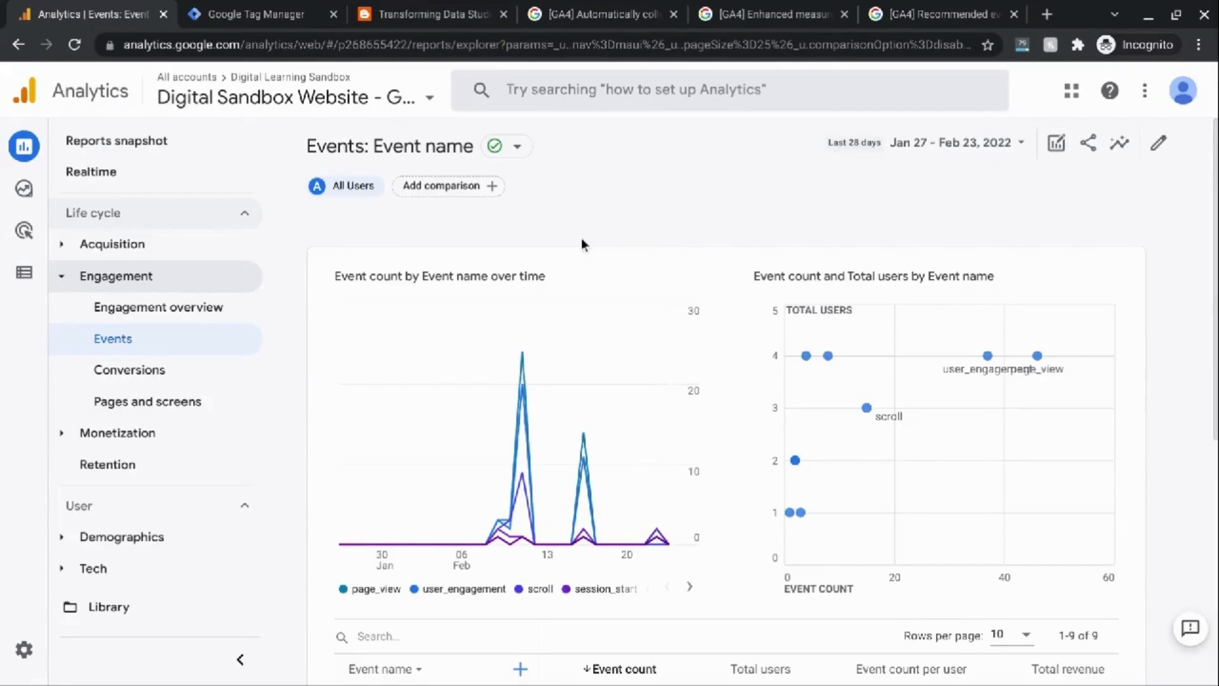
# Examine the event charts and the event name table in the Events report
pyautogui.scroll(-3, 582, 240)
pyautogui.scroll(-2, 583, 240)
pyautogui.scroll(-1, 455, 345)
pyautogui.scroll(-3, 454, 346)
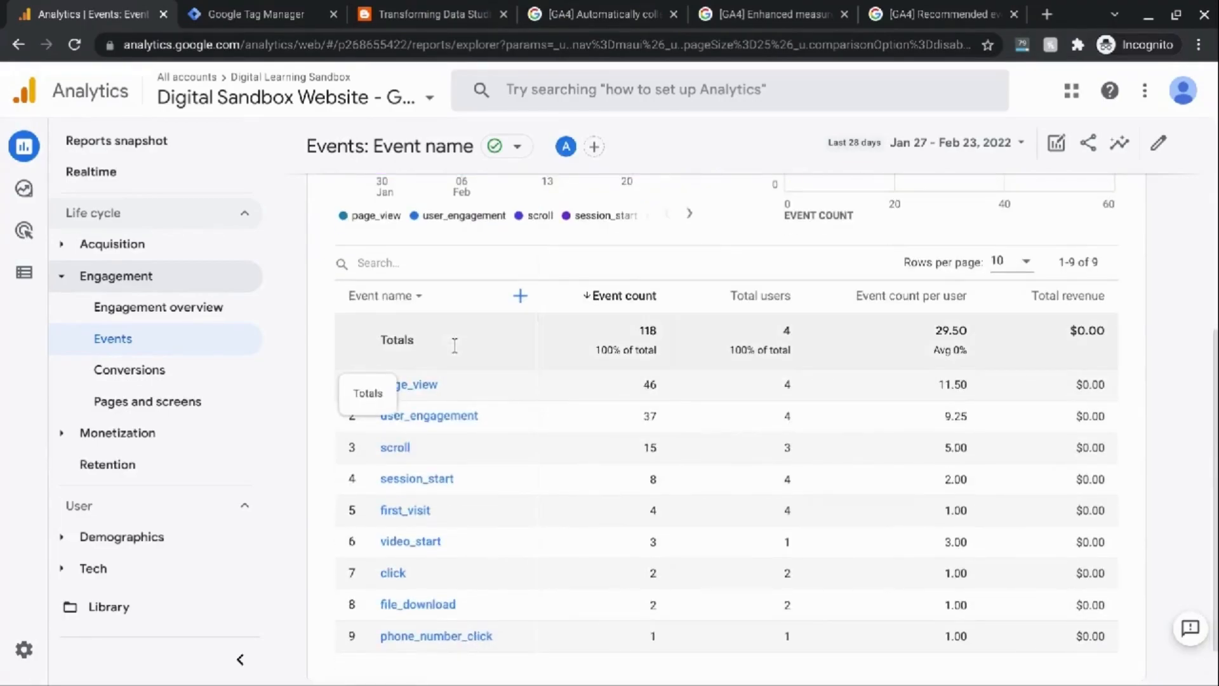
pyautogui.scroll(-1, 455, 345)
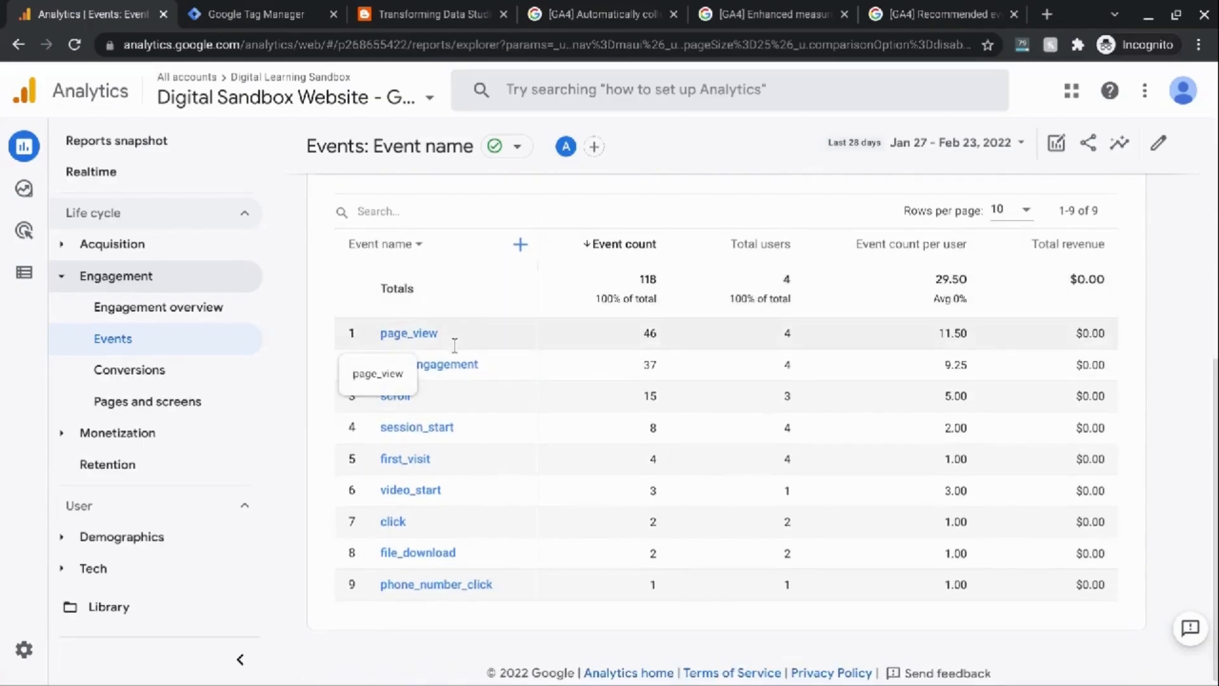
pyautogui.scroll(-1, 478, 390)
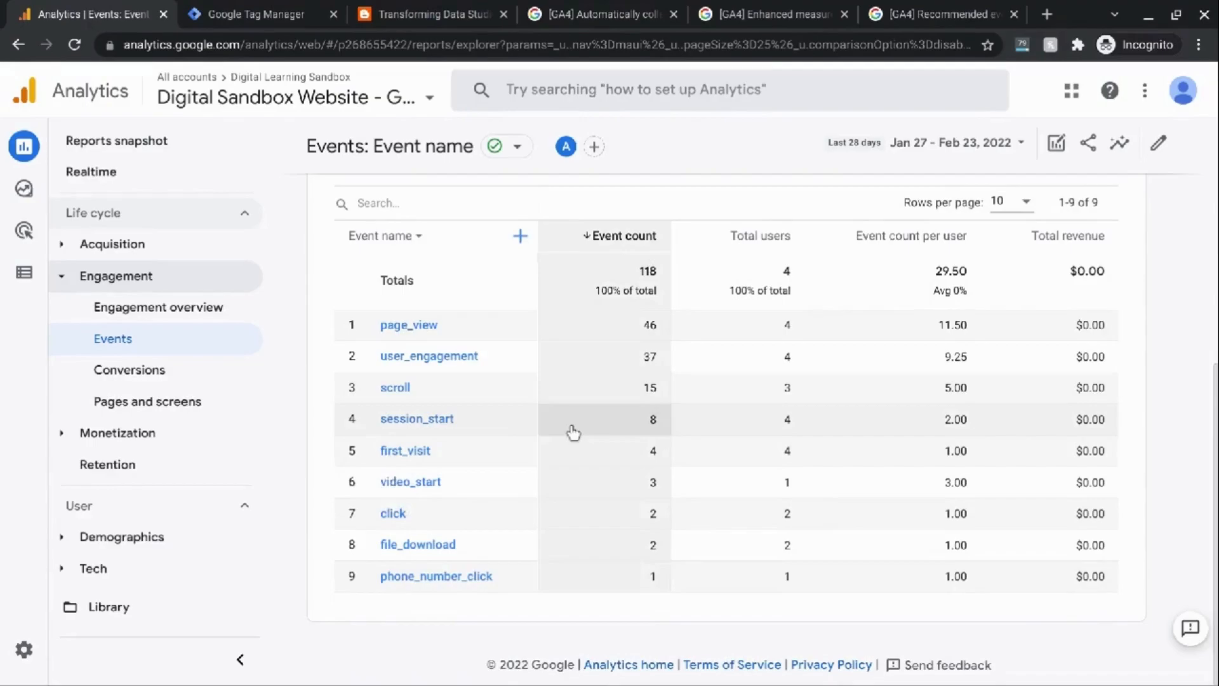
pyautogui.scroll(2, 574, 431)
pyautogui.scroll(1, 574, 432)
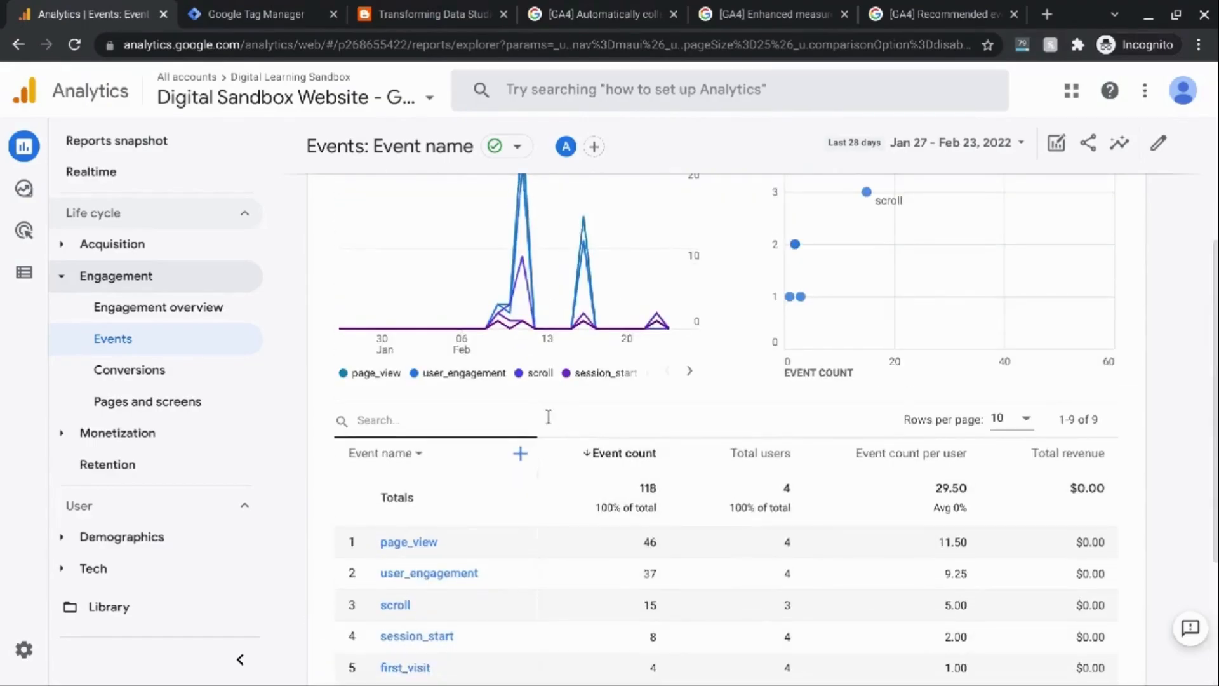
pyautogui.scroll(3, 549, 416)
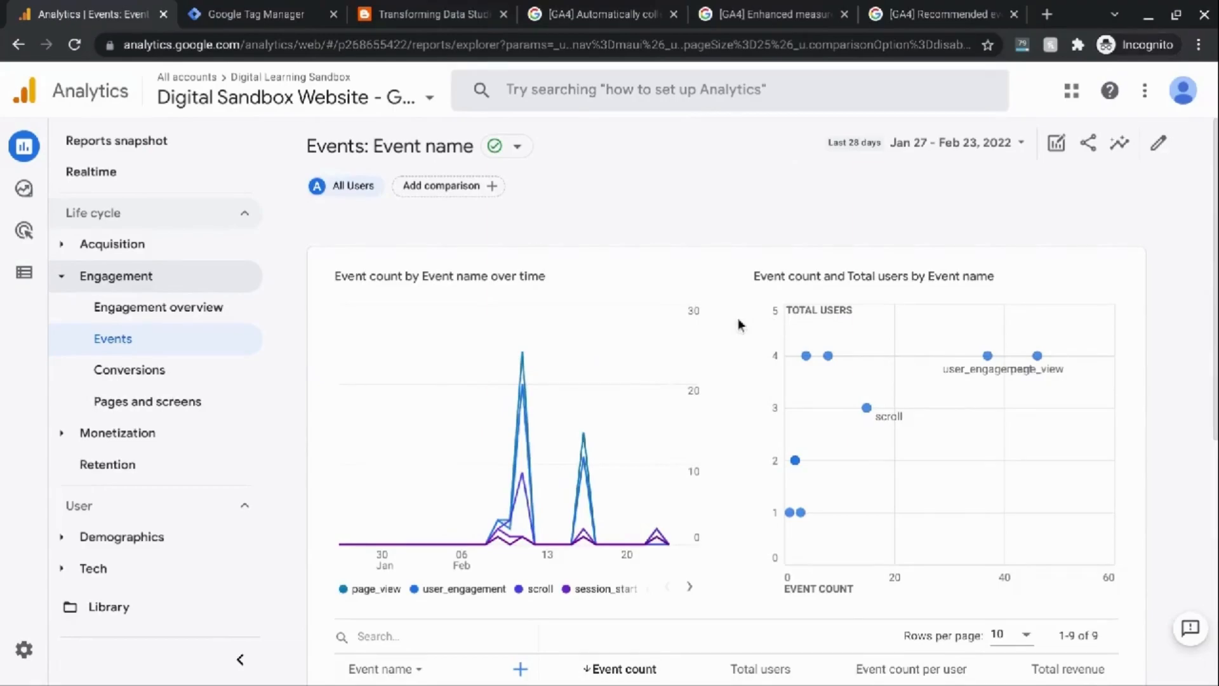
pyautogui.scroll(-2, 739, 326)
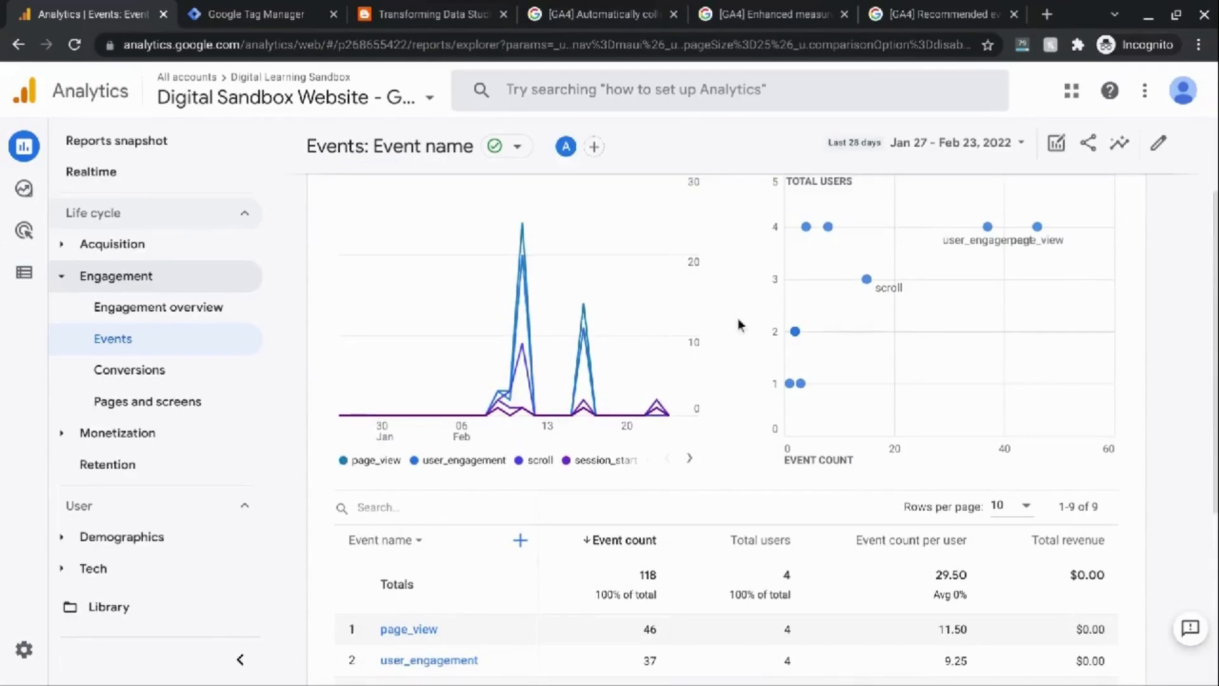
pyautogui.scroll(-2, 738, 325)
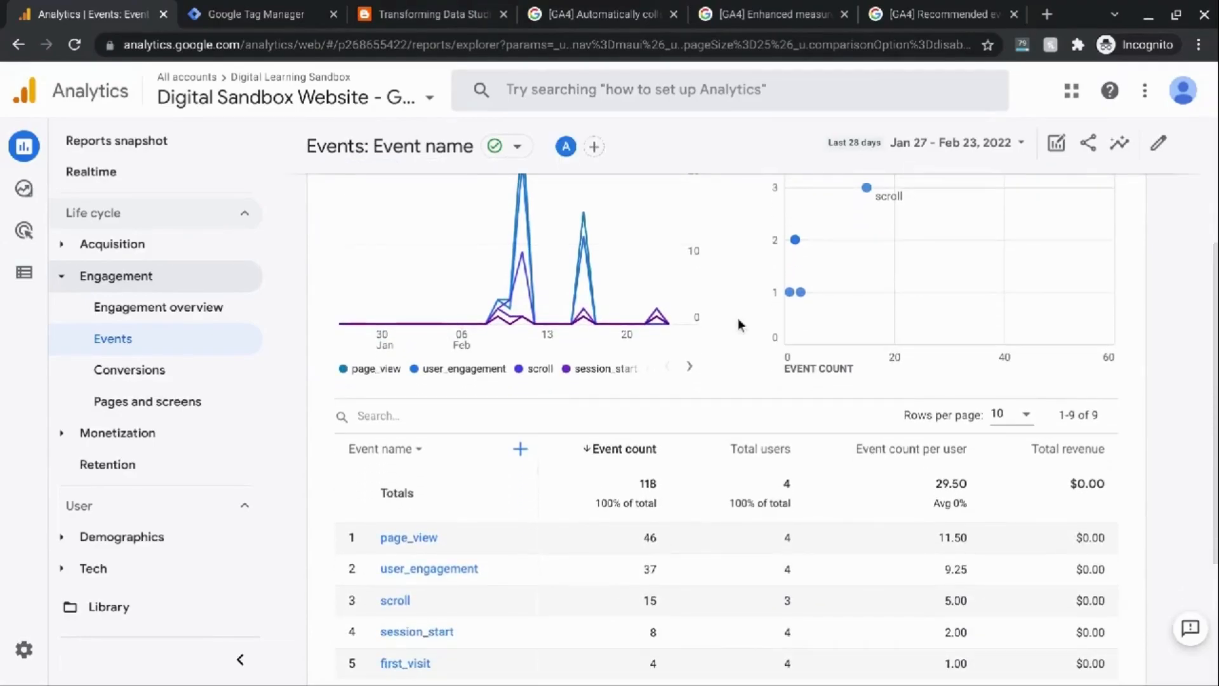
pyautogui.scroll(-2, 738, 324)
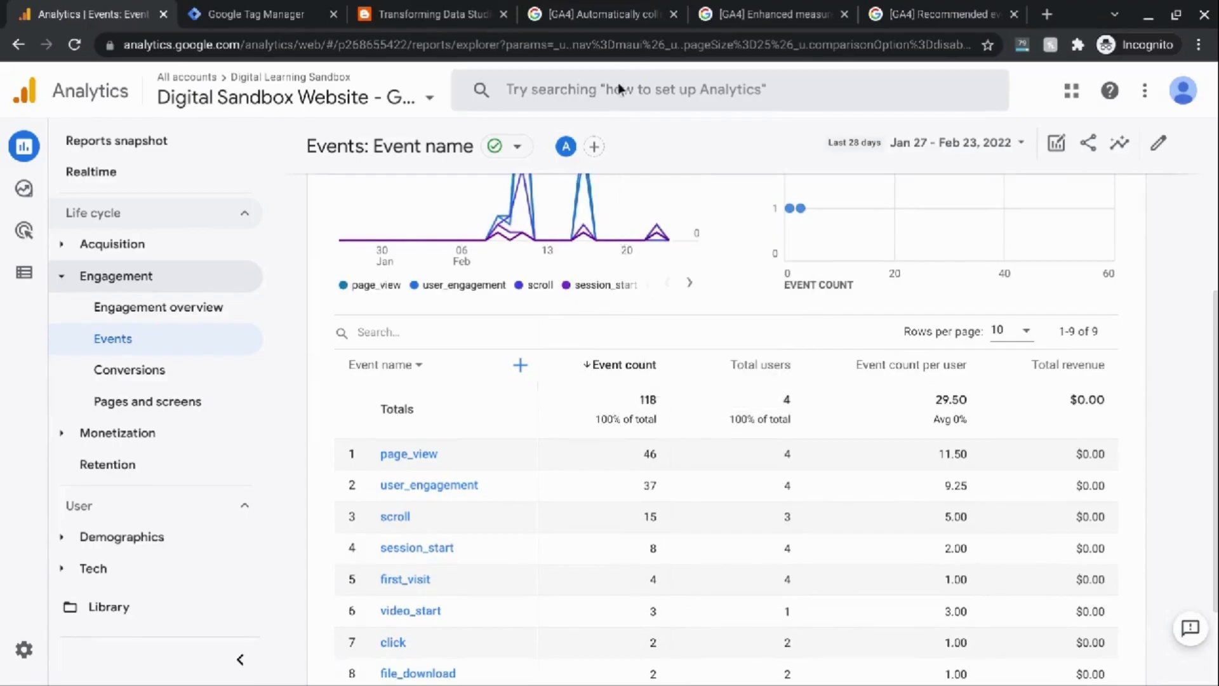
# Switch to the "[GA4] Automatically collected events" help article and read through its table of events, triggers and parameters
pyautogui.click(606, 16)
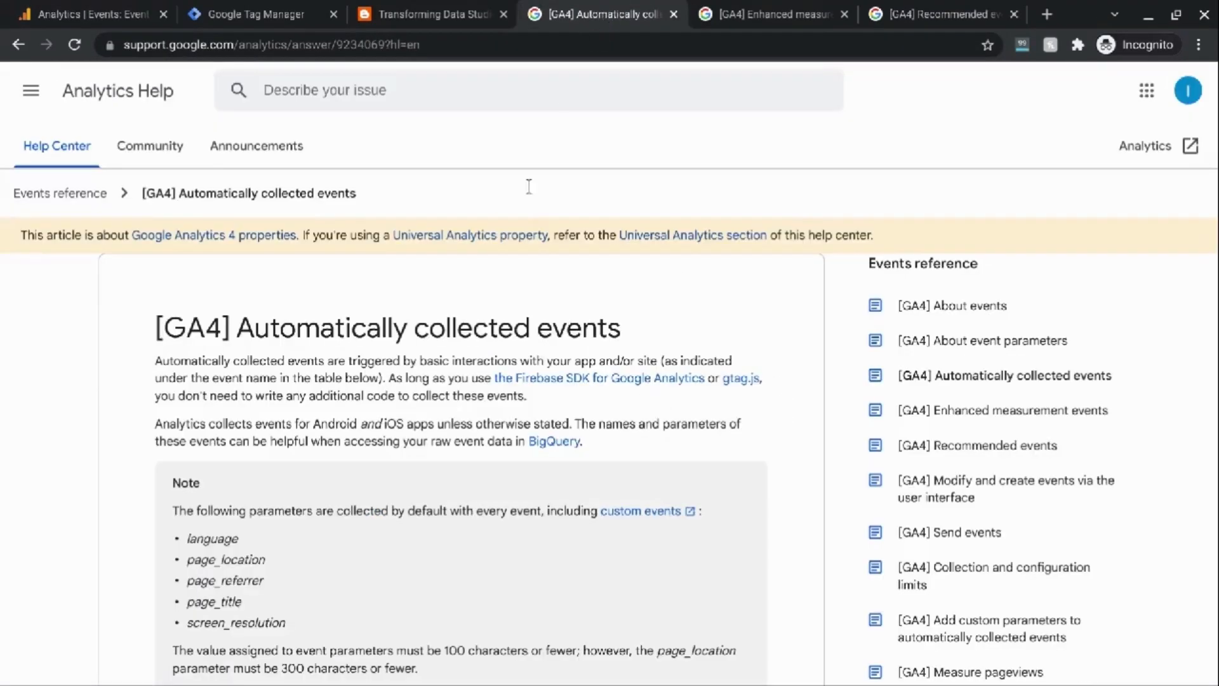
pyautogui.scroll(-20, 435, 371)
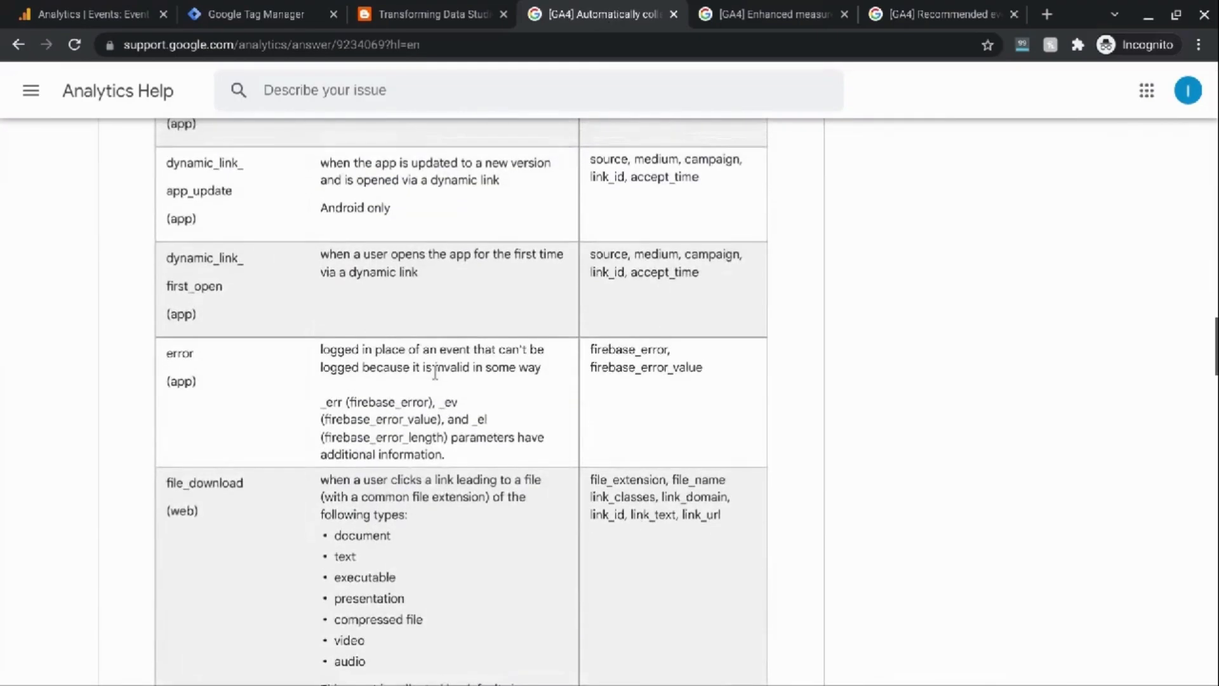
pyautogui.scroll(-3, 435, 373)
pyautogui.scroll(-1, 435, 373)
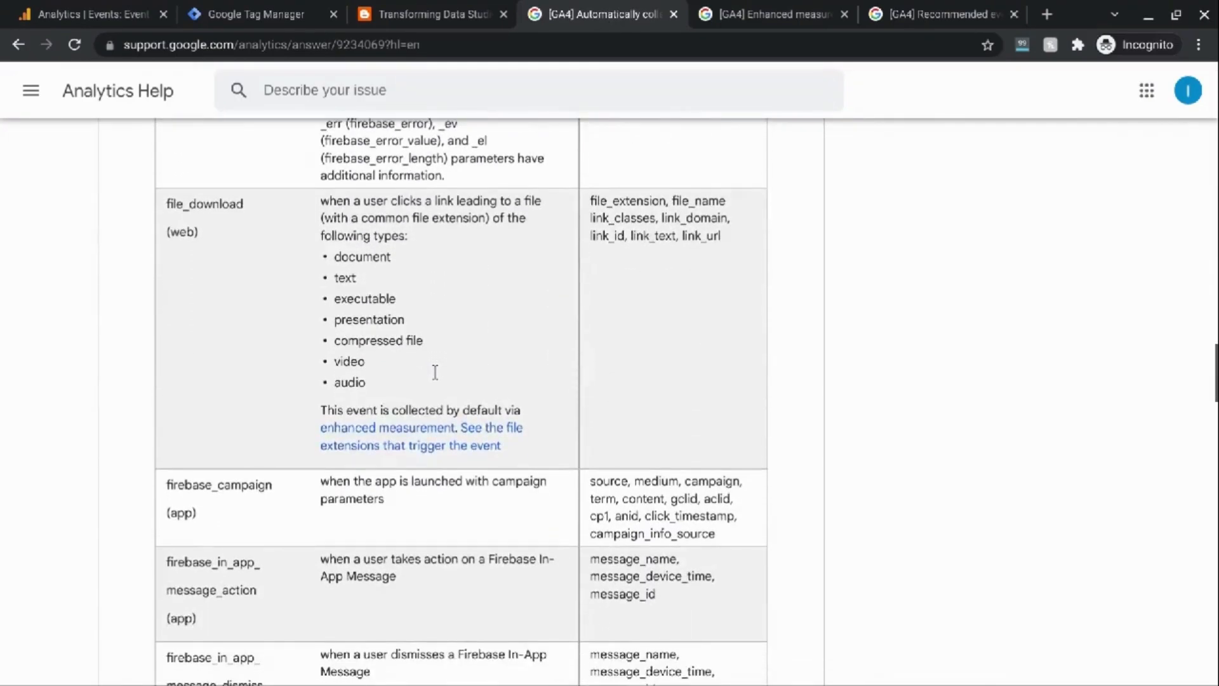
pyautogui.scroll(-12, 256, 333)
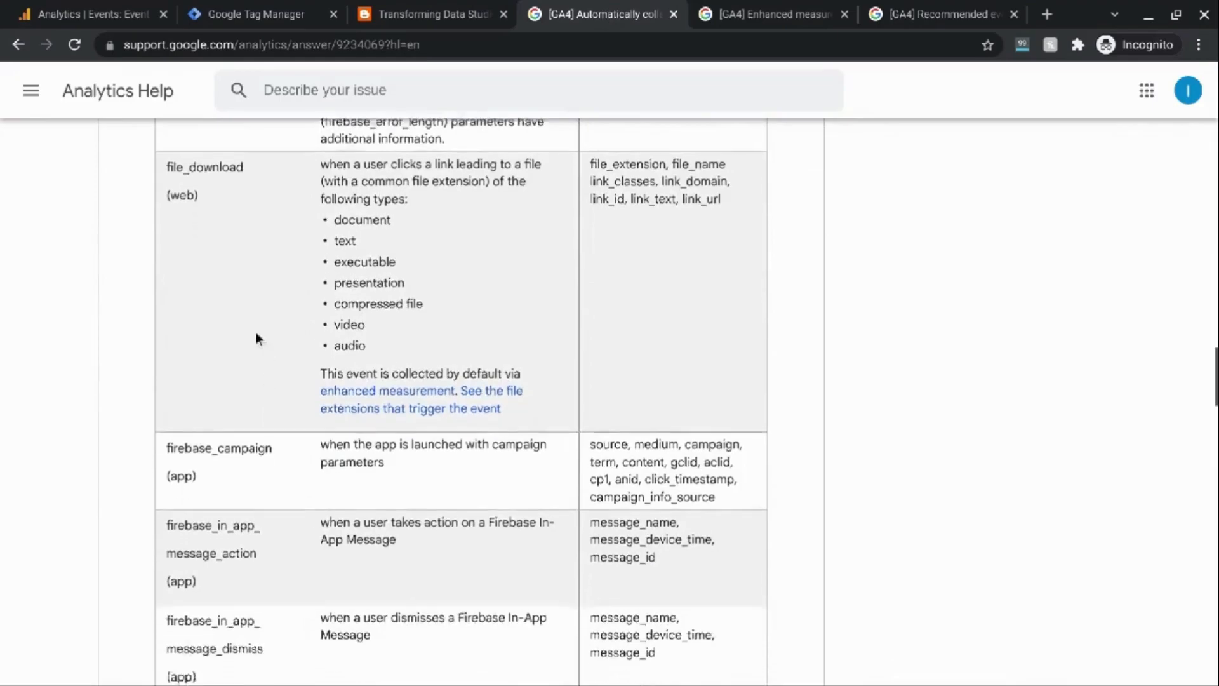
pyautogui.scroll(-20, 256, 335)
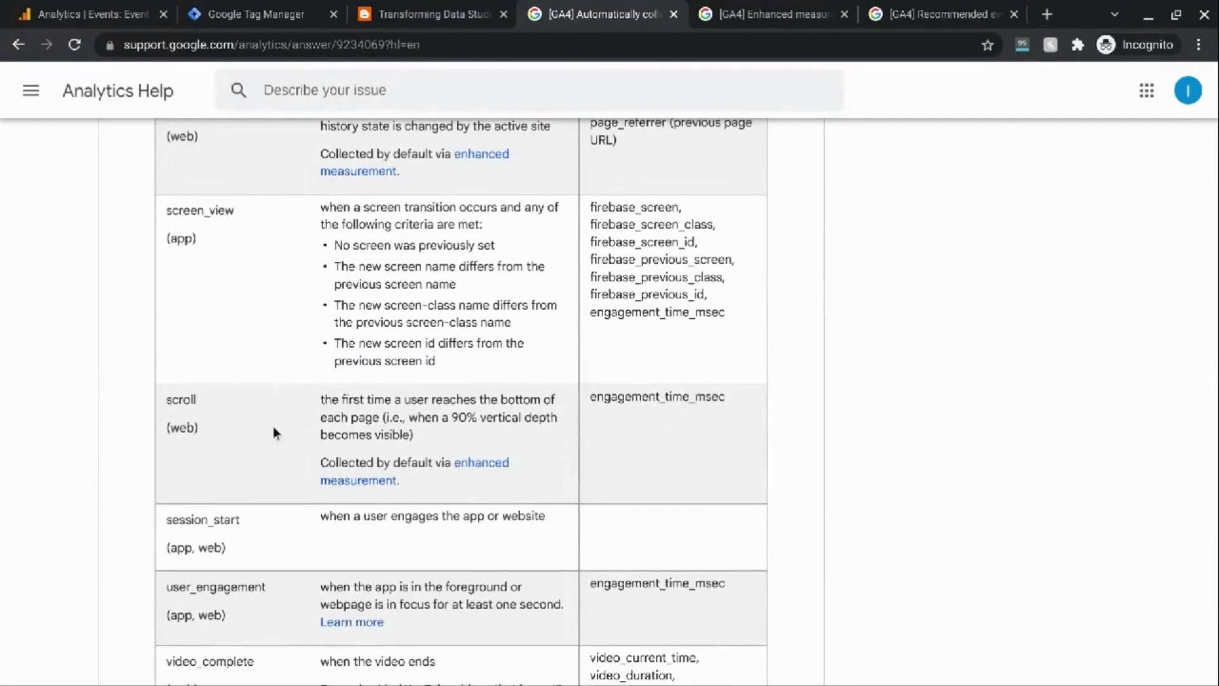
pyautogui.scroll(-4, 274, 428)
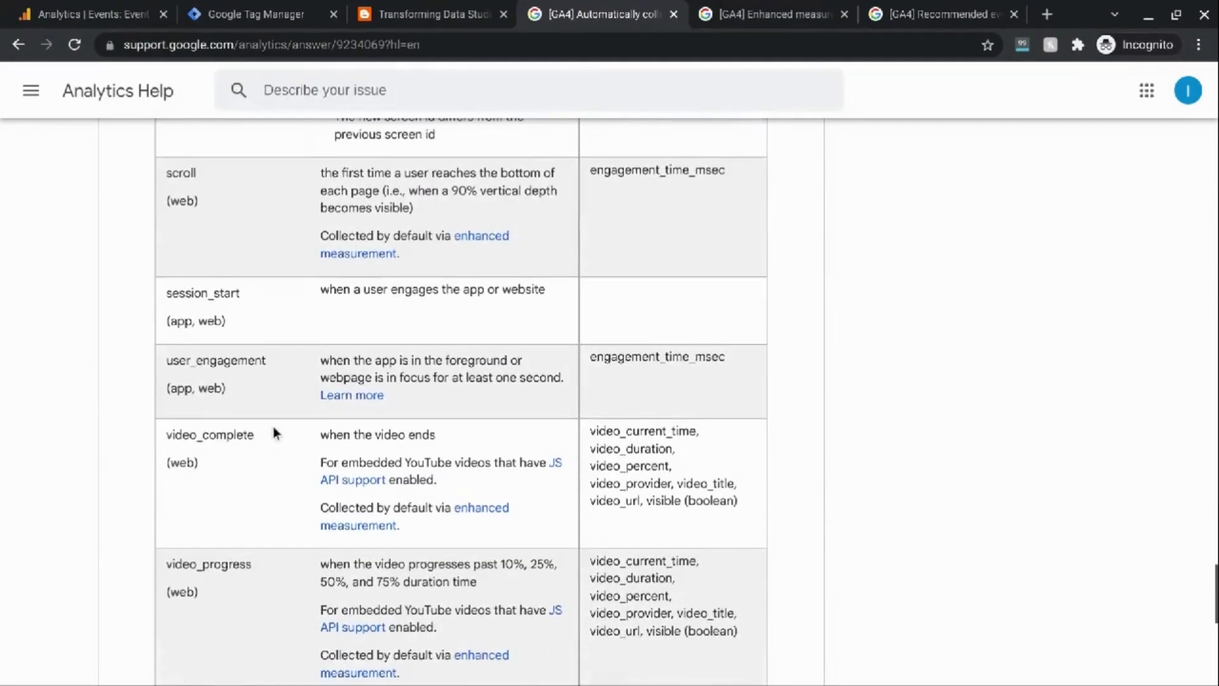
pyautogui.scroll(-3, 274, 433)
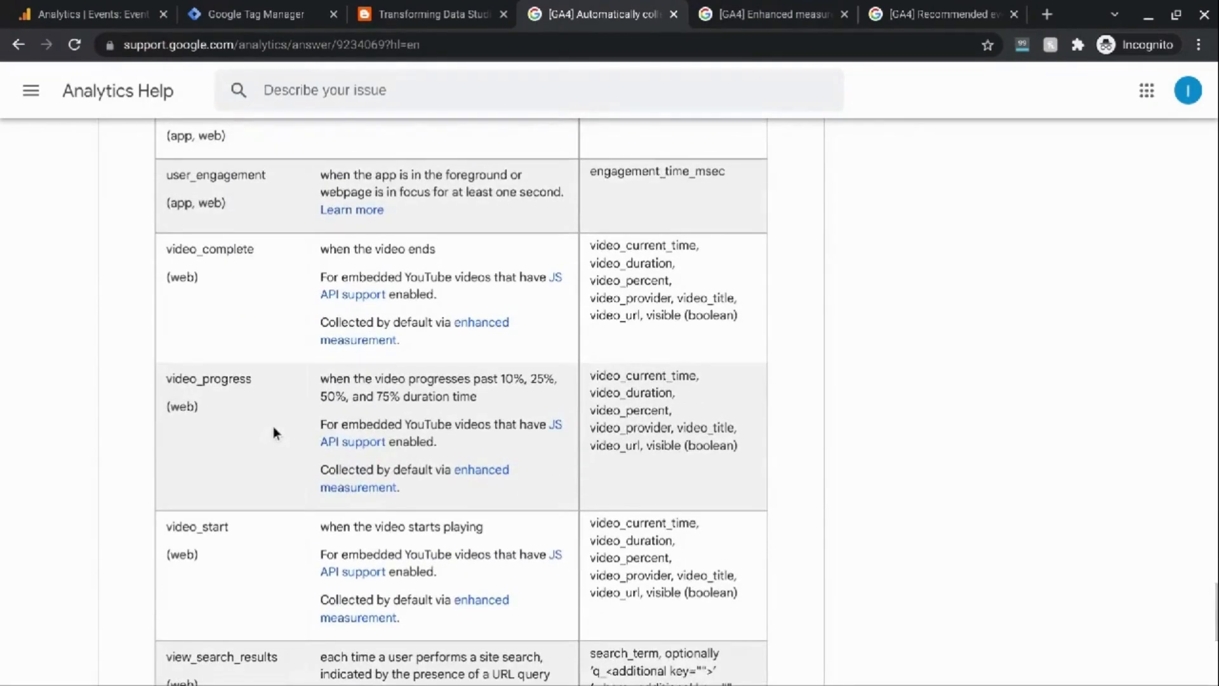
pyautogui.scroll(5, 273, 430)
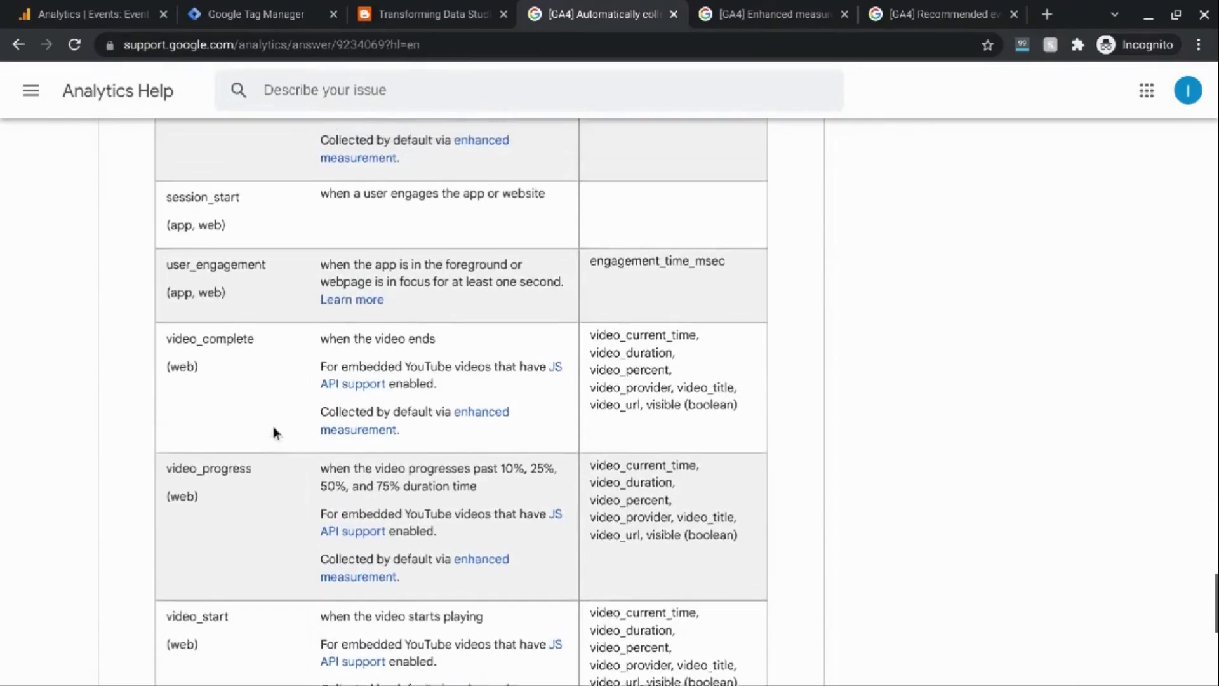
pyautogui.scroll(20, 274, 432)
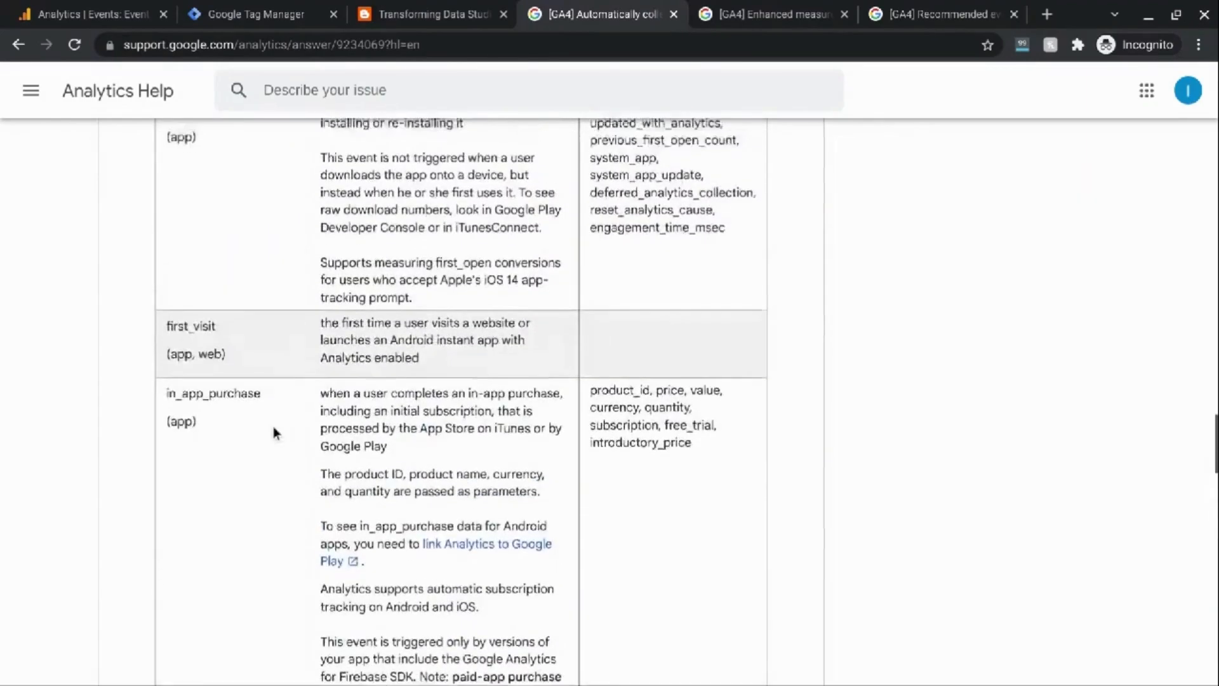
pyautogui.scroll(4, 274, 431)
pyautogui.scroll(-8, 275, 431)
pyautogui.scroll(1, 275, 430)
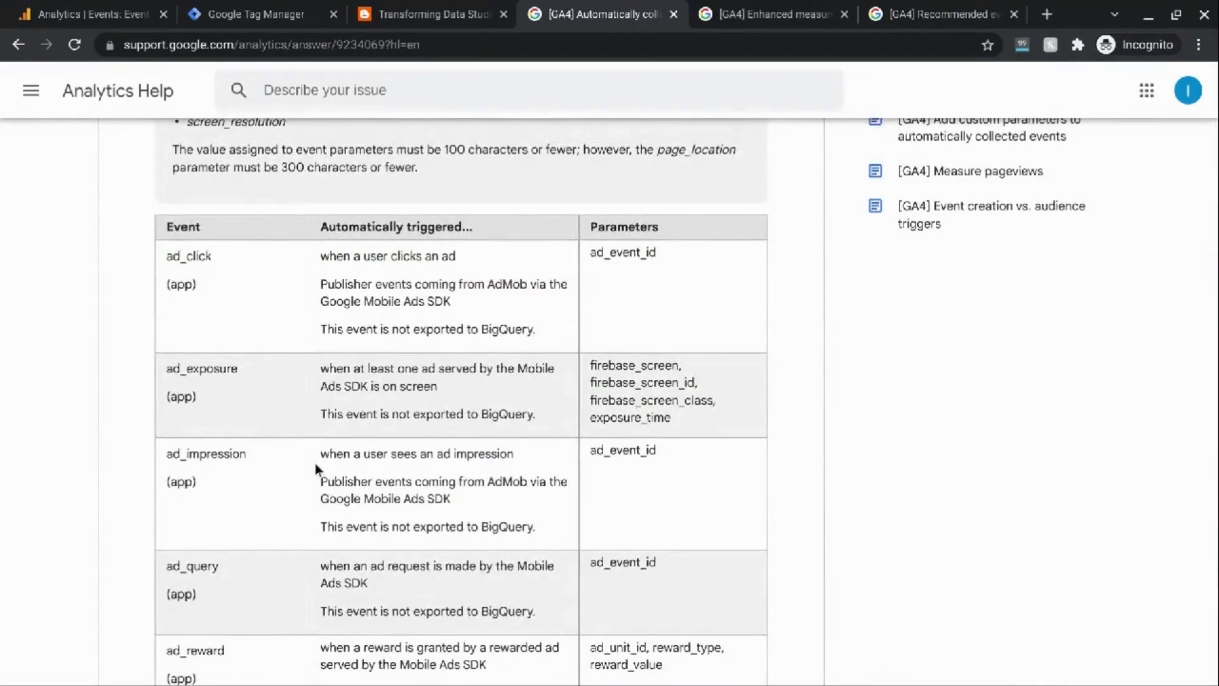
# Highlight the default parameters from language to screen_resolution in the article's note, and clear the selection after reading them
pyautogui.scroll(4, 283, 440)
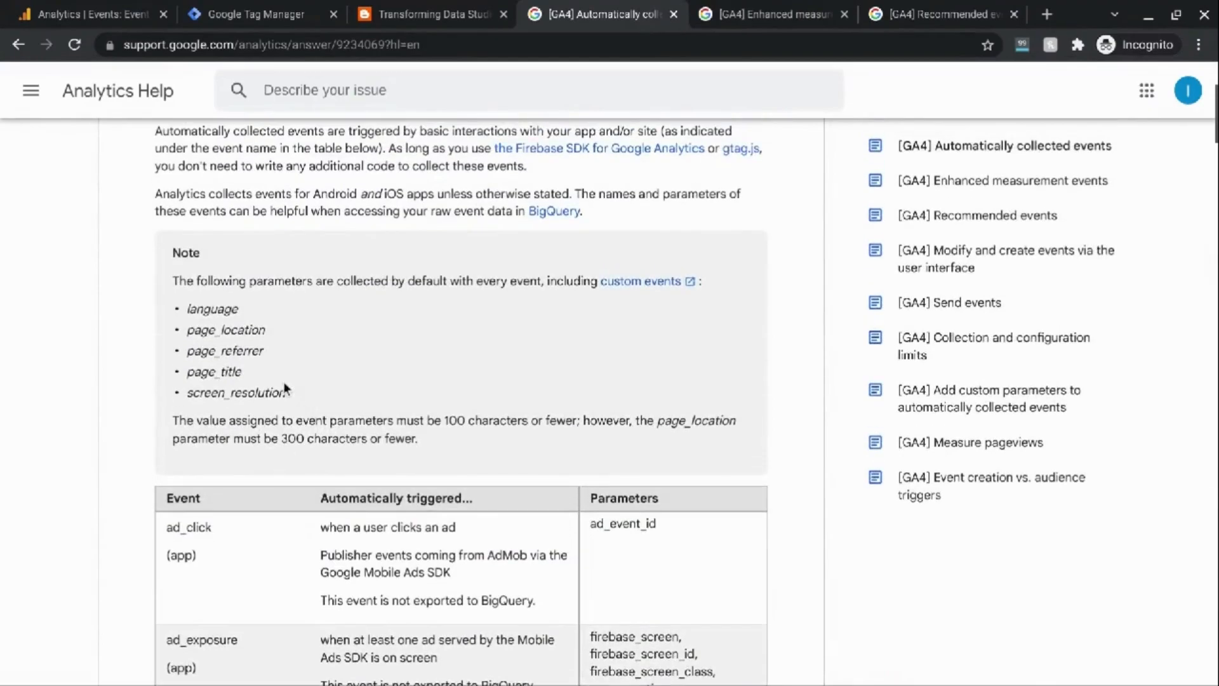
pyautogui.doubleClick(190, 310)
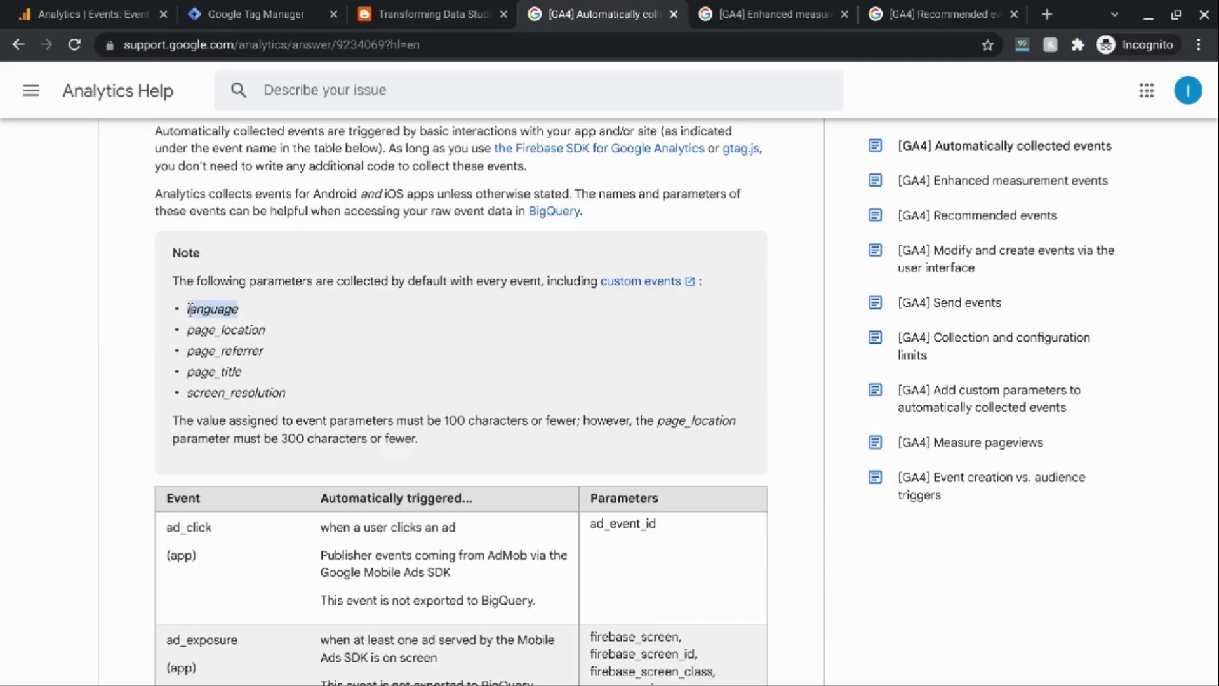
pyautogui.hotkey('shift', 'Down')
pyautogui.hotkey('shift', 'Down')
pyautogui.hotkey('shift', 'Down')
pyautogui.hotkey('shift', 'Down')
pyautogui.hotkey('shift', 'Right')
pyautogui.hotkey('shift', 'Right')
pyautogui.hotkey('shift', 'Right')
pyautogui.hotkey('shift', 'Right')
pyautogui.hotkey('shift', 'Right')
pyautogui.hotkey('shift', 'Right')
pyautogui.hotkey('shift', 'Right')
pyautogui.hotkey('shift', 'Right')
pyautogui.hotkey('shift', 'Right')
pyautogui.hotkey('shift', 'Right')
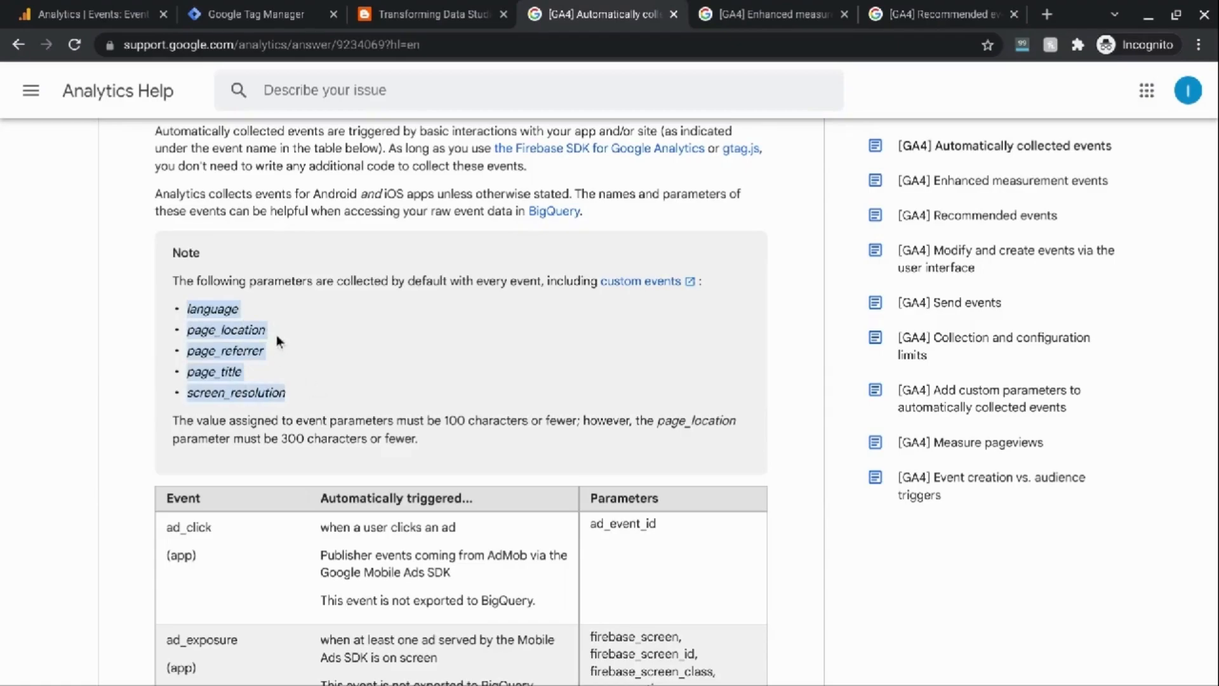
pyautogui.click(487, 352)
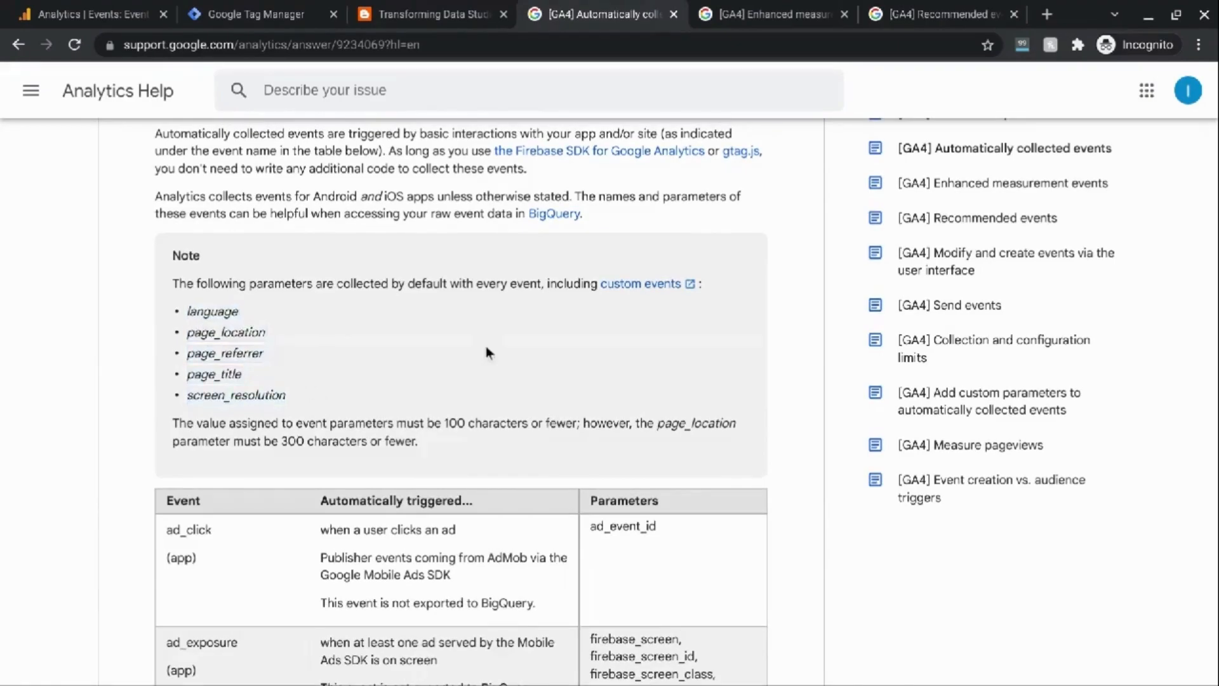
# Return to Google Analytics and open the details of the digital-learning-sandbox.blogspot.com web data stream in the property's admin settings
pyautogui.click(125, 23)
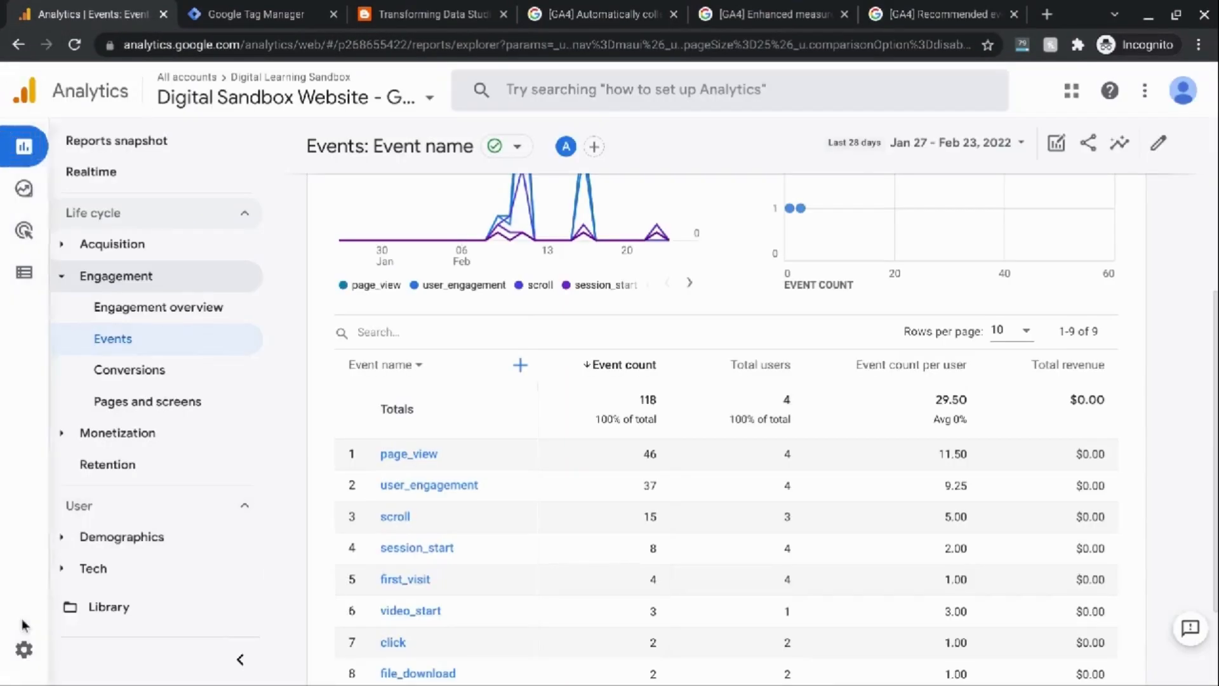
pyautogui.moveTo(22, 626)
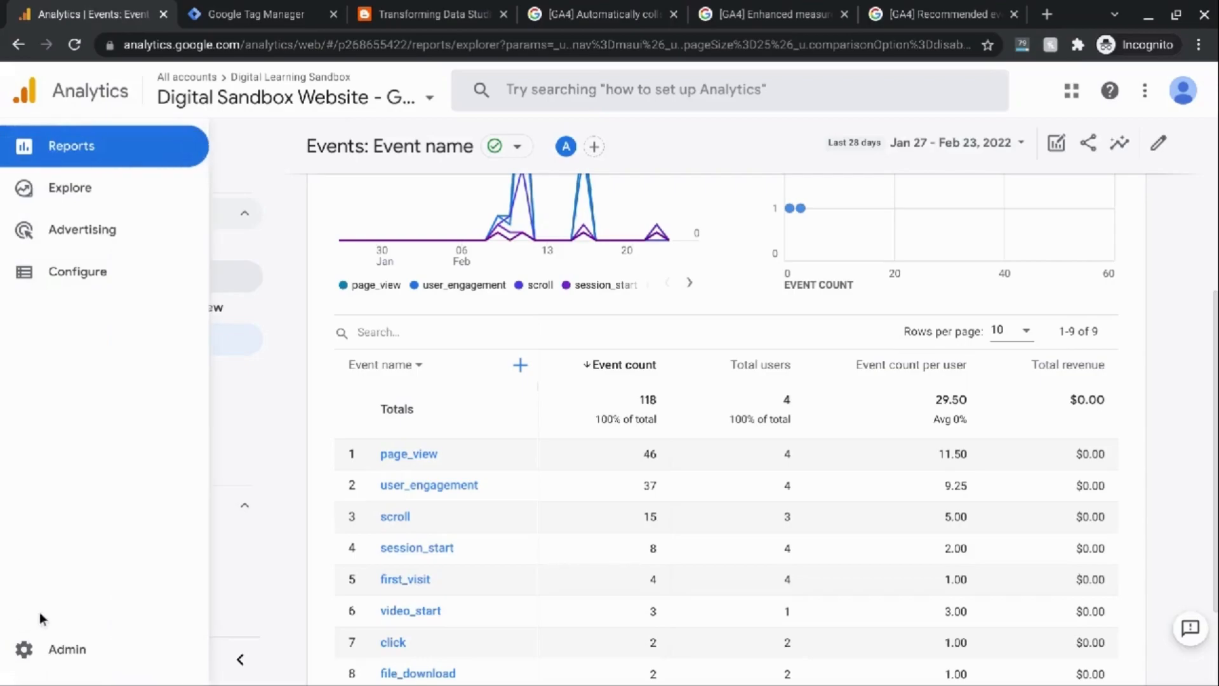
pyautogui.click(52, 662)
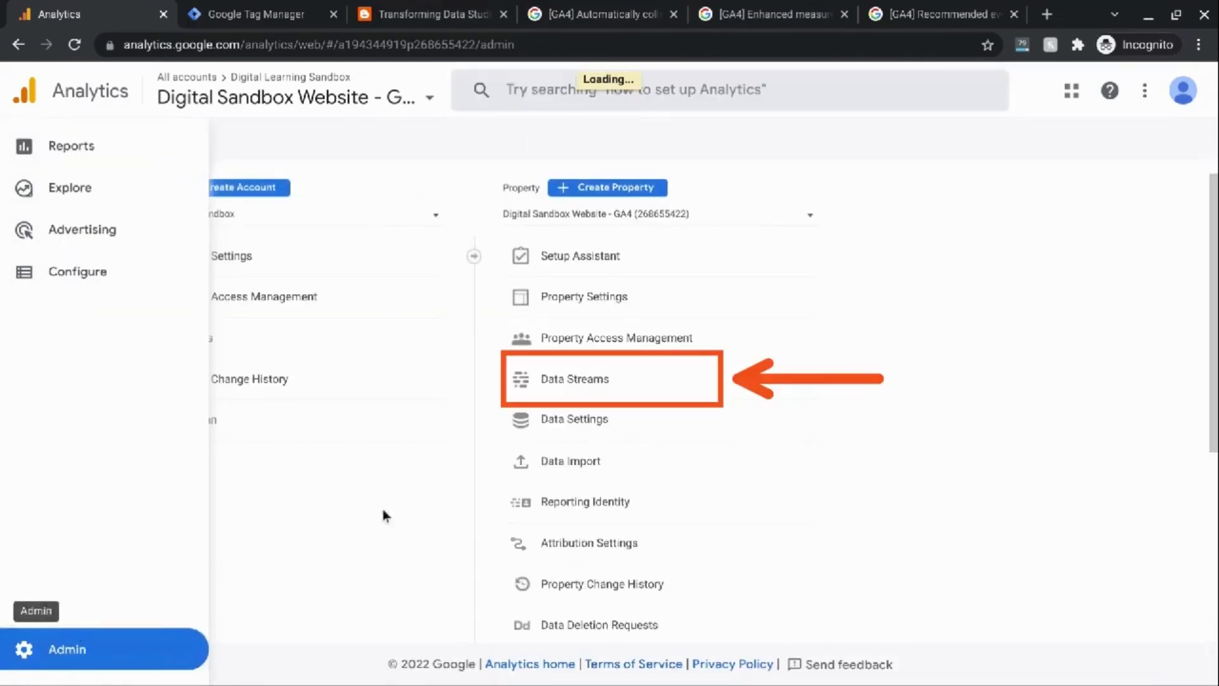
pyautogui.click(607, 386)
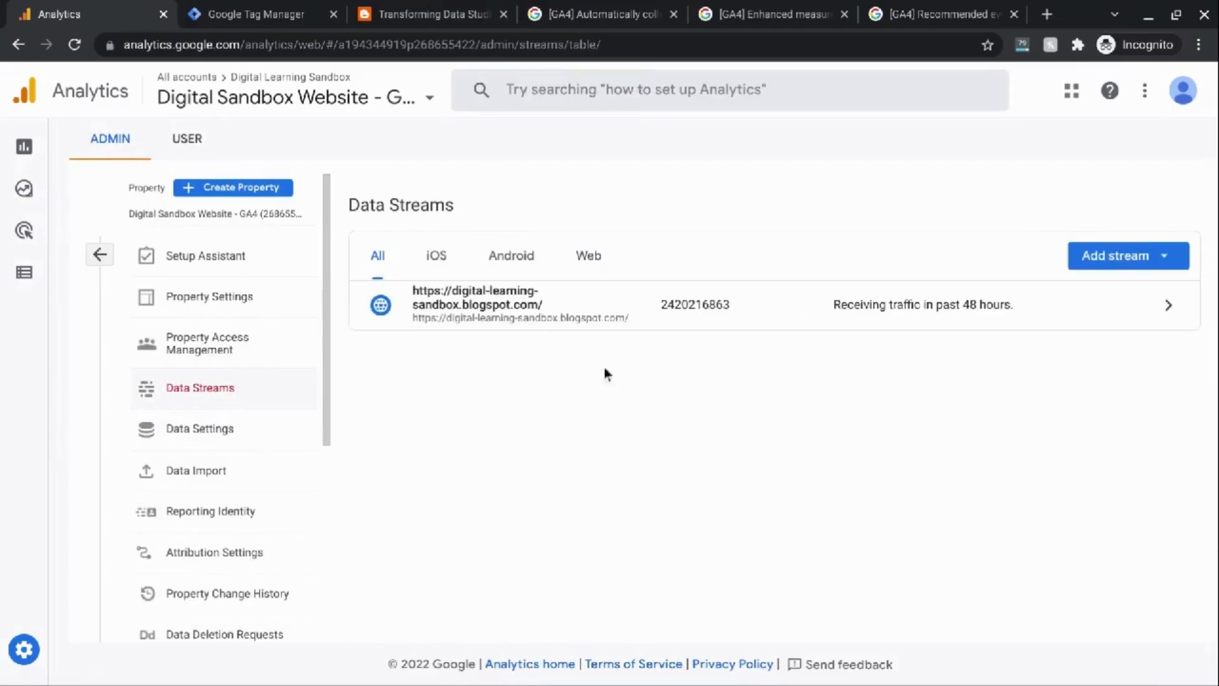
pyautogui.click(569, 313)
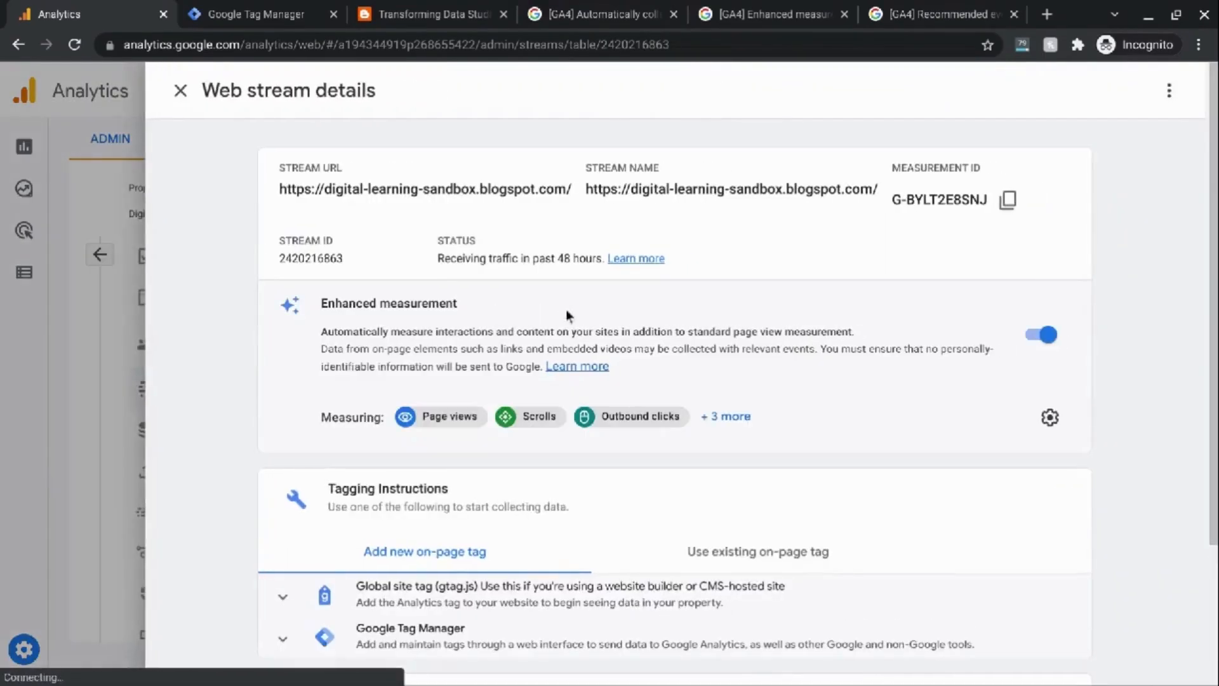
# Open the enhanced measurement settings of the web stream
pyautogui.click(353, 297)
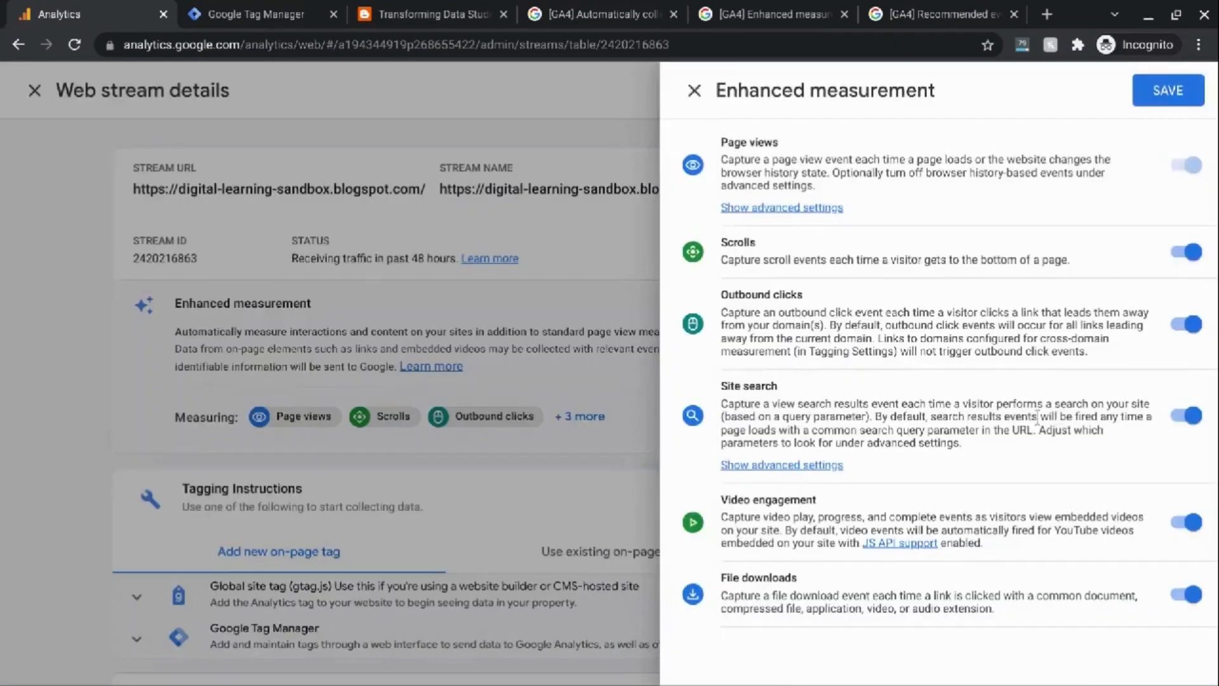
pyautogui.click(694, 90)
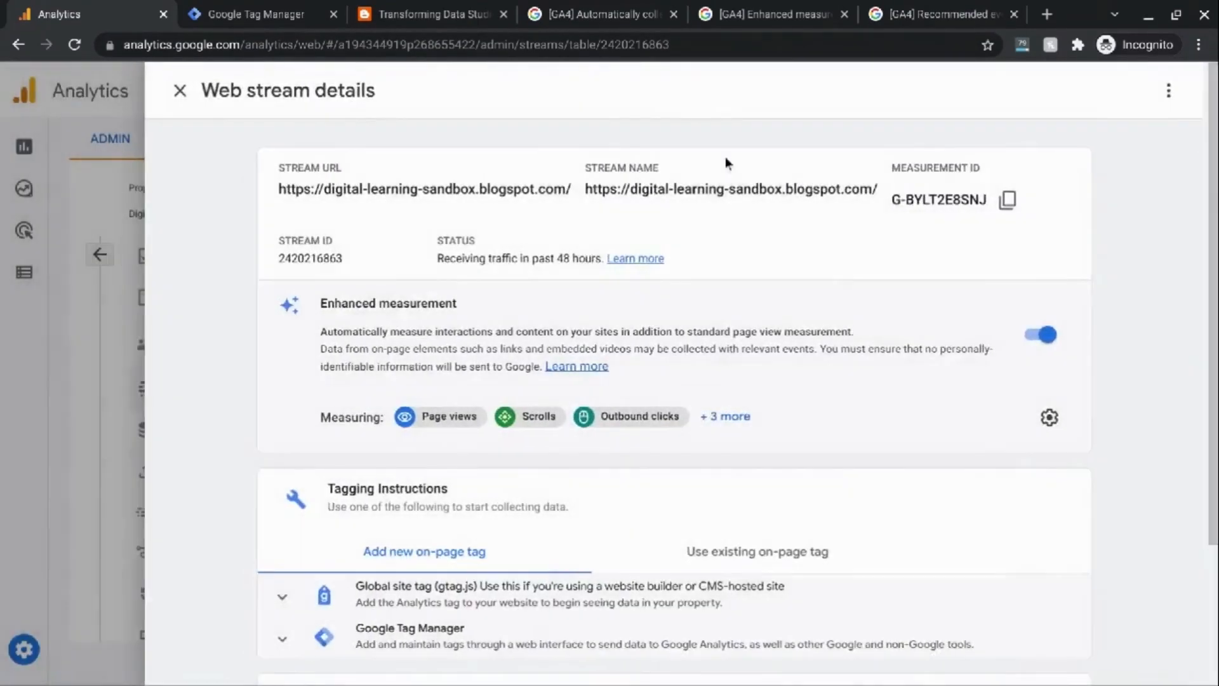
pyautogui.click(1050, 420)
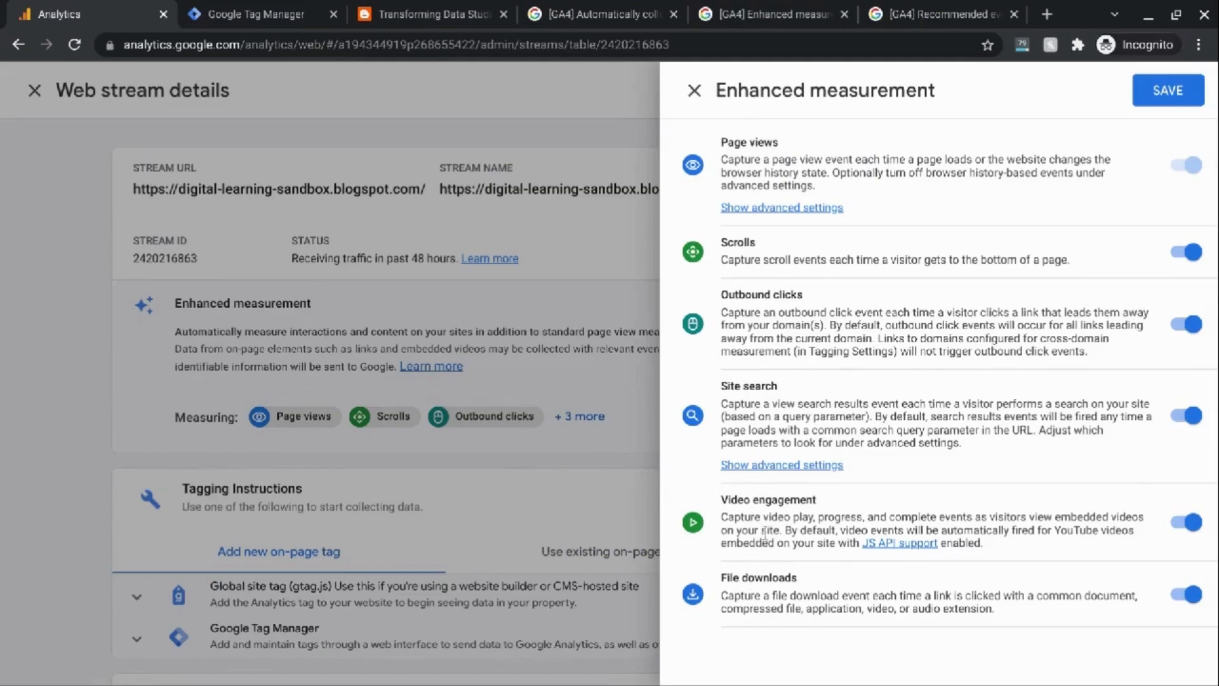
# Review the advanced settings for page views and site search, and save the enhanced measurement settings
pyautogui.click(794, 210)
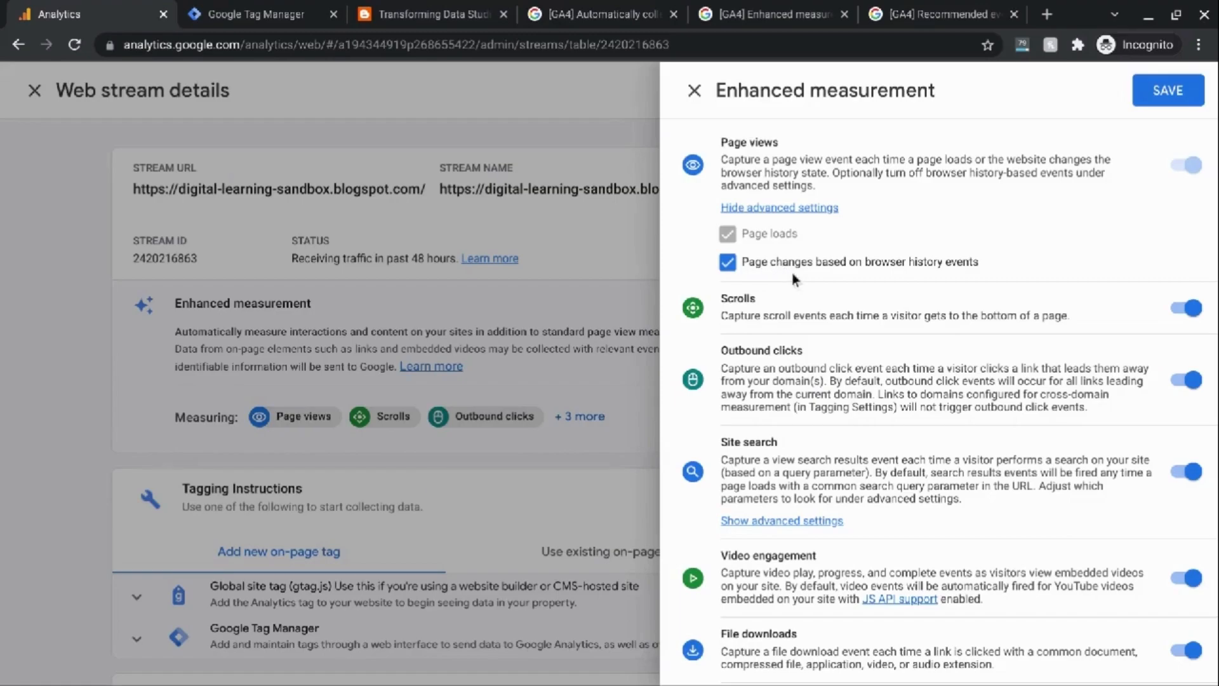
pyautogui.click(781, 208)
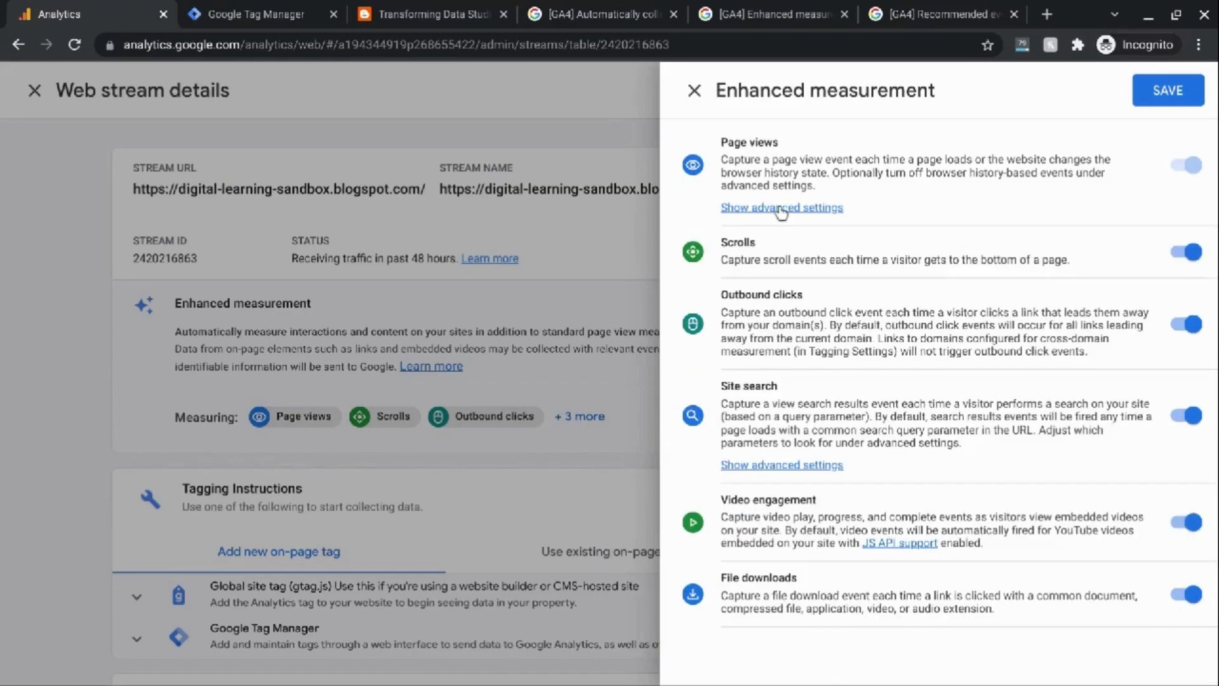
pyautogui.click(783, 469)
pyautogui.scroll(-1, 805, 424)
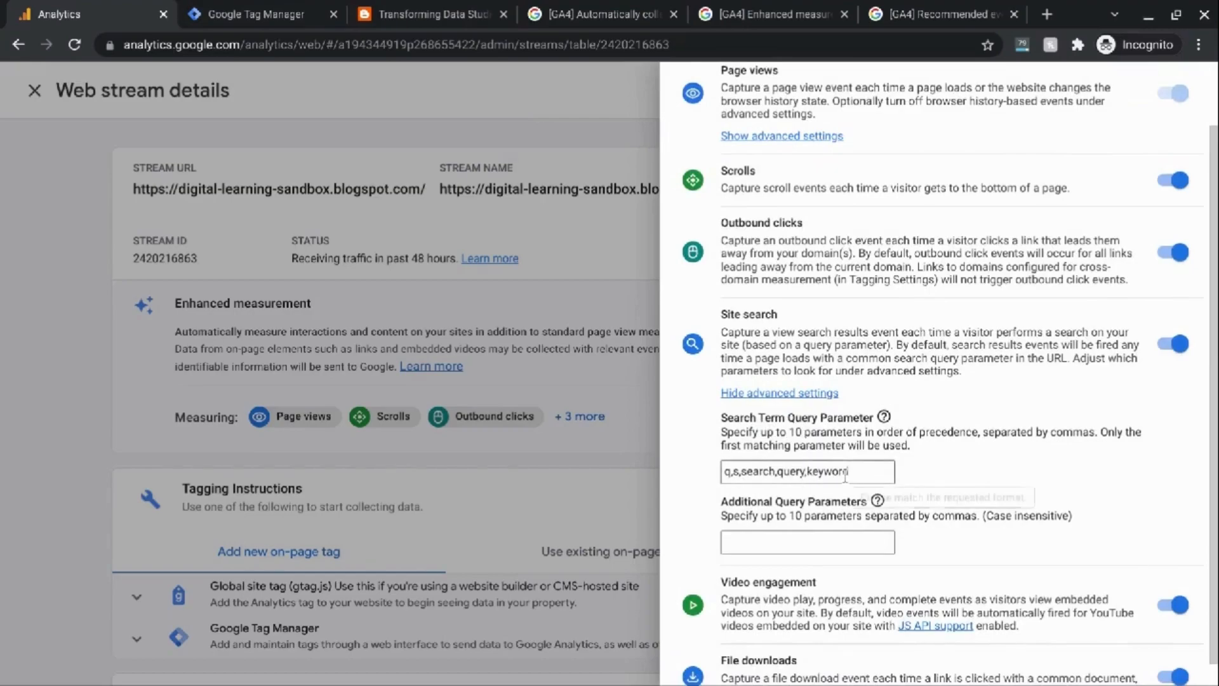
pyautogui.click(788, 393)
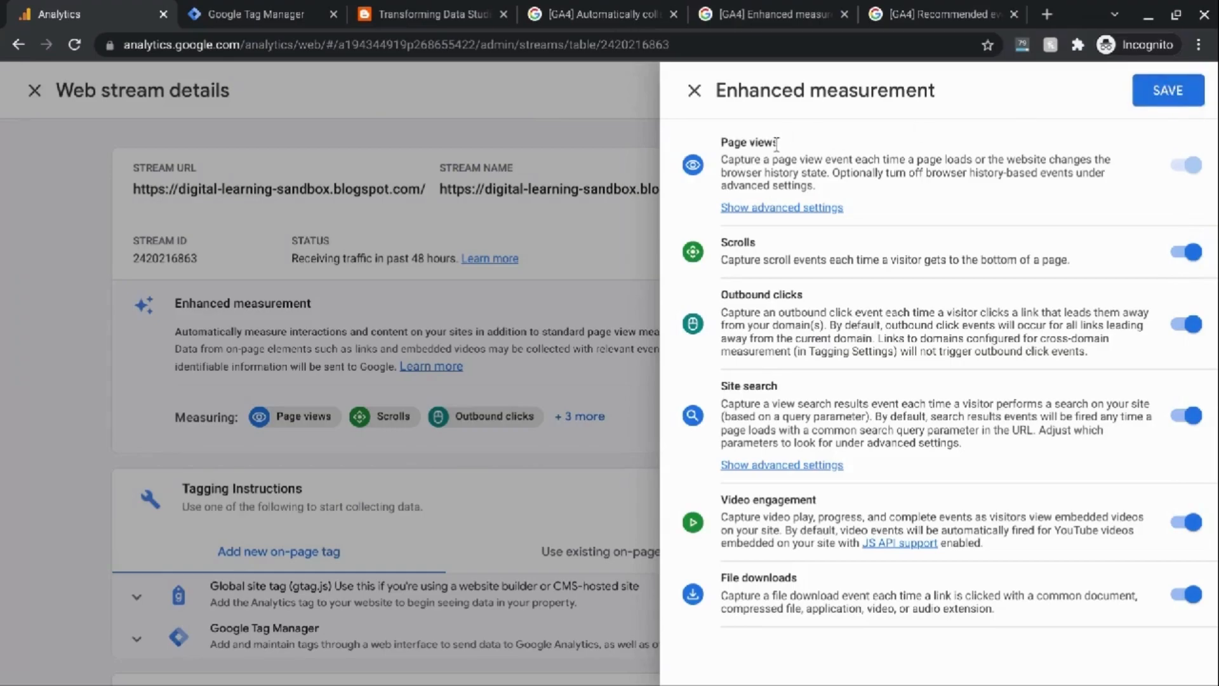
pyautogui.click(1177, 106)
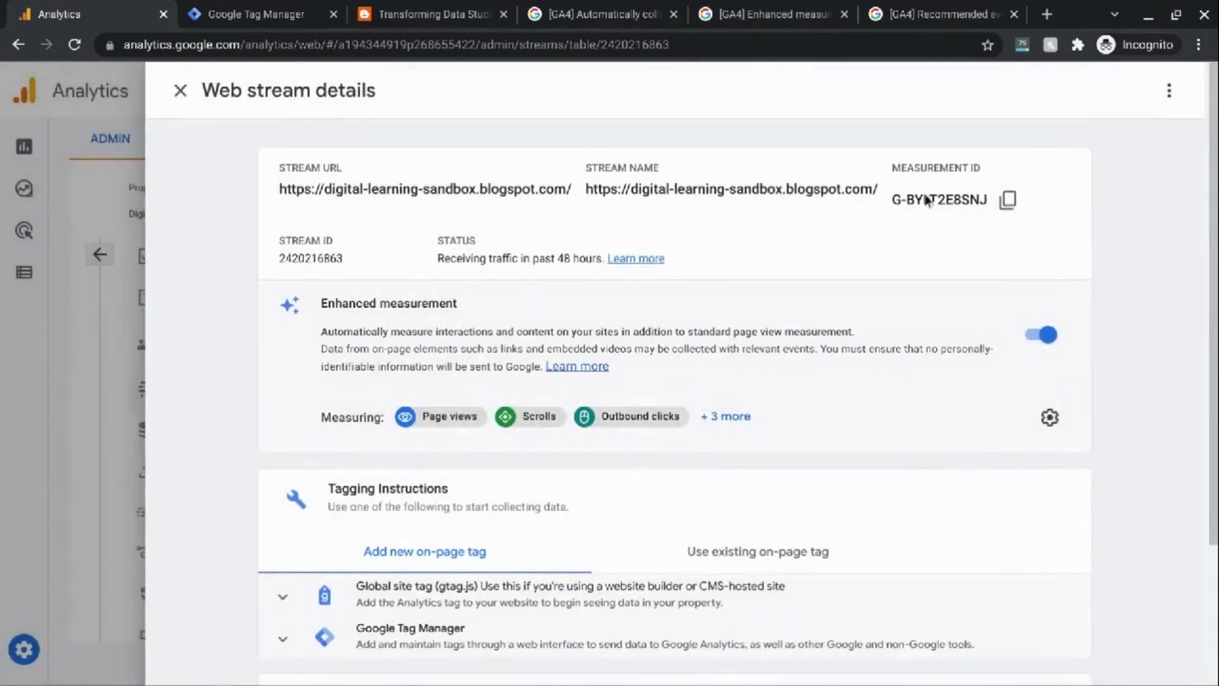
# Read the [GA4] Enhanced measurement events help article, going through its events and parameters table down to file downloads
pyautogui.click(746, 23)
pyautogui.scroll(-1, 488, 329)
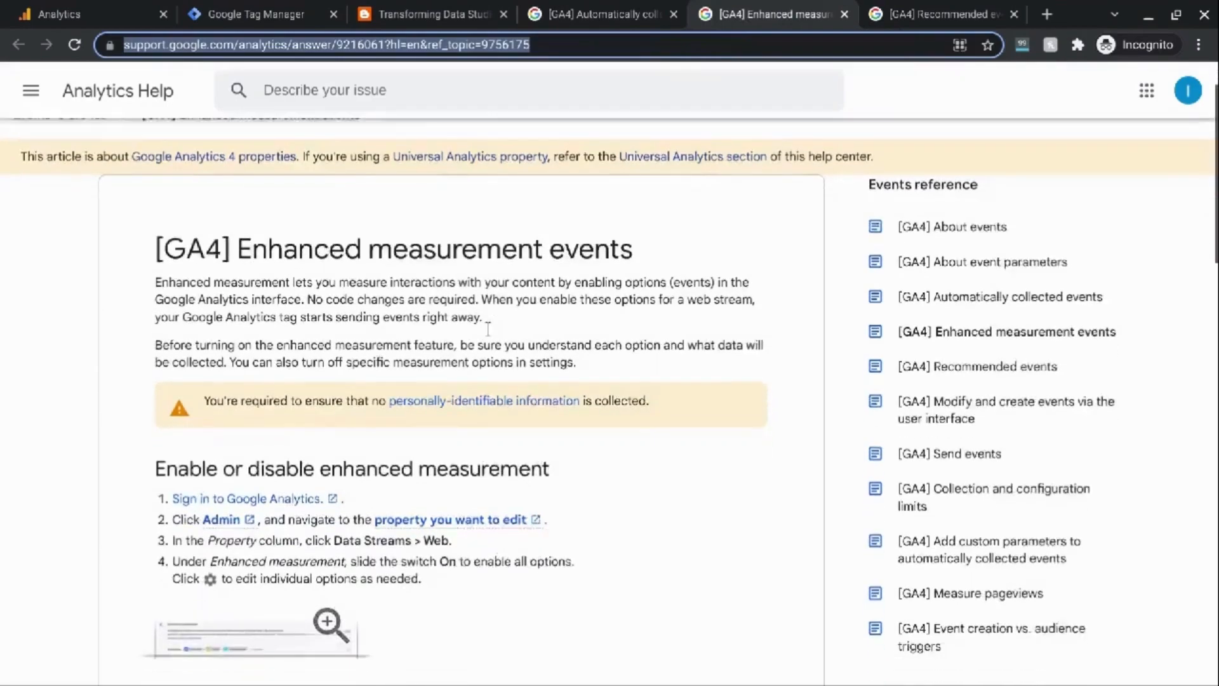
pyautogui.scroll(-5, 469, 348)
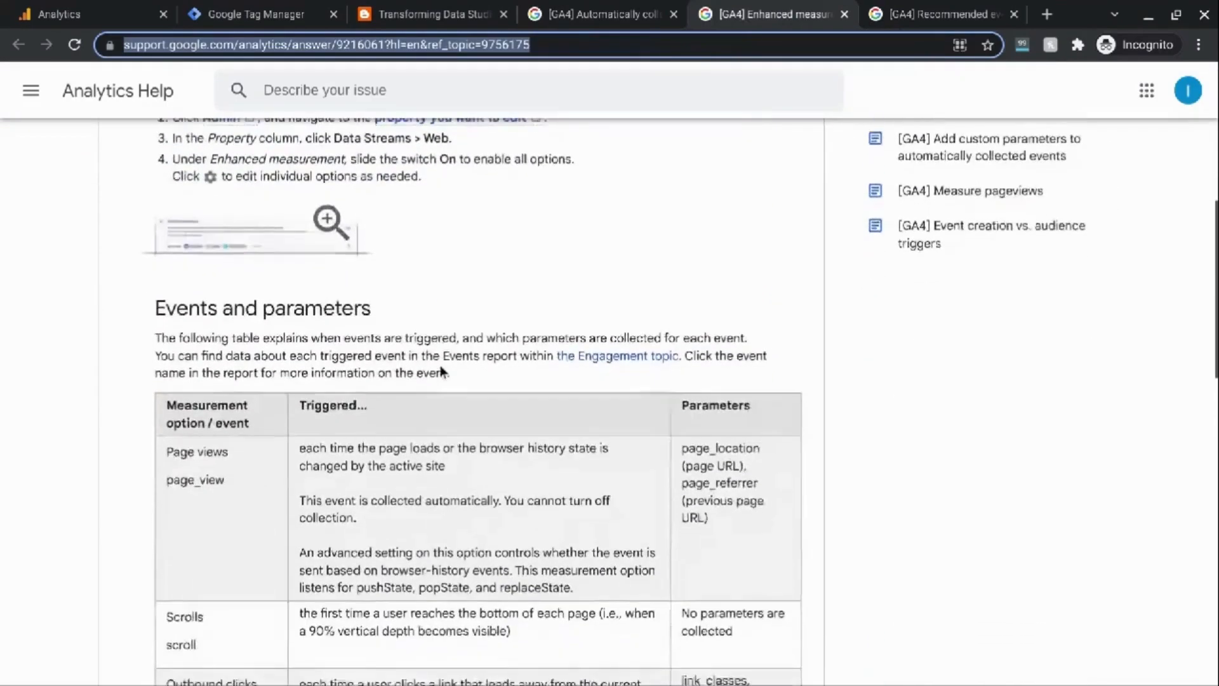
pyautogui.scroll(1, 442, 372)
pyautogui.scroll(-3, 442, 372)
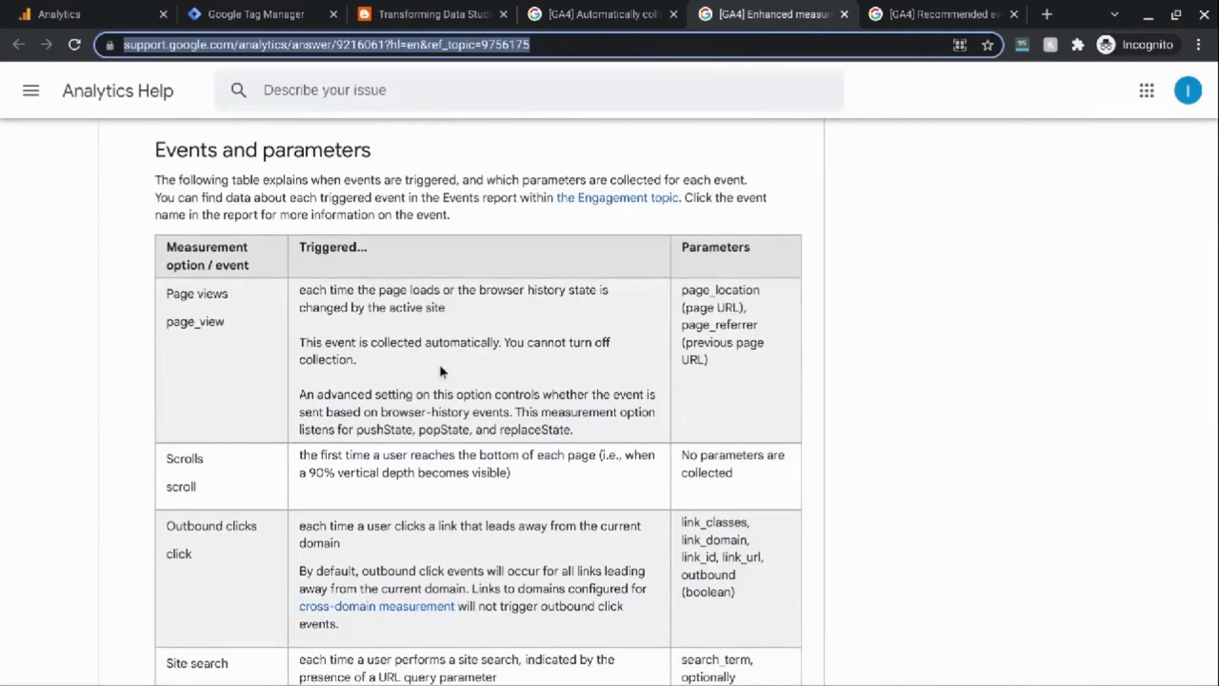
pyautogui.scroll(-1, 467, 368)
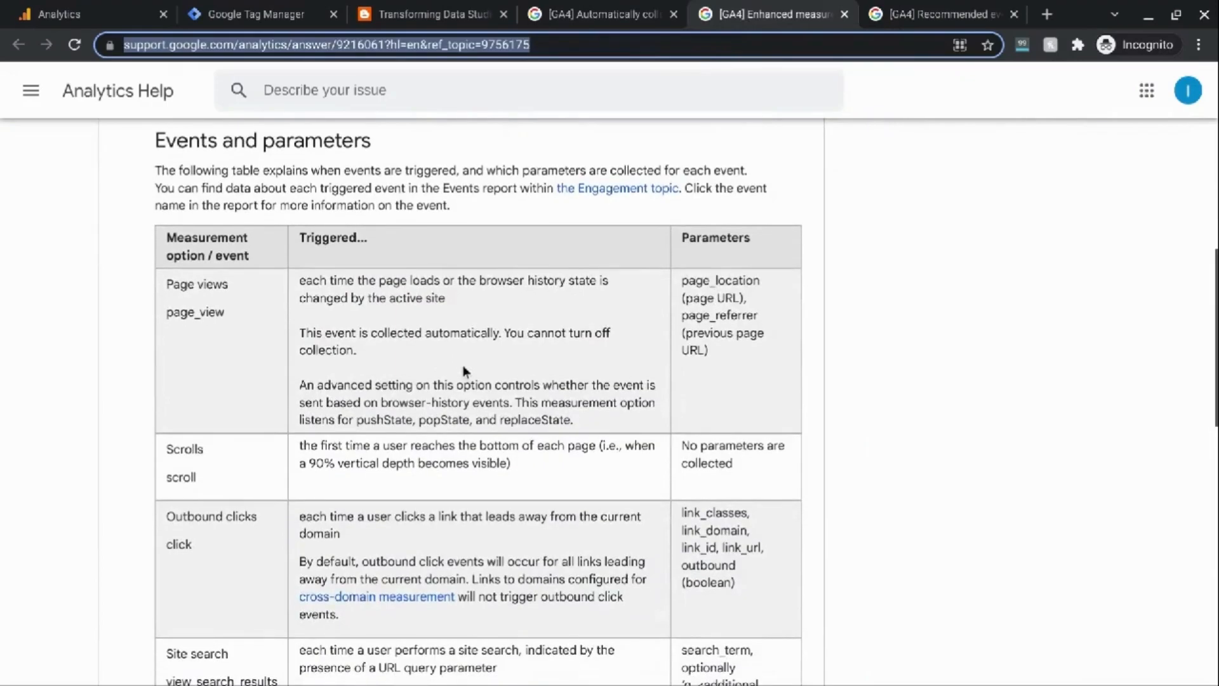
pyautogui.scroll(-1, 607, 301)
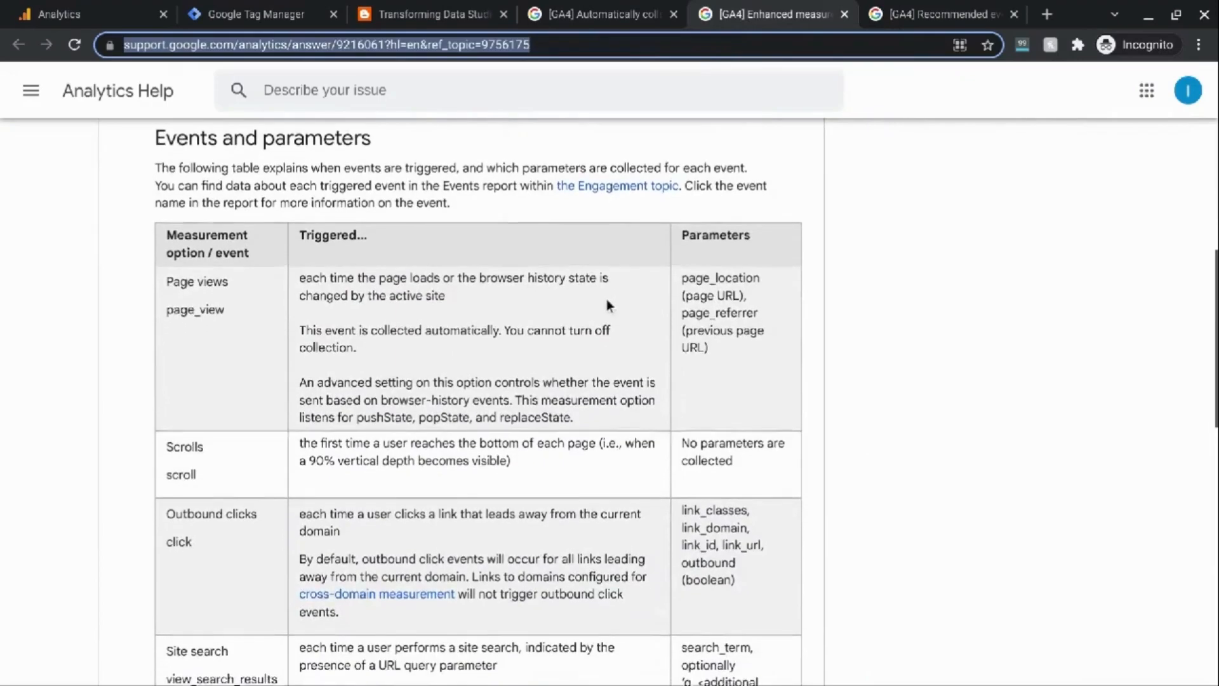
pyautogui.scroll(-2, 607, 303)
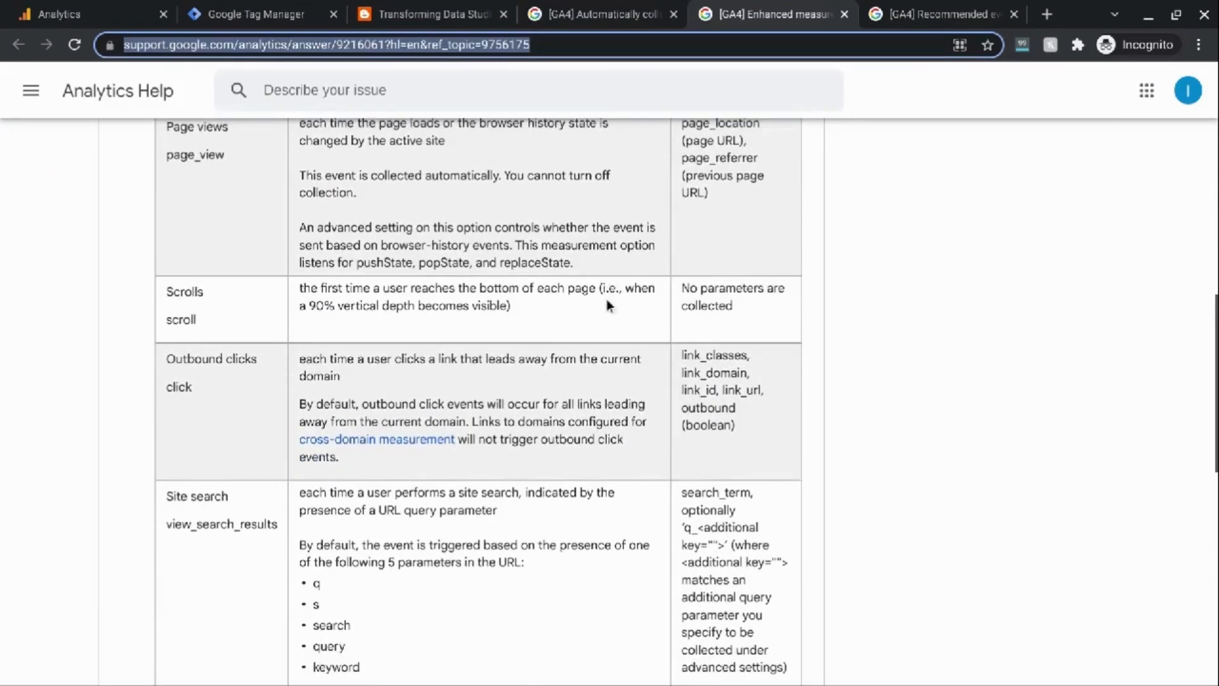
pyautogui.scroll(-9, 688, 346)
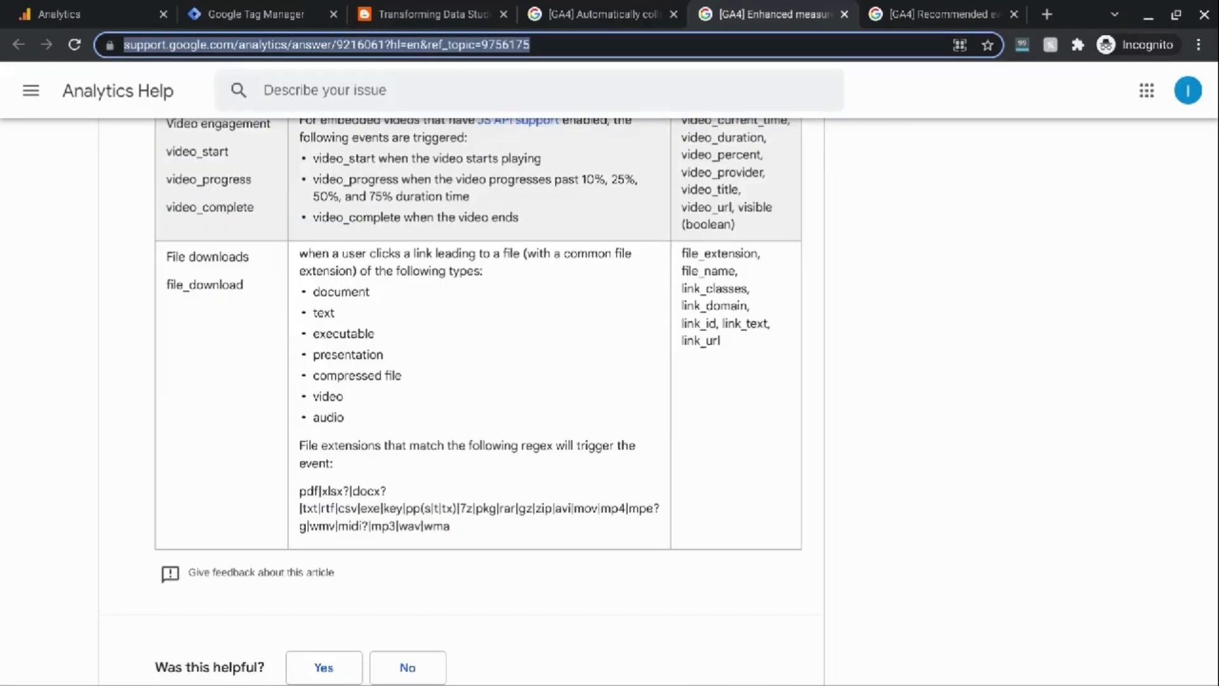
# Read the [GA4] Recommended events help article, covering the event tables for all properties, online sales and games
pyautogui.click(945, 14)
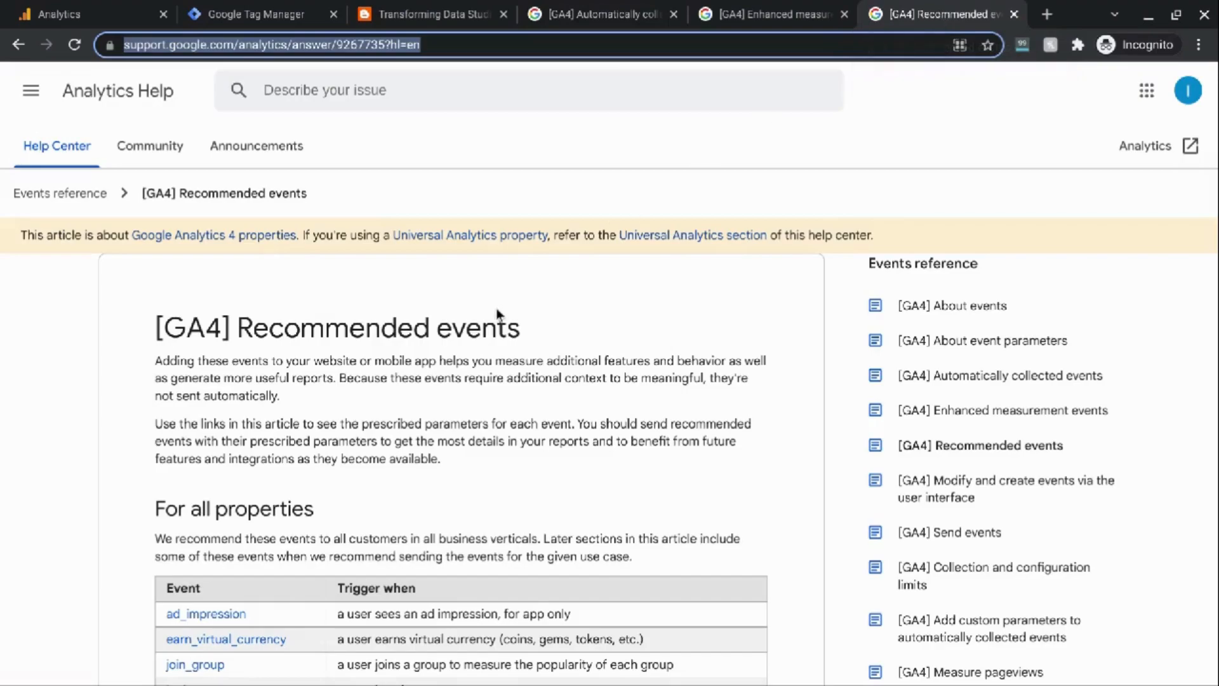
pyautogui.scroll(-3, 498, 315)
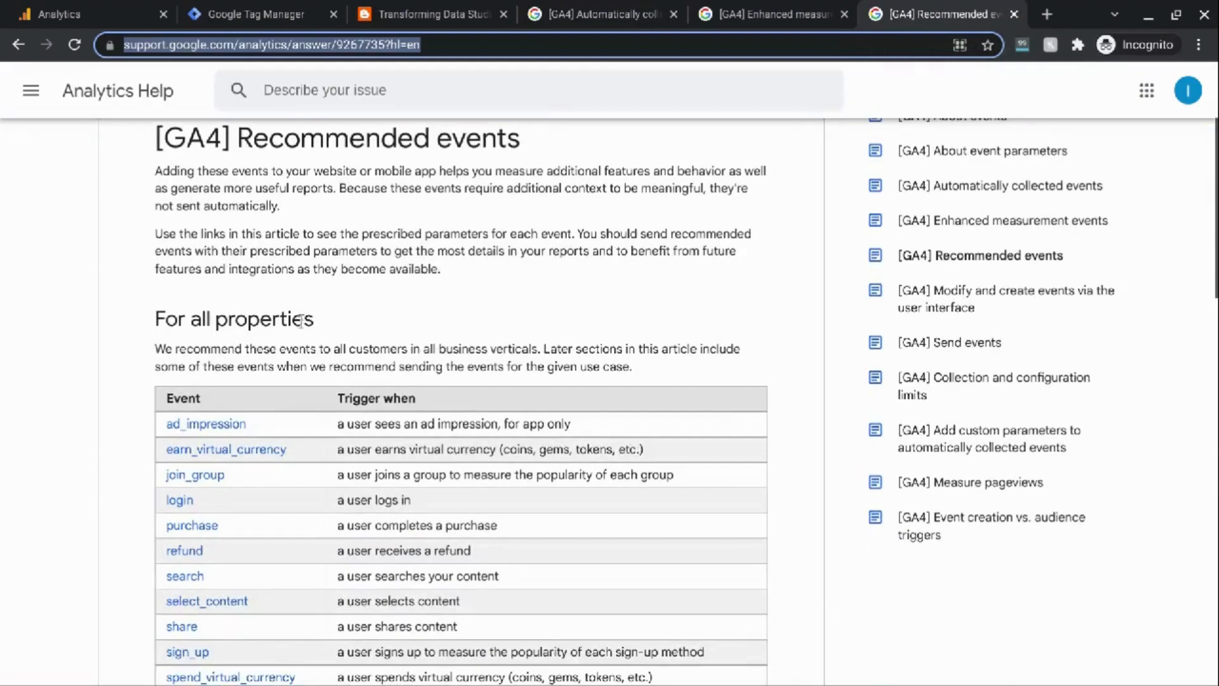
pyautogui.scroll(-2, 266, 385)
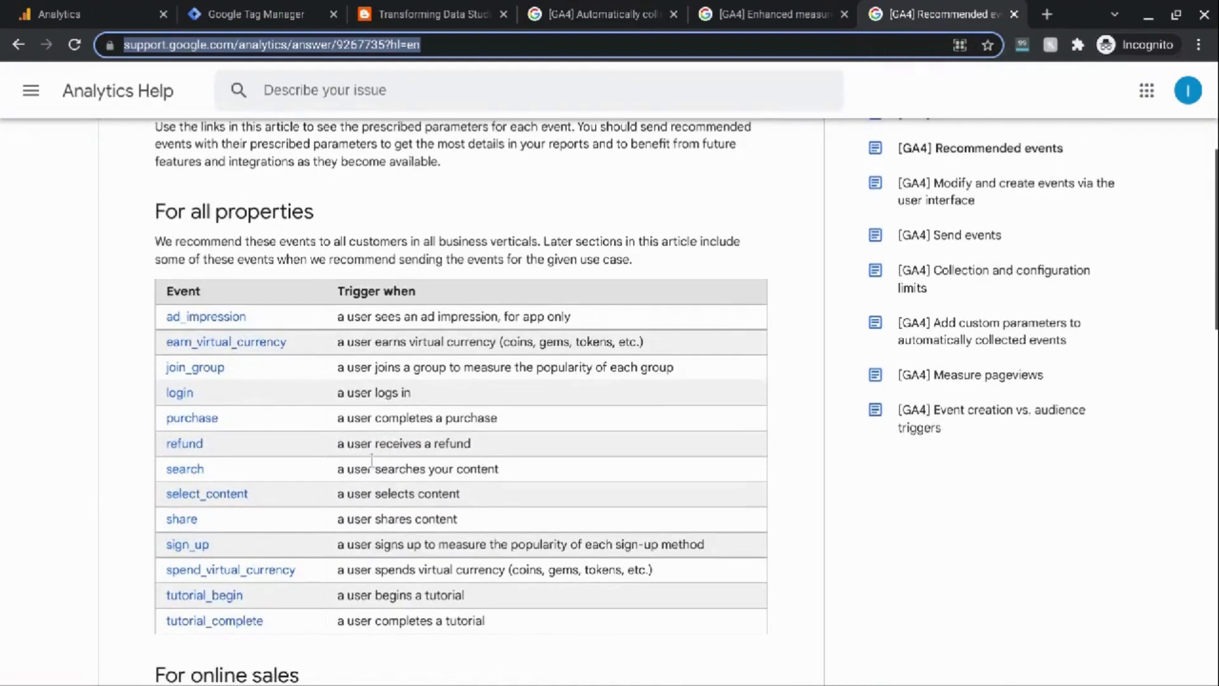
pyautogui.scroll(-1, 357, 411)
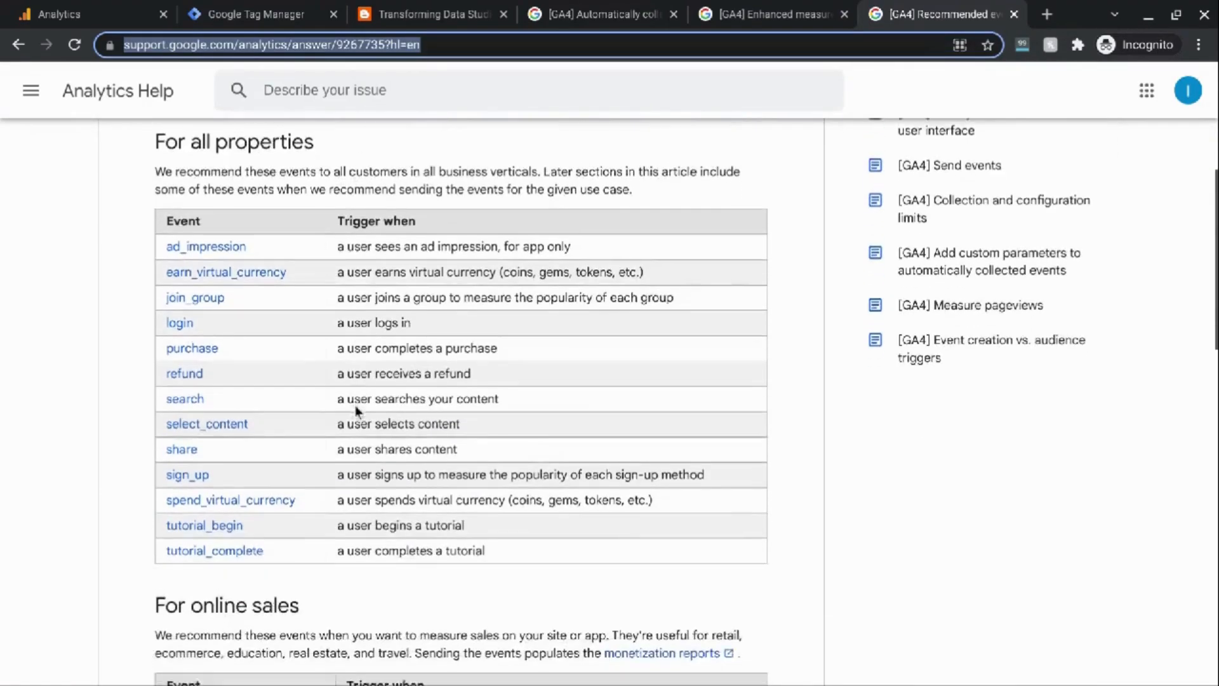
pyautogui.scroll(-3, 356, 410)
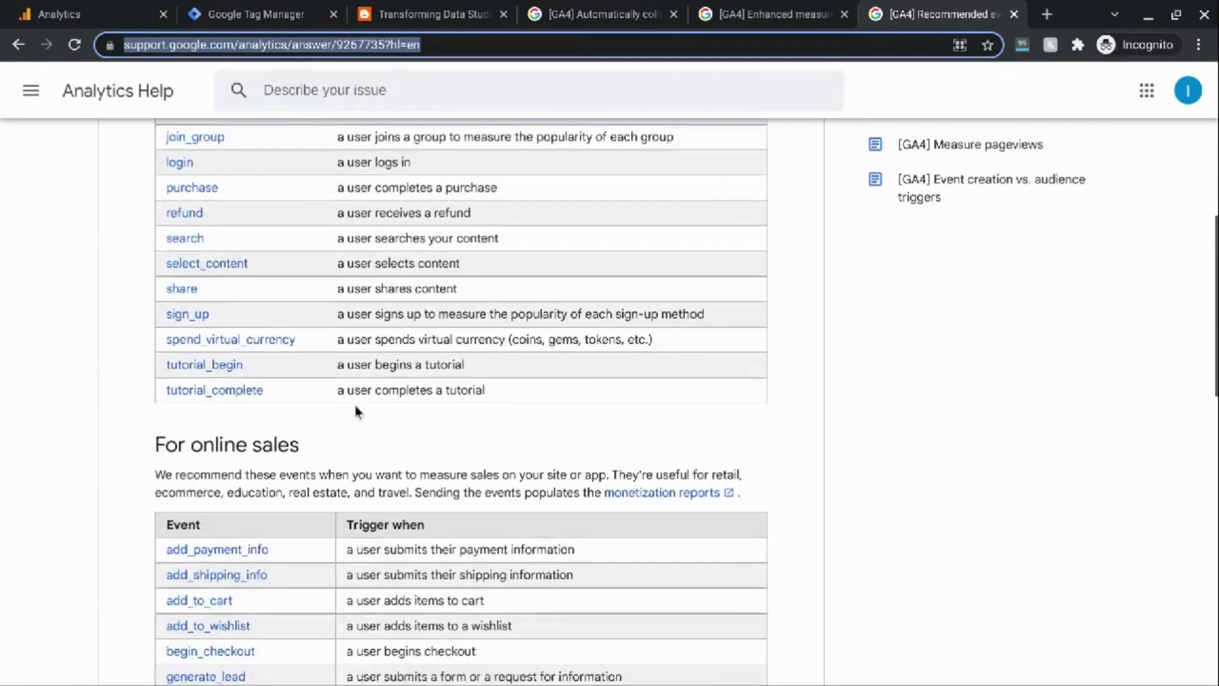
pyautogui.scroll(-3, 356, 408)
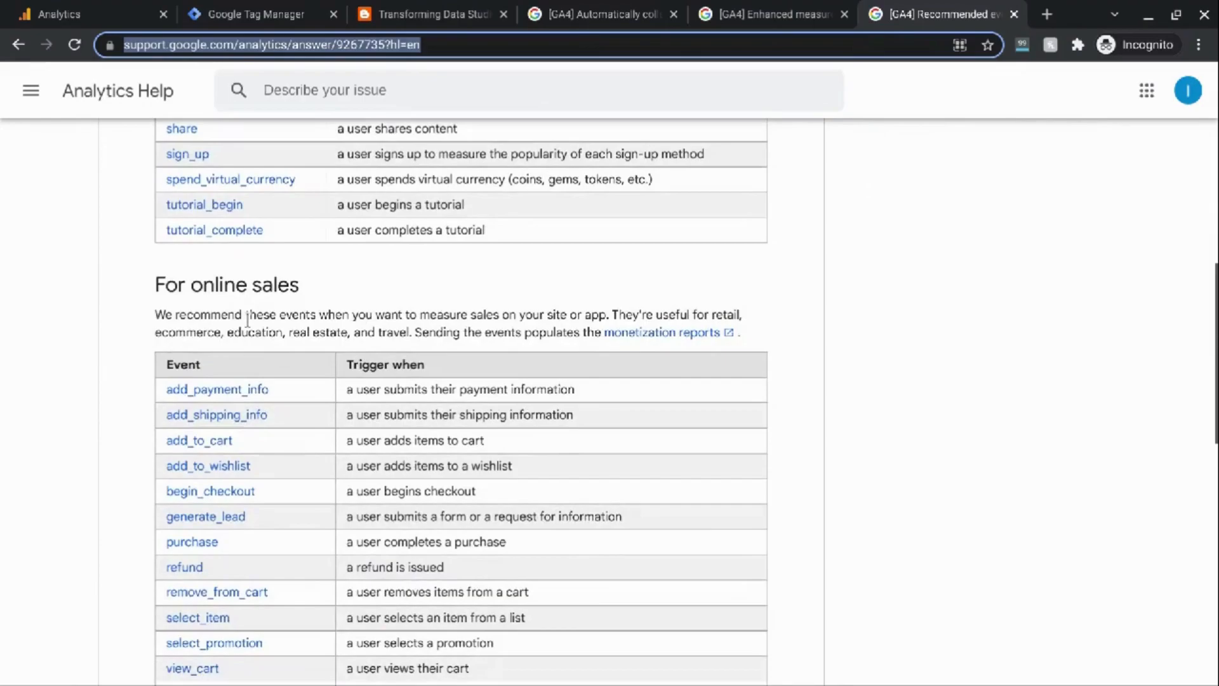
pyautogui.scroll(-2, 247, 320)
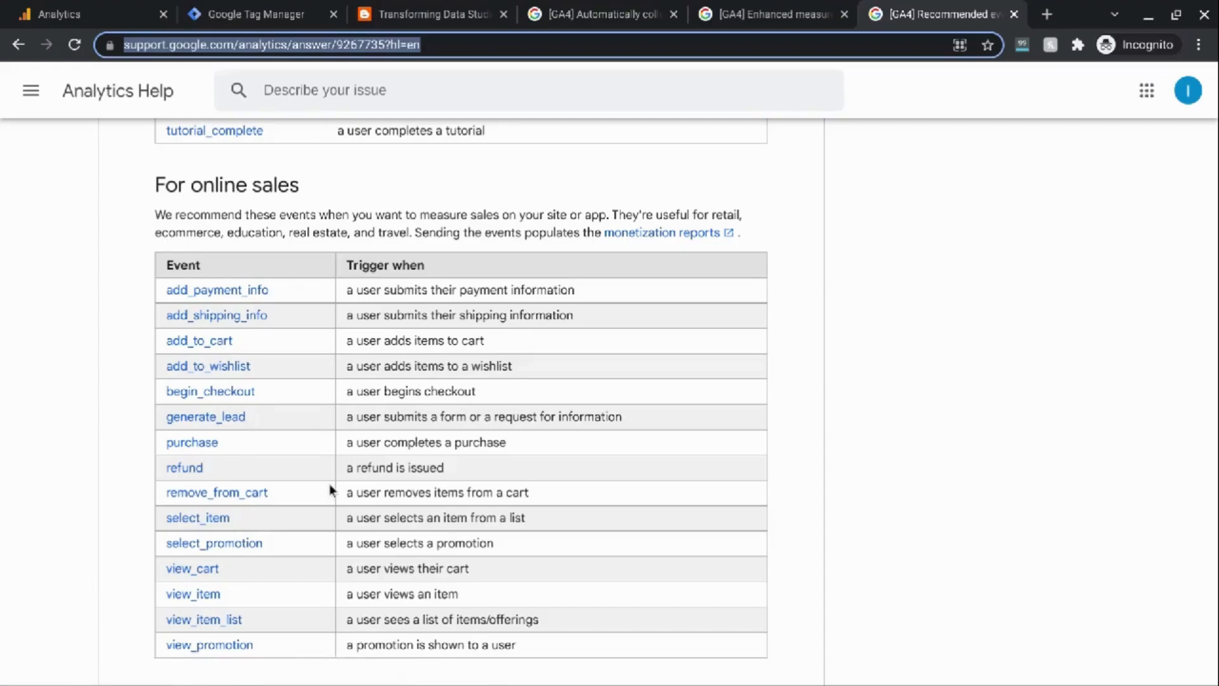
pyautogui.scroll(-4, 329, 483)
pyautogui.scroll(-4, 329, 483)
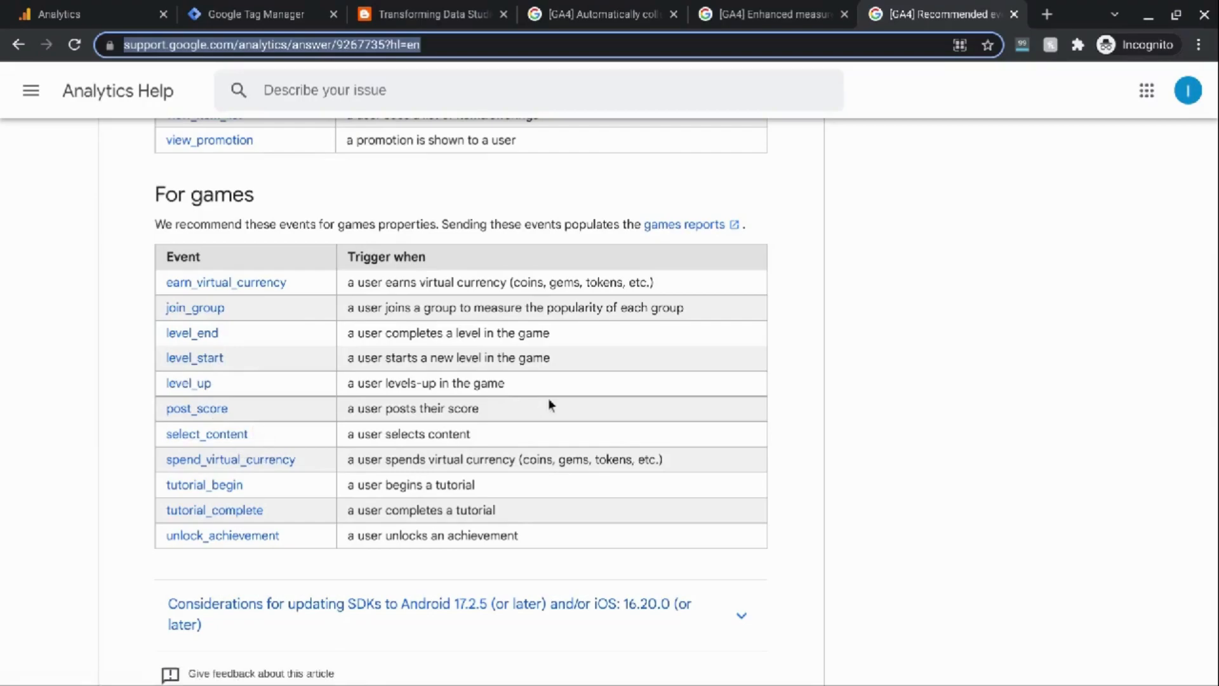
pyautogui.scroll(1, 550, 404)
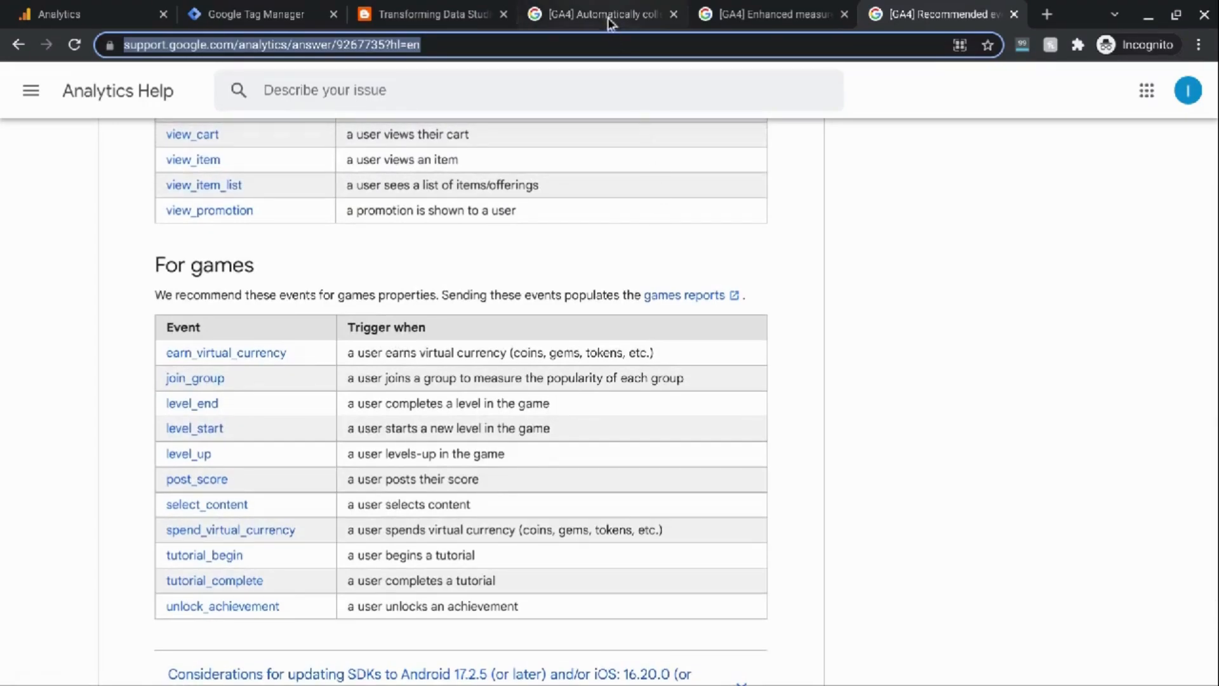
# Revisit the help articles on automatically collected, enhanced measurement and recommended events in turn
pyautogui.click(628, 14)
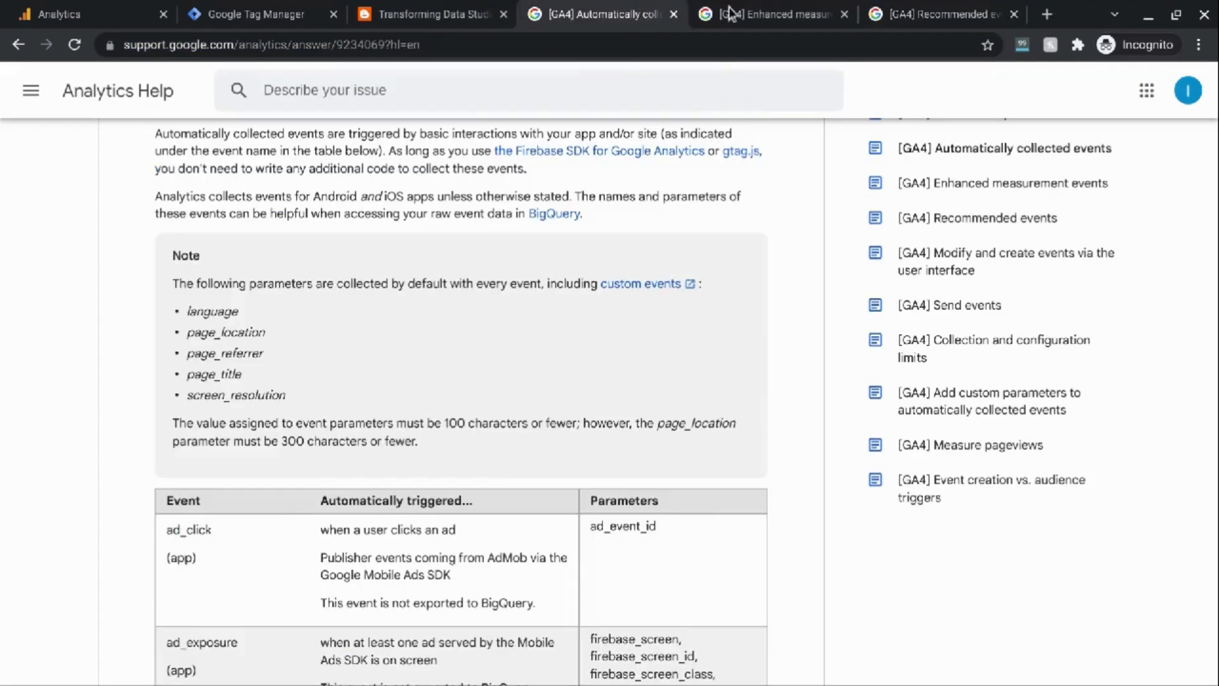
pyautogui.click(730, 13)
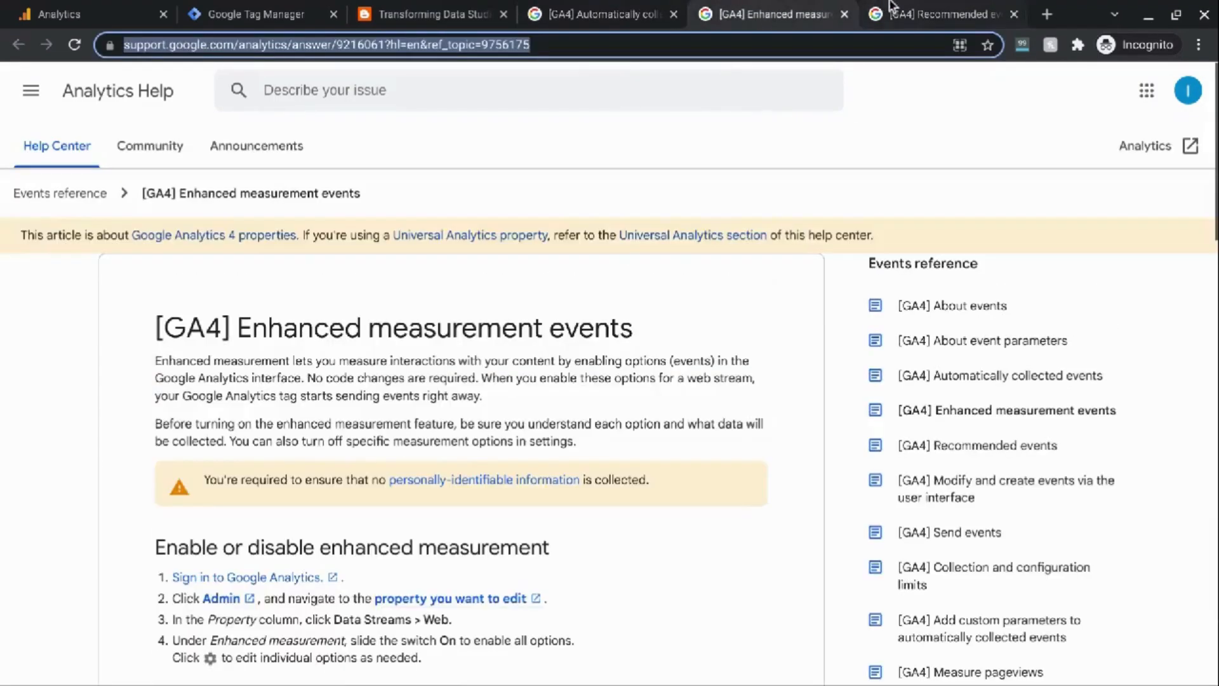
pyautogui.click(911, 14)
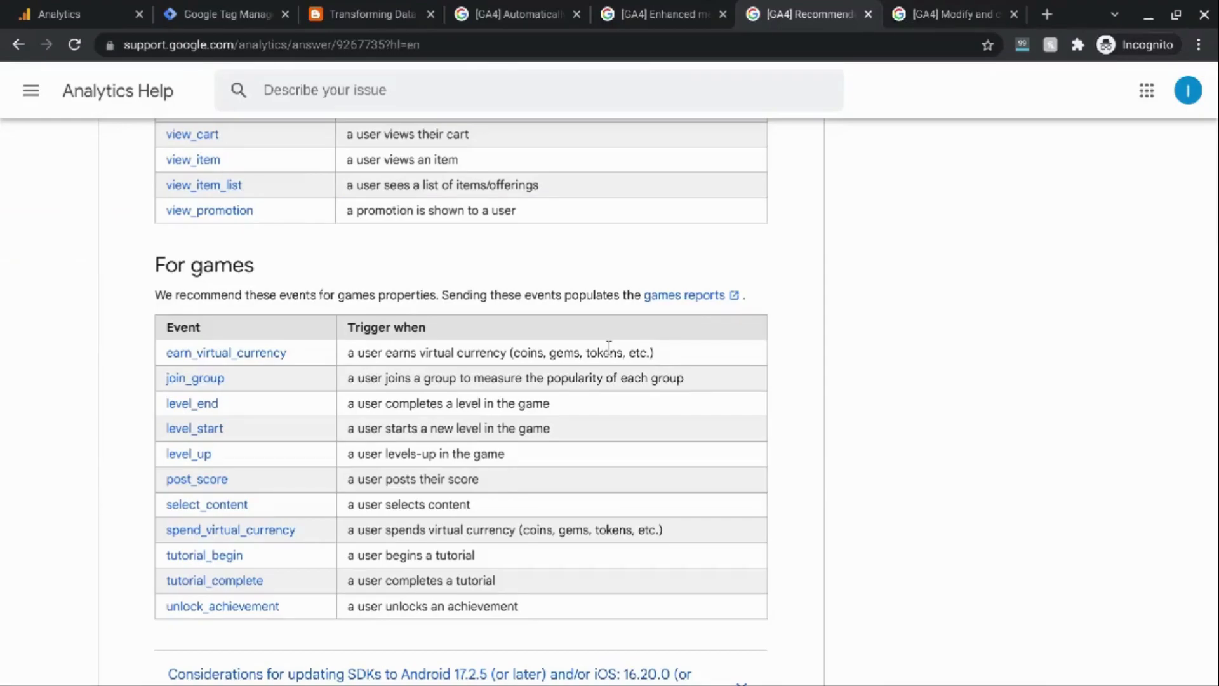
# Return to Google Analytics, close the web stream details, and review the existing events in the property's event configuration
pyautogui.click(42, 10)
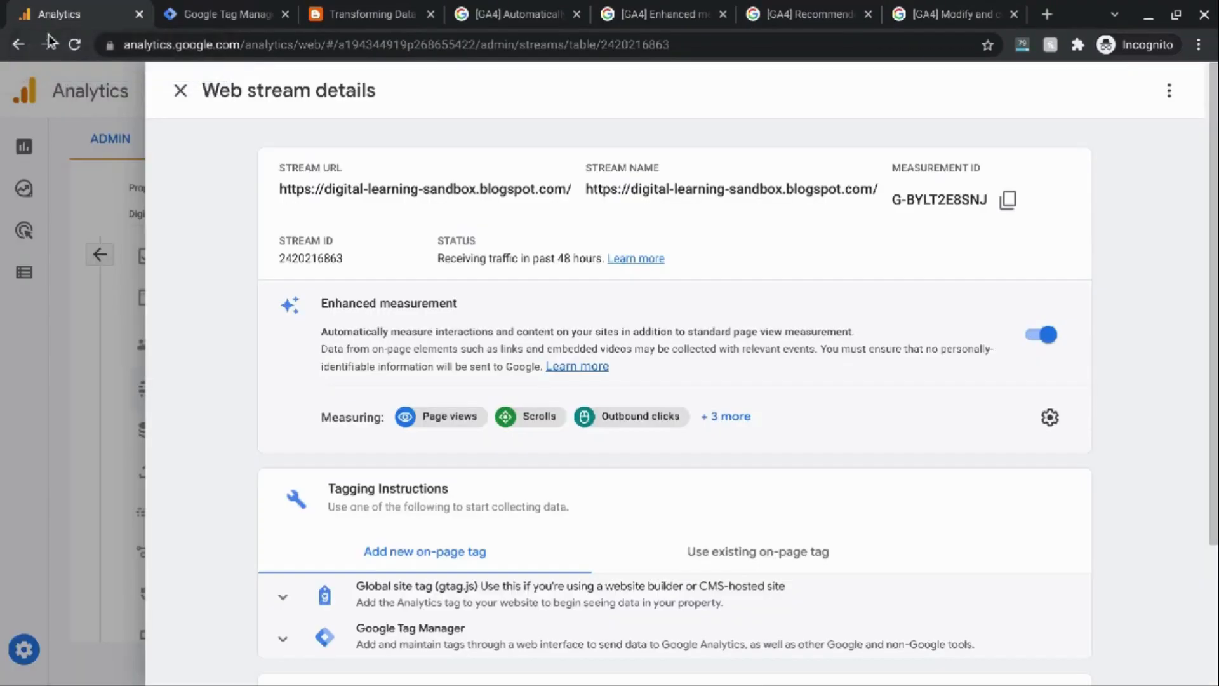
pyautogui.click(181, 91)
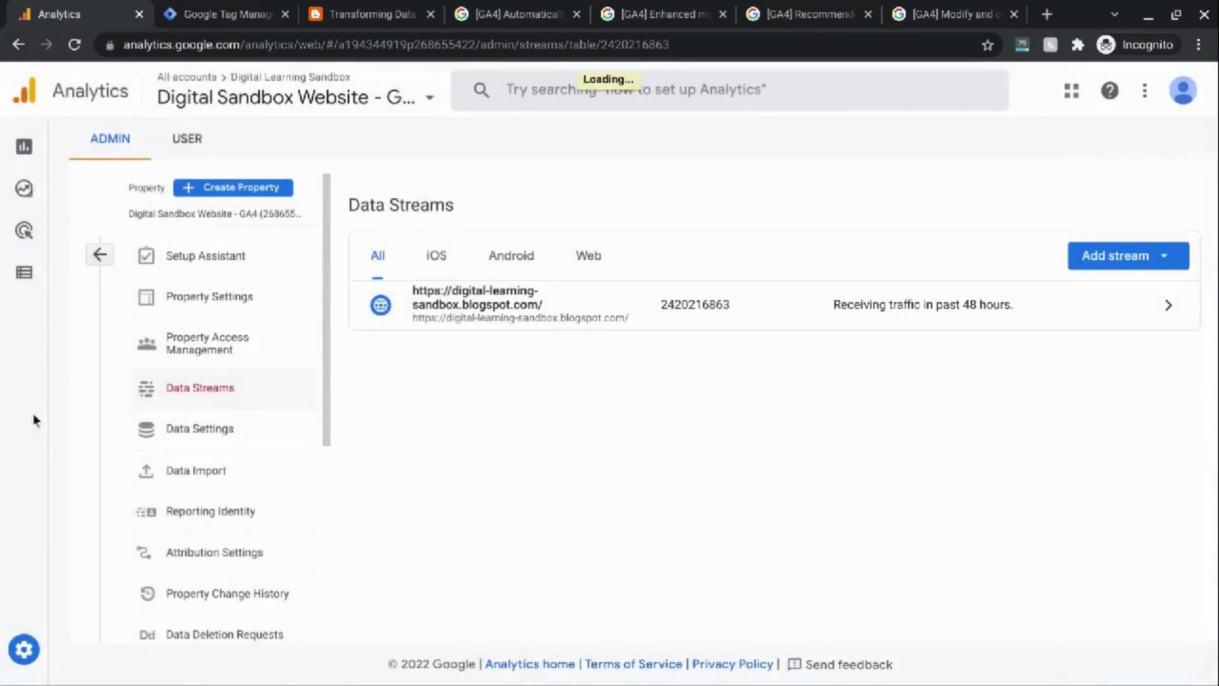
pyautogui.moveTo(35, 377)
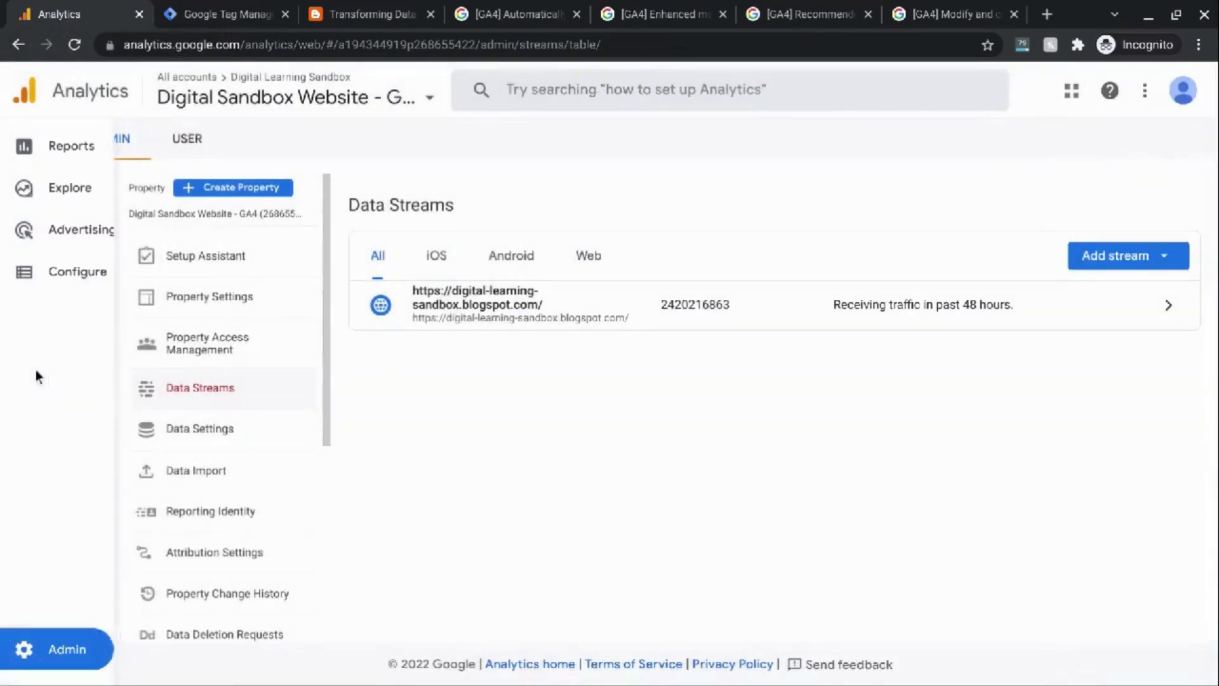
pyautogui.click(63, 278)
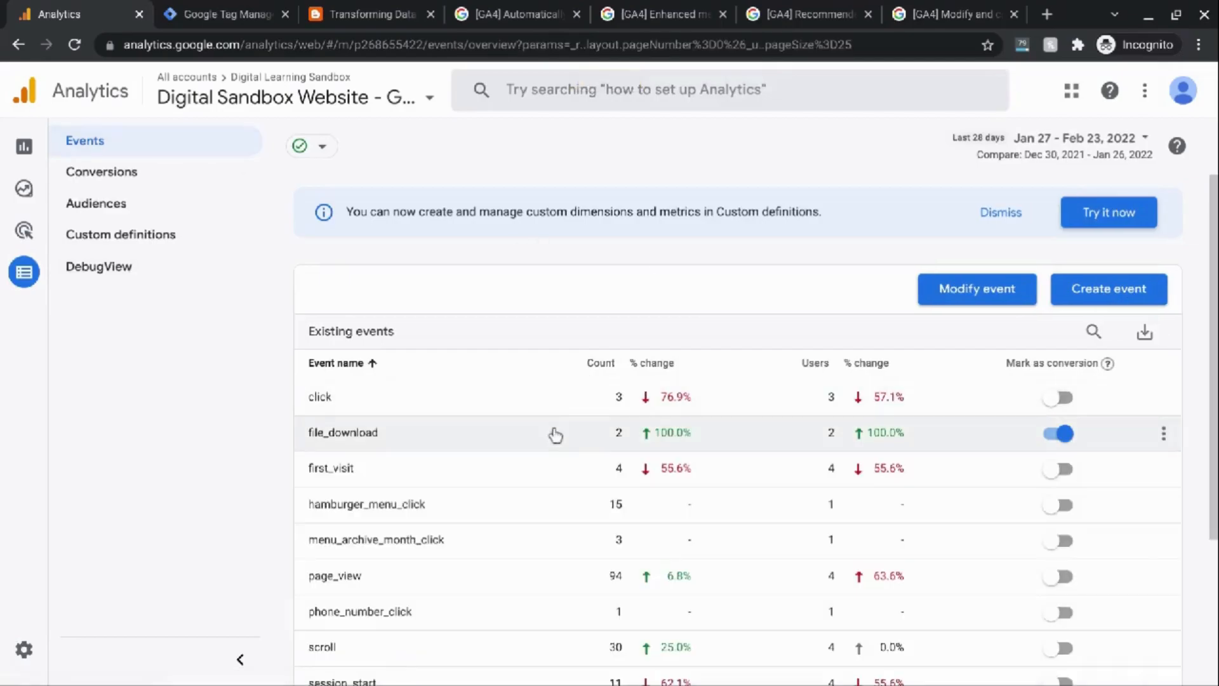
pyautogui.scroll(-3, 559, 439)
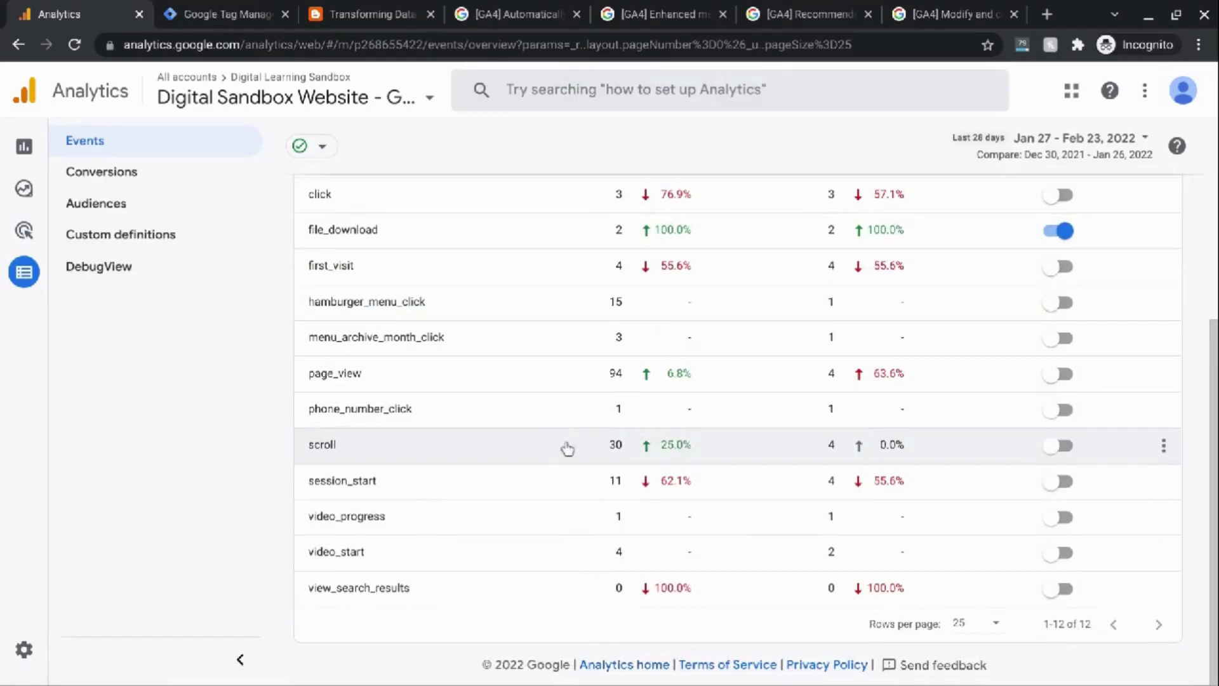
pyautogui.scroll(3, 835, 511)
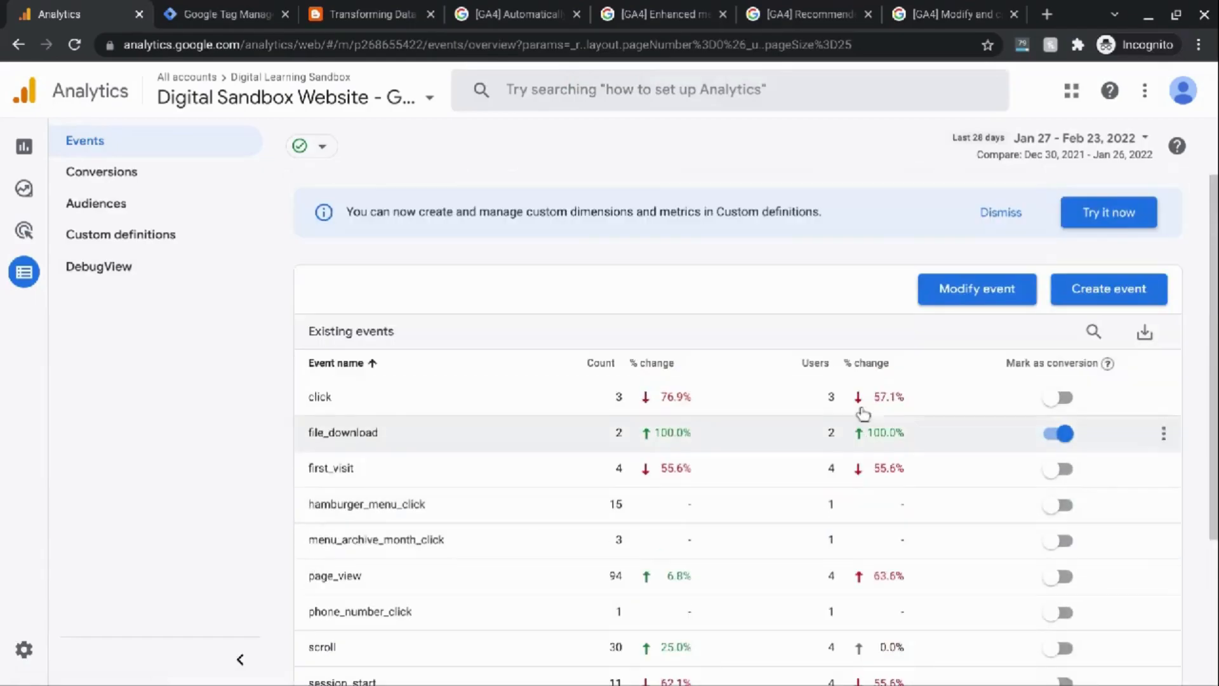
# Start creating a custom event for the web stream and bring up the suggested custom event names
pyautogui.click(1089, 298)
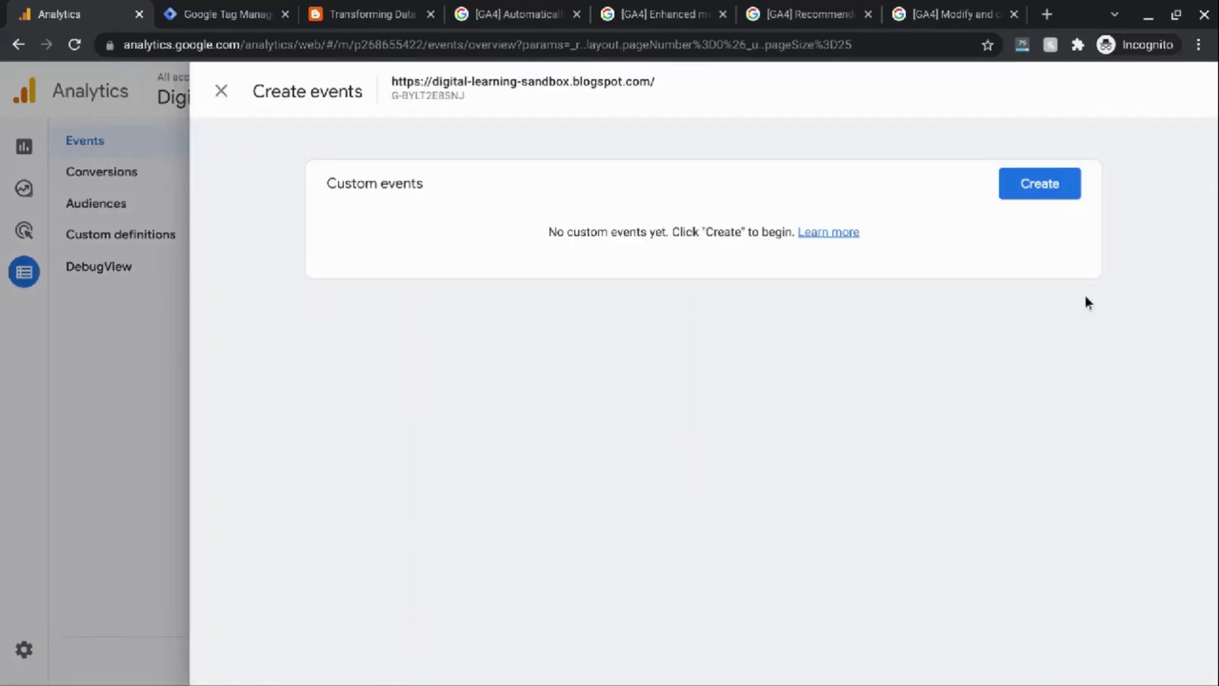
pyautogui.click(1018, 199)
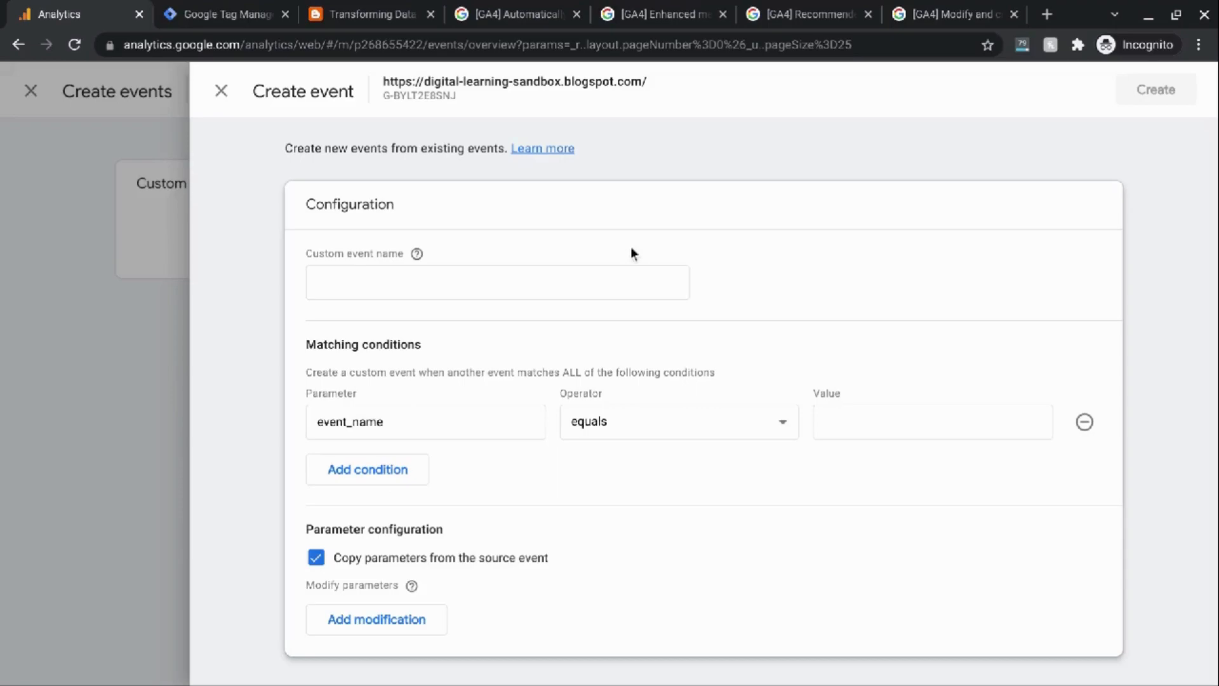
pyautogui.click(569, 278)
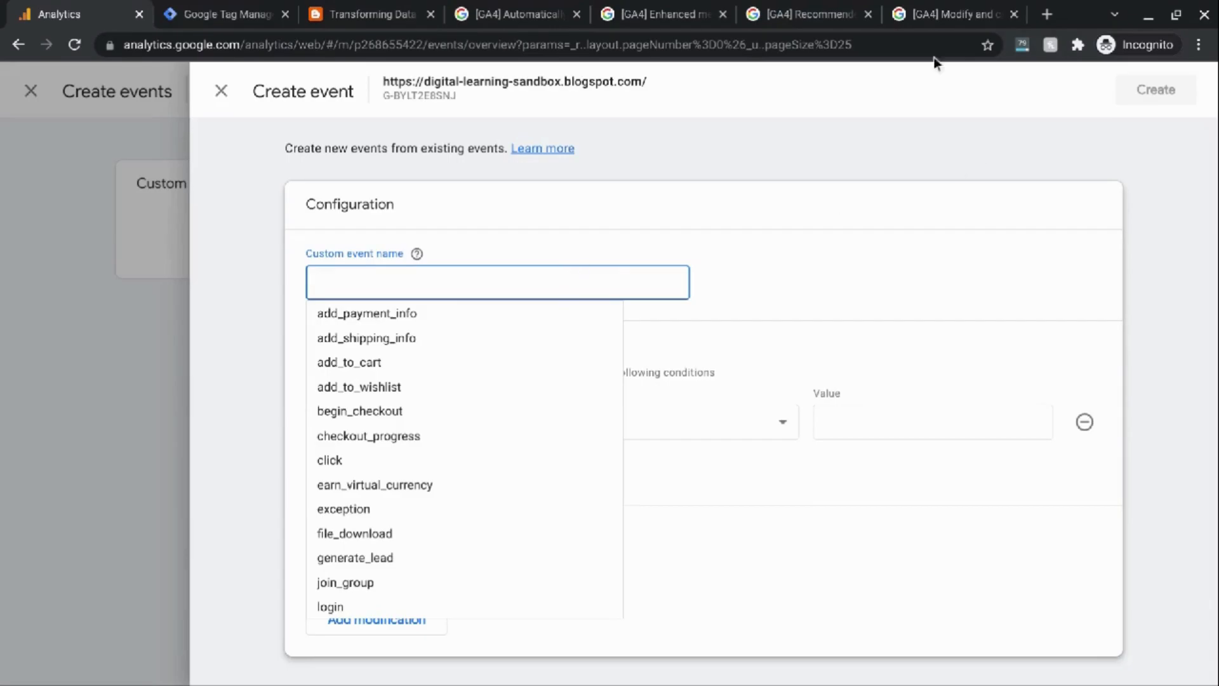
# Switch to the [GA4] Modify and create events via the user interface help article and jump to its section on creating an event
pyautogui.click(931, 25)
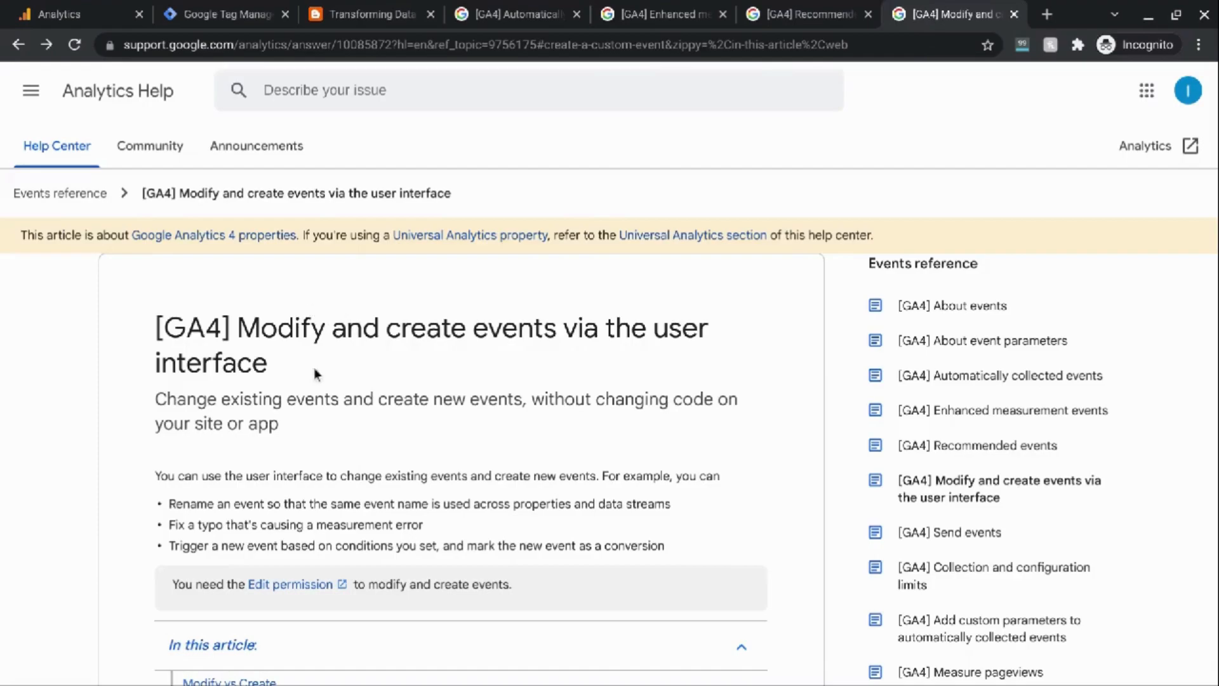
pyautogui.scroll(-3, 314, 367)
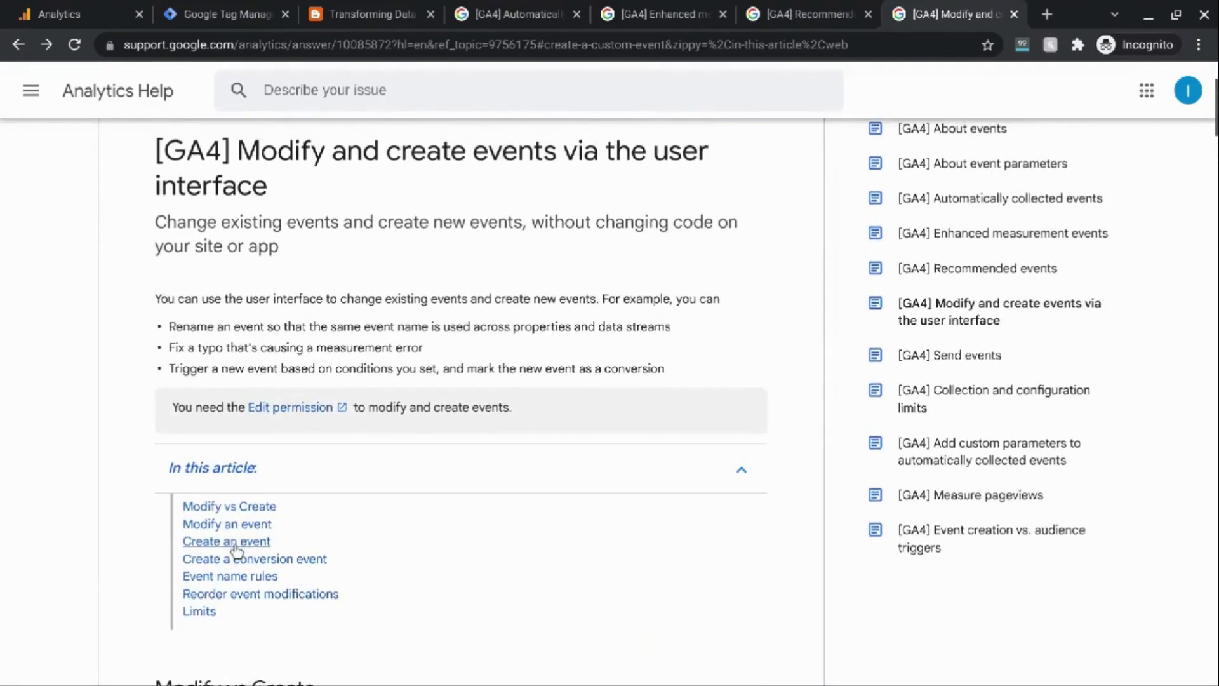
pyautogui.click(235, 543)
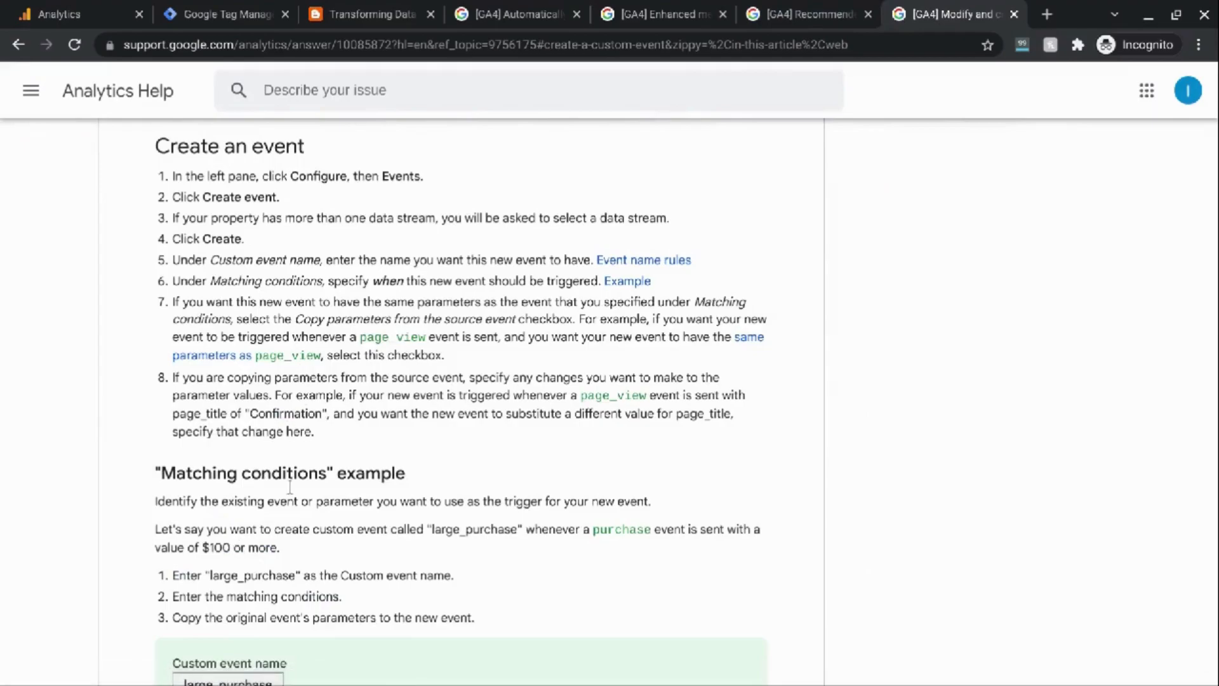
# Open the article's event name rules and examine the reserved prefixes and event names for web
pyautogui.click(643, 262)
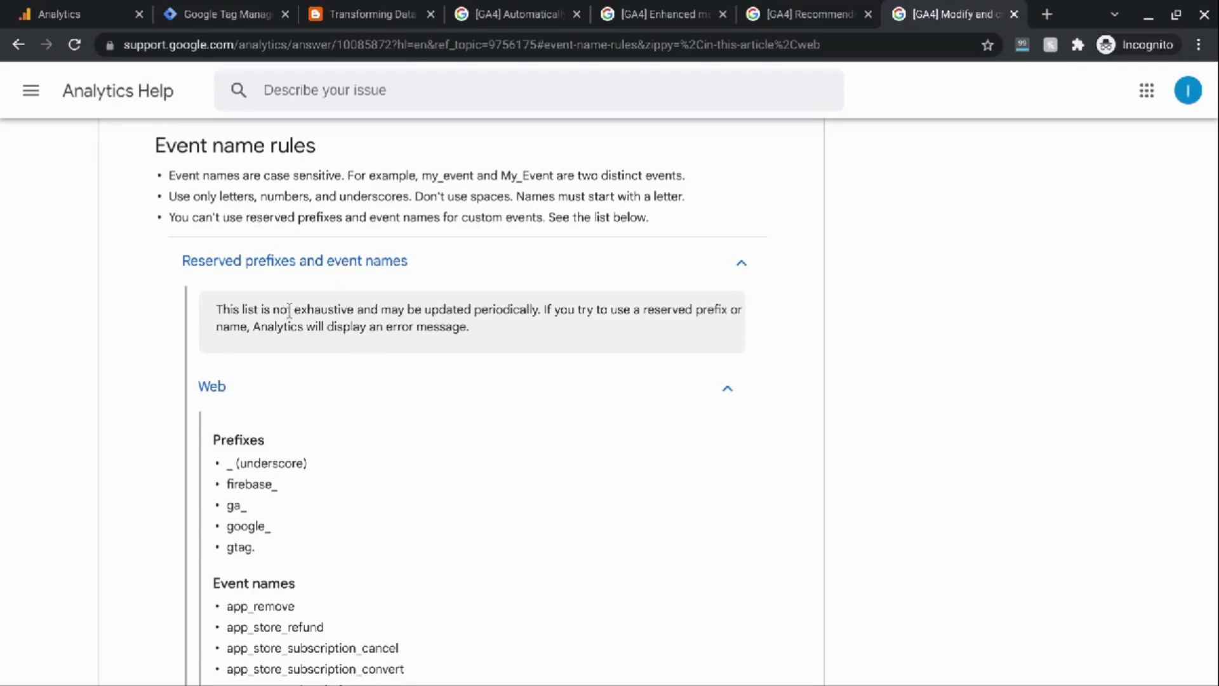
pyautogui.scroll(-1, 220, 384)
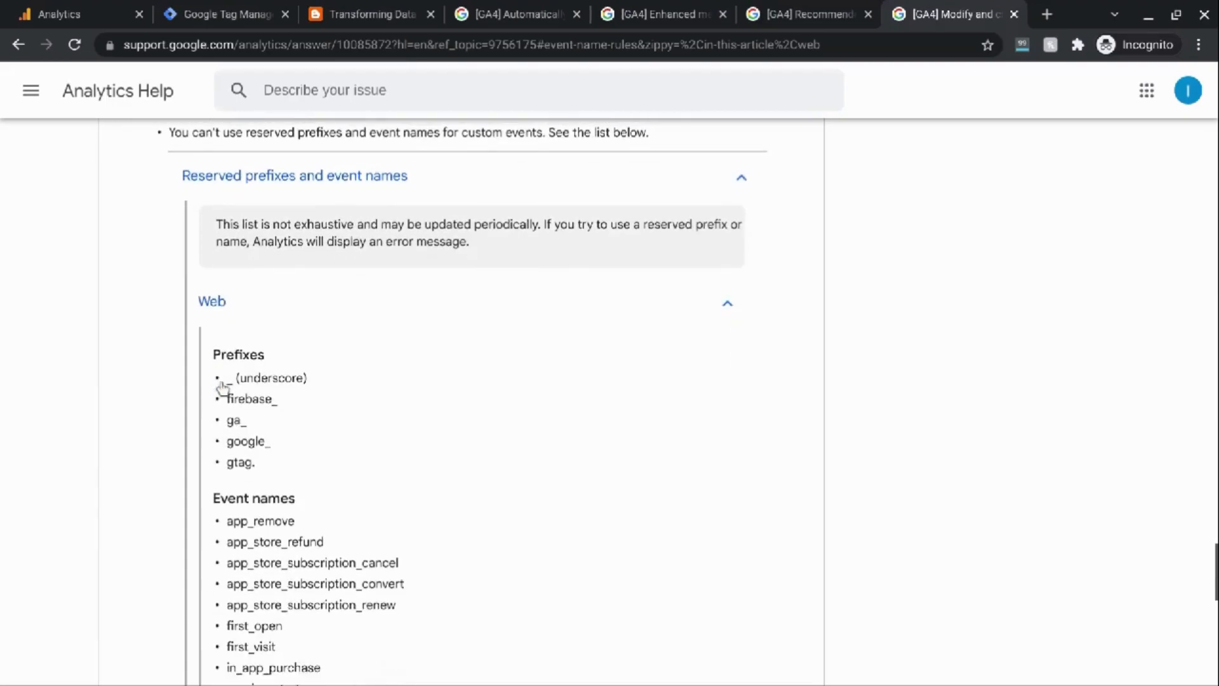
pyautogui.doubleClick(234, 354)
pyautogui.scroll(-1, 233, 343)
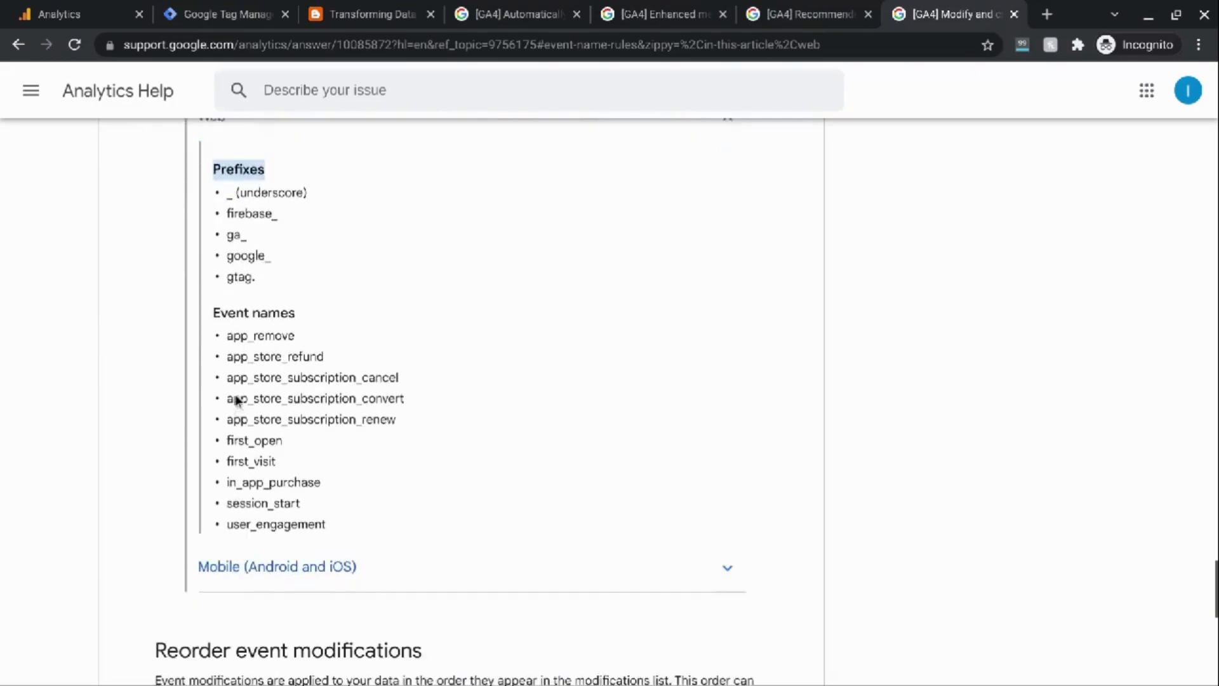
pyautogui.scroll(-2, 237, 400)
pyautogui.click(247, 314)
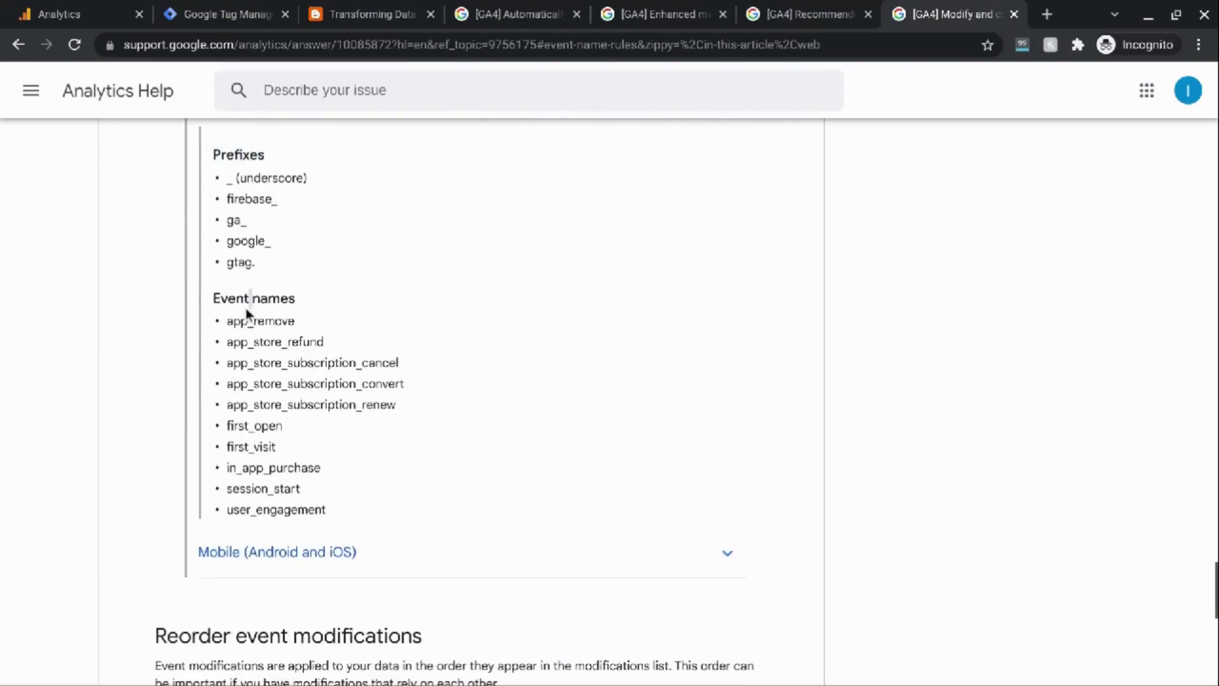
# Expand the Mobile (Android and iOS) section of the event name rules and examine its reserved prefixes and event names
pyautogui.scroll(1, 264, 381)
pyautogui.scroll(-2, 264, 379)
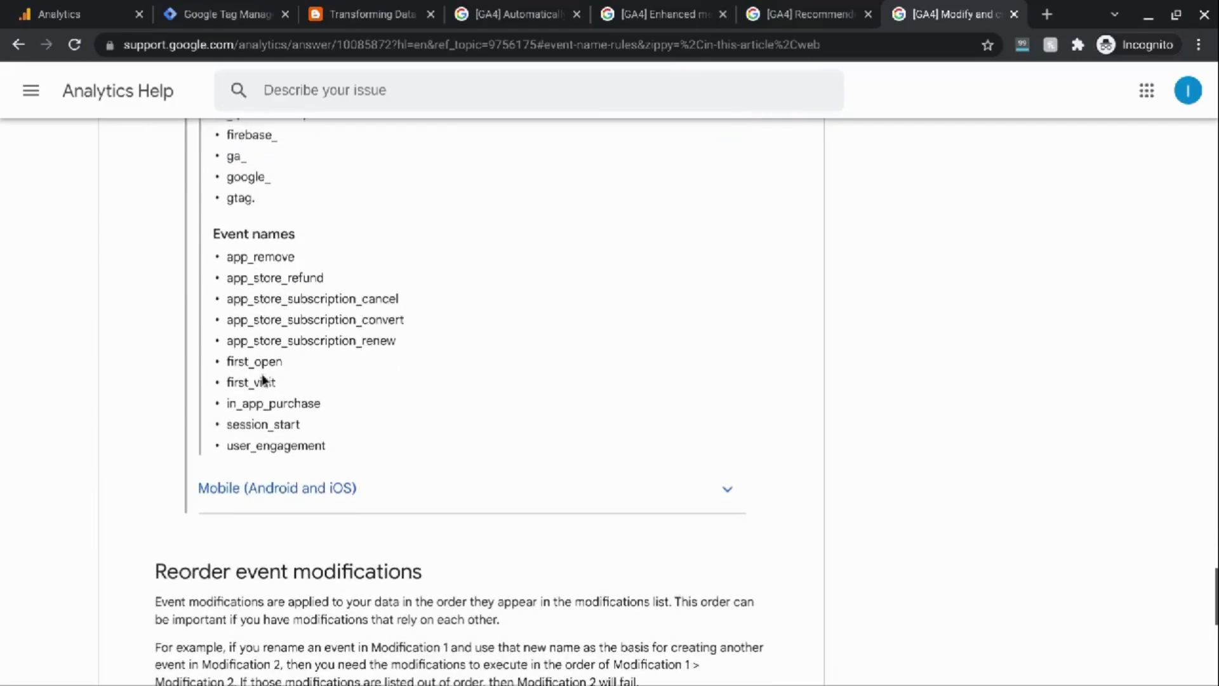
pyautogui.click(726, 489)
pyautogui.scroll(-1, 286, 366)
pyautogui.scroll(-2, 286, 367)
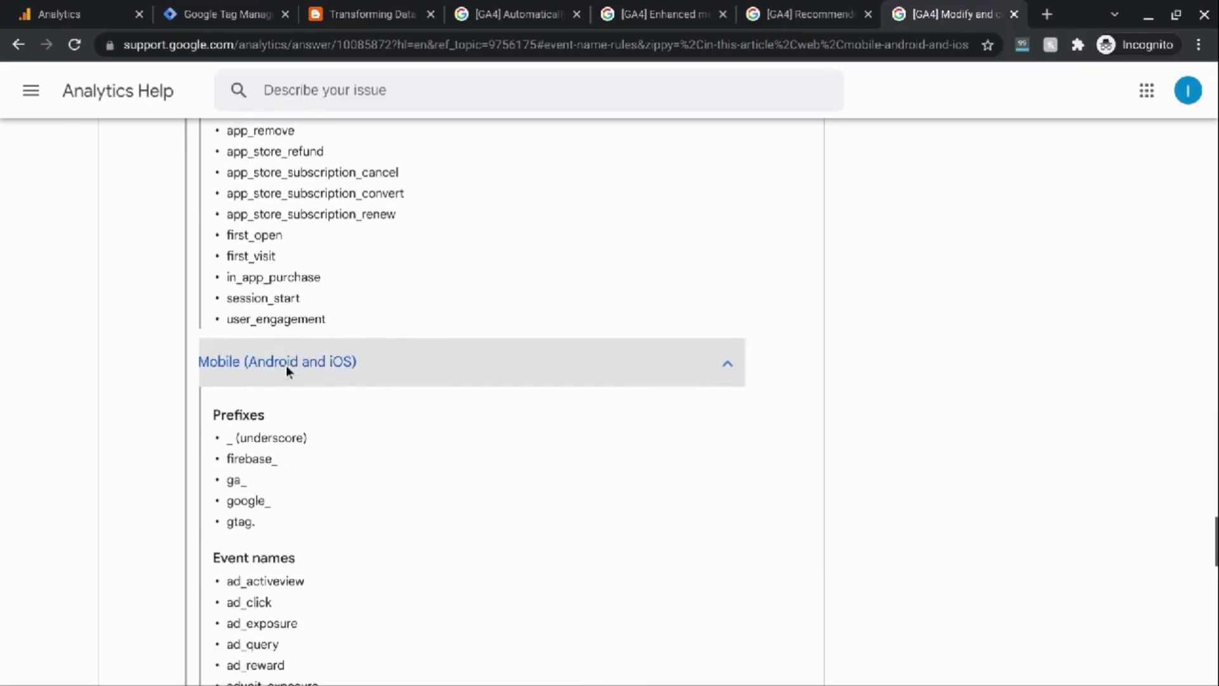
pyautogui.scroll(-3, 296, 407)
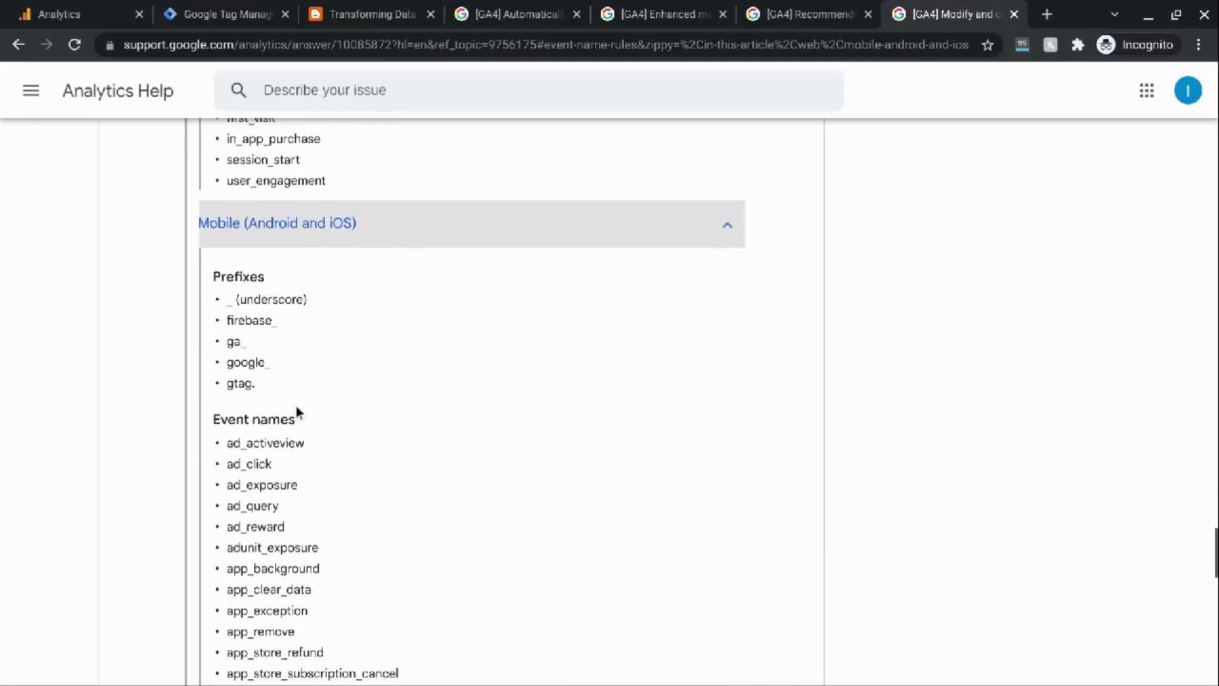
pyautogui.scroll(-9, 294, 346)
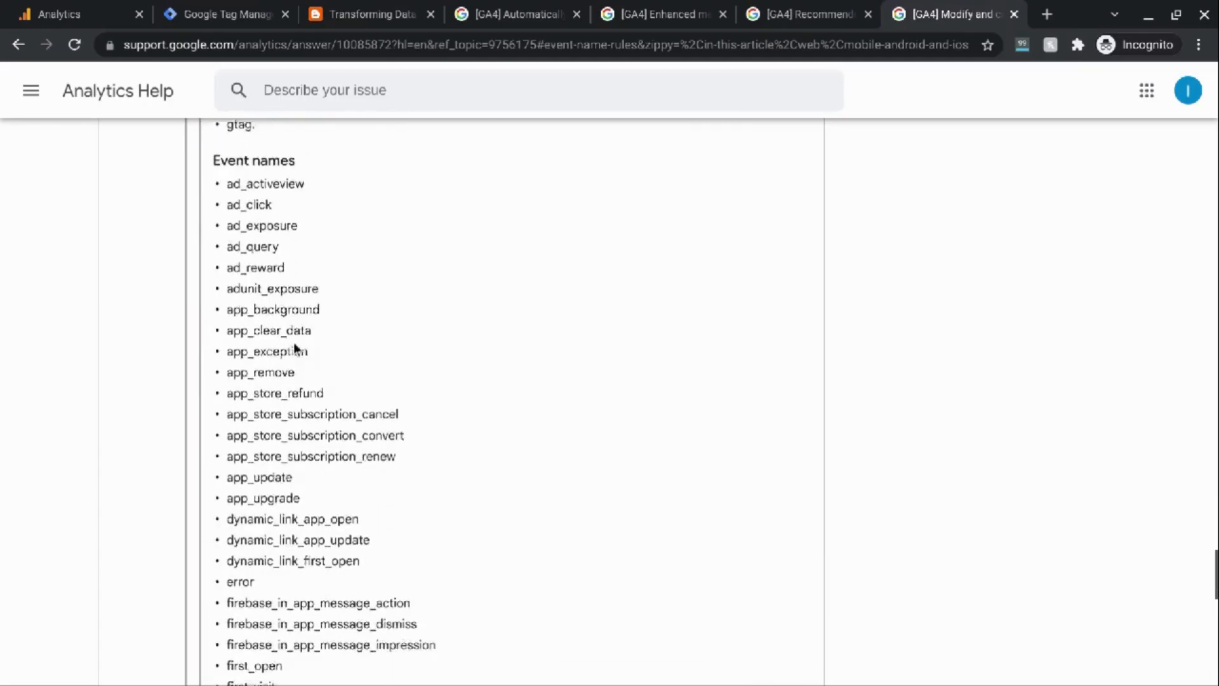
pyautogui.scroll(-4, 293, 342)
pyautogui.scroll(20, 294, 342)
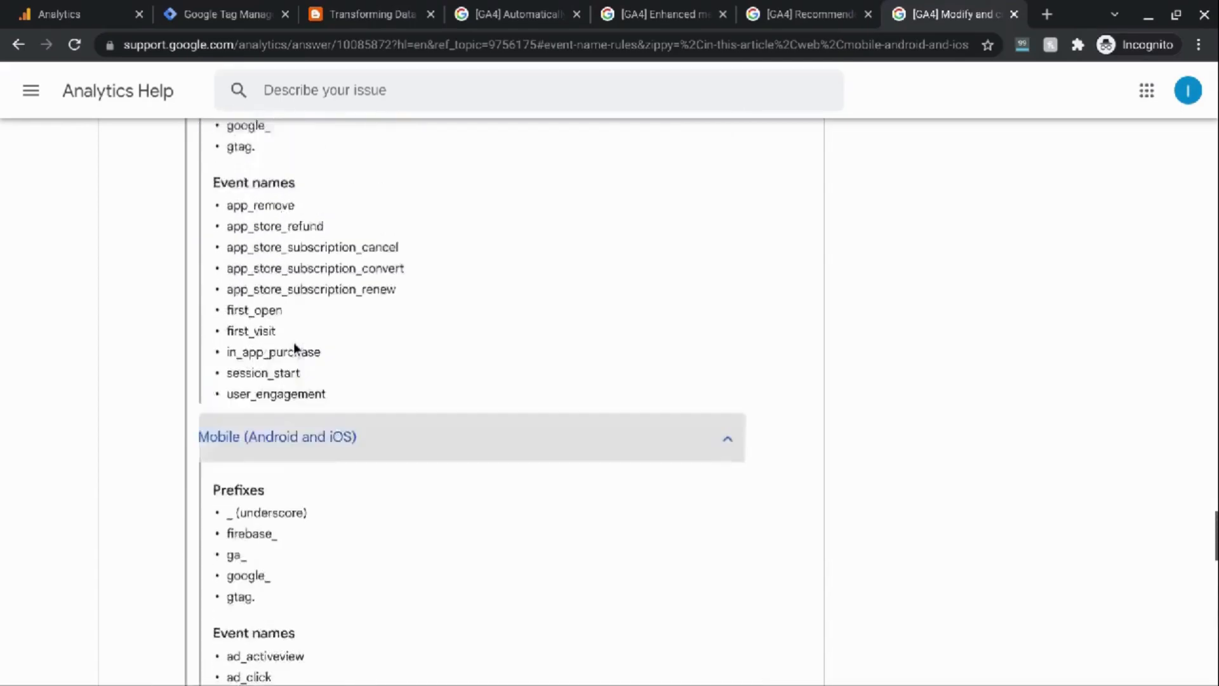
# Return to the custom event form in Google Analytics and name the custom event high_page_engagement
pyautogui.click(89, 18)
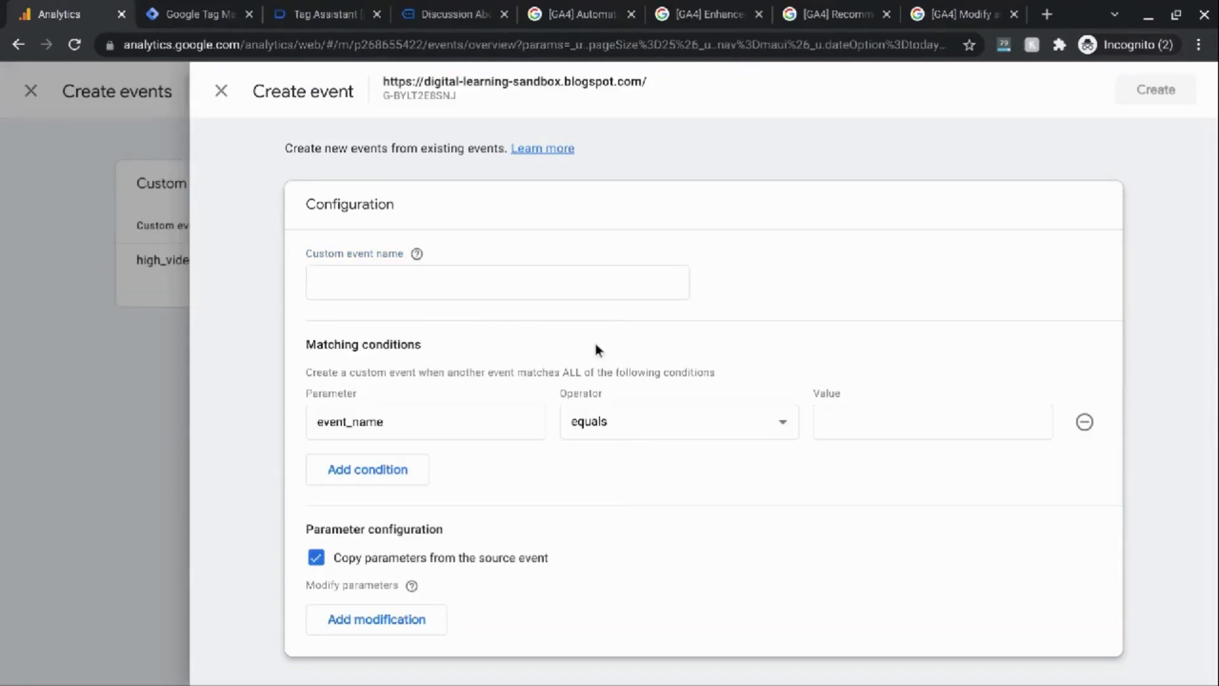
pyautogui.click(494, 280)
pyautogui.write('hig')
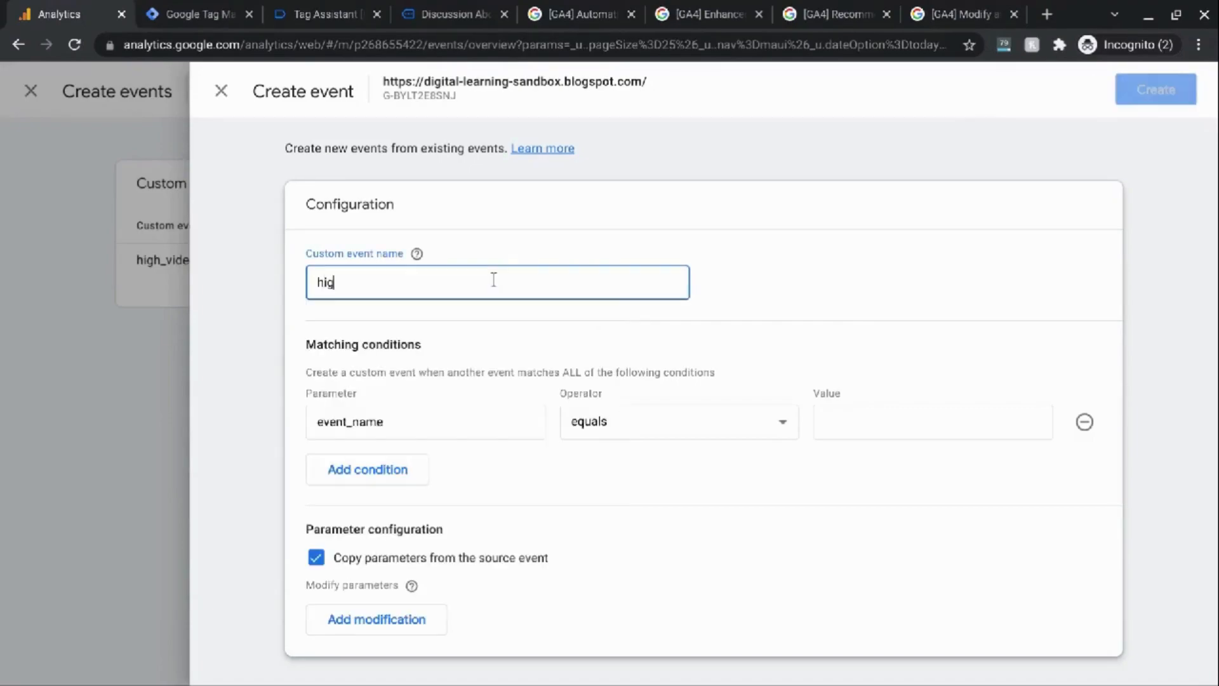
pyautogui.write('h_page_engagement')
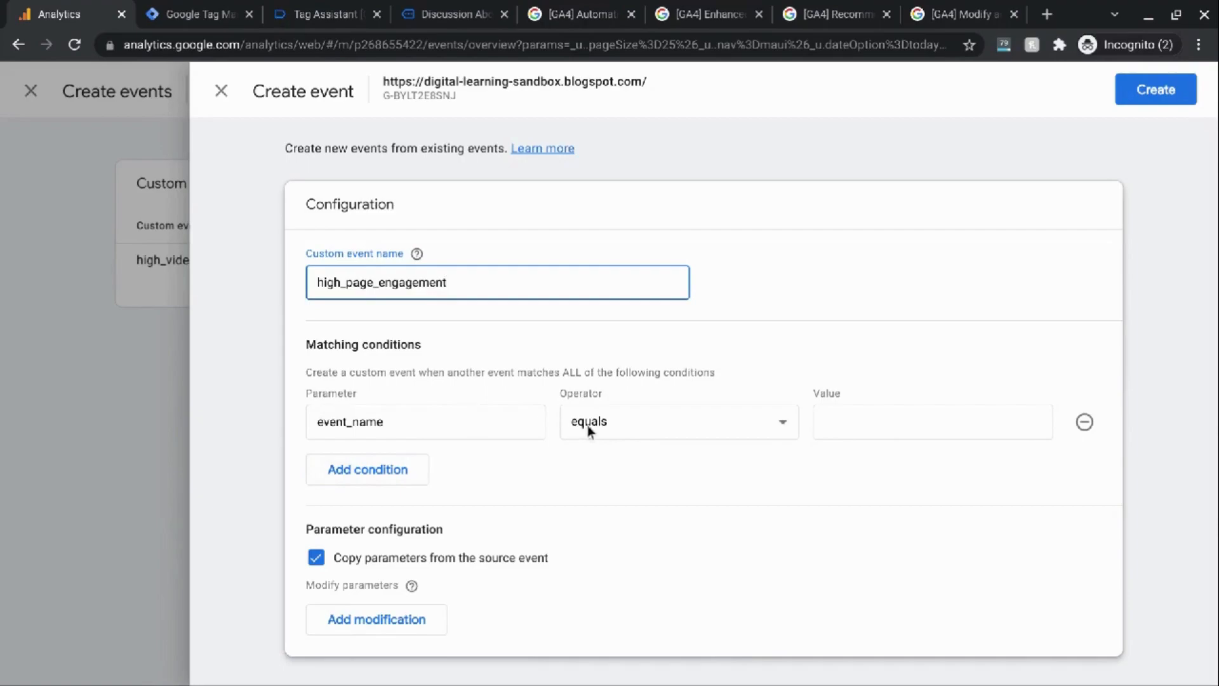
# Set the first matching condition to event_name equals scroll and add a second, empty condition
pyautogui.click(875, 419)
pyautogui.write('scroll')
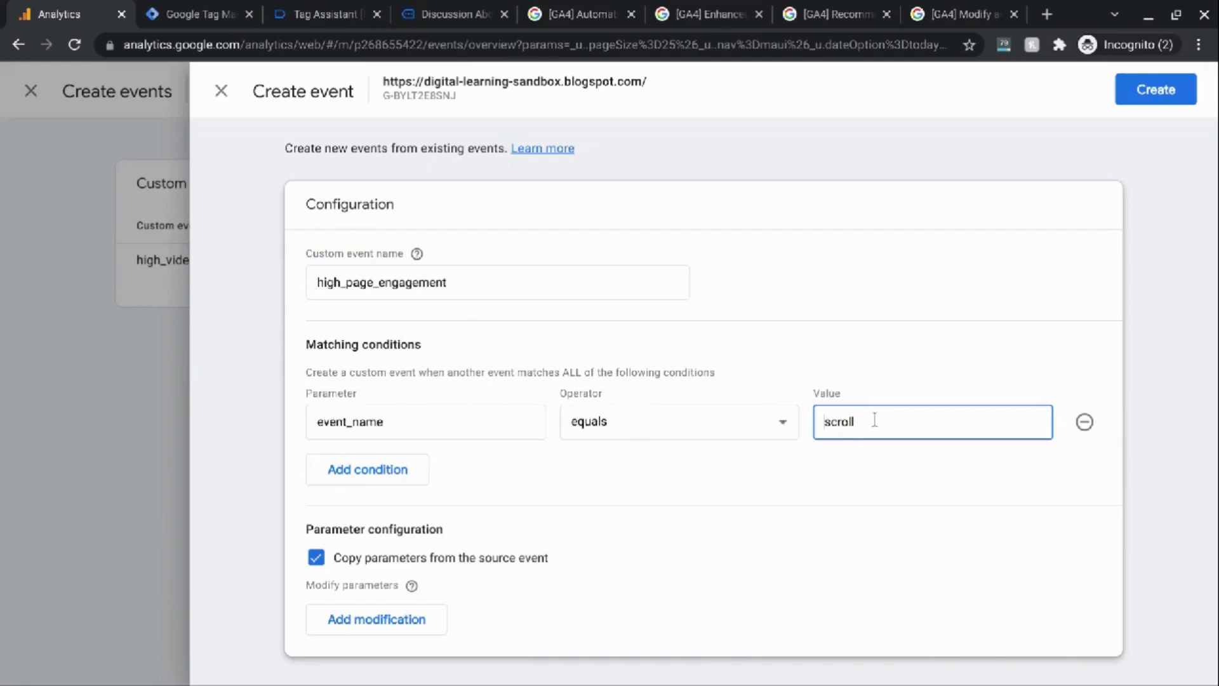
pyautogui.click(409, 482)
pyautogui.click(420, 471)
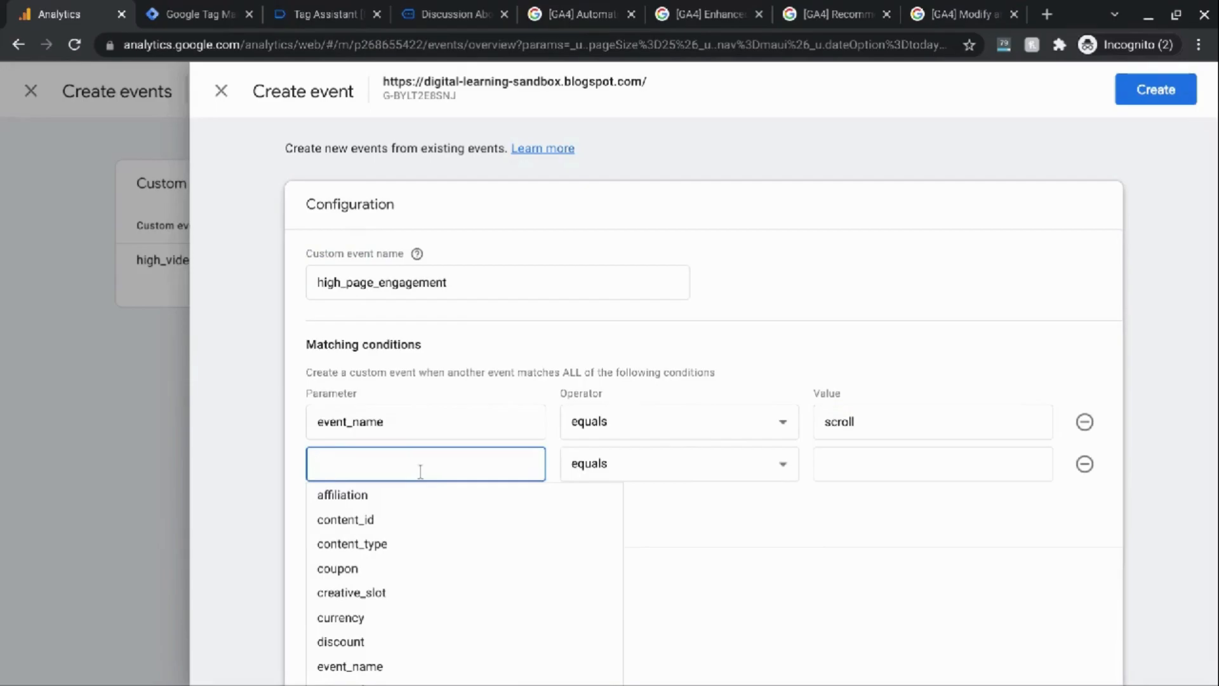
# Switch to the Realtime overview window and look through all parameters of the scroll event
pyautogui.hotkey('alt', 'Tab')
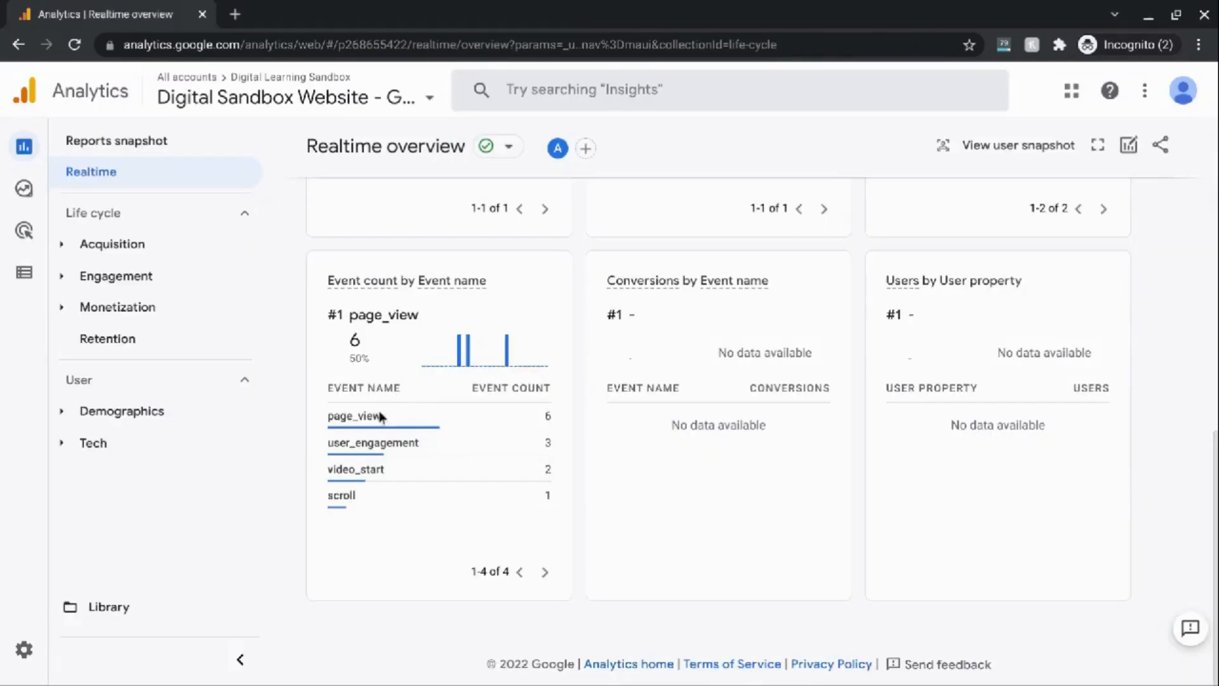
pyautogui.click(354, 504)
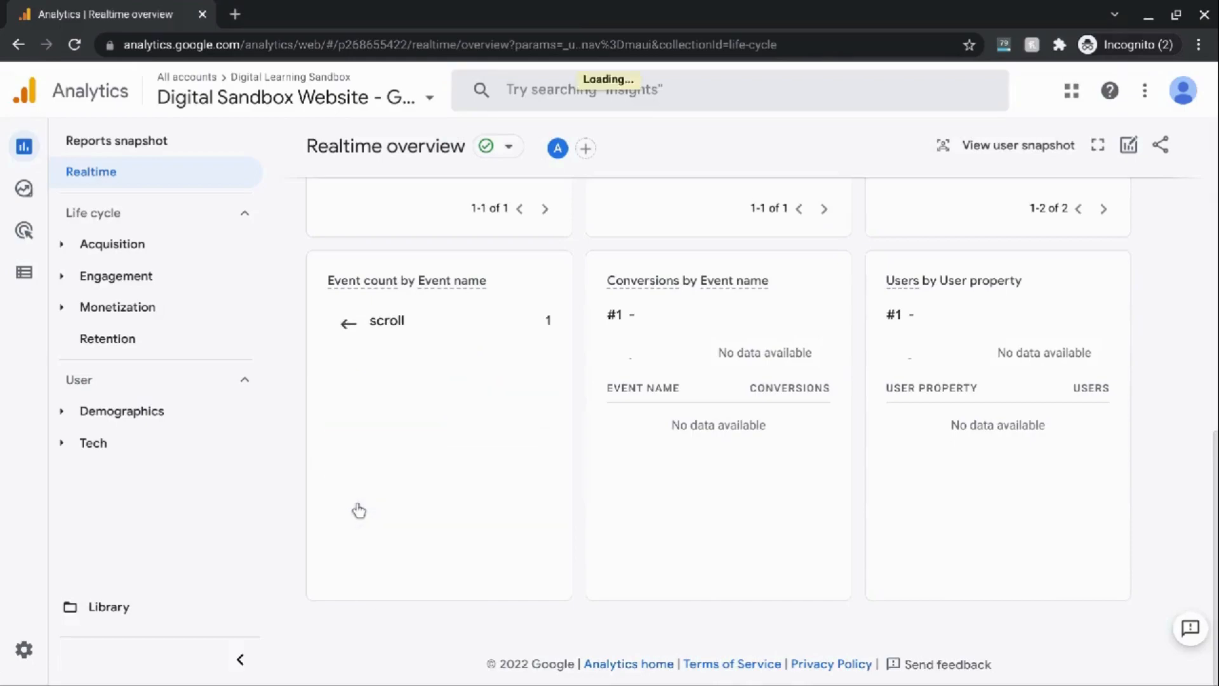
pyautogui.moveTo(374, 400)
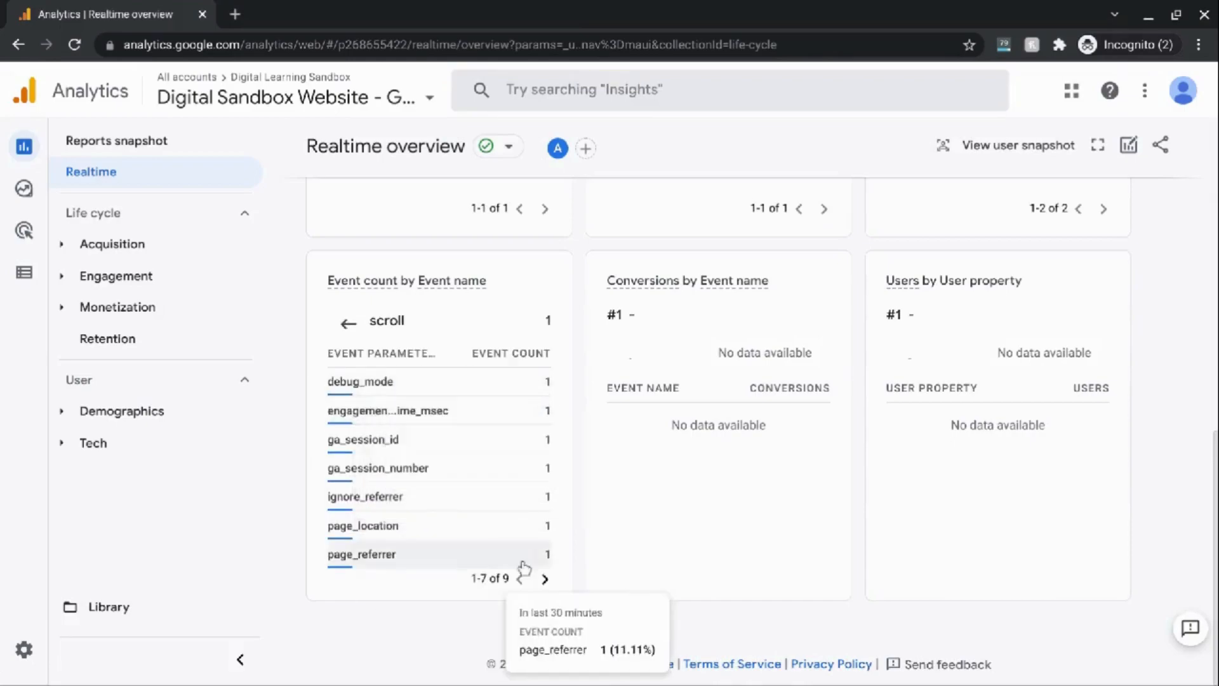
pyautogui.click(545, 579)
pyautogui.moveTo(375, 424)
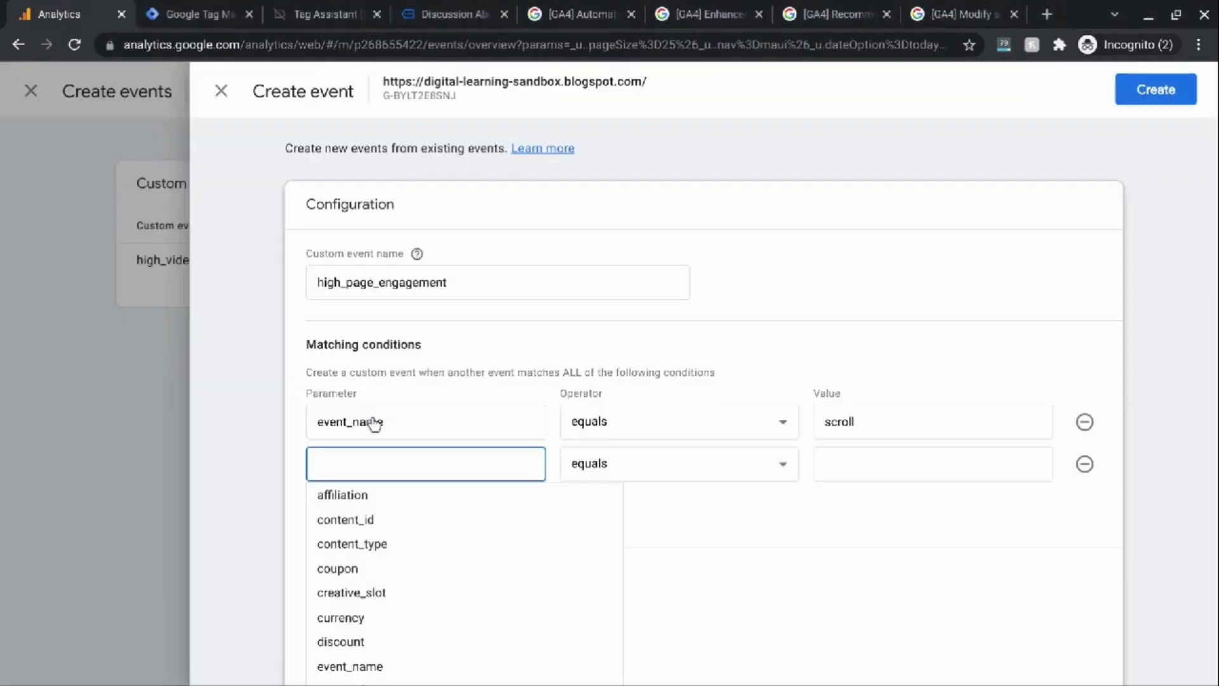
# Set the second condition to percent_scrolled is greater than or equal to 75 and create the custom event
pyautogui.write('pe')
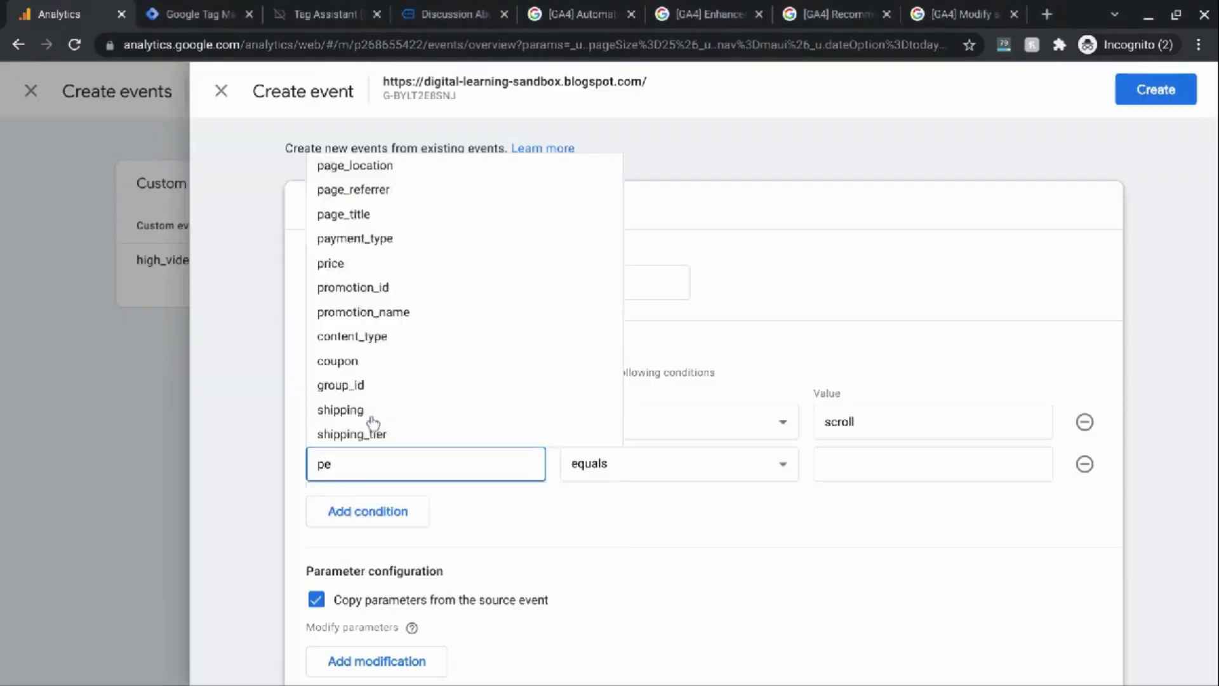
pyautogui.write('rcent_scrolled')
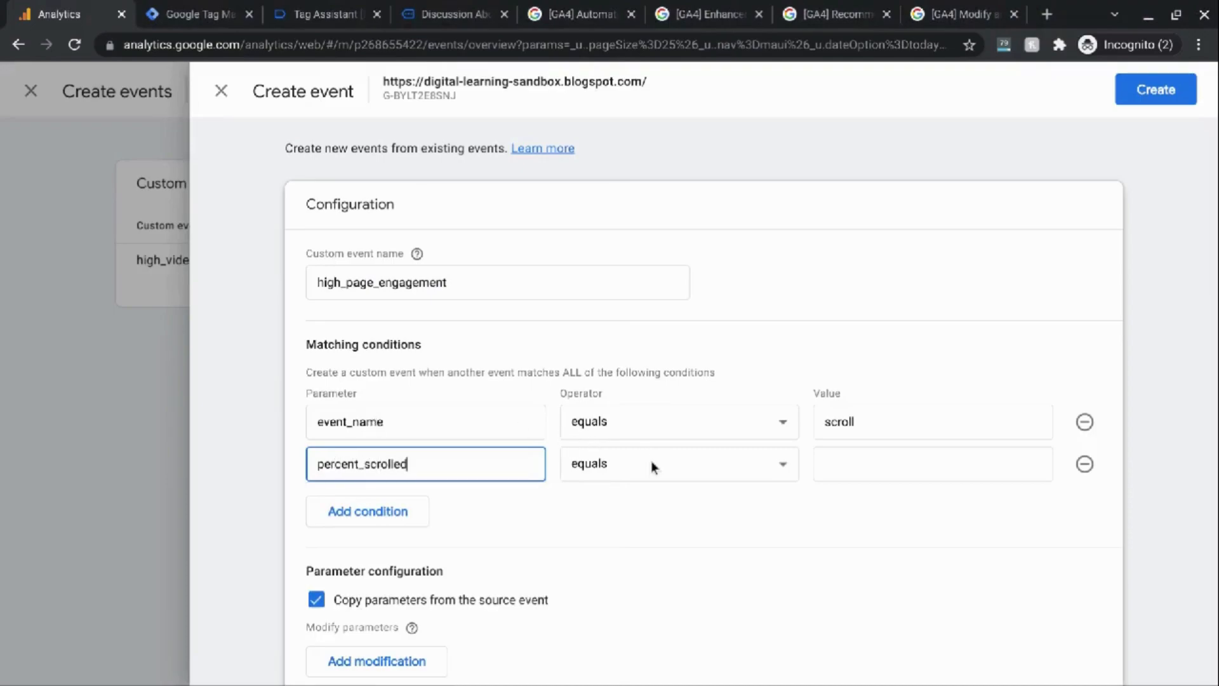
pyautogui.click(654, 468)
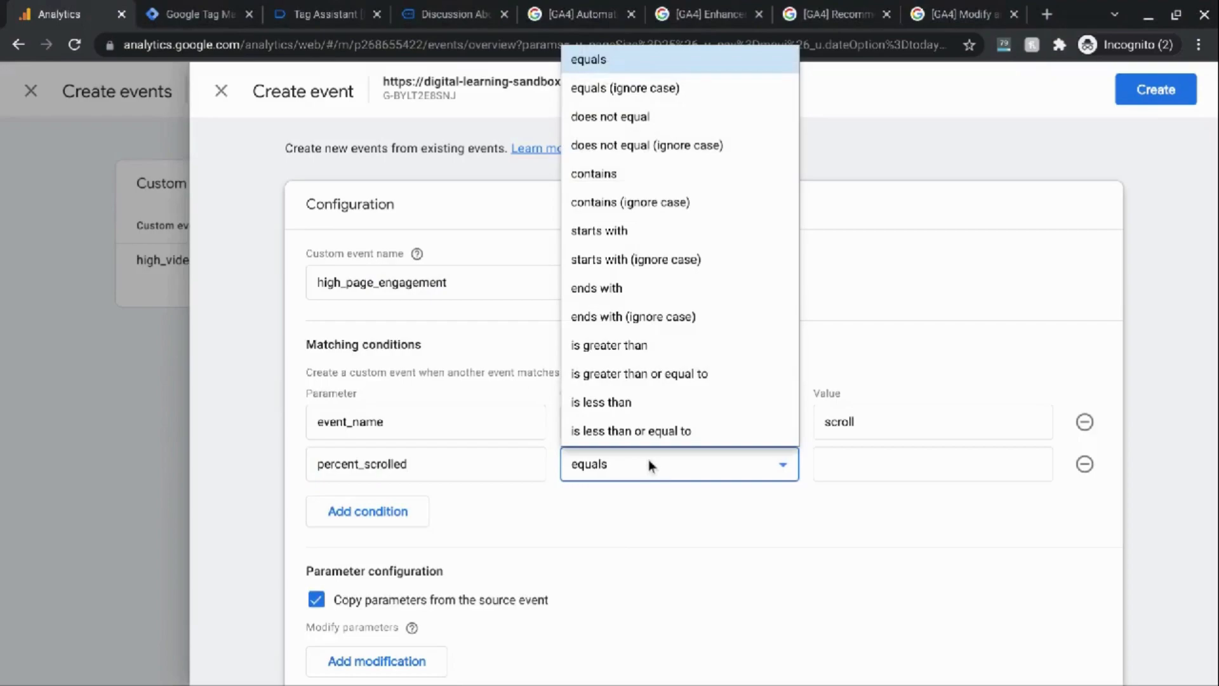
pyautogui.click(654, 382)
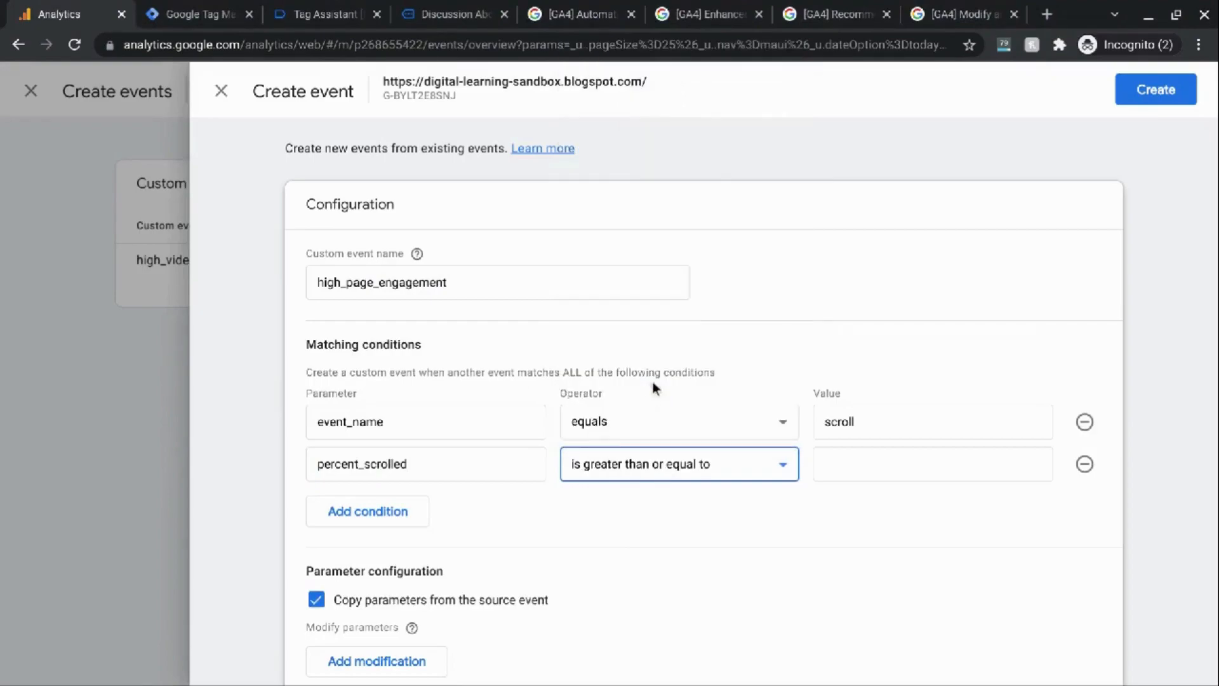
pyautogui.click(834, 464)
pyautogui.write('75')
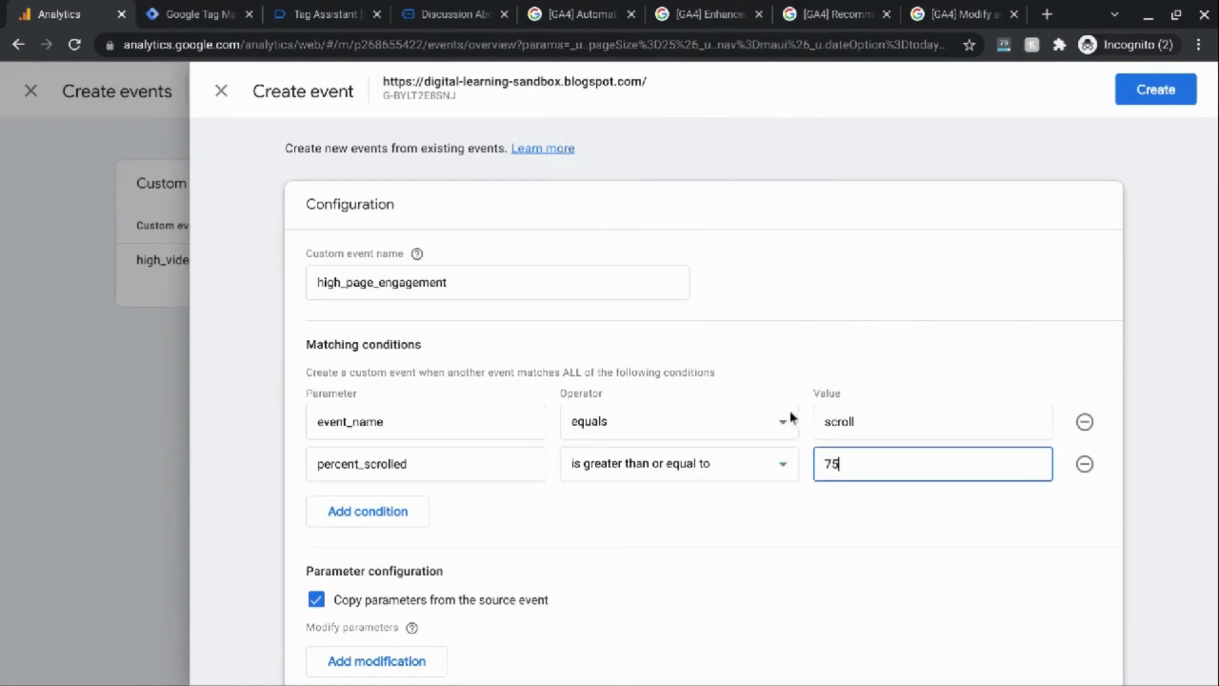
pyautogui.scroll(-1, 711, 485)
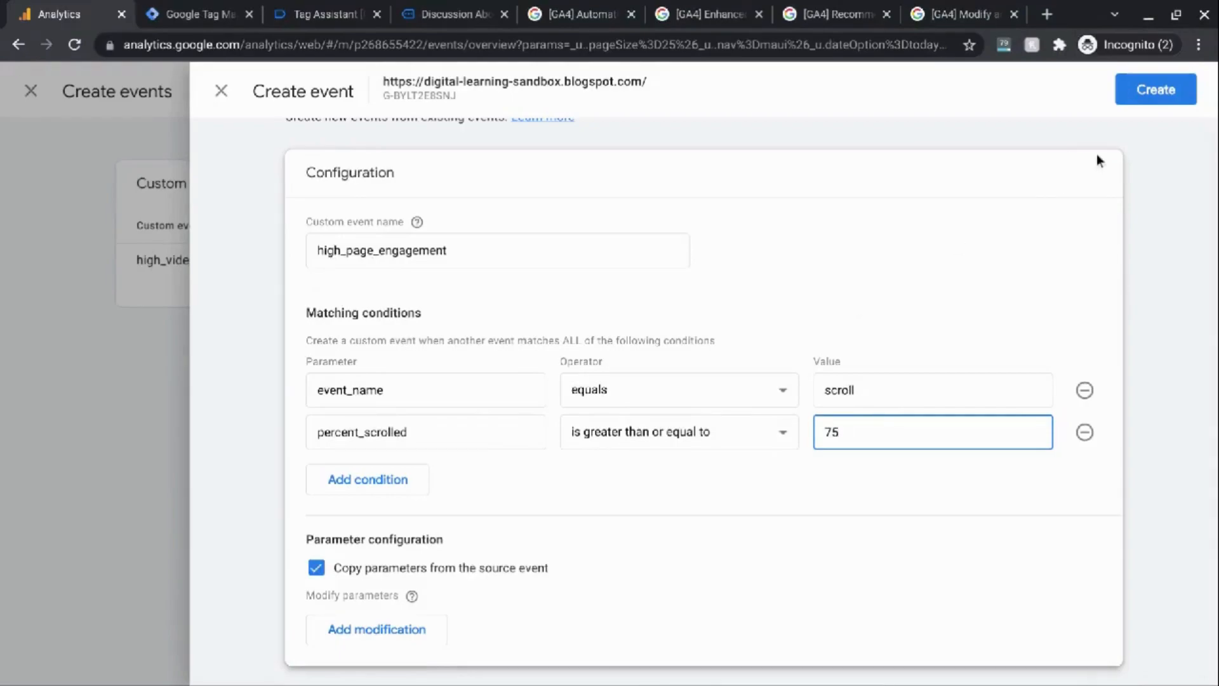
pyautogui.click(1151, 90)
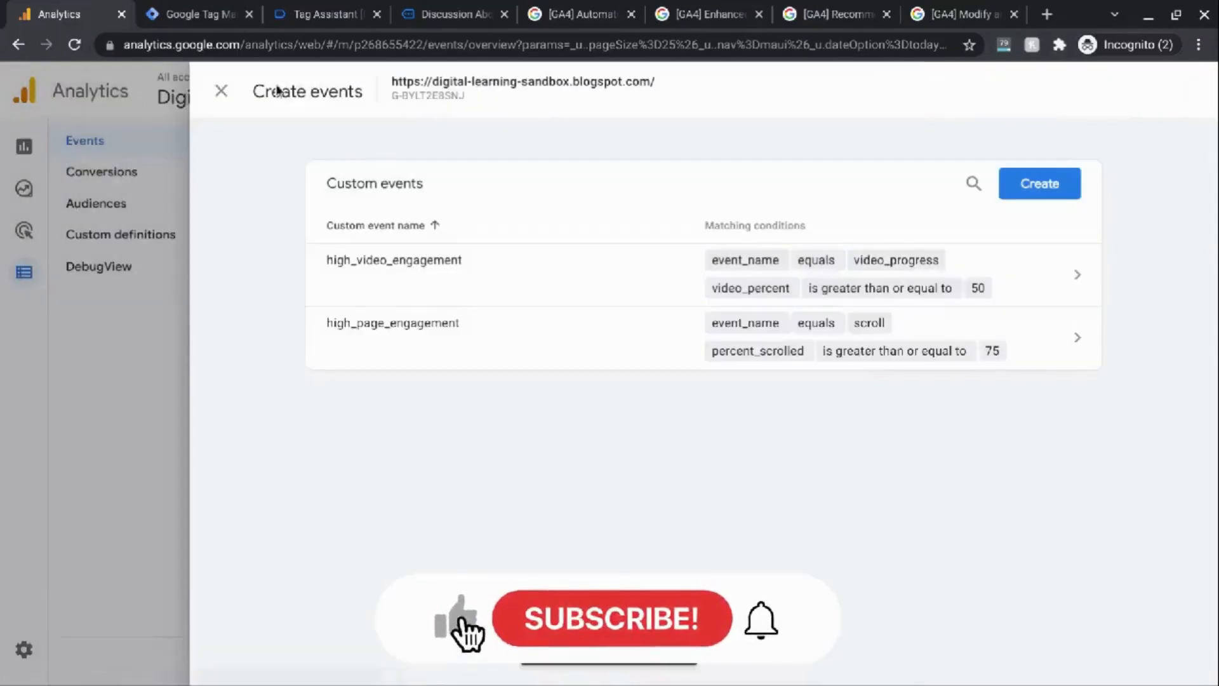
# Close the custom events list and scroll the Digital Learning Sandbox home page to its end to trigger the new event
pyautogui.click(222, 91)
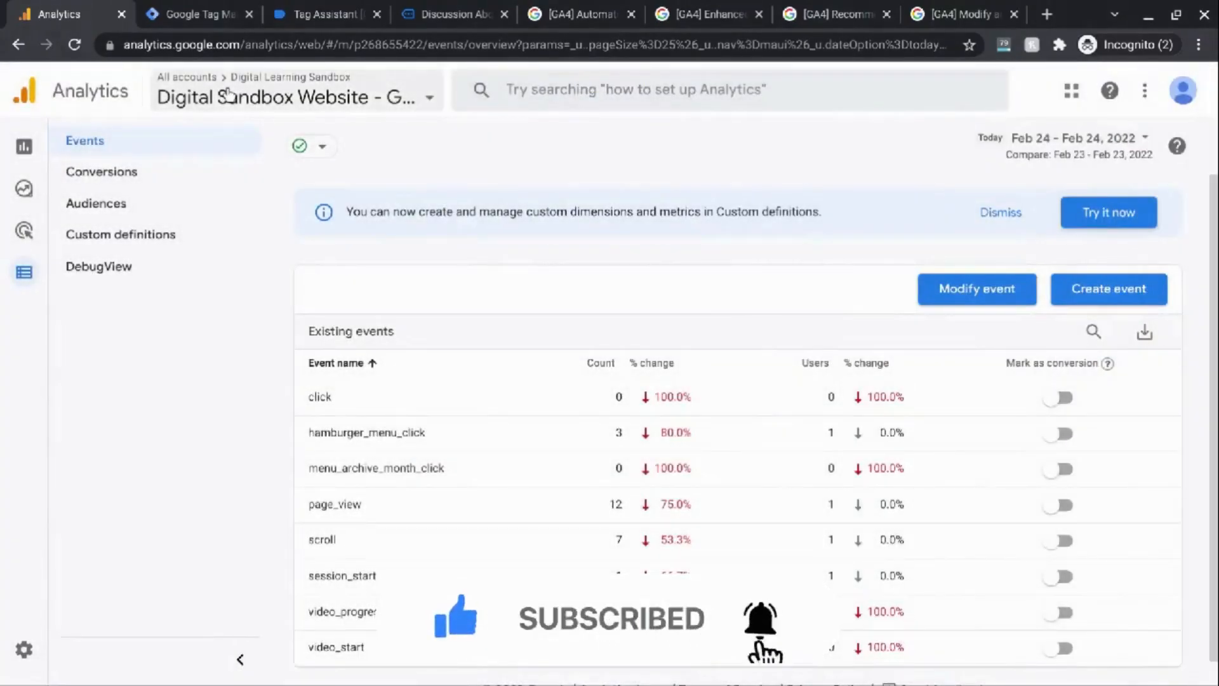
pyautogui.click(414, 9)
pyautogui.click(231, 85)
pyautogui.scroll(-15, 234, 157)
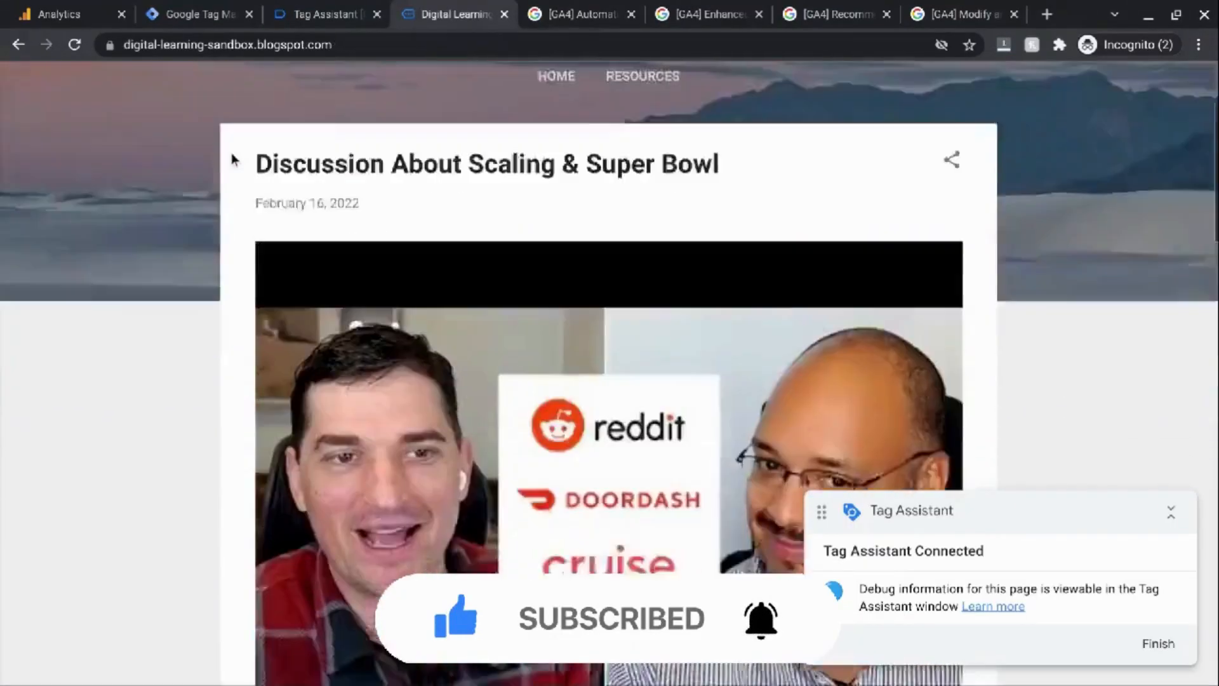
pyautogui.scroll(-10, 231, 155)
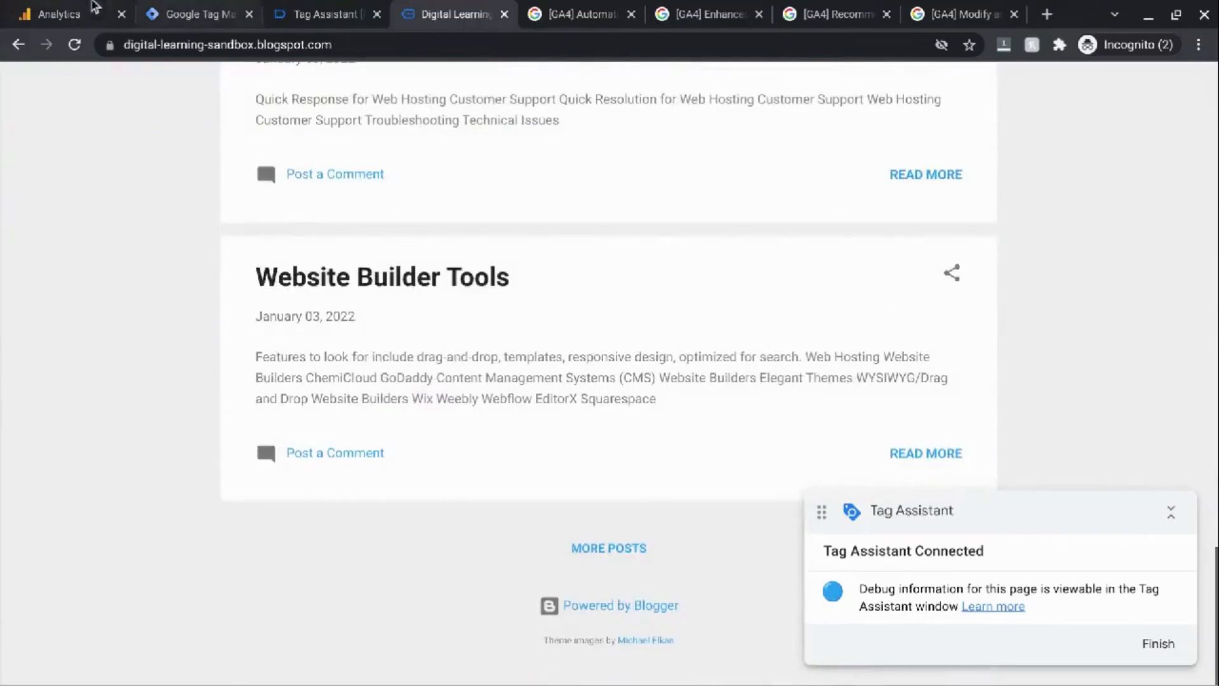
# Open DebugView in Google Analytics and inspect the parameter values of high_page_engagement from the top events
pyautogui.click(84, 5)
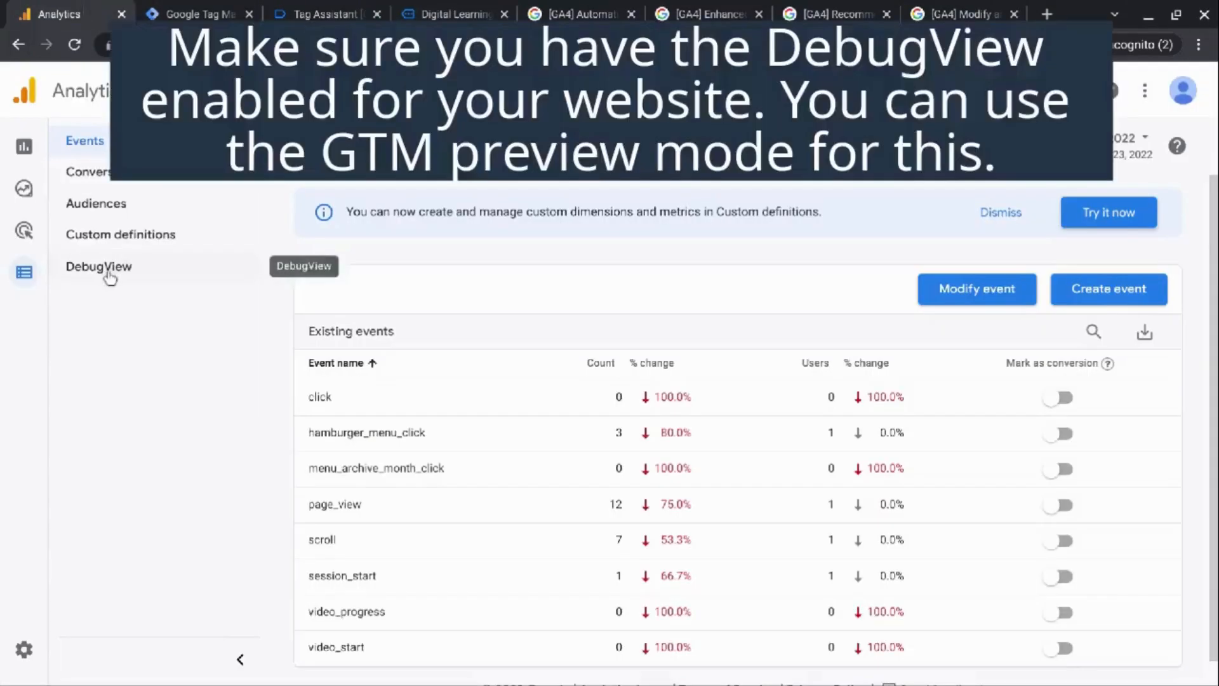
pyautogui.click(109, 274)
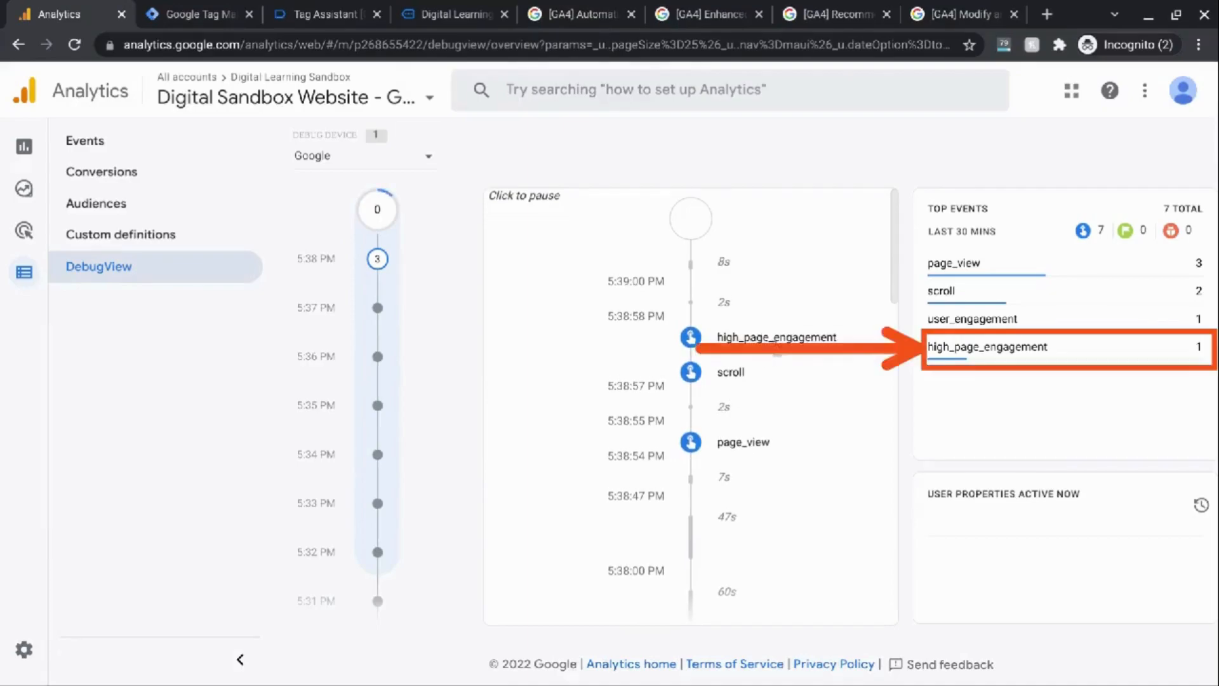
pyautogui.click(961, 348)
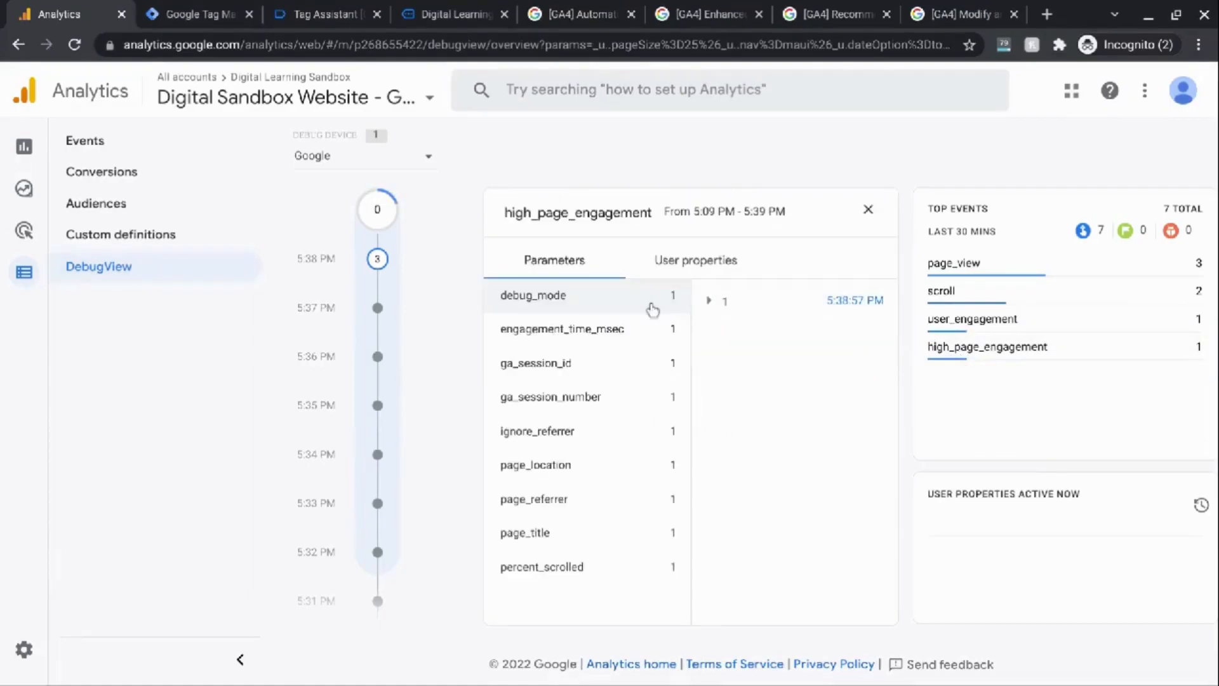
pyautogui.click(734, 304)
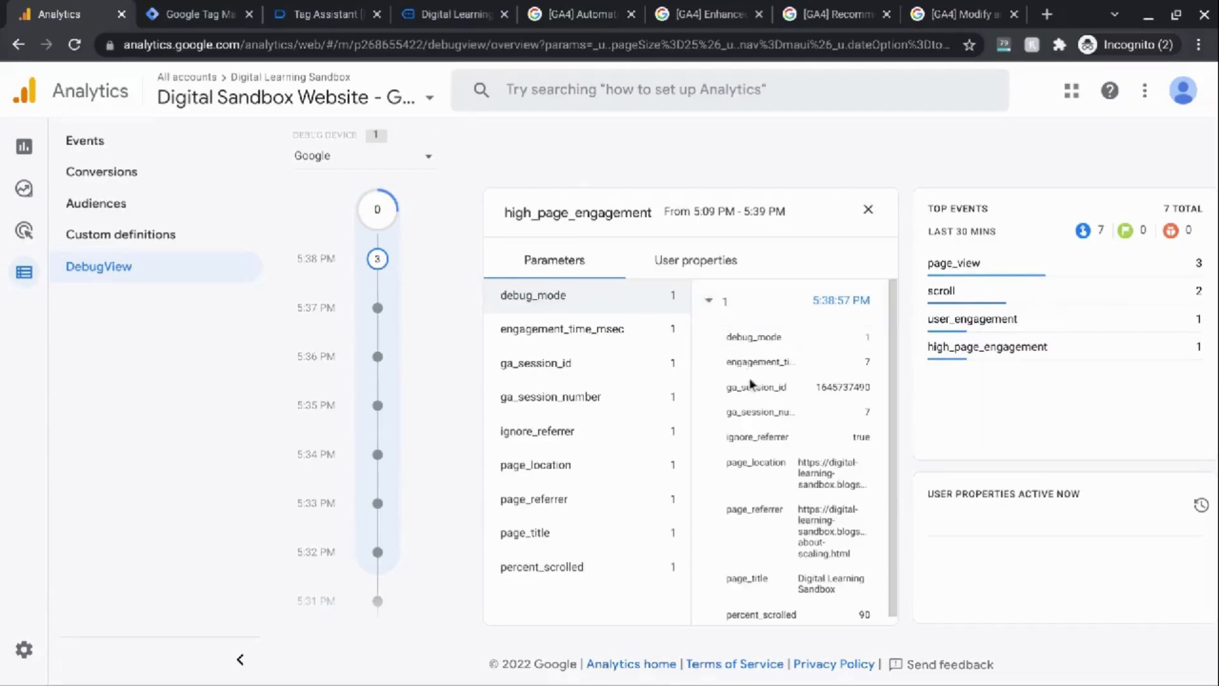
pyautogui.scroll(-1, 757, 438)
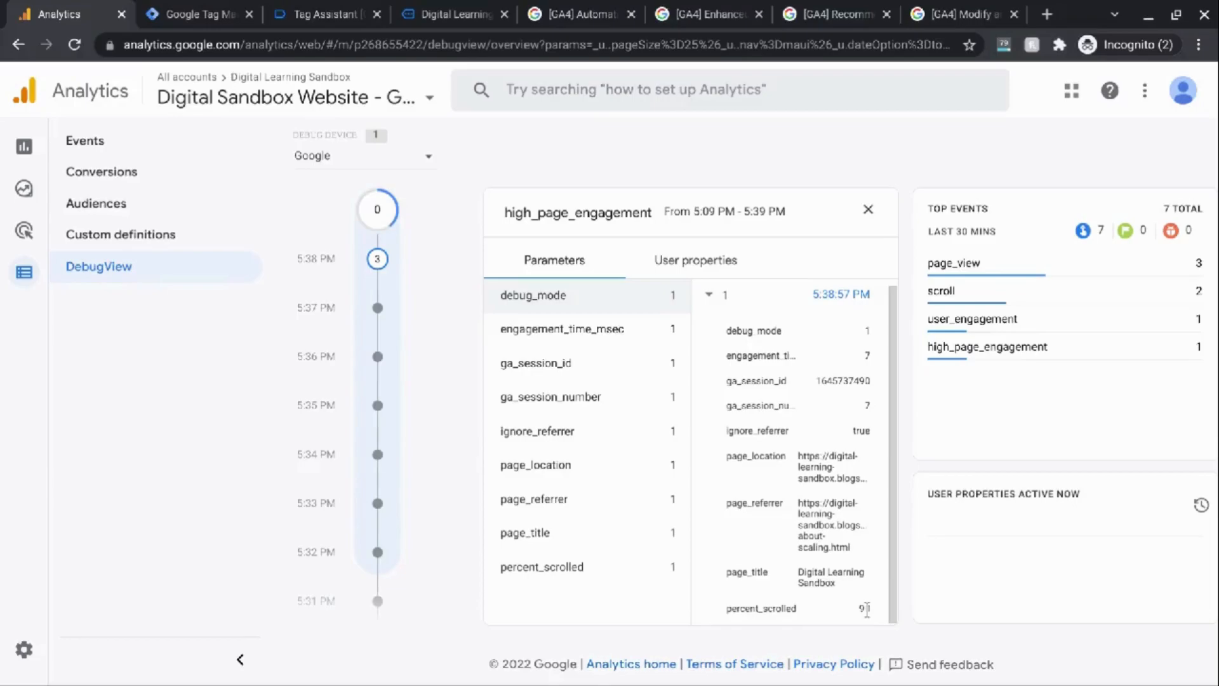
# Close the event details, open high_page_engagement from the event timeline, and check its percent_scrolled value
pyautogui.click(869, 210)
pyautogui.click(742, 357)
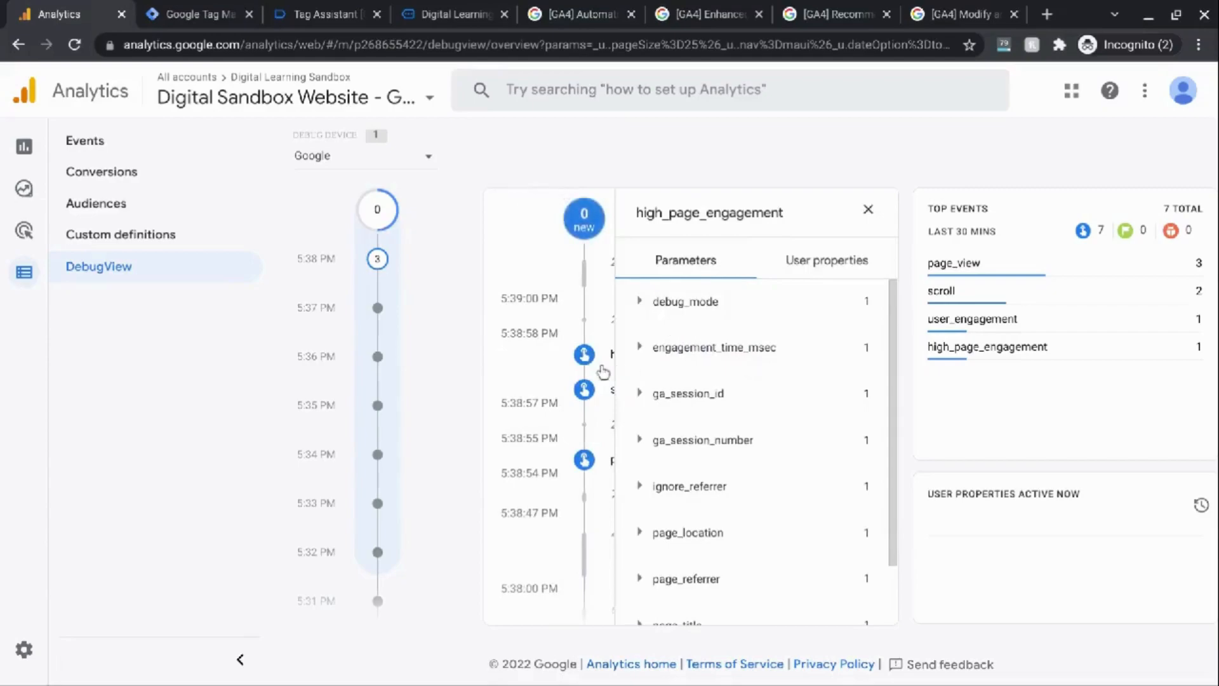
pyautogui.scroll(-1, 738, 420)
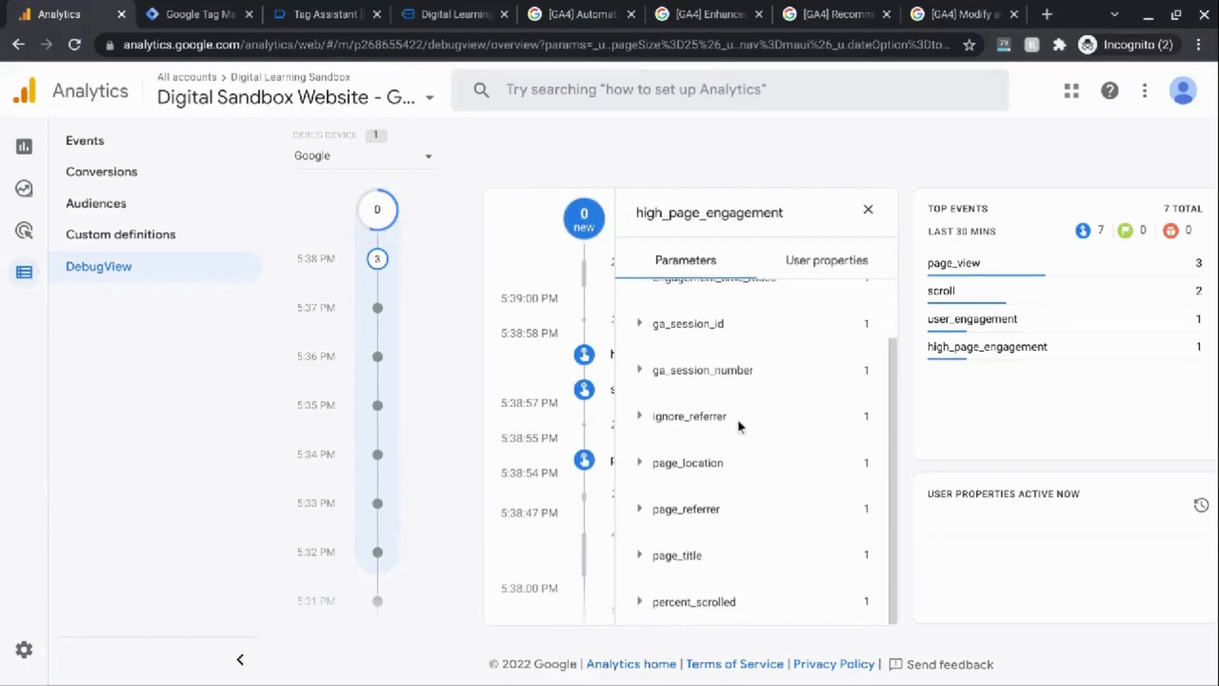
pyautogui.click(696, 603)
pyautogui.scroll(-1, 658, 605)
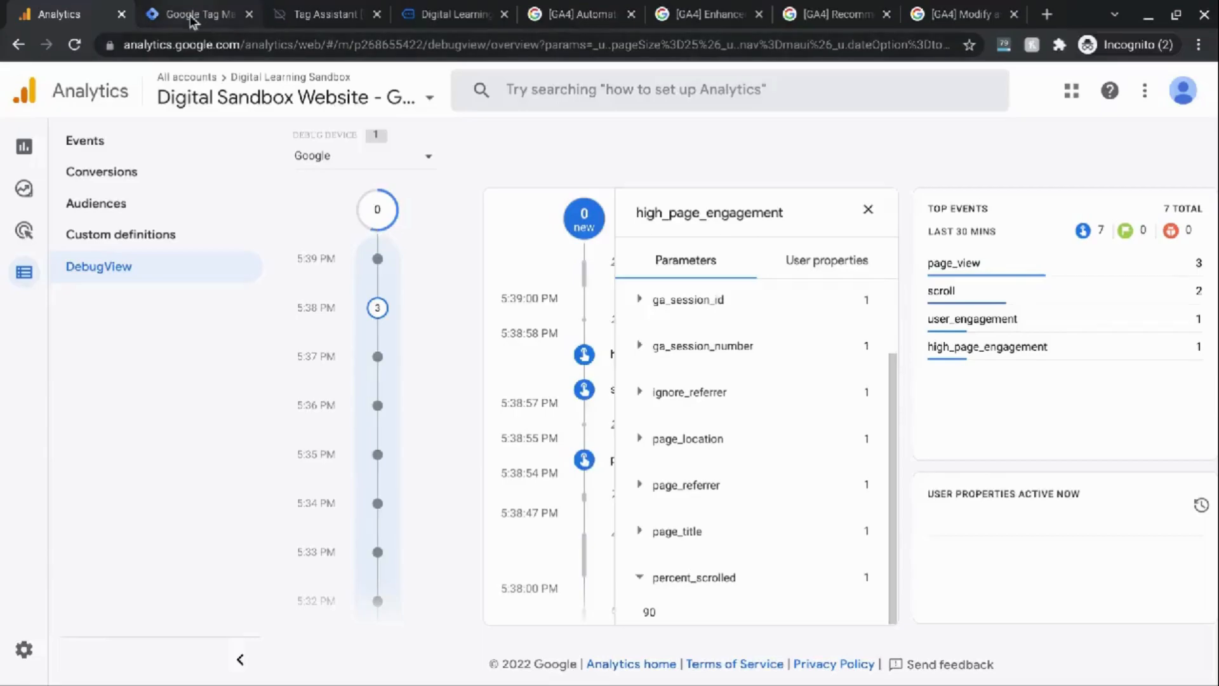
# Switch back to the Digital Learning Sandbox site and return to the top of its home page
pyautogui.click(455, 24)
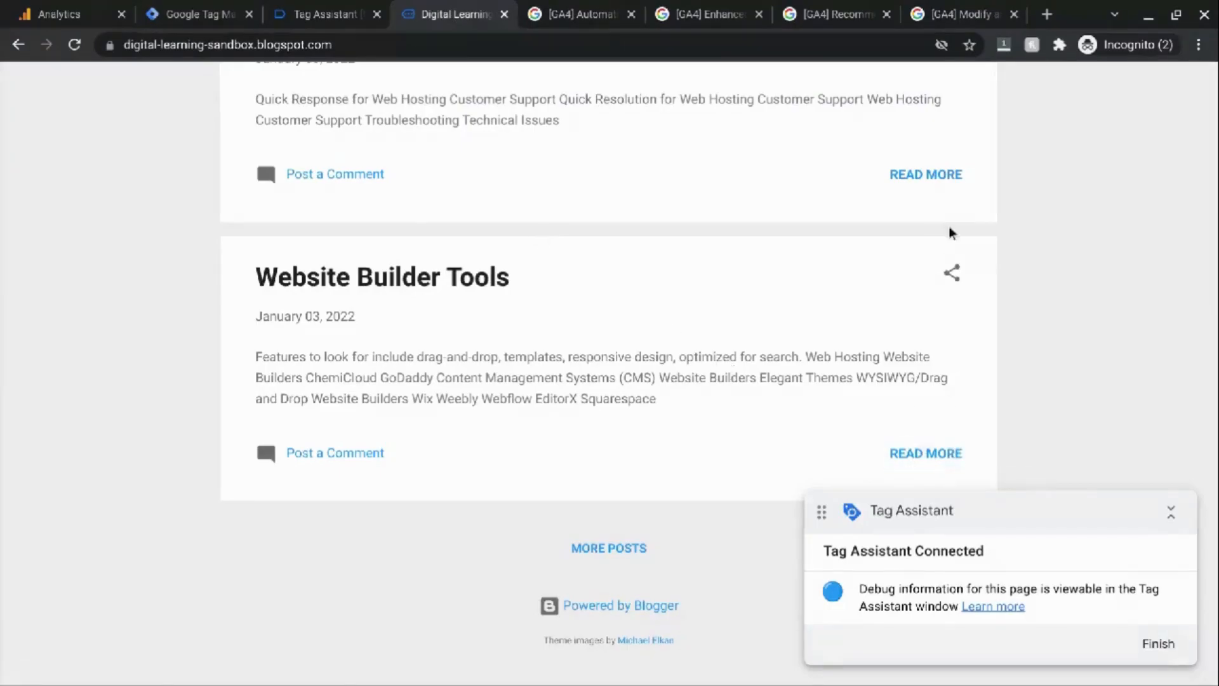
pyautogui.scroll(1, 951, 232)
pyautogui.scroll(8, 950, 232)
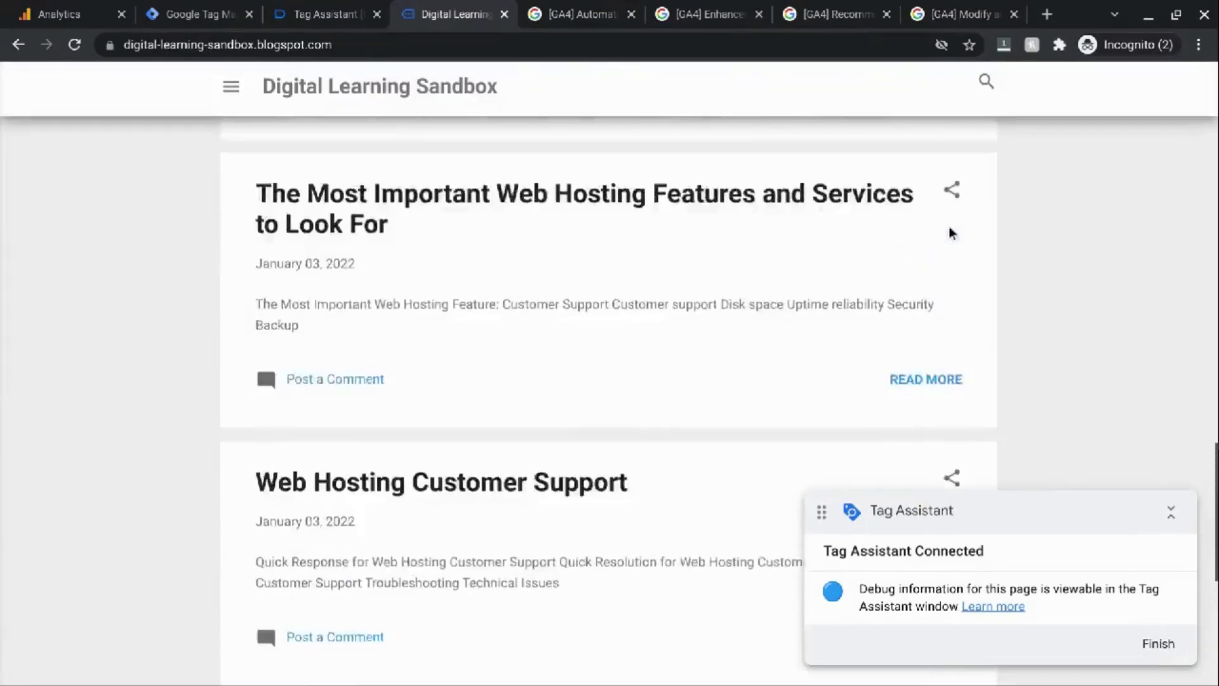
pyautogui.scroll(10, 950, 229)
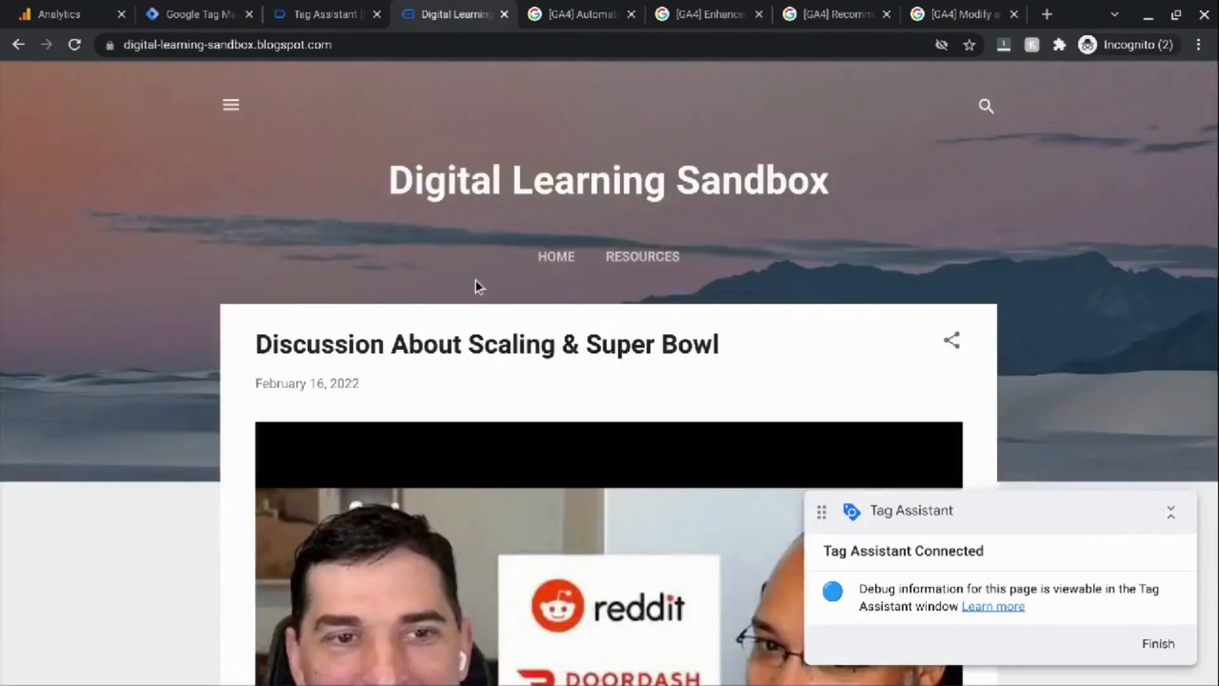
# Open the post "The Most Important Website Builder Features and Services" from the Digital Learning Sandbox home page
pyautogui.scroll(-9, 476, 282)
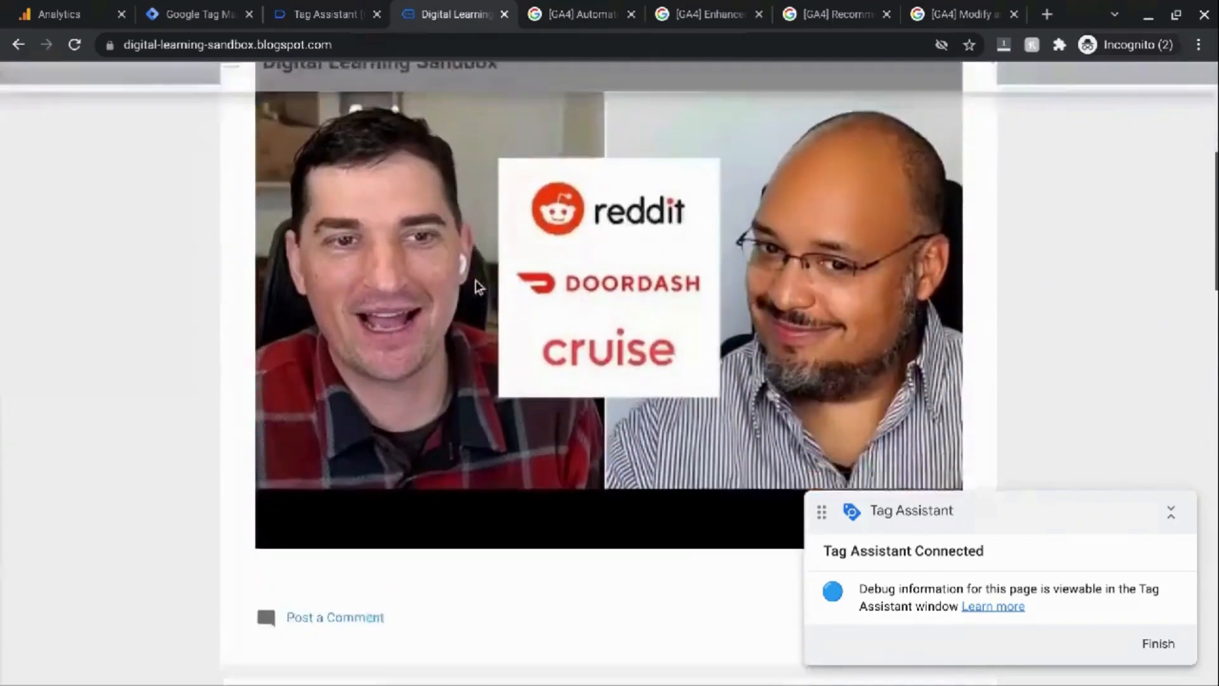
pyautogui.scroll(-10, 476, 282)
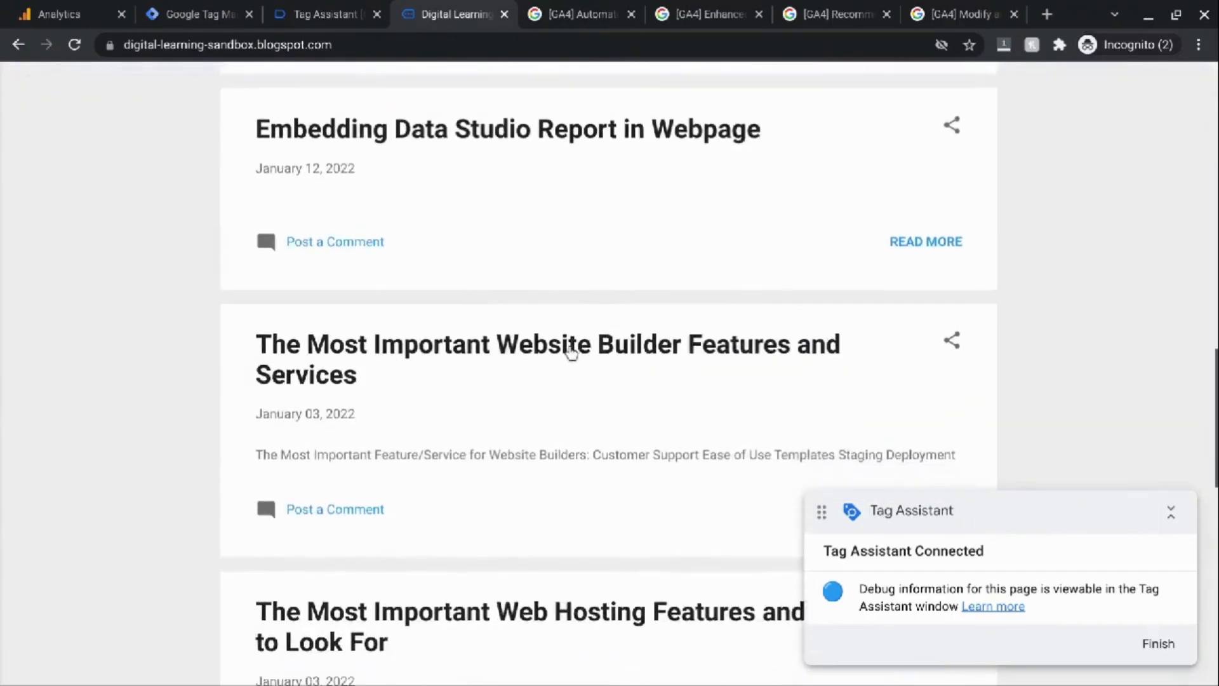
pyautogui.click(572, 356)
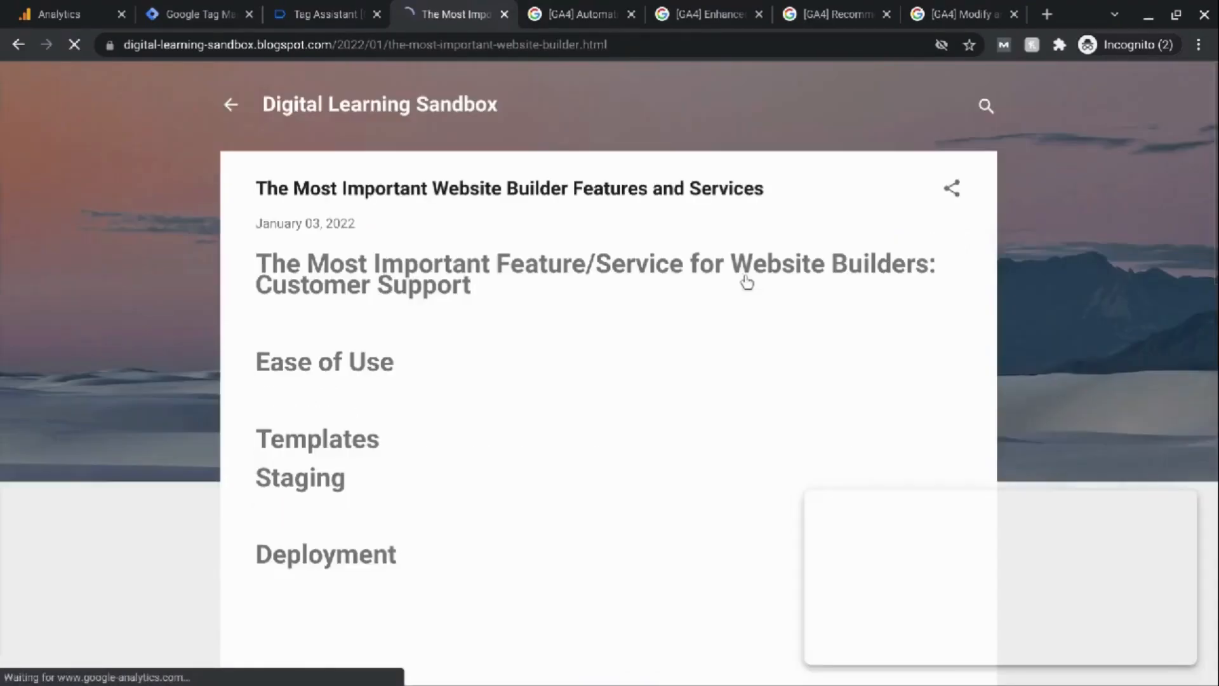
# Examine the READ MORE links in the popular posts section beneath the Website Builder post
pyautogui.scroll(-8, 389, 449)
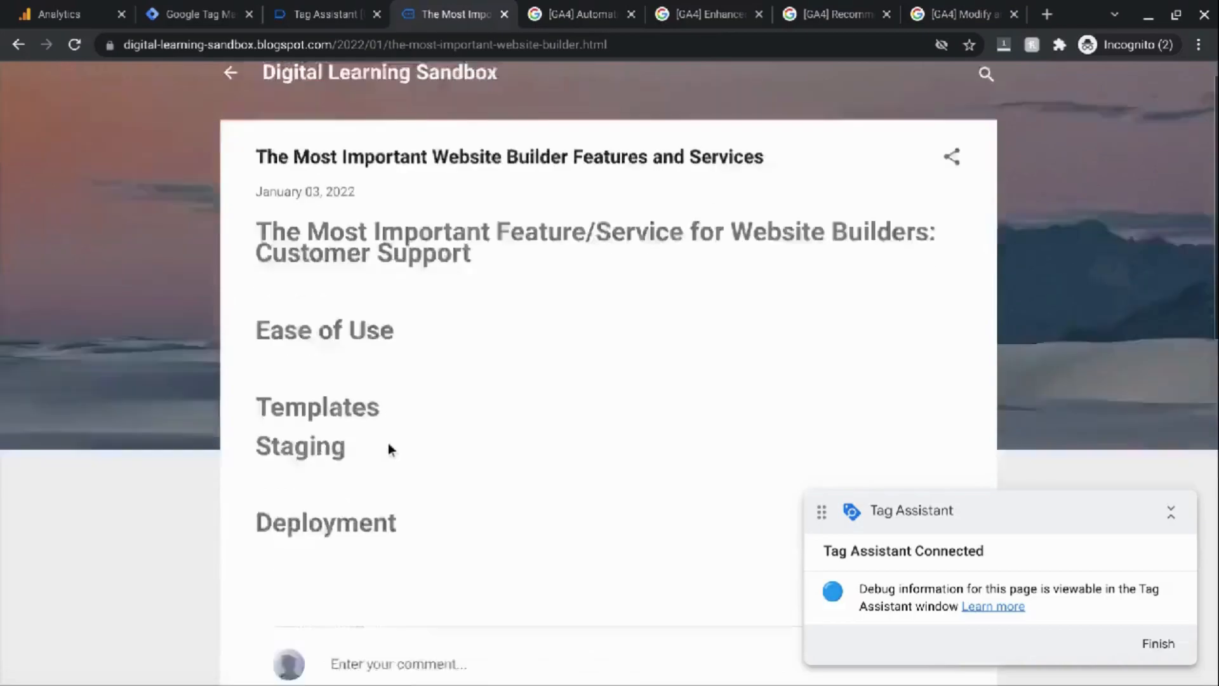
pyautogui.scroll(-4, 389, 449)
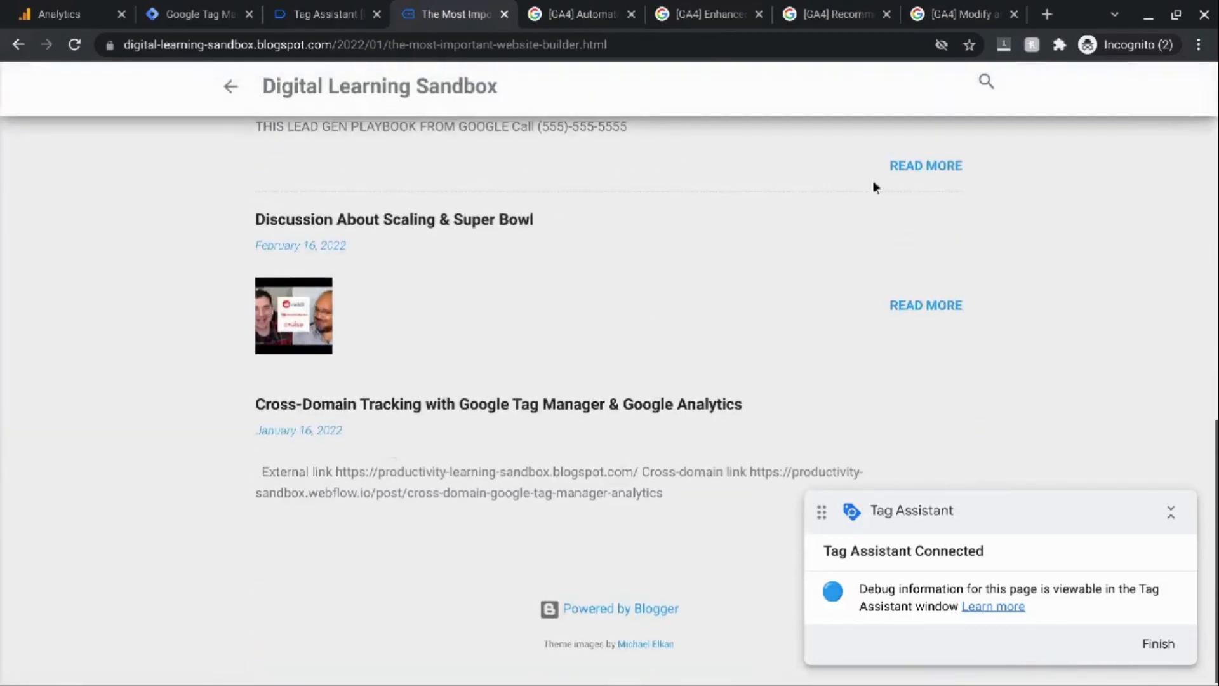
pyautogui.scroll(3, 749, 324)
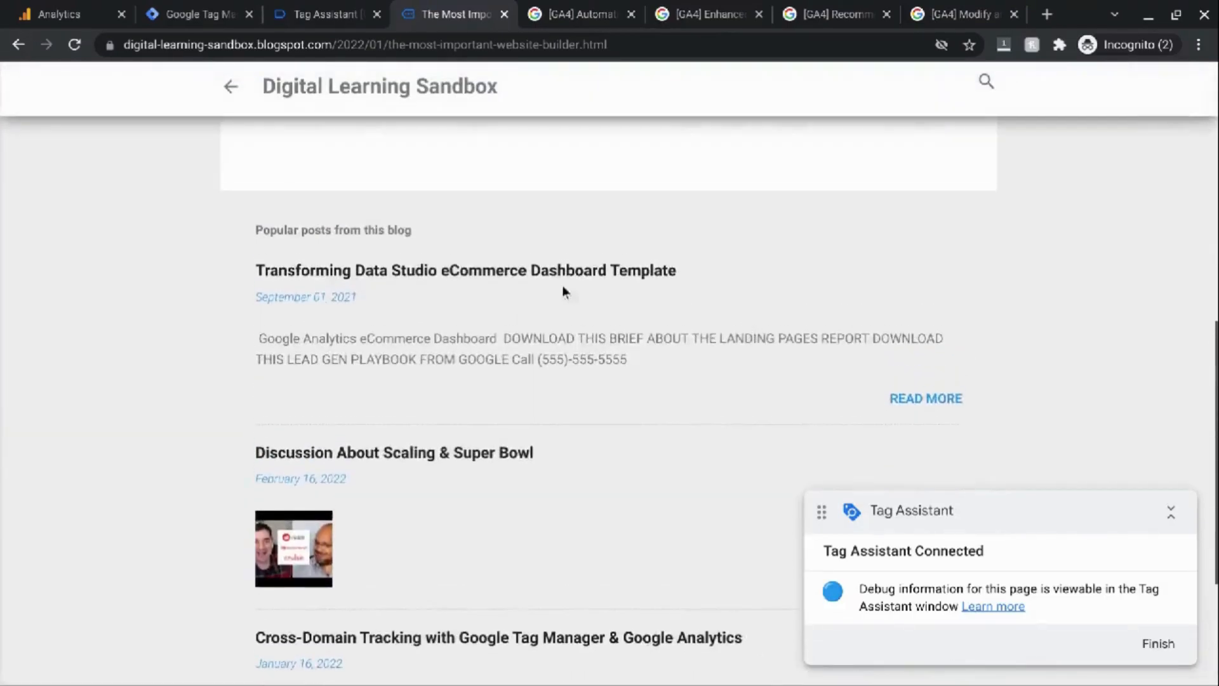
pyautogui.scroll(-1, 922, 360)
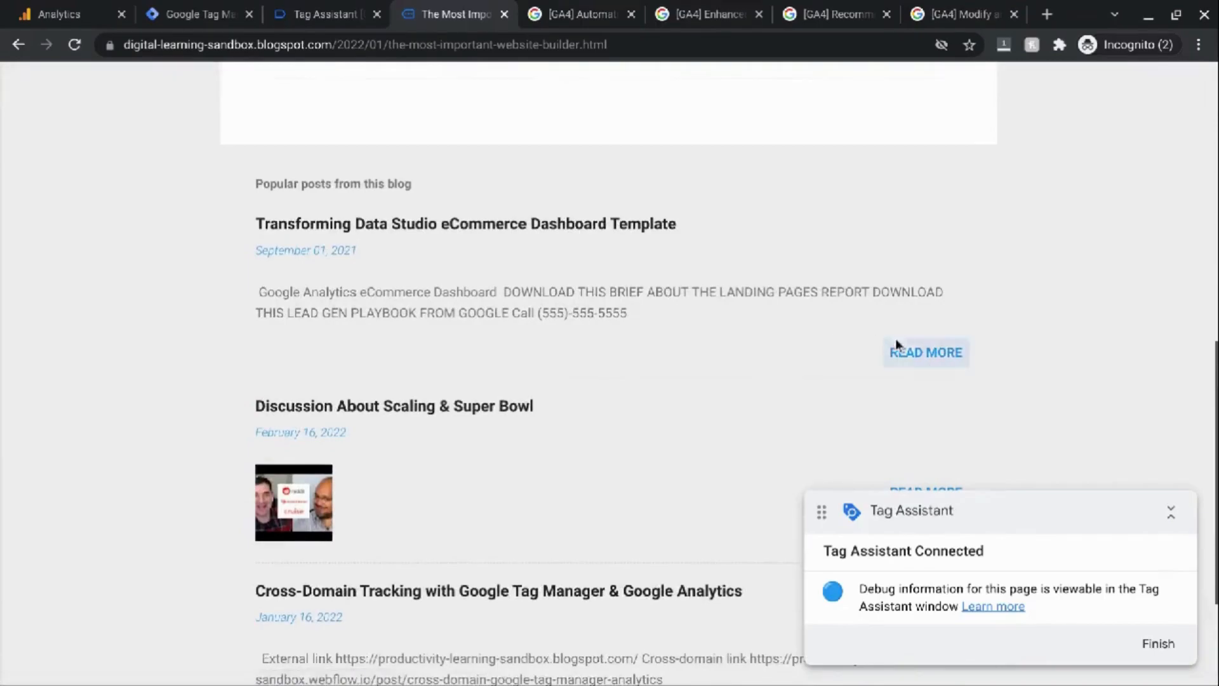
pyautogui.scroll(-3, 895, 338)
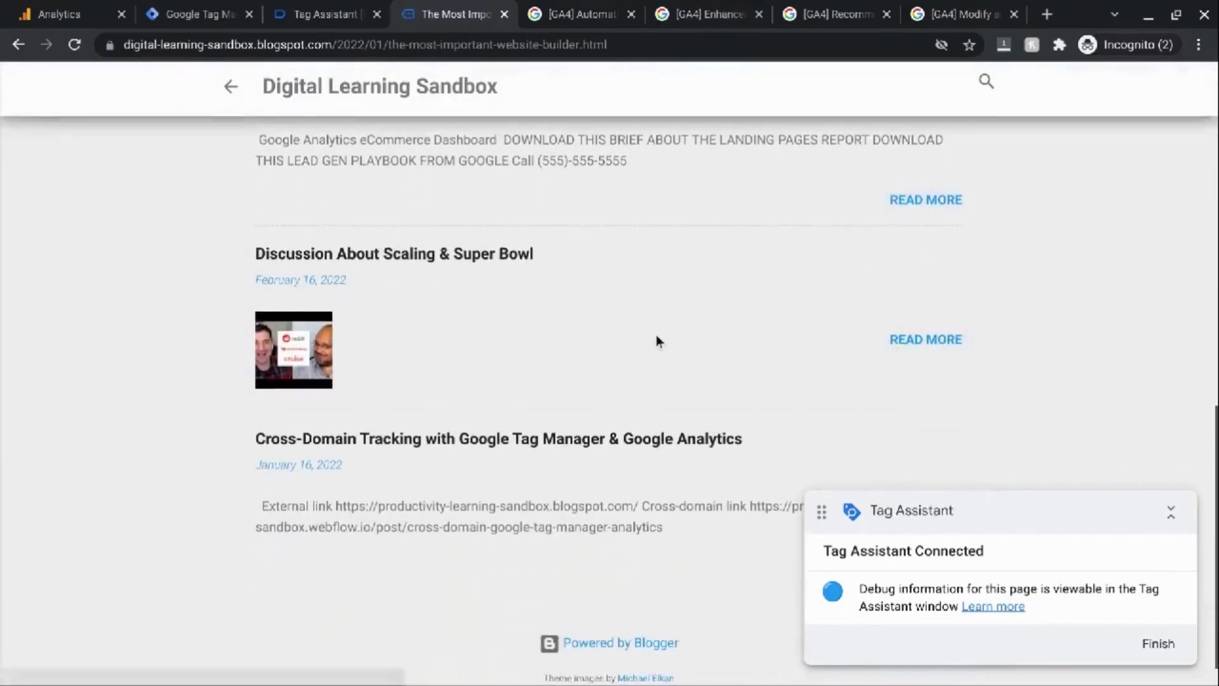
pyautogui.scroll(10, 657, 334)
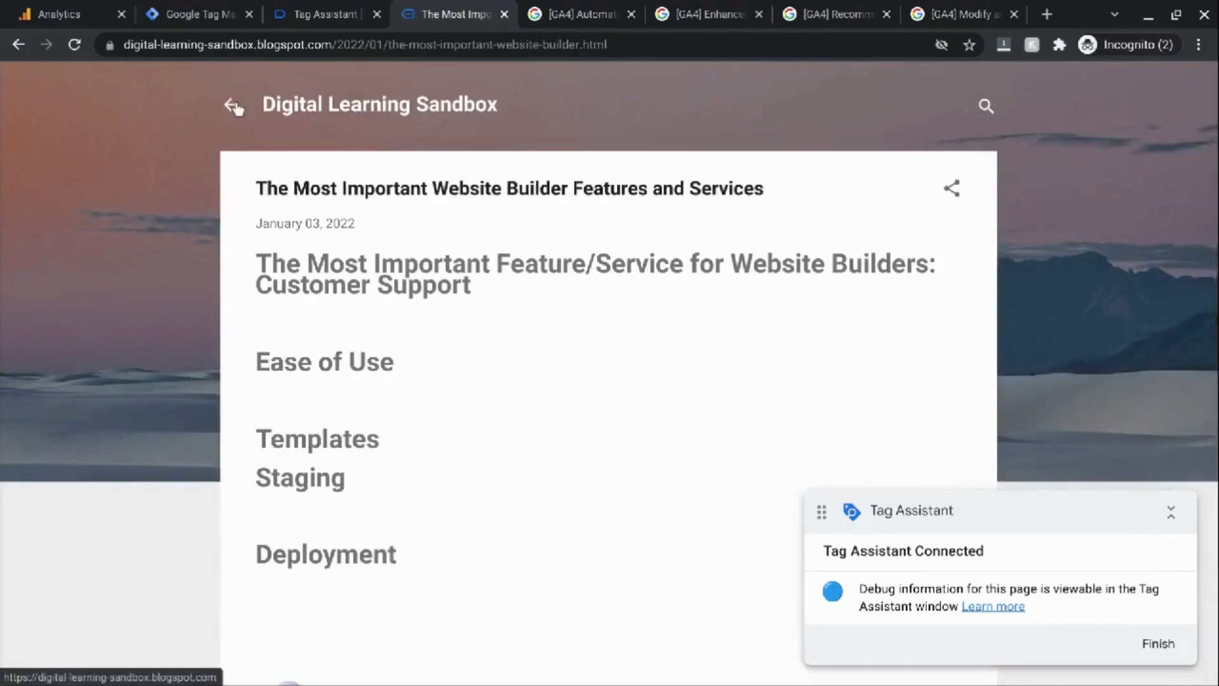
# Return to the Digital Learning Sandbox home page and look over the READ MORE links in its post list
pyautogui.click(233, 106)
pyautogui.scroll(-12, 403, 240)
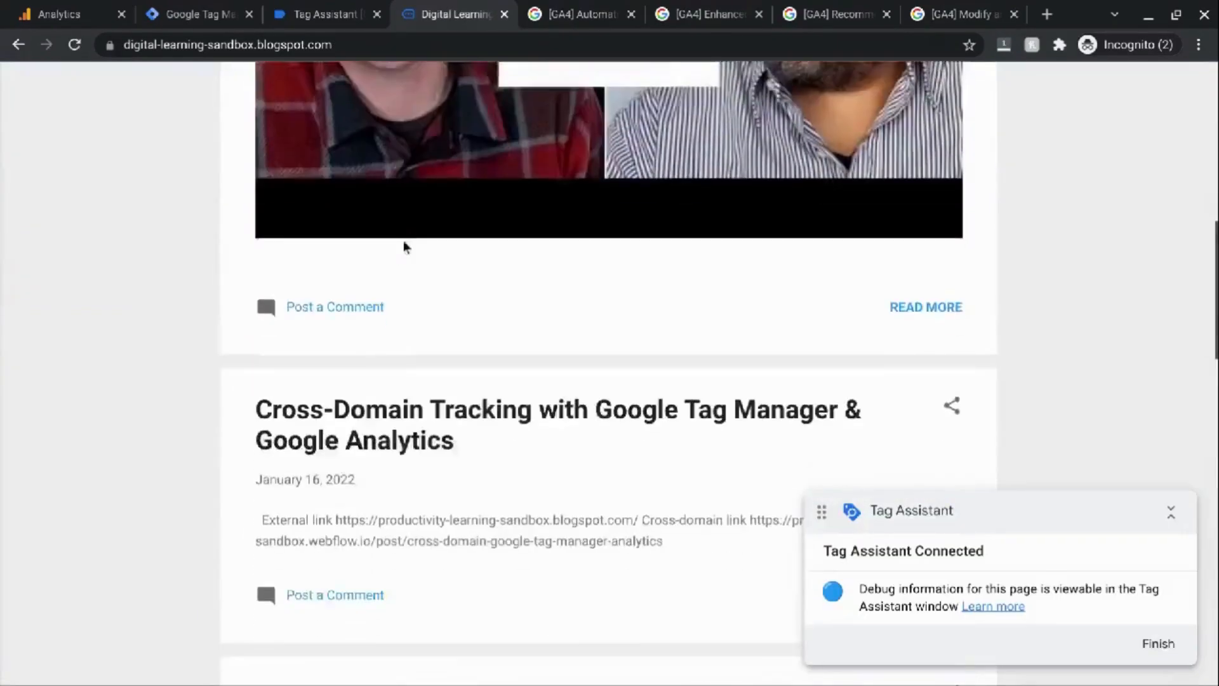
pyautogui.scroll(1, 403, 241)
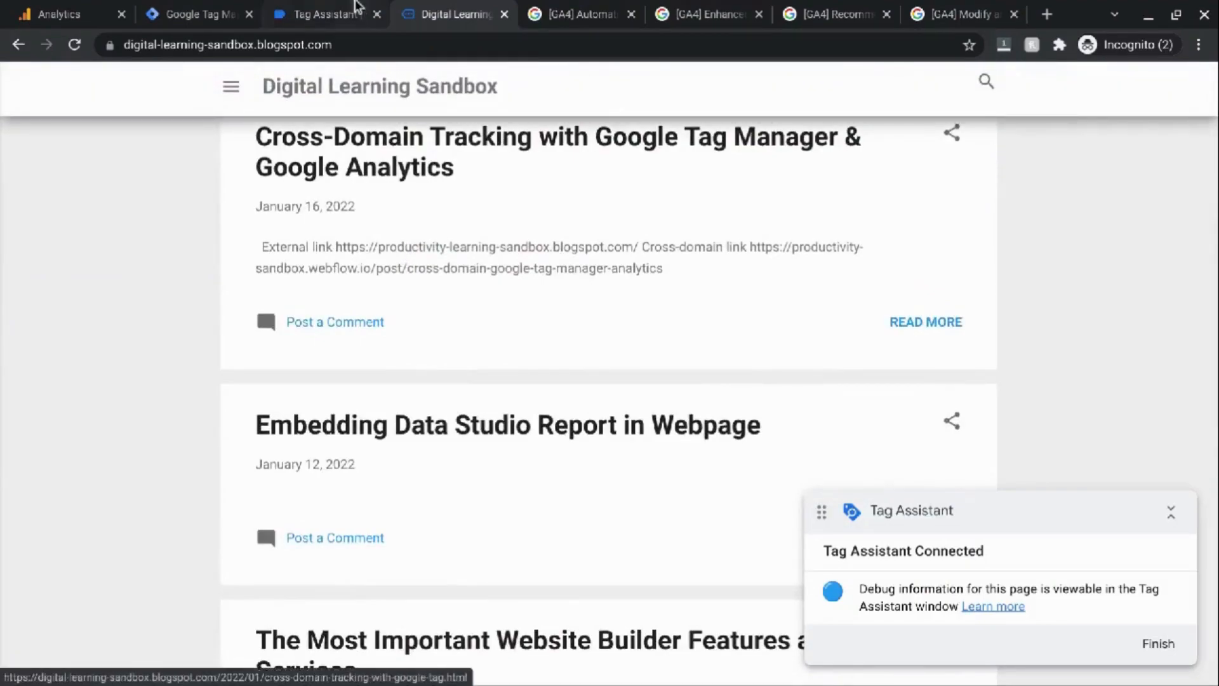
# Switch to Google Tag Manager, refresh the workspace, and start a new tag named "GA4 - Event - Read More Tag"
pyautogui.click(202, 13)
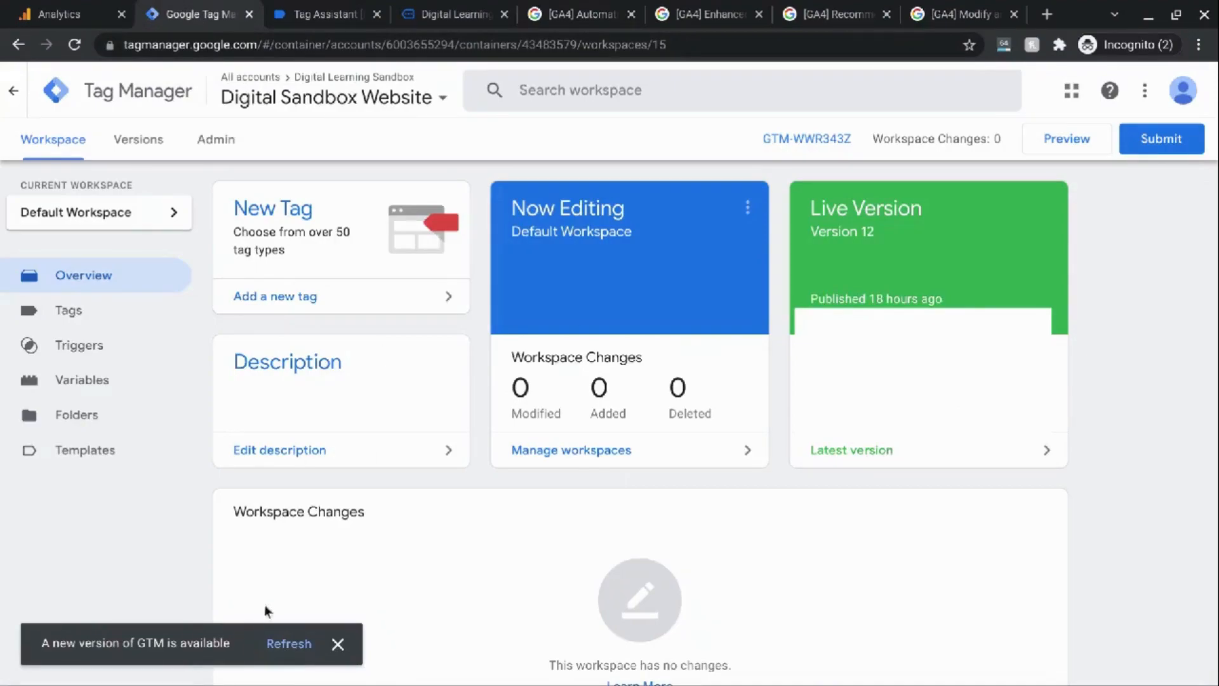
pyautogui.click(280, 645)
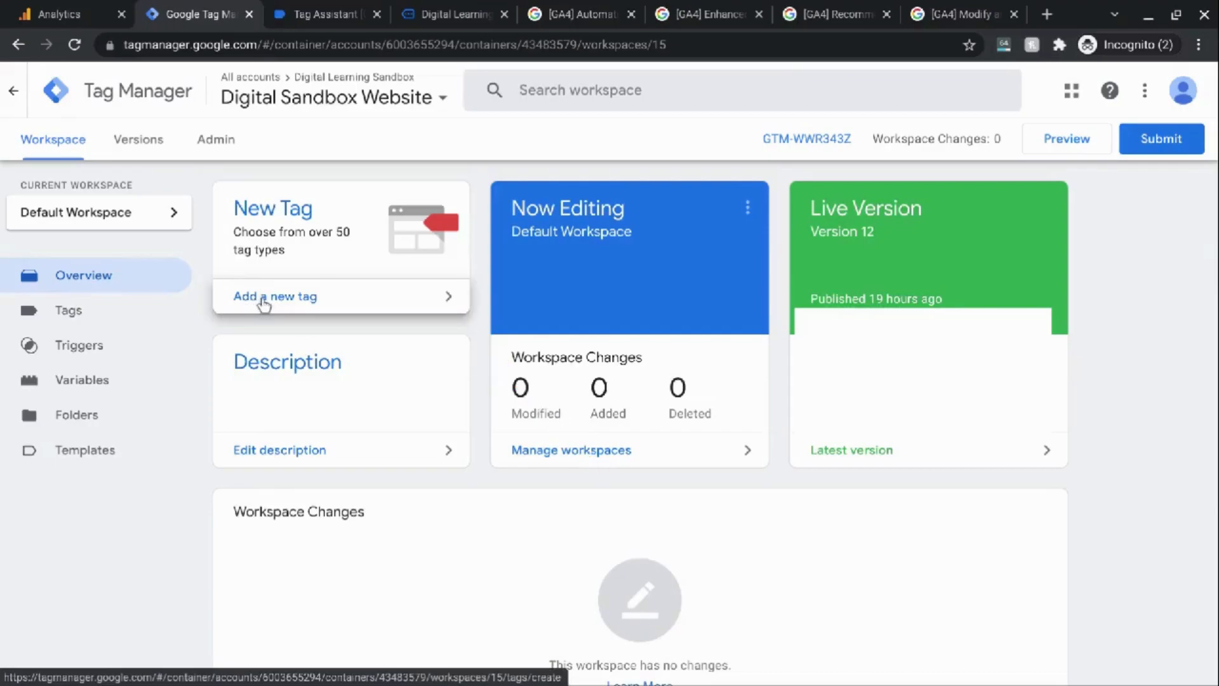
pyautogui.click(264, 302)
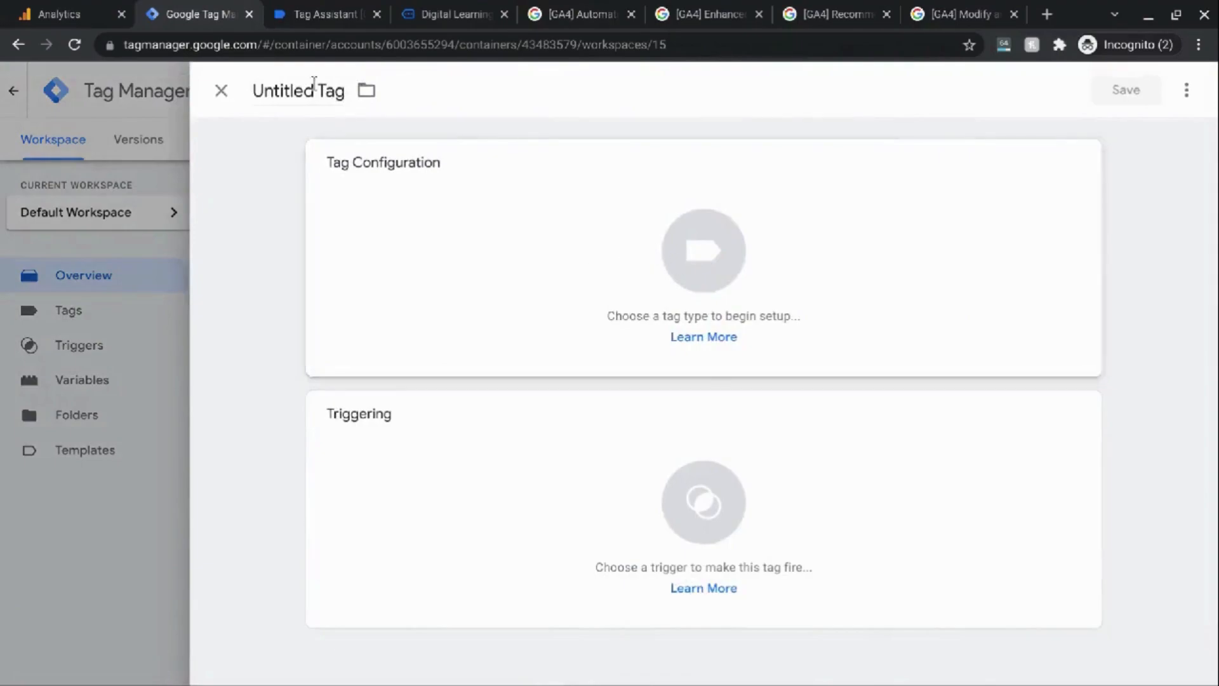
pyautogui.doubleClick(289, 89)
pyautogui.write('GA')
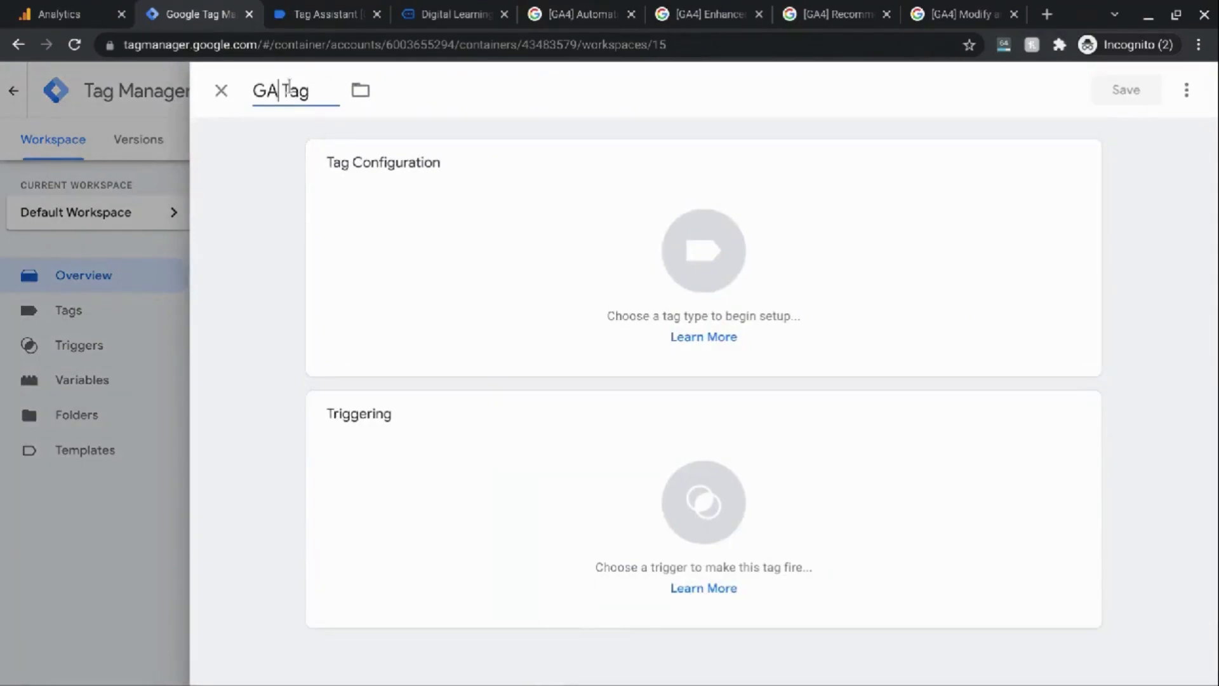
pyautogui.write('4 - Eve')
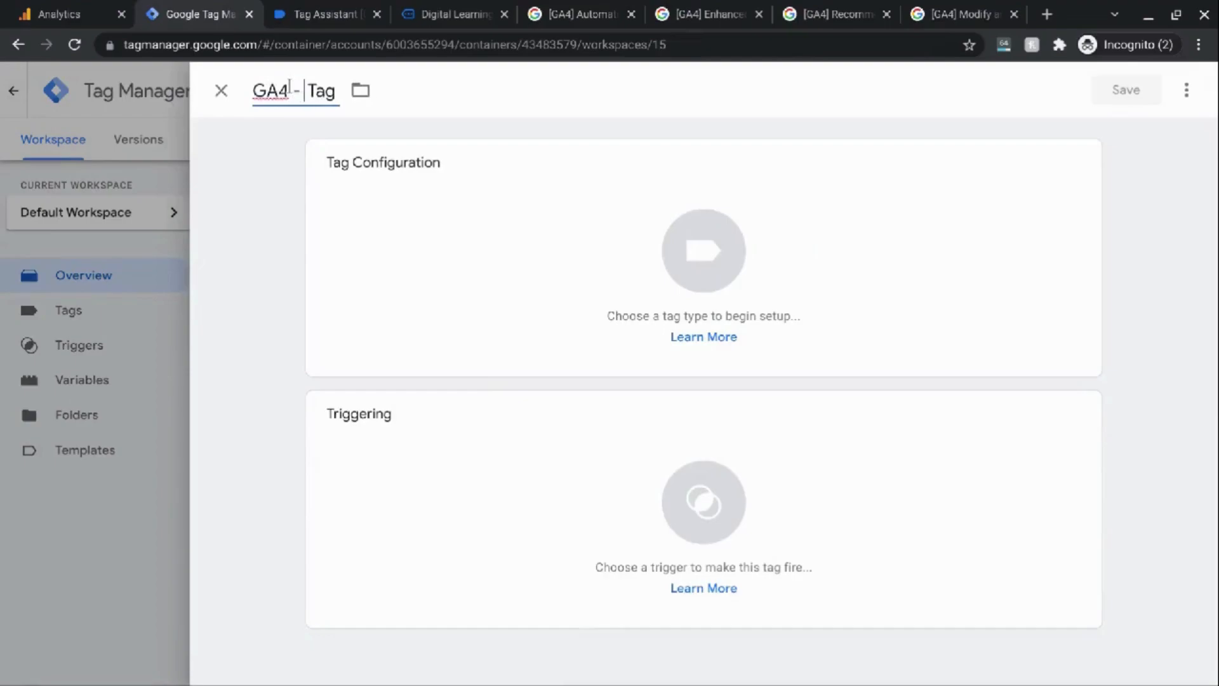
pyautogui.write('nt -')
pyautogui.write('Read ')
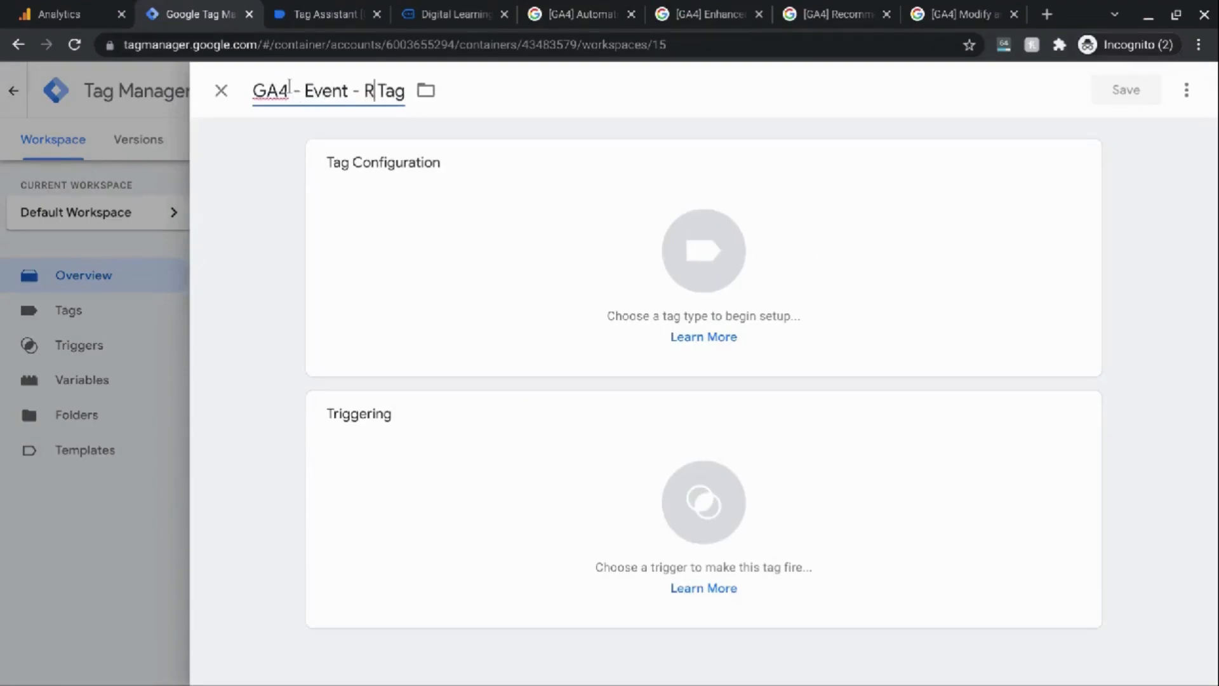
pyautogui.write('More')
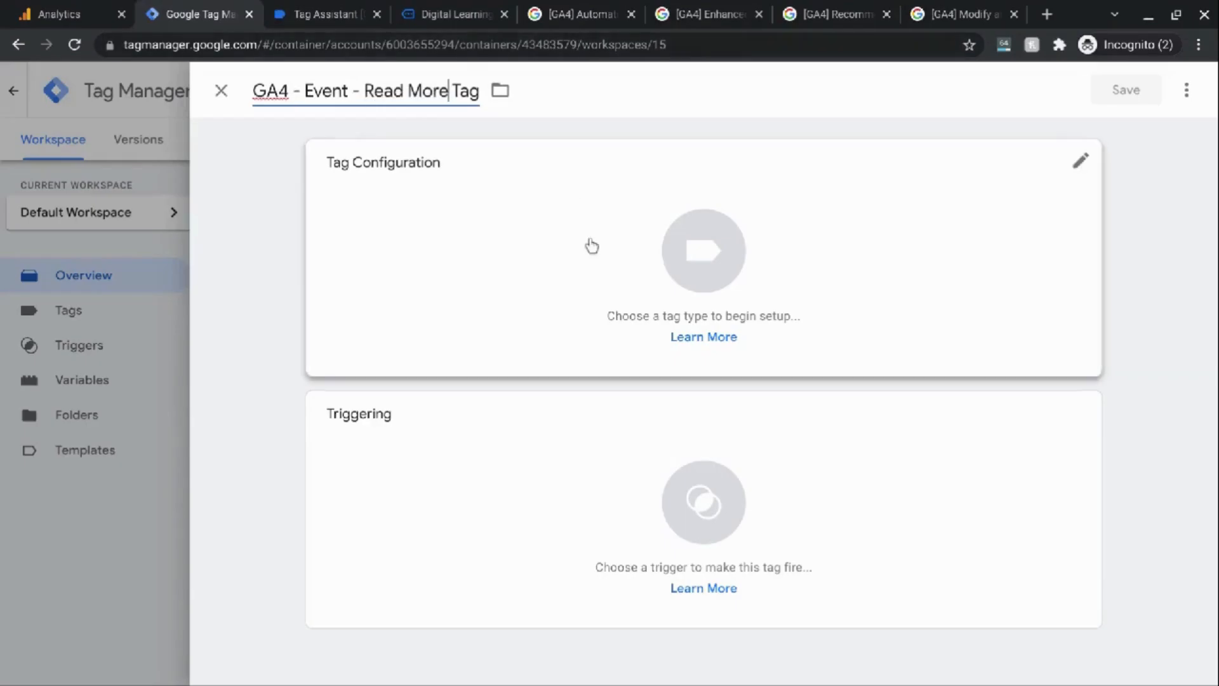
# Set the tag type to Google Analytics: GA4 Event and choose GA4 Configuration Tag as its configuration tag
pyautogui.click(696, 254)
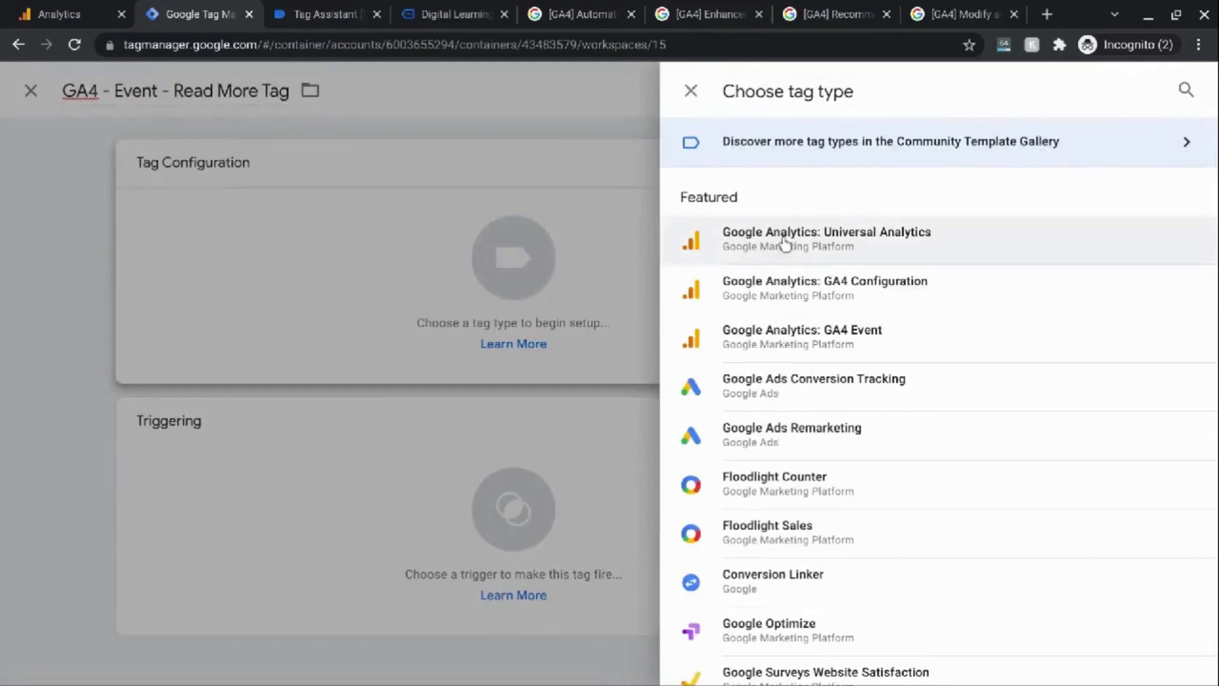
pyautogui.click(771, 348)
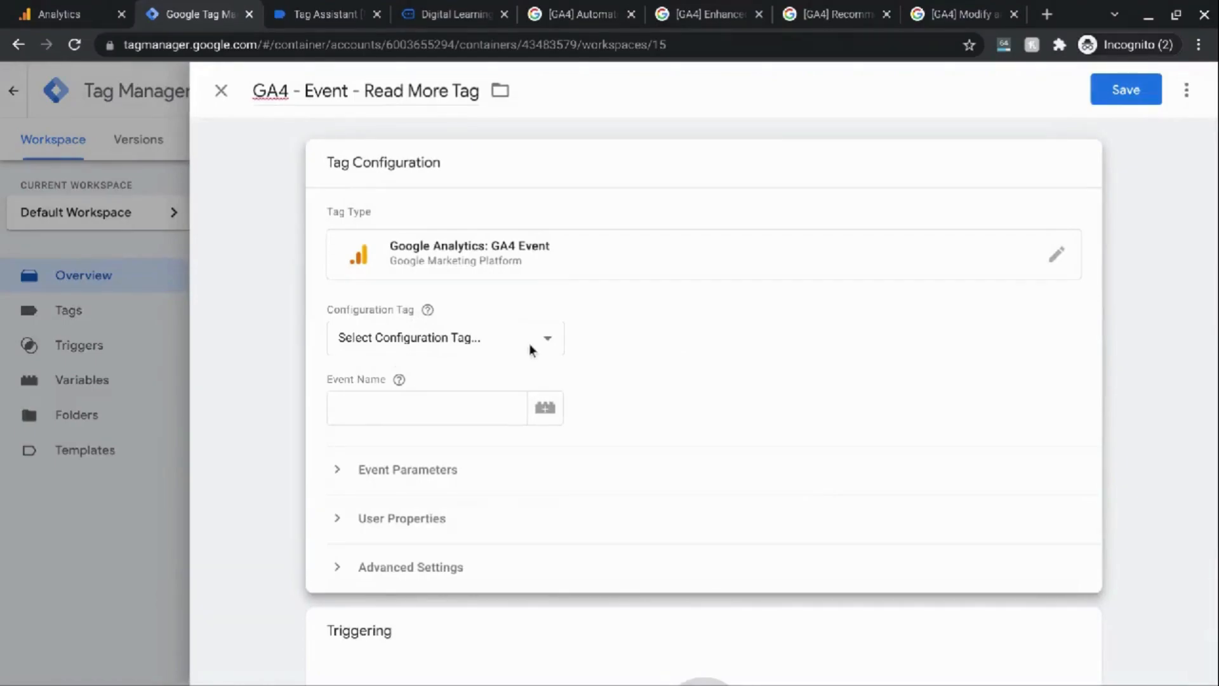
pyautogui.click(531, 350)
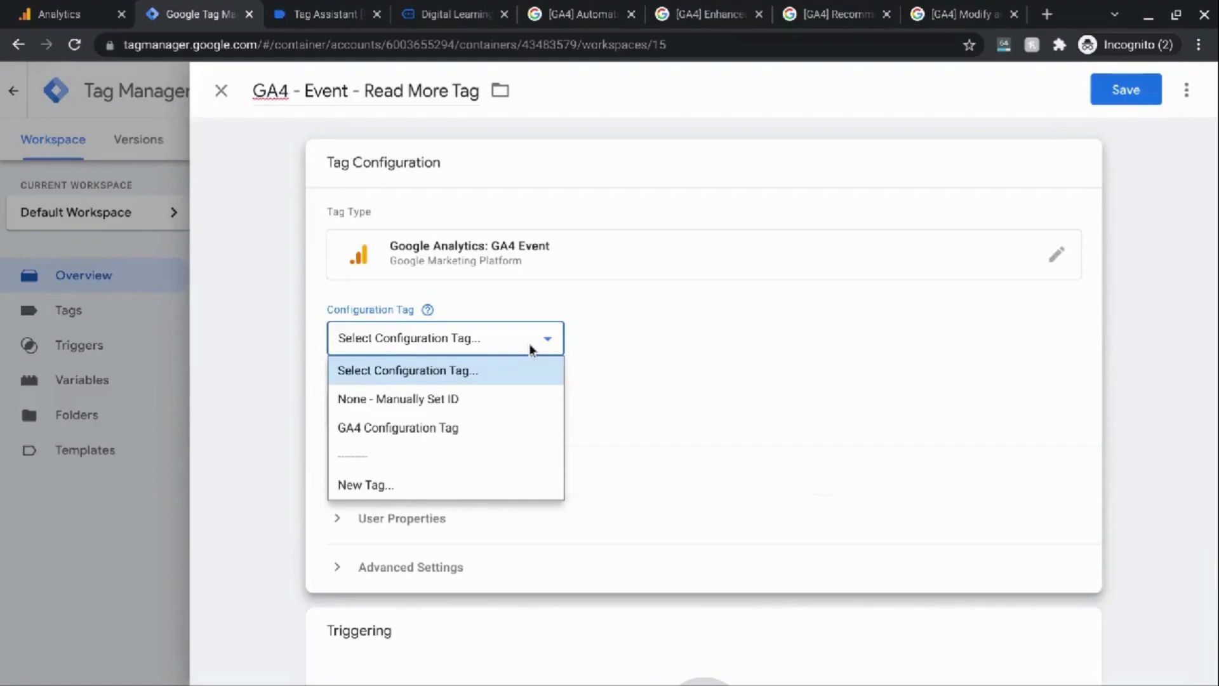
pyautogui.click(388, 433)
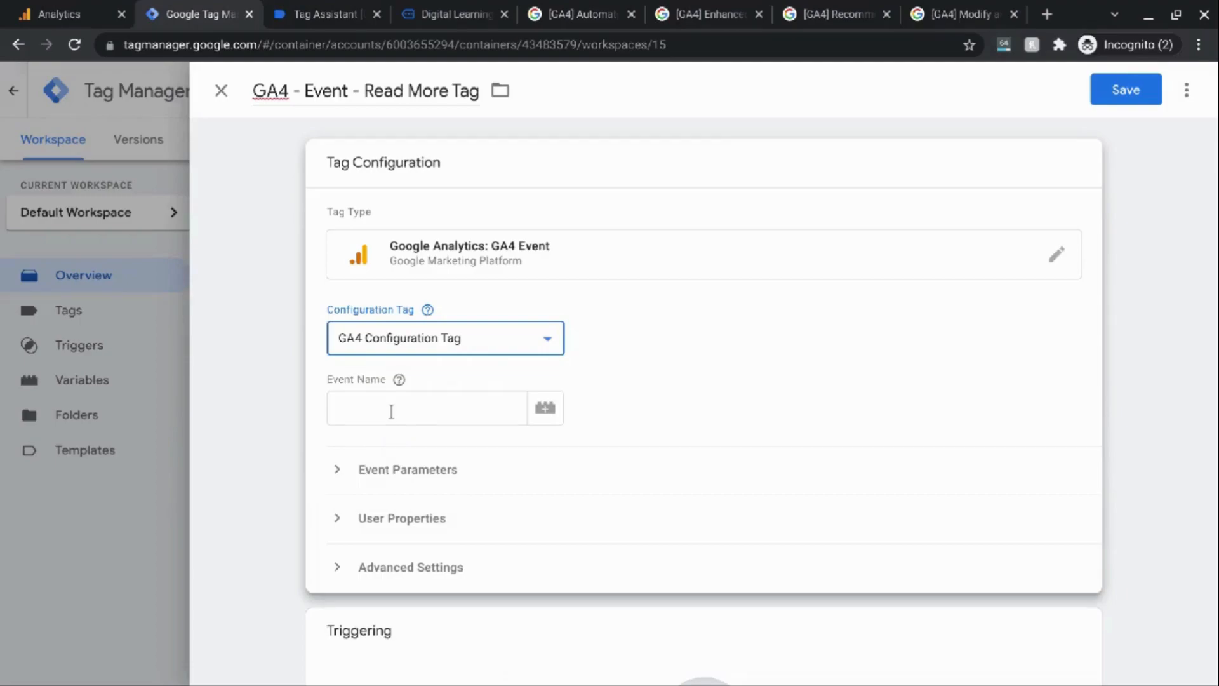
# Set the tag's event name to read_more_click
pyautogui.click(391, 412)
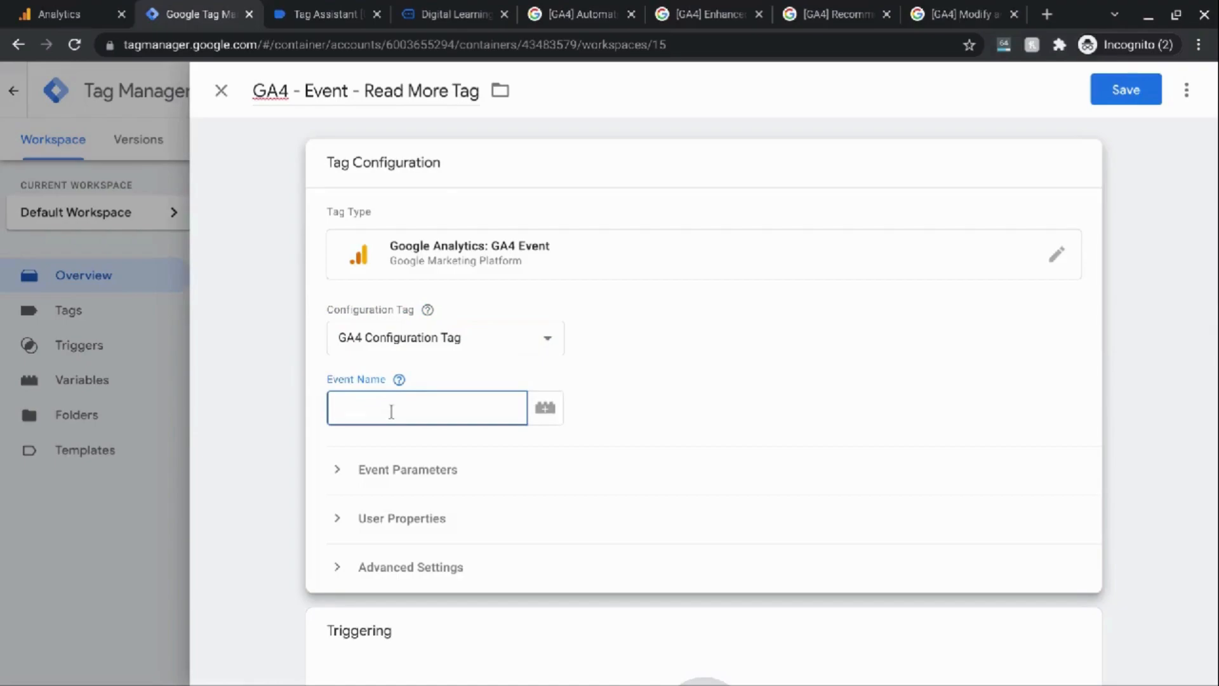
pyautogui.write('read_more_lc')
pyautogui.write('ick')
# Add an event parameter row to the tag and name the parameter page_location
pyautogui.click(339, 475)
pyautogui.scroll(-2, 525, 391)
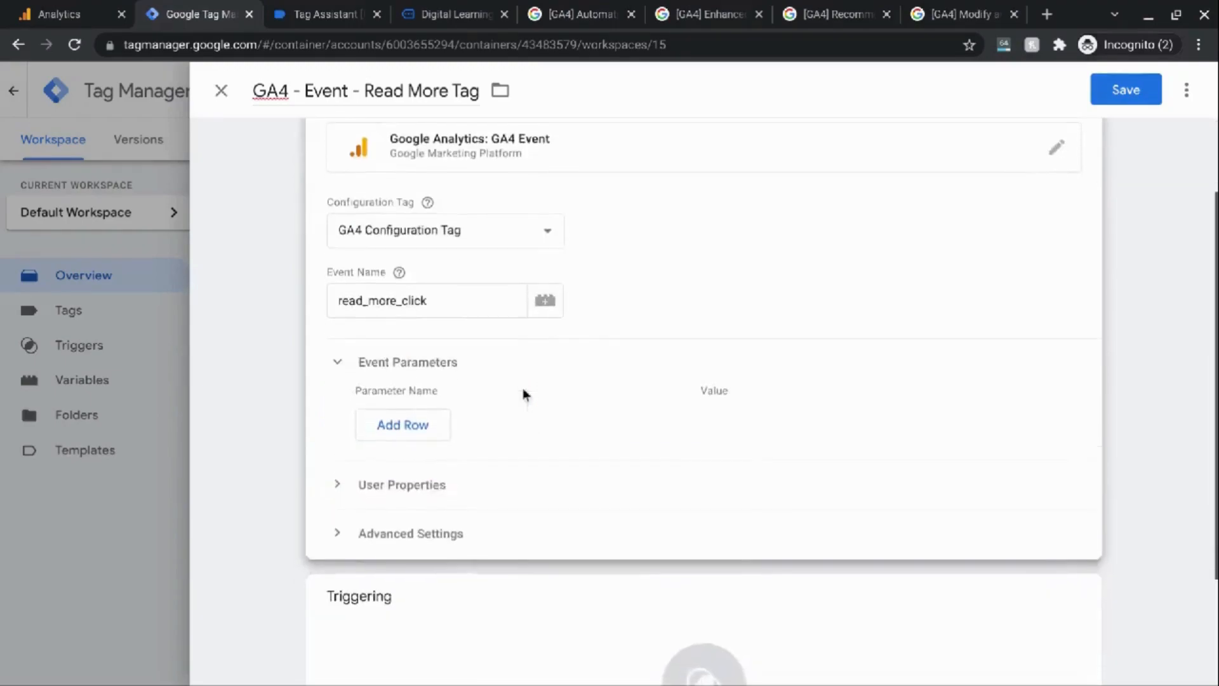
pyautogui.click(419, 426)
pyautogui.click(468, 417)
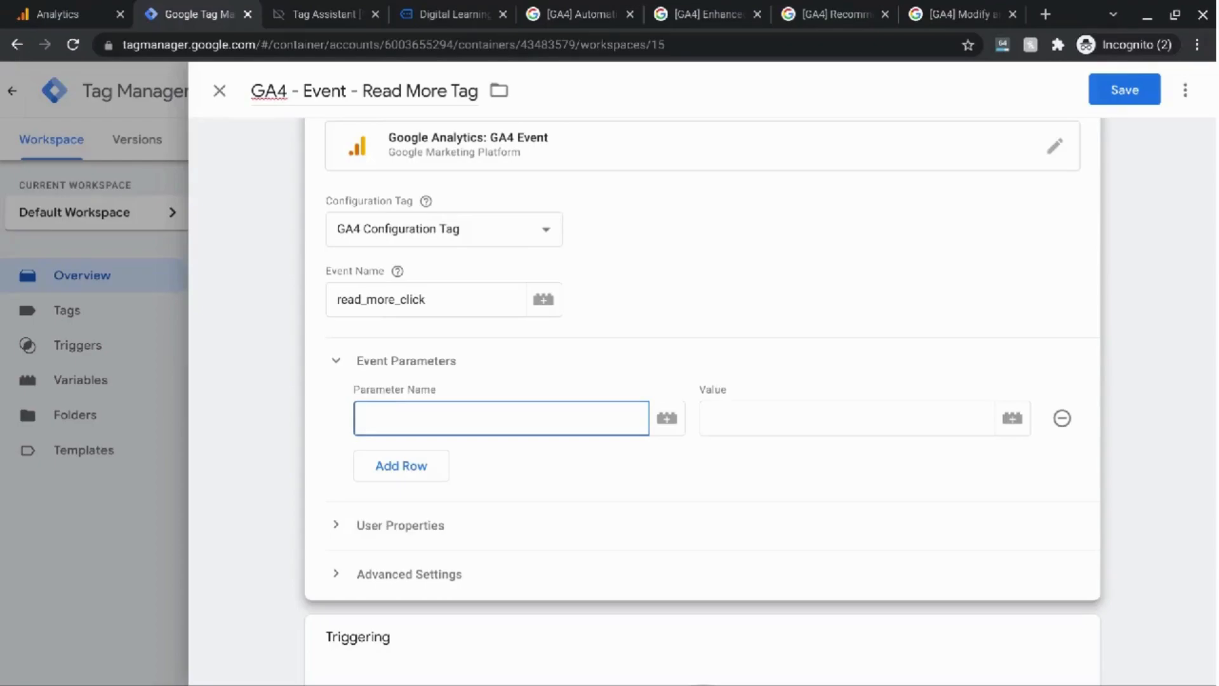
pyautogui.write('page_location')
pyautogui.press('Tab')
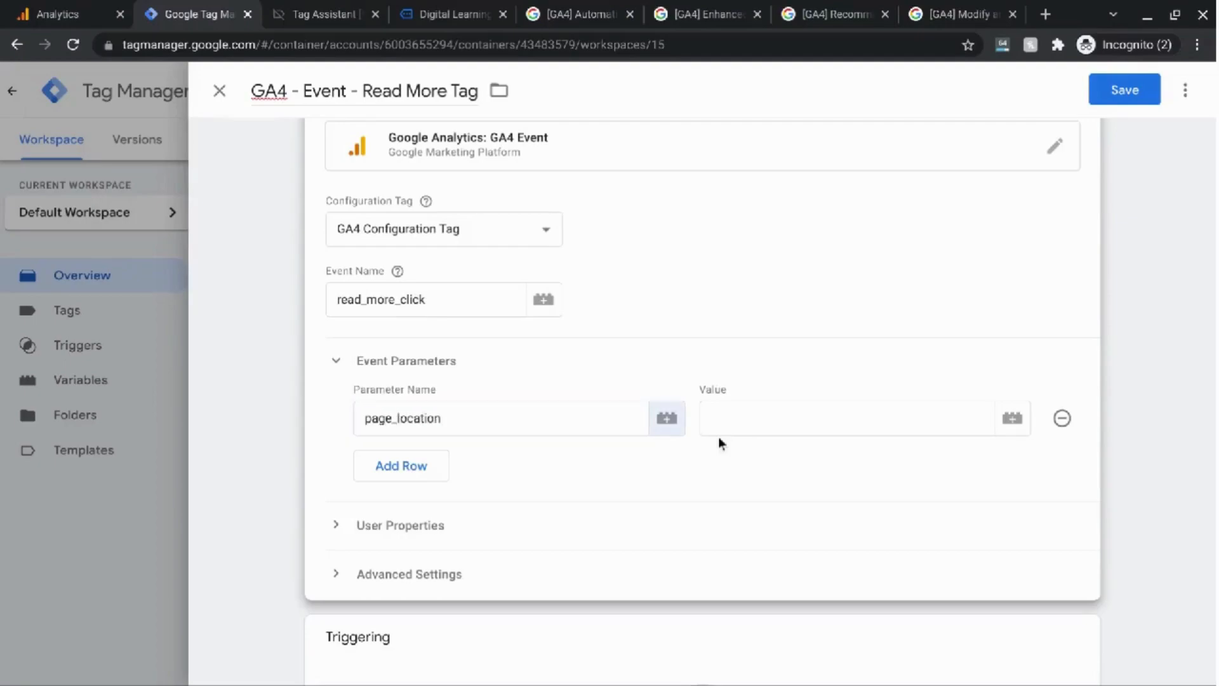
# Open the variable picker for the page_location value and browse the available variables
pyautogui.click(815, 420)
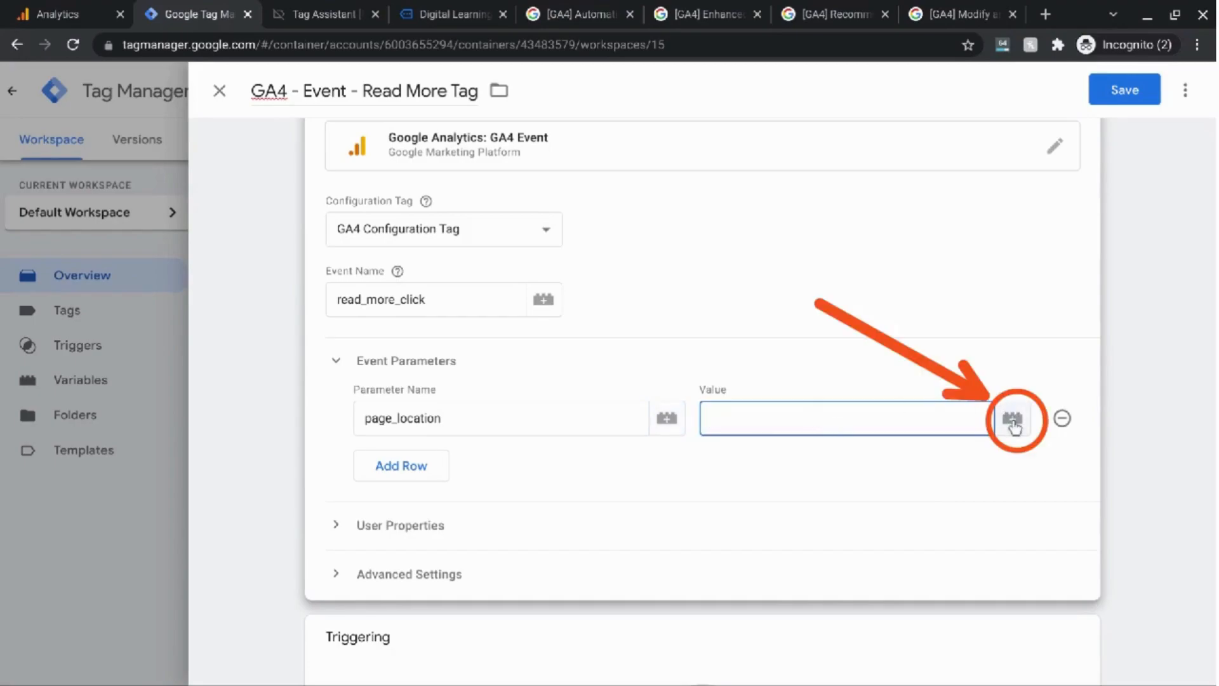
pyautogui.click(1013, 421)
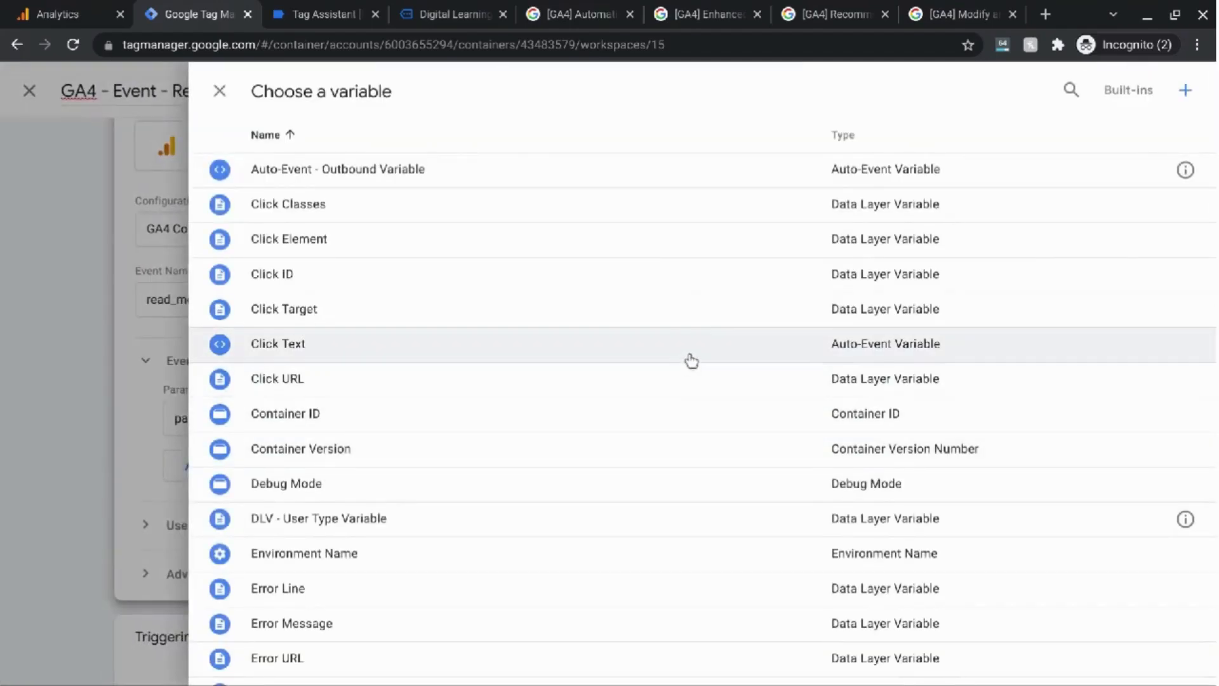
pyautogui.scroll(-10, 477, 356)
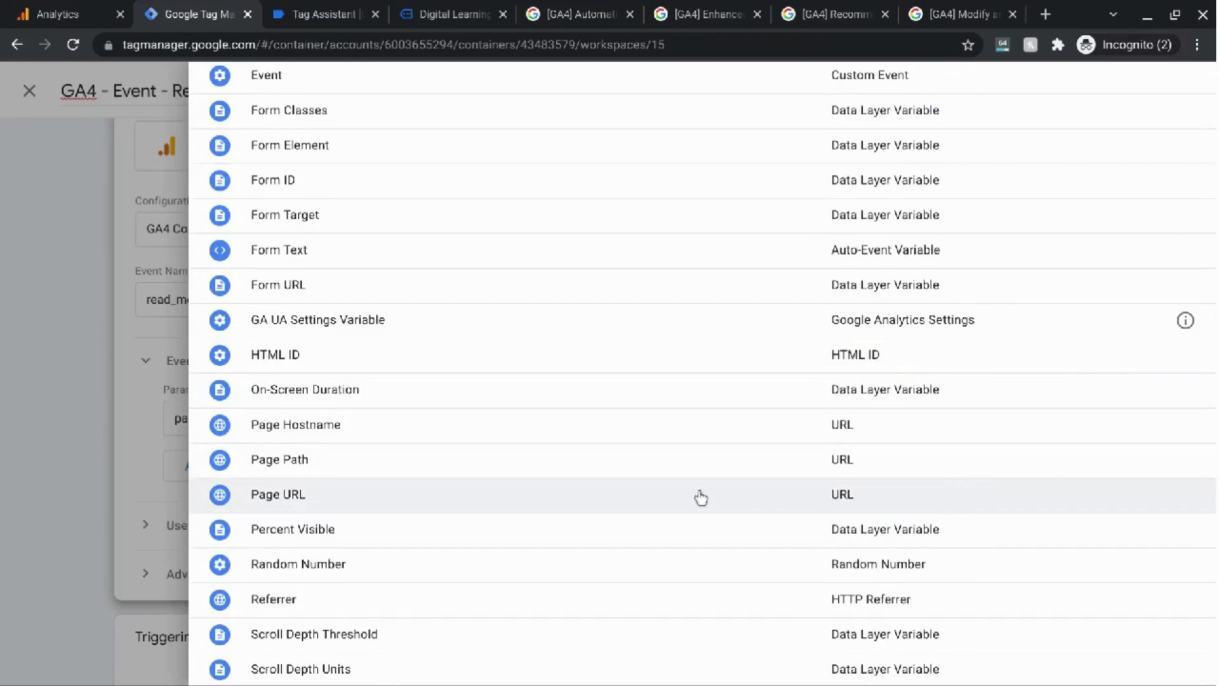
pyautogui.scroll(10, 1061, 495)
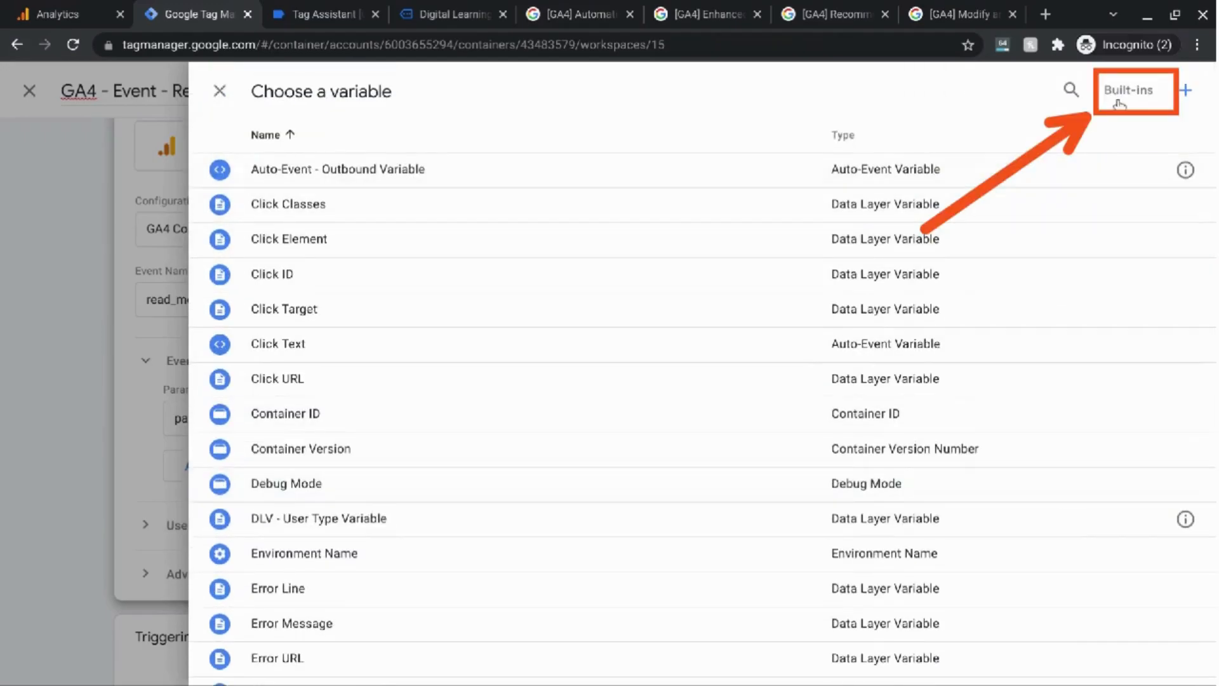
# Check which built-in variables are enabled, including the Pages category, and return to the variable picker
pyautogui.click(1130, 91)
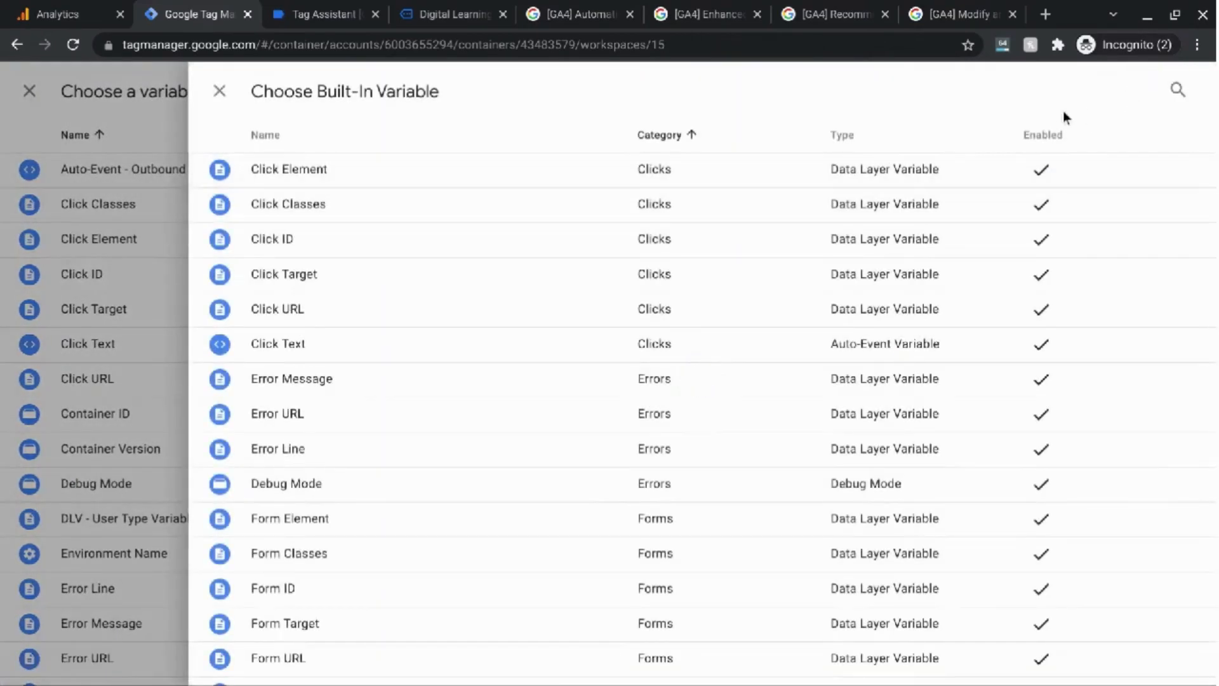
pyautogui.scroll(-8, 425, 370)
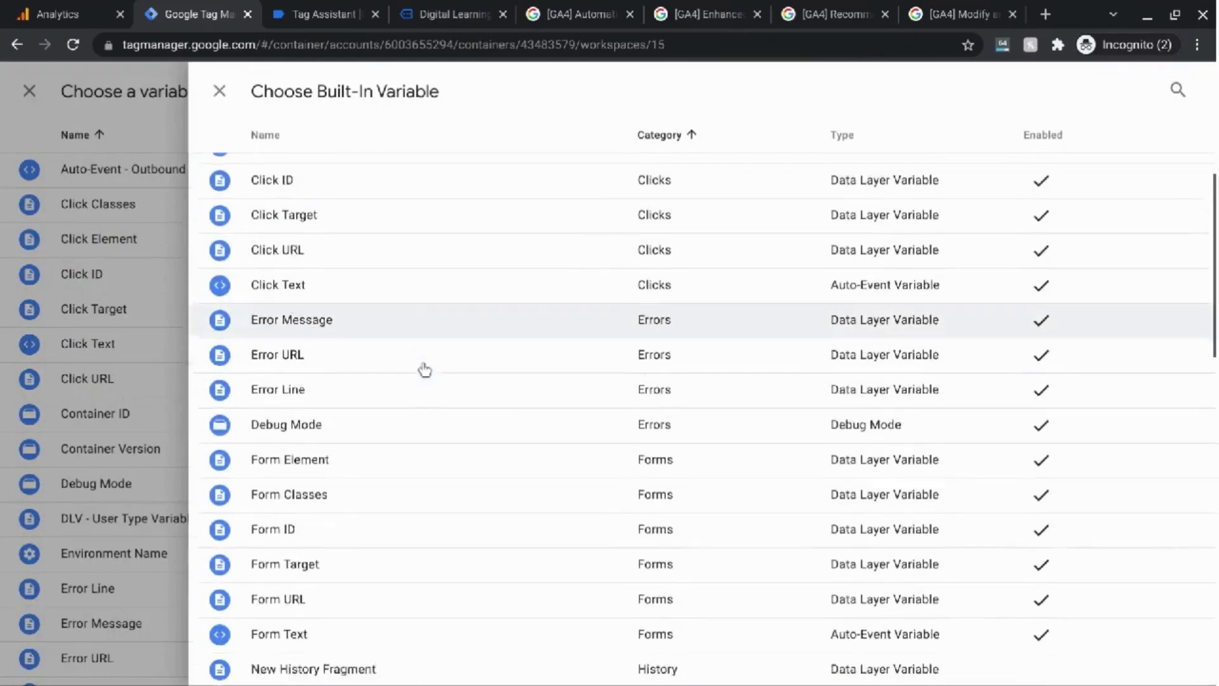
pyautogui.scroll(-1, 425, 370)
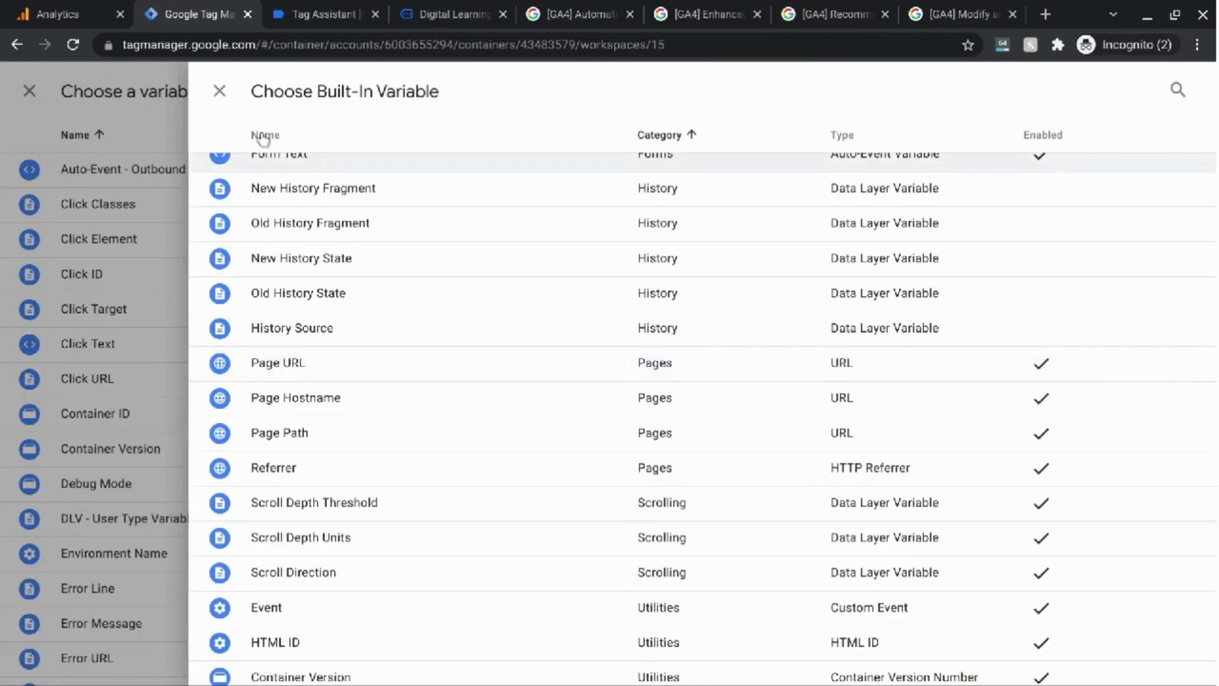
pyautogui.click(219, 91)
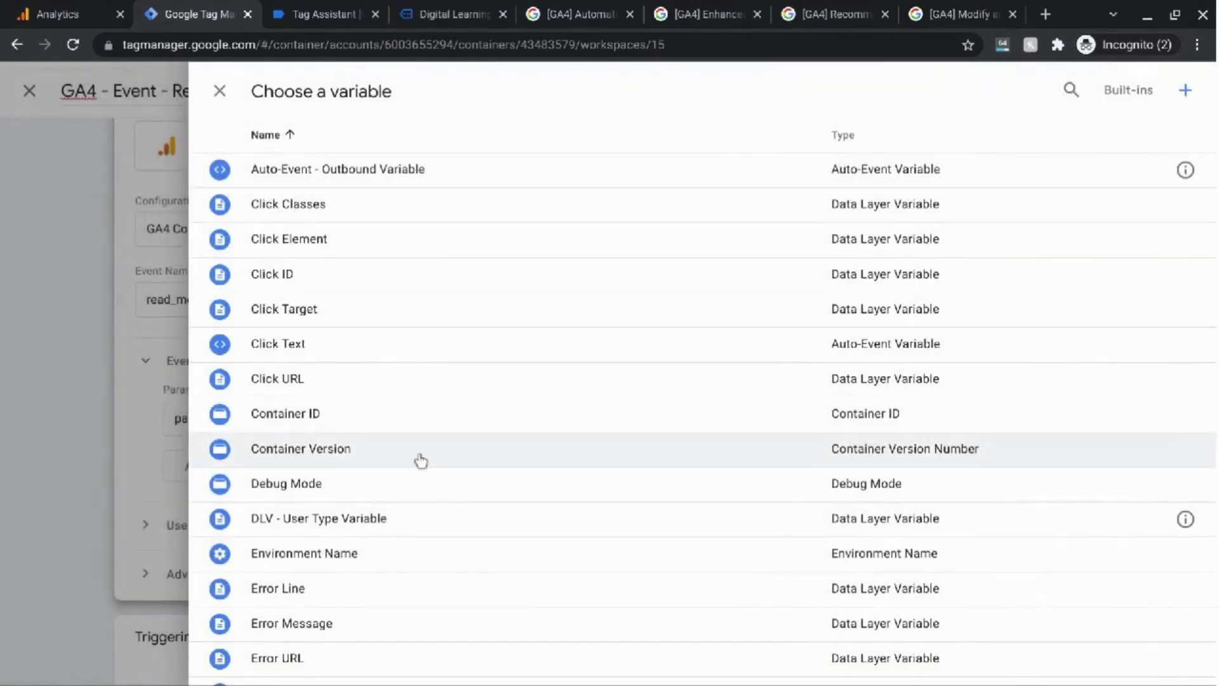
# Search the variables for "page" and set the page_location parameter's value to the Page URL variable
pyautogui.click(1072, 89)
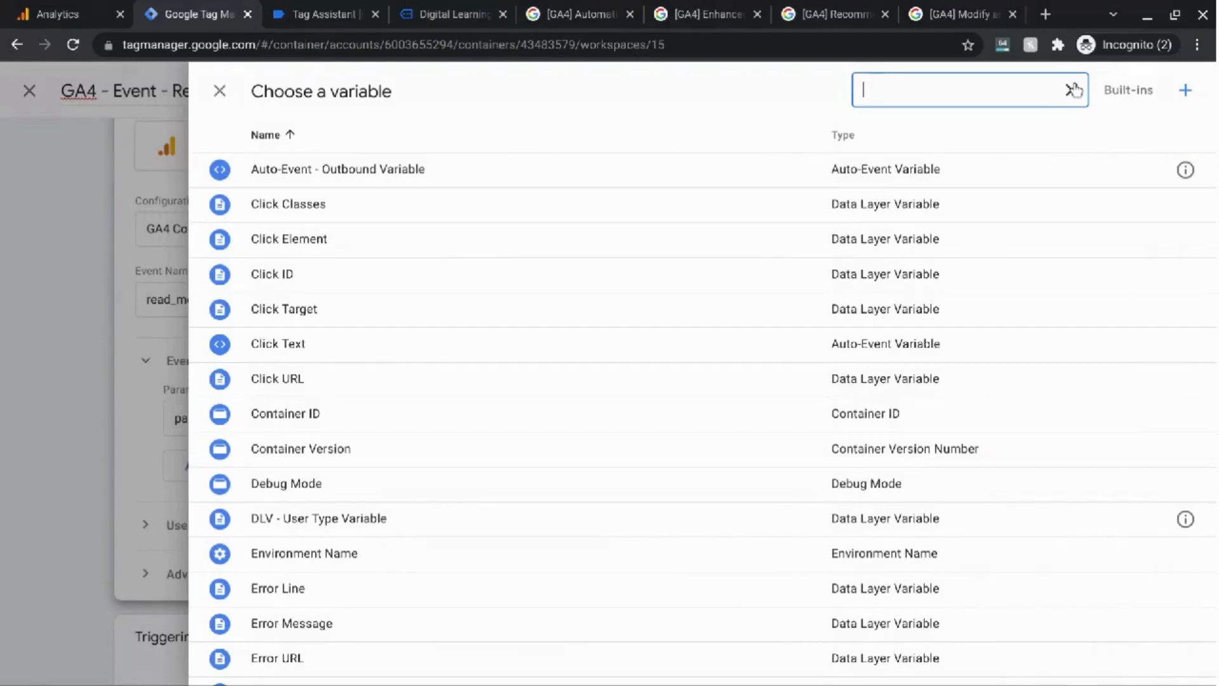
pyautogui.write('page')
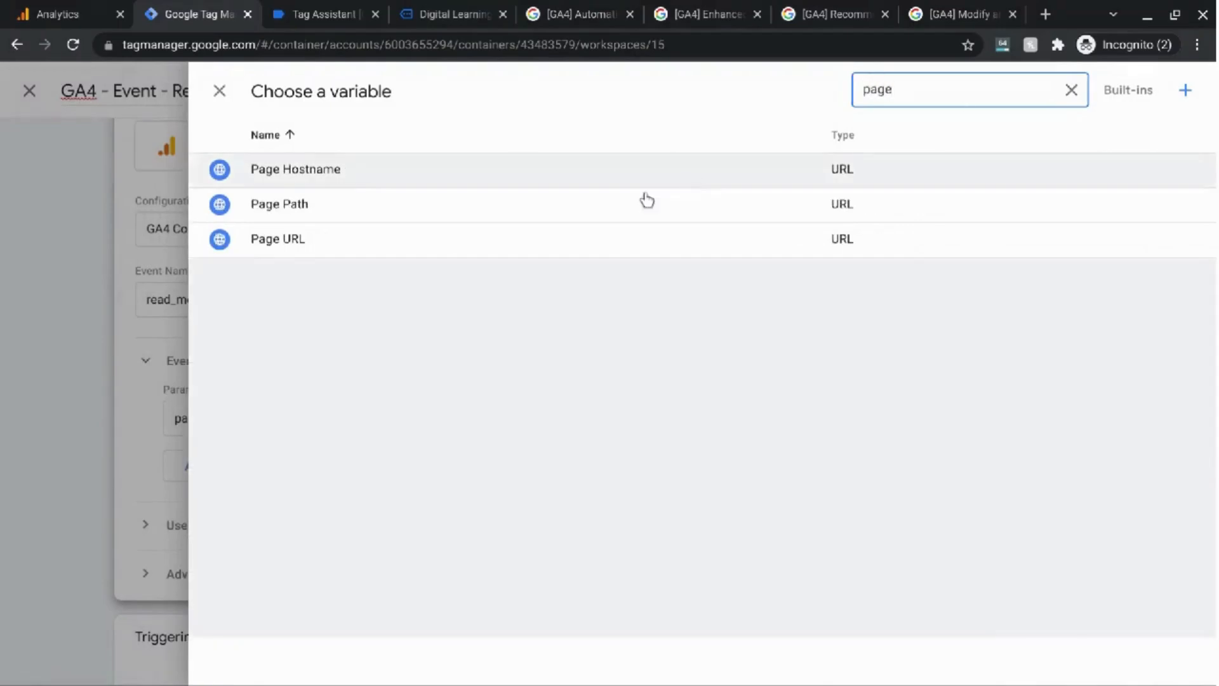
pyautogui.click(560, 247)
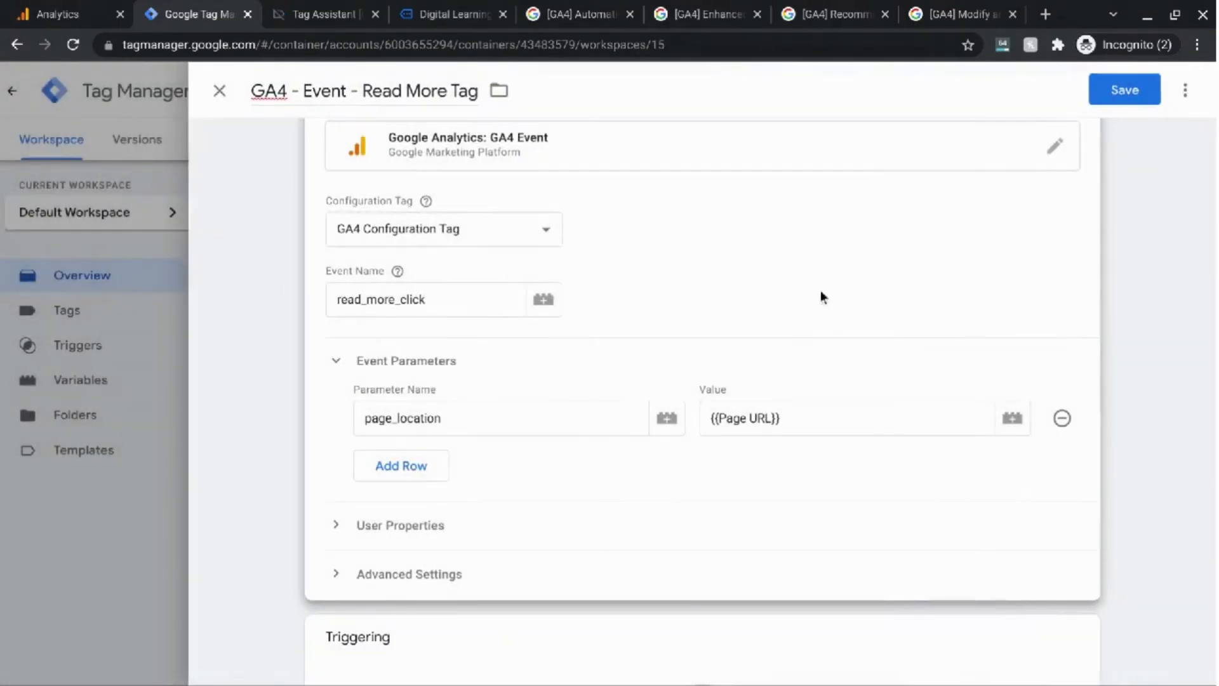
# Add a second event parameter named link_url and check that name against the file_download parameters in the Analytics Help events article
pyautogui.click(427, 467)
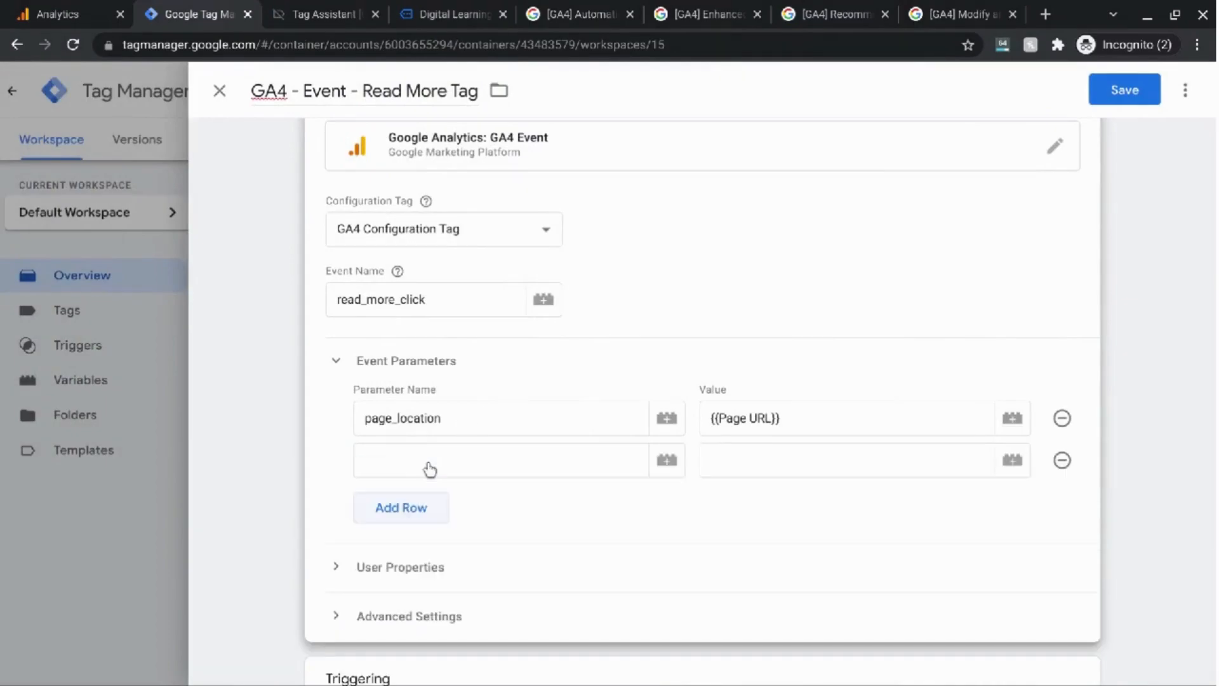
pyautogui.click(432, 463)
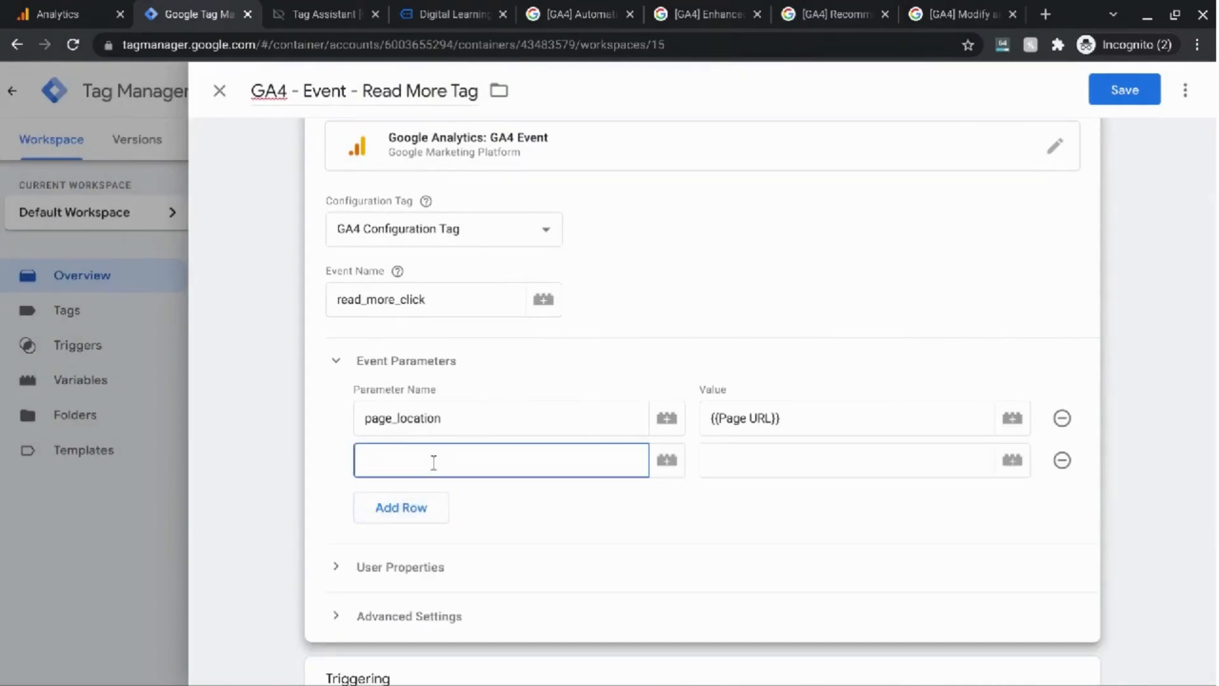
pyautogui.write('link_url')
pyautogui.click(590, 6)
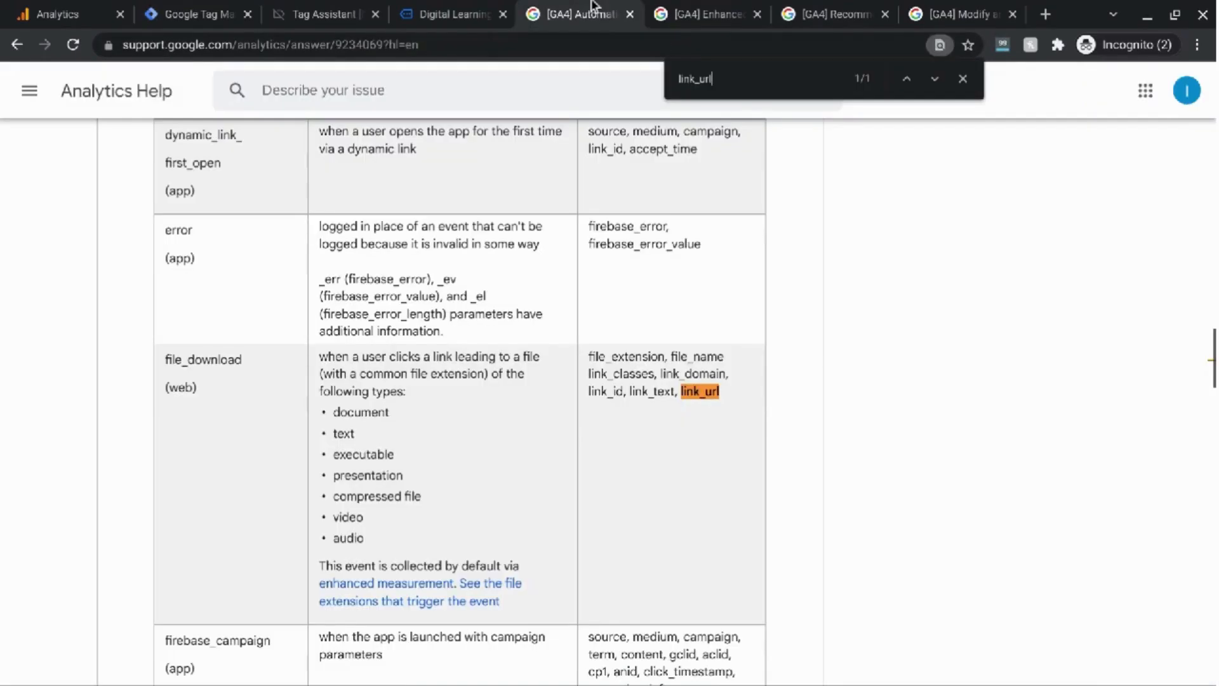
pyautogui.tripleClick(685, 394)
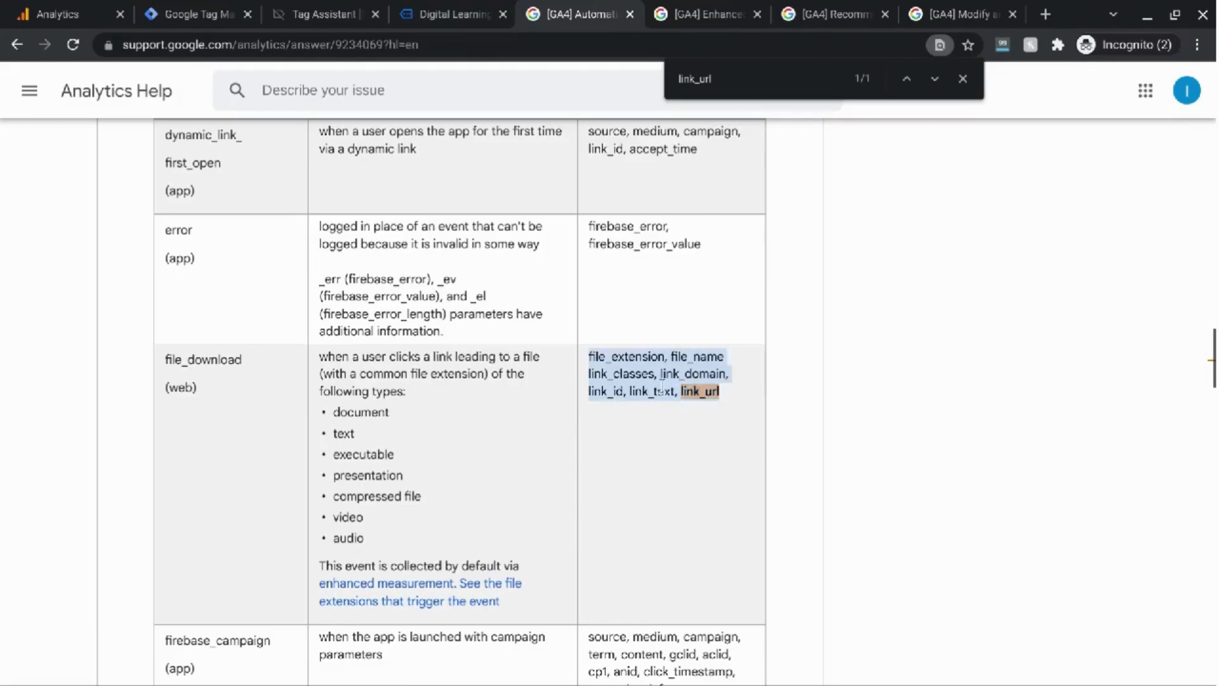
pyautogui.click(685, 394)
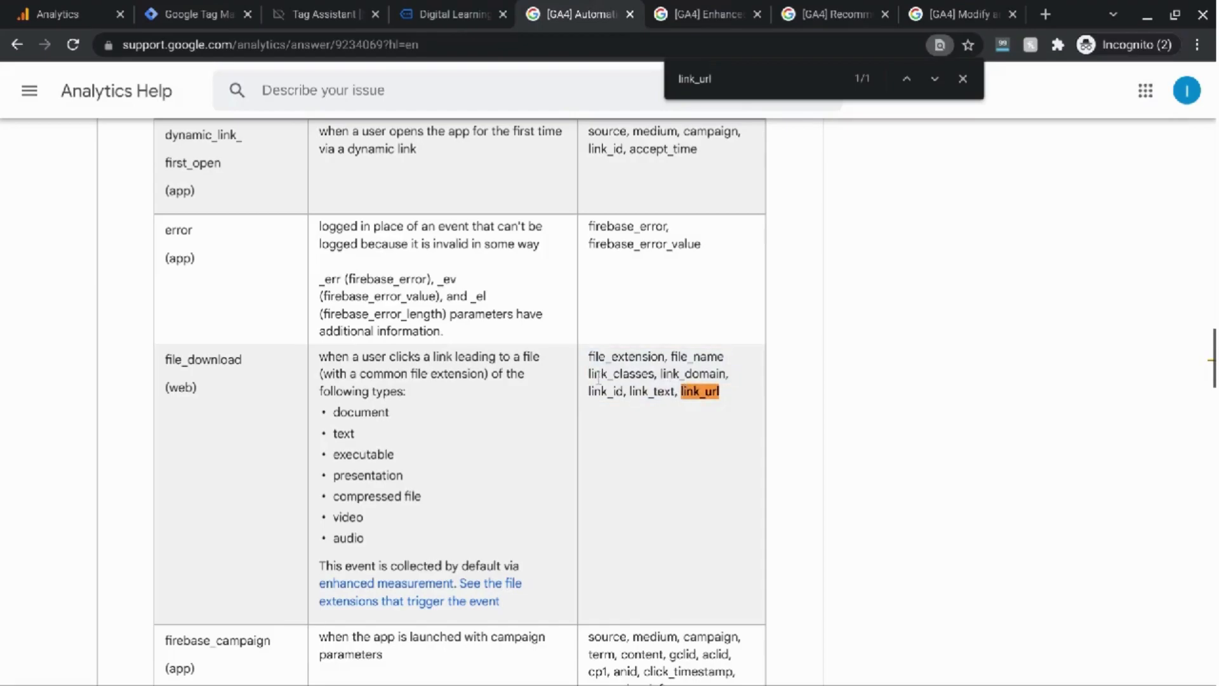
pyautogui.click(194, 9)
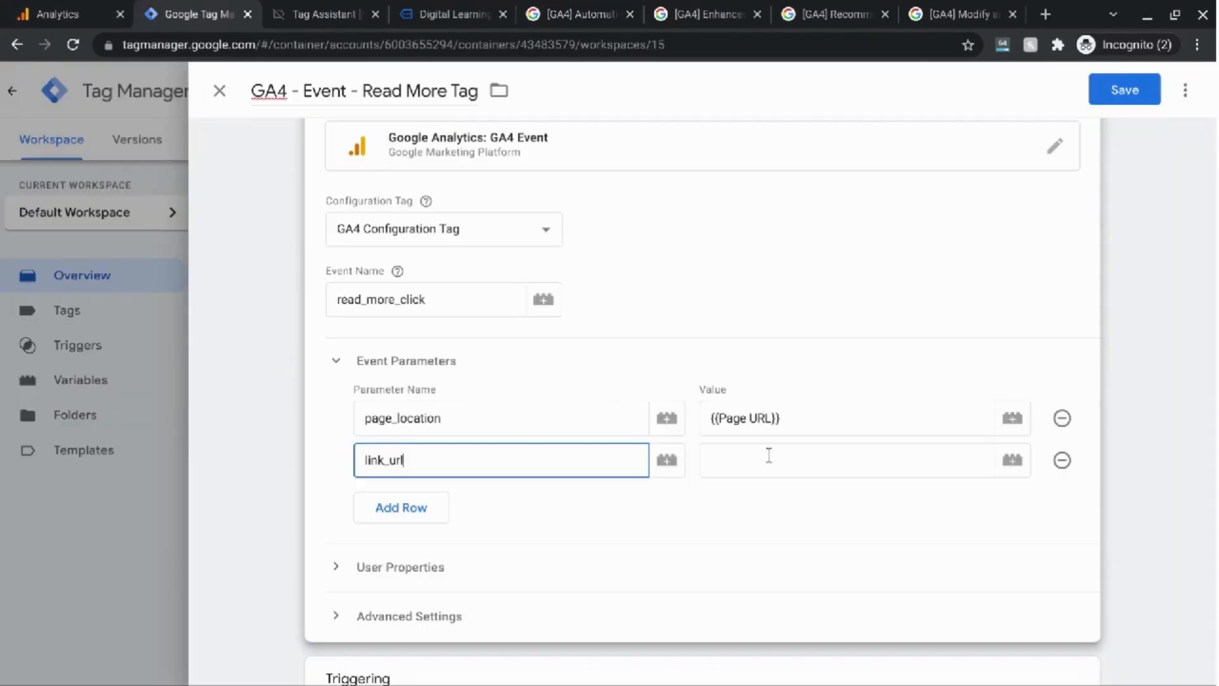
# Set the link_url parameter's value to the {{Click URL}} variable
pyautogui.click(865, 464)
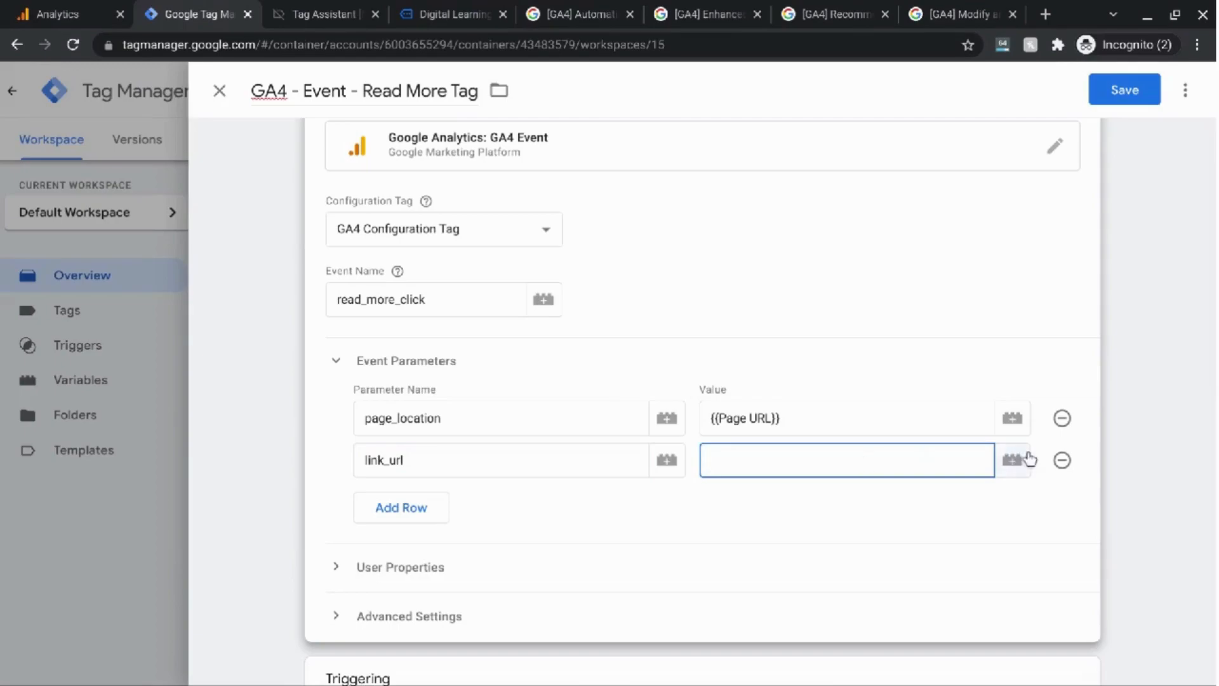
pyautogui.write('{{')
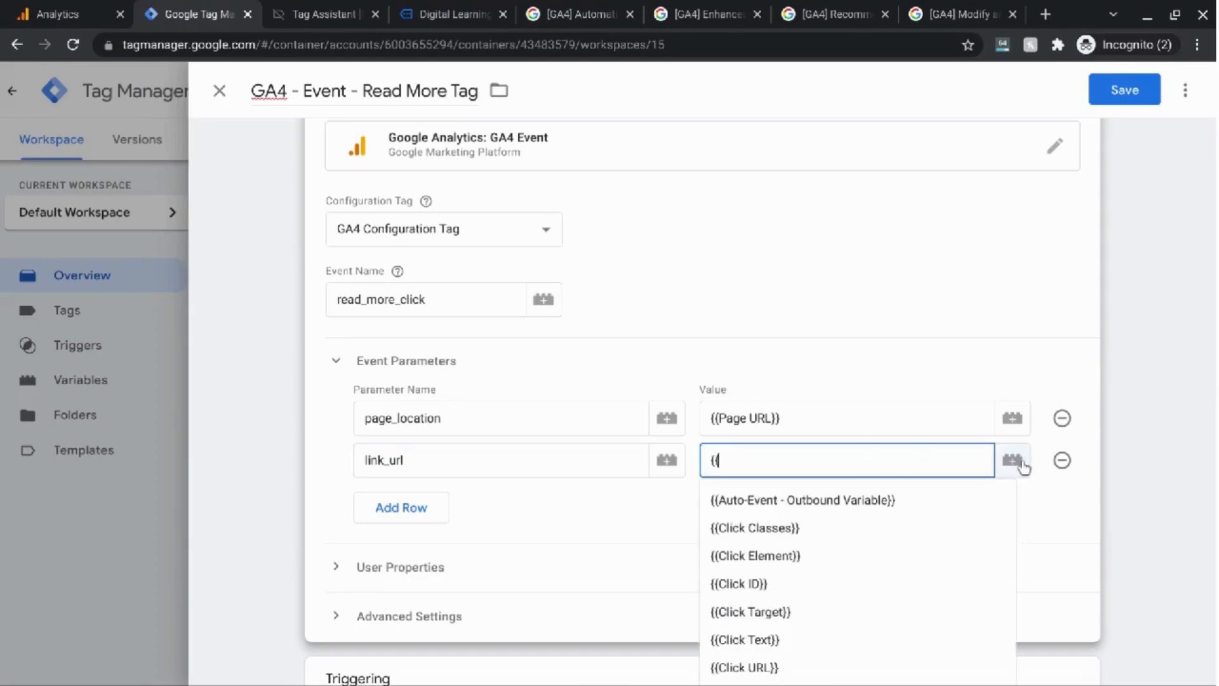
pyautogui.write('Cli')
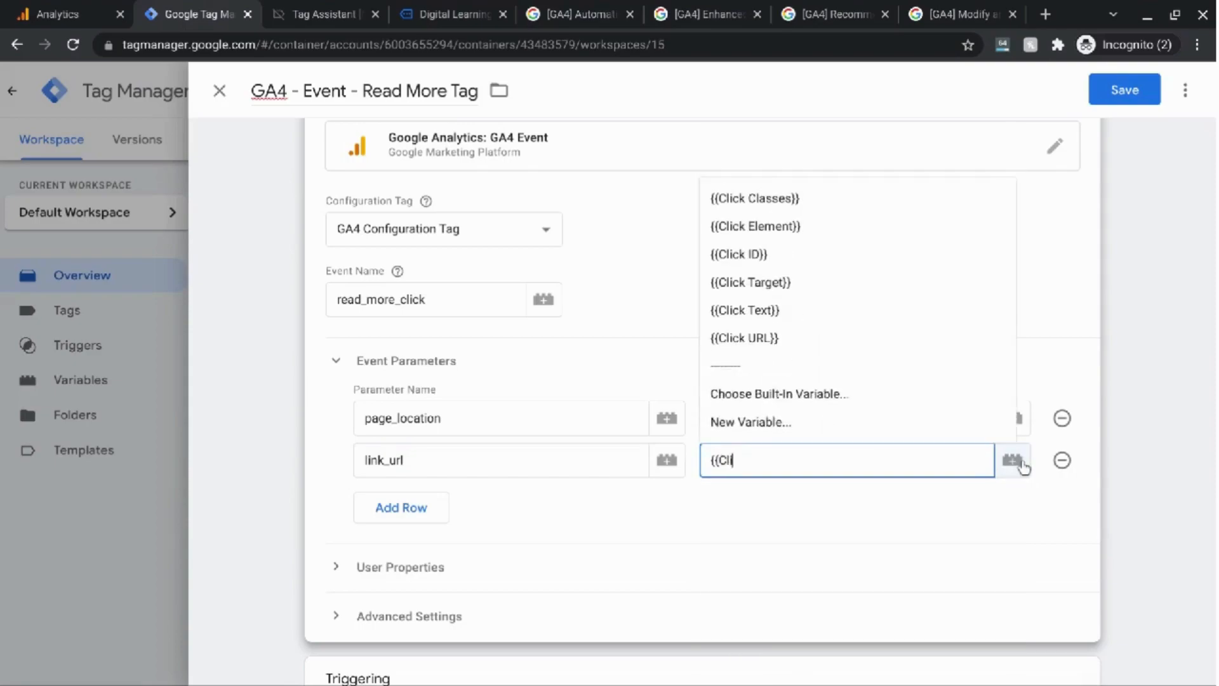
pyautogui.click(830, 337)
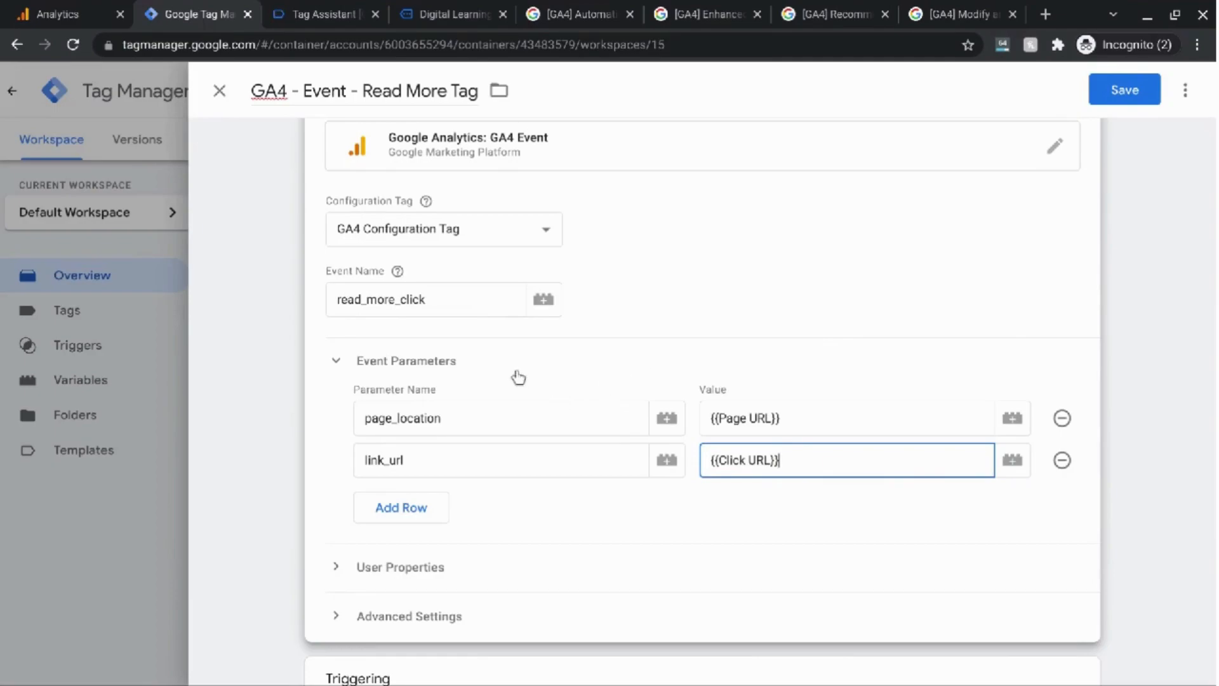
# Create a new trigger for the tag and name it "Link - Read More Trigger"
pyautogui.scroll(-4, 519, 377)
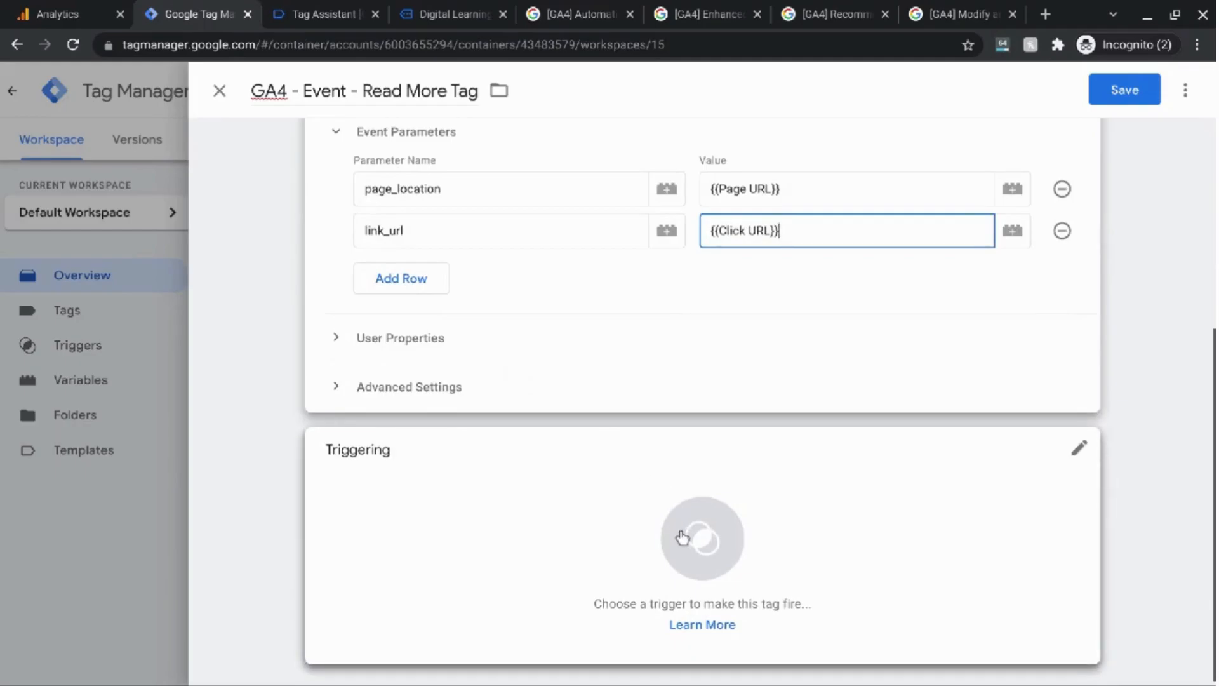
pyautogui.click(682, 538)
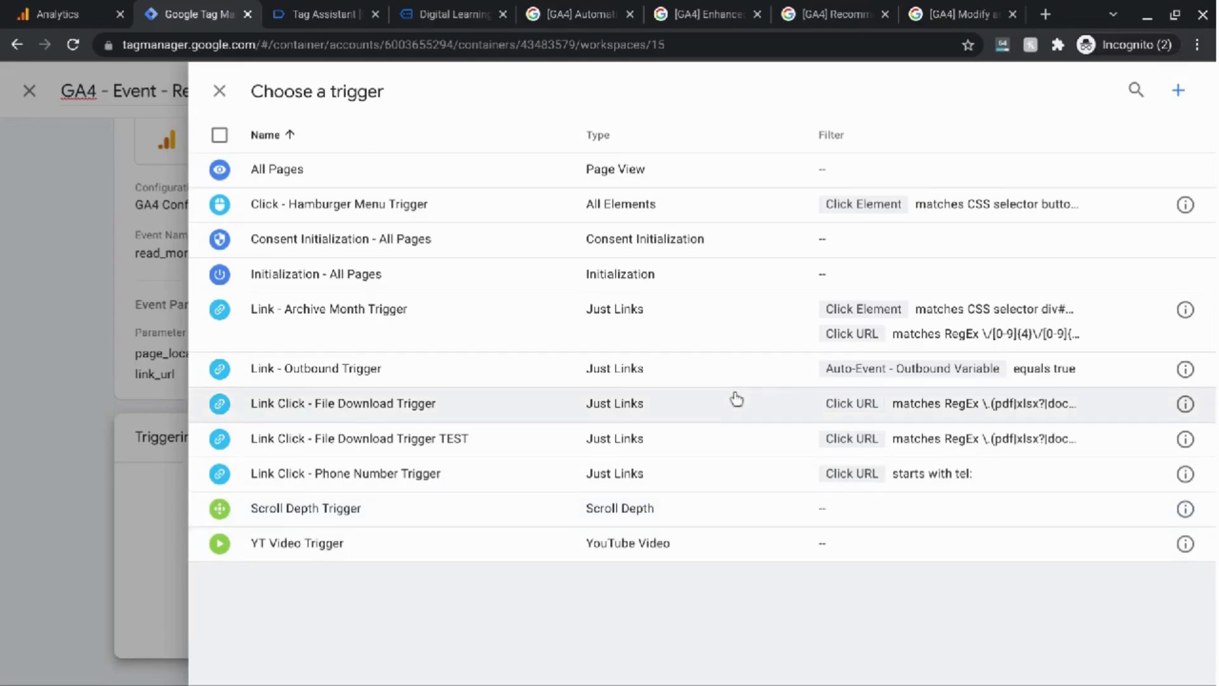
pyautogui.click(1180, 92)
pyautogui.click(288, 94)
pyautogui.doubleClick(289, 94)
pyautogui.write('Link')
pyautogui.write(' - ')
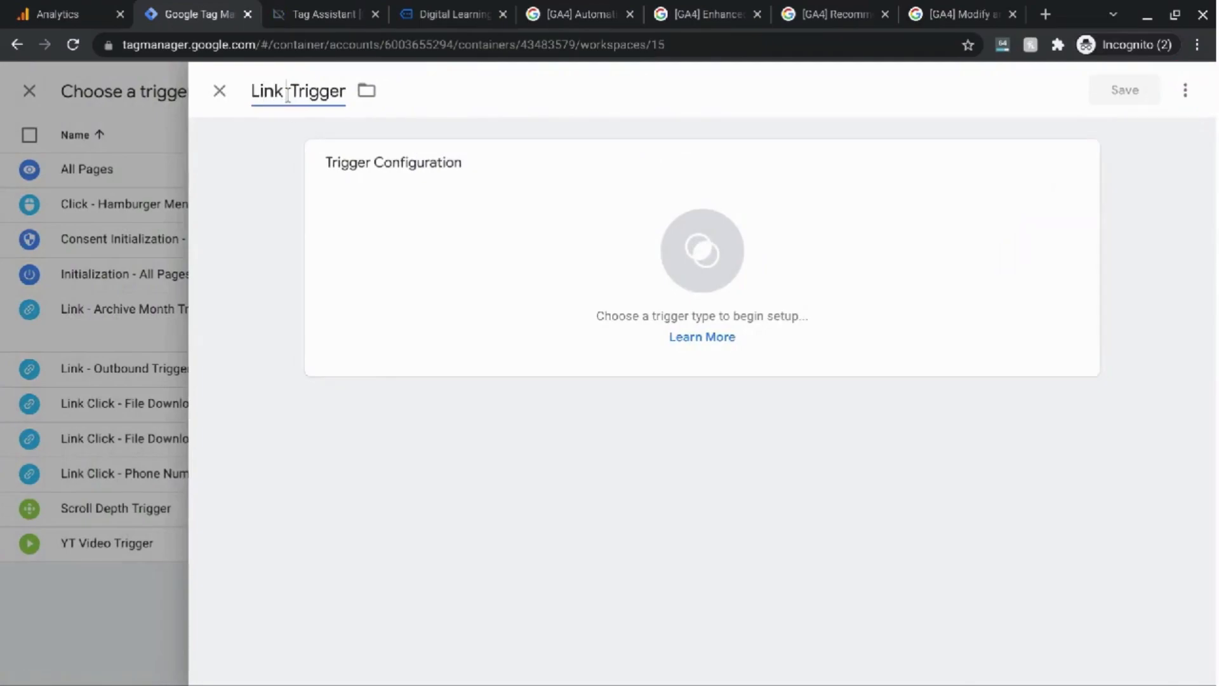
pyautogui.write('Read mor')
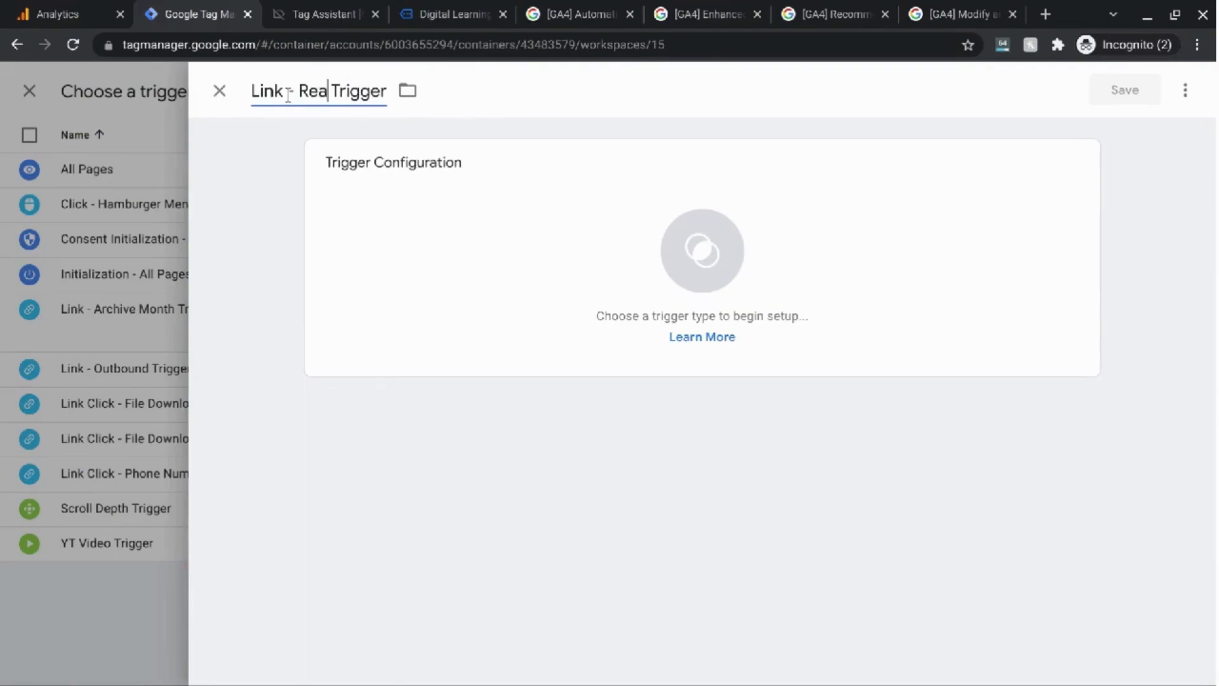
pyautogui.write('e')
pyautogui.press('BackSpace')
pyautogui.press('BackSpace')
pyautogui.press('BackSpace')
pyautogui.press('BackSpace')
pyautogui.write('More')
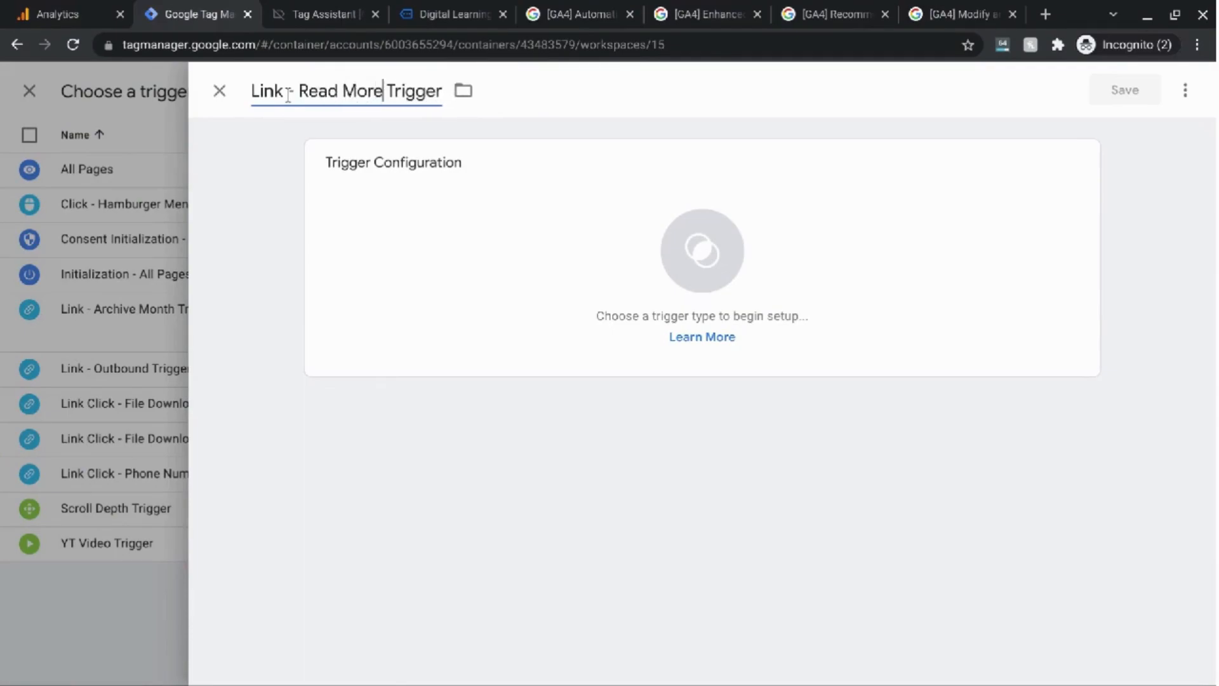
# Set the trigger type to Click - Just Links and make it fire on Some Link Clicks
pyautogui.click(679, 256)
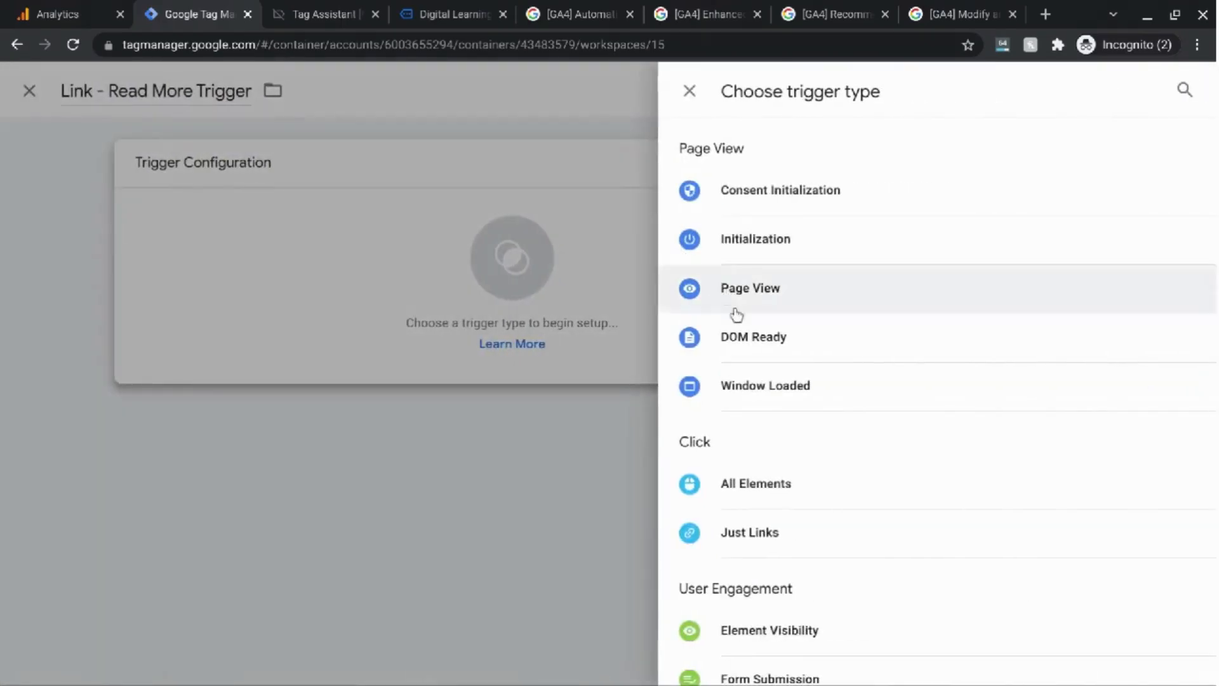
pyautogui.click(749, 537)
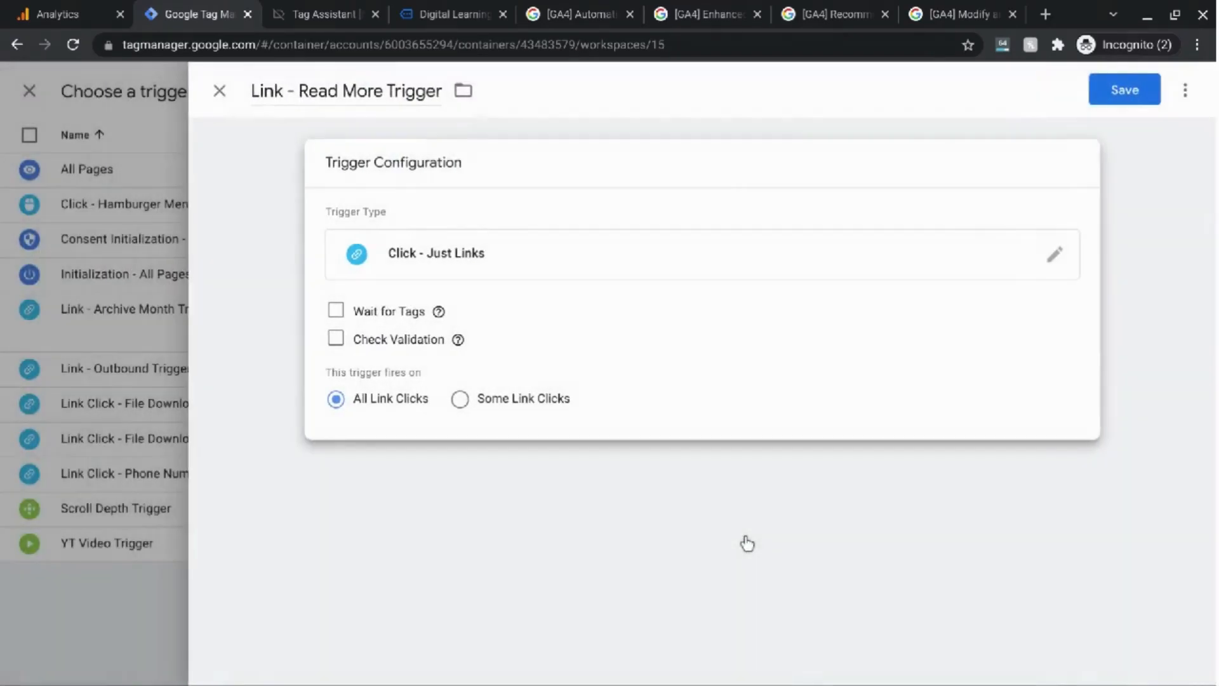
pyautogui.click(460, 400)
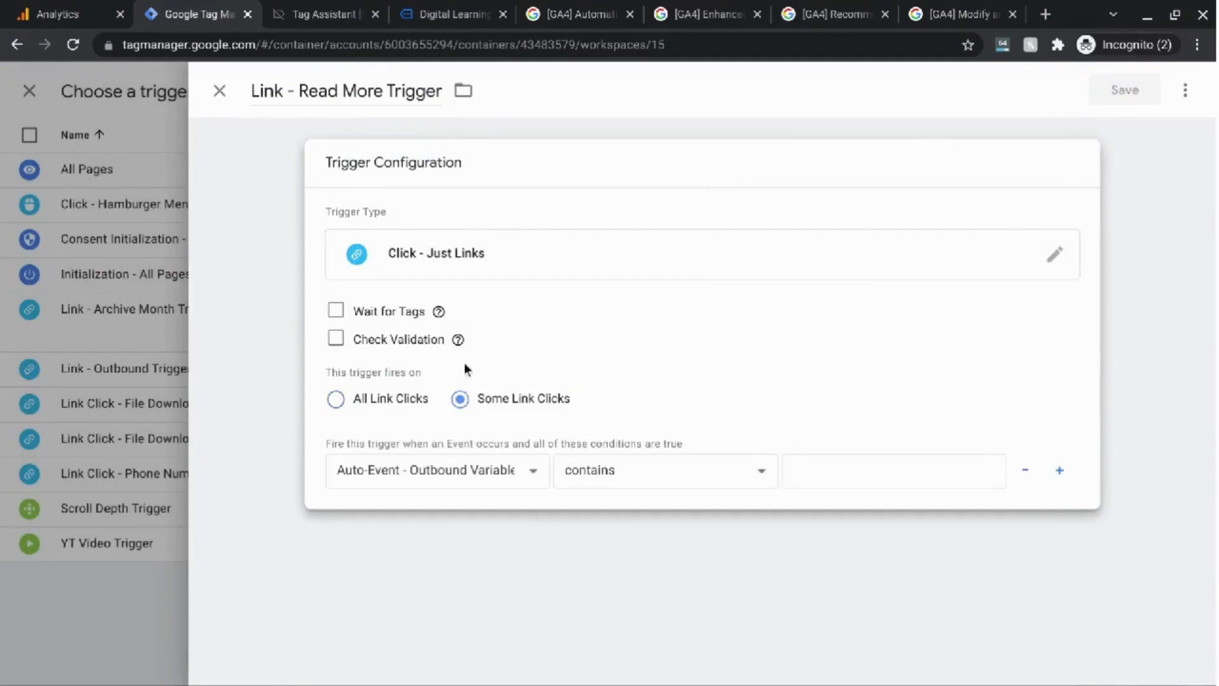
# Turn on Check Validation and enable the trigger when Page URL matches RegEx .*
pyautogui.click(337, 340)
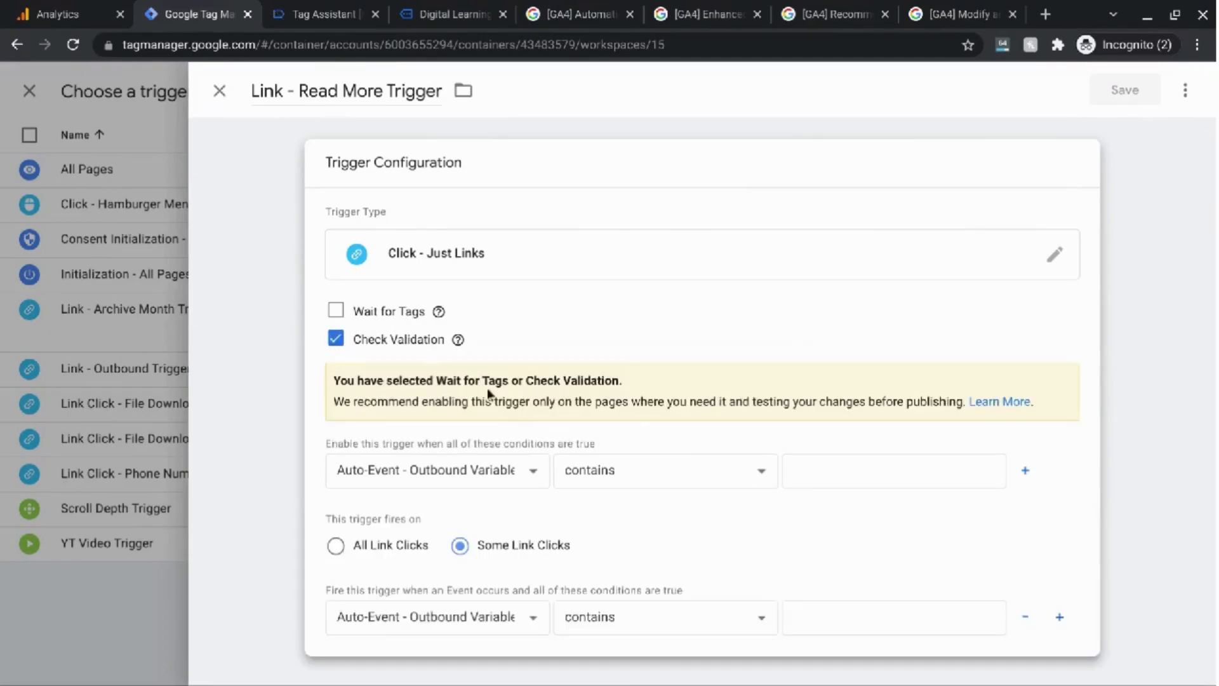
pyautogui.click(519, 478)
pyautogui.scroll(-1, 482, 323)
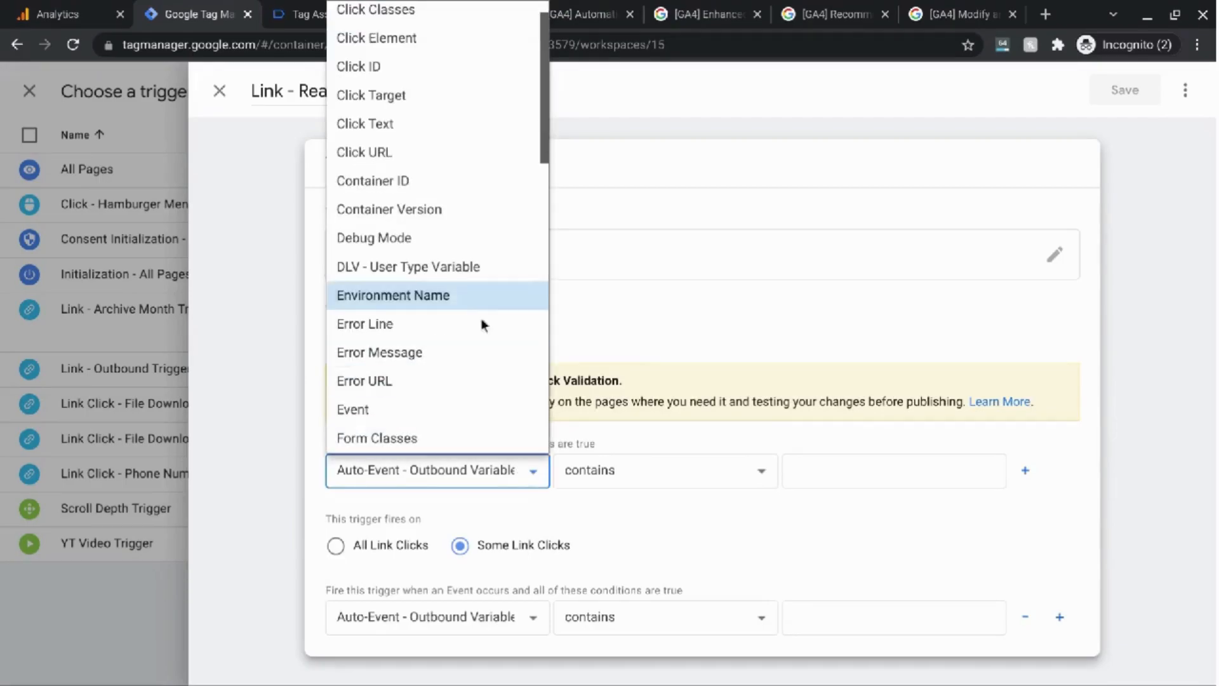
pyautogui.scroll(-5, 464, 269)
pyautogui.scroll(-3, 463, 277)
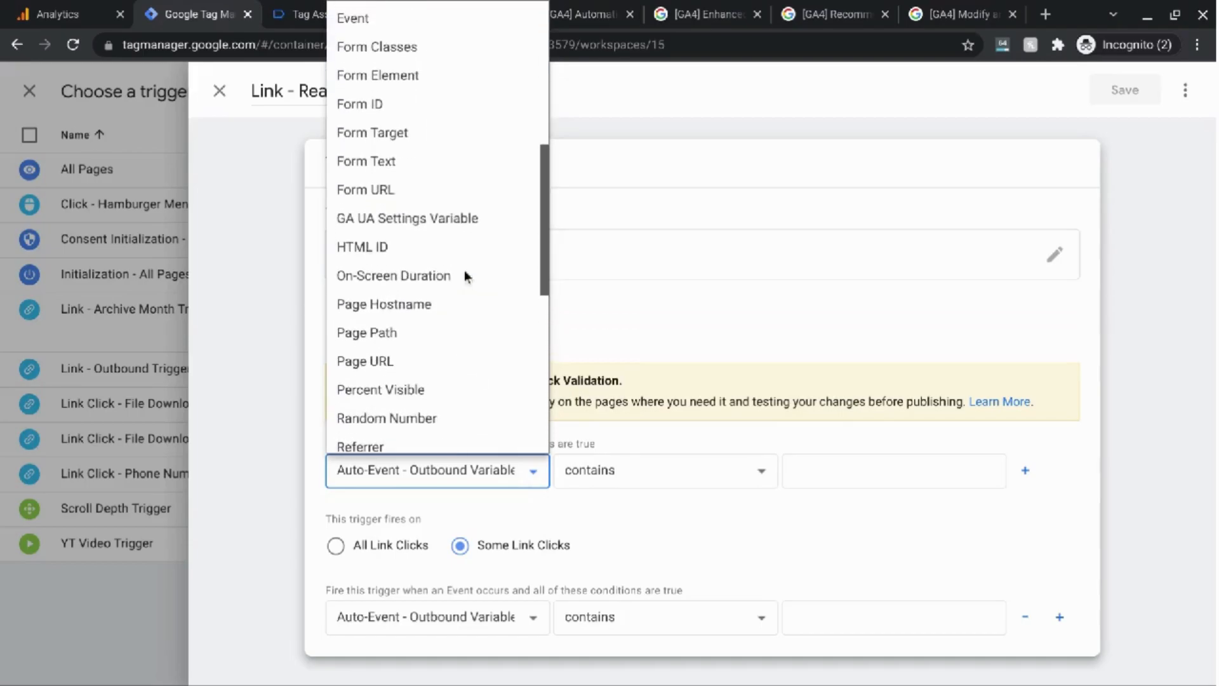
pyautogui.click(429, 309)
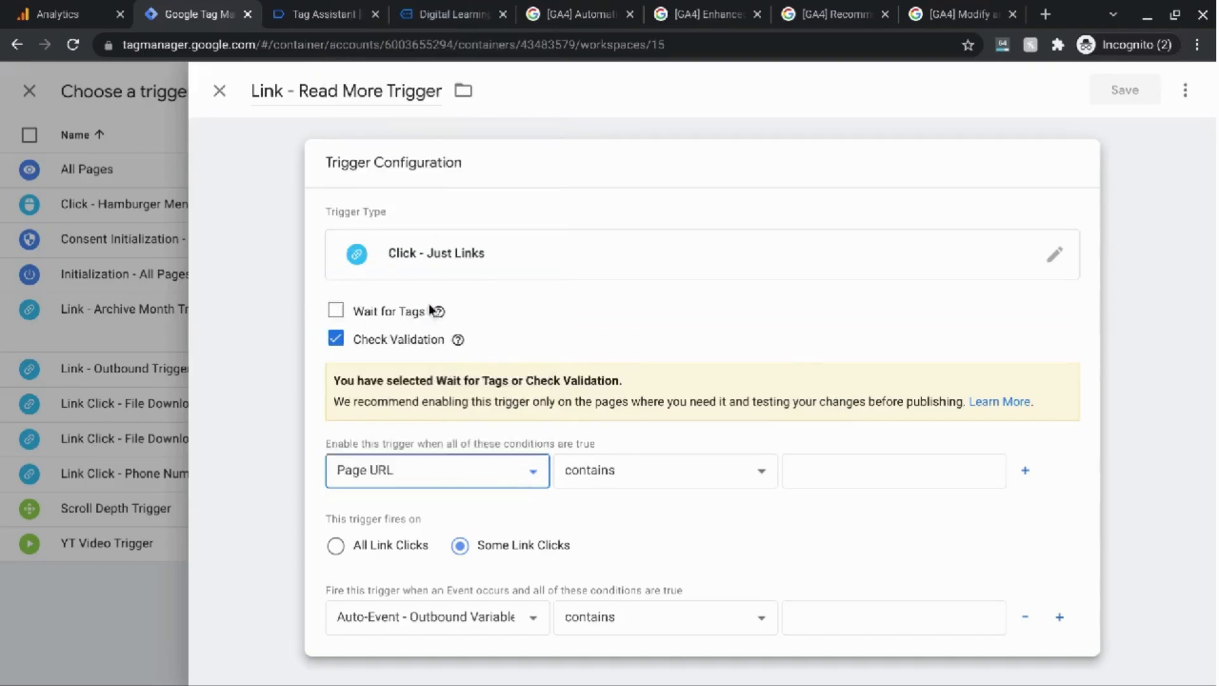
pyautogui.click(694, 470)
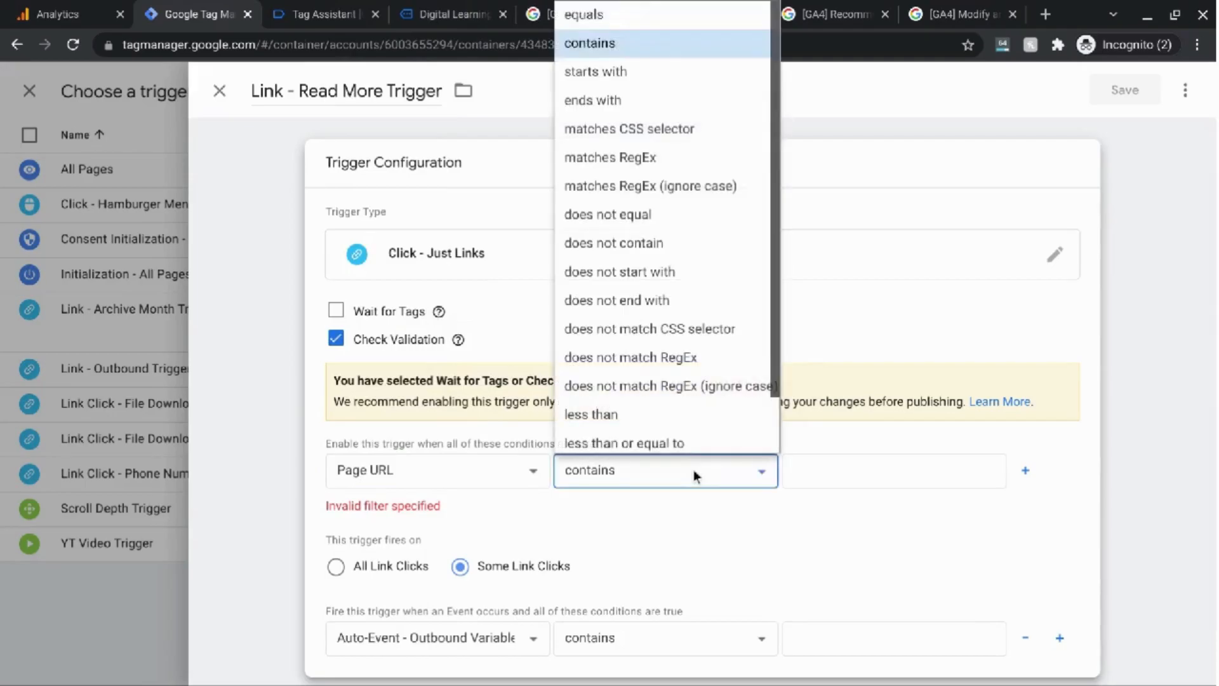
pyautogui.scroll(-1, 665, 127)
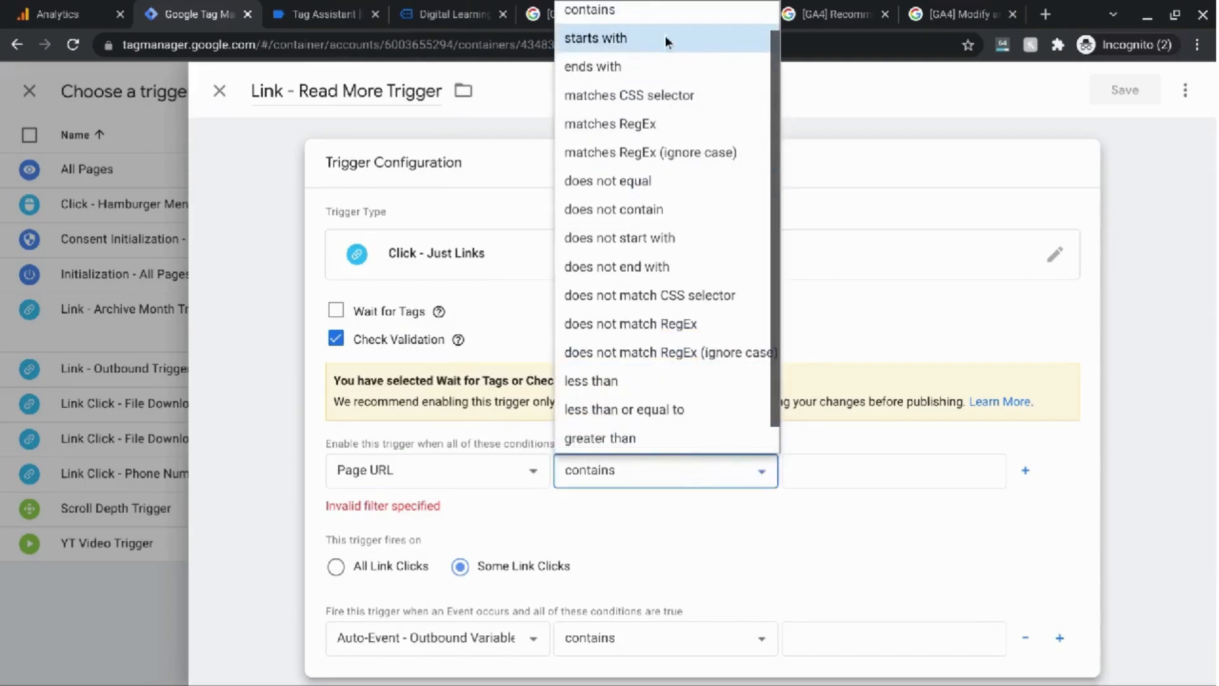
pyautogui.click(669, 120)
pyautogui.click(839, 476)
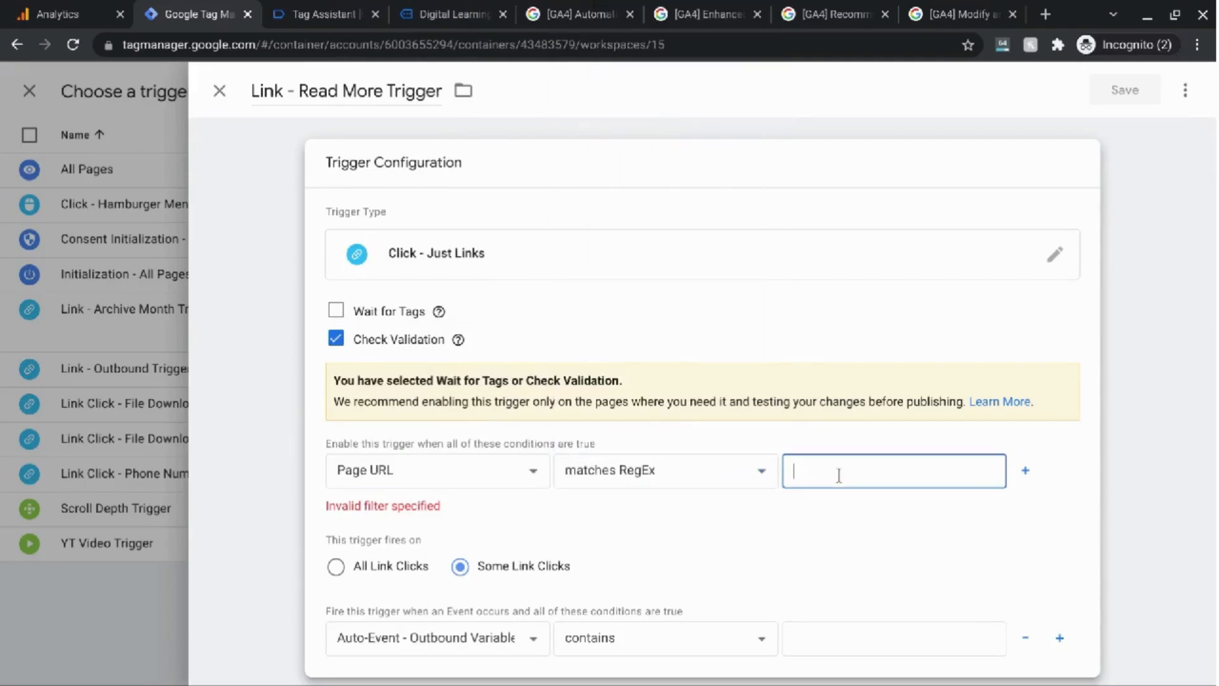
pyautogui.write('.*')
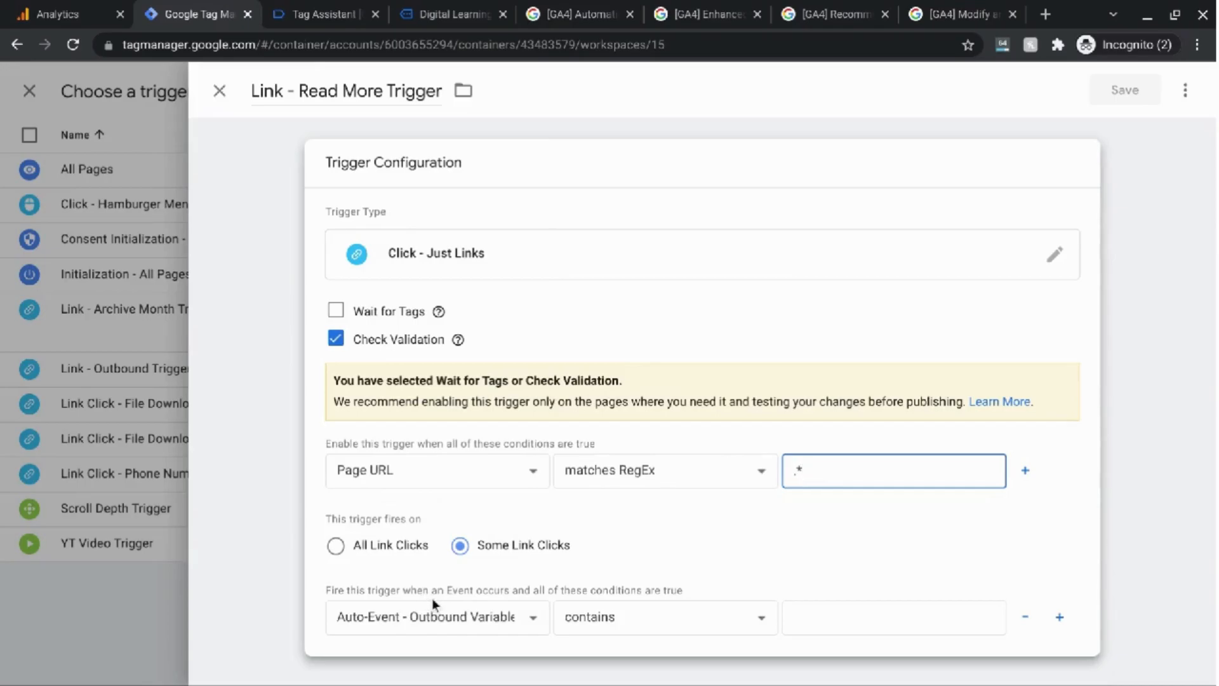
# Set the trigger's firing condition to Click Element with the matches CSS selector operator
pyautogui.click(470, 616)
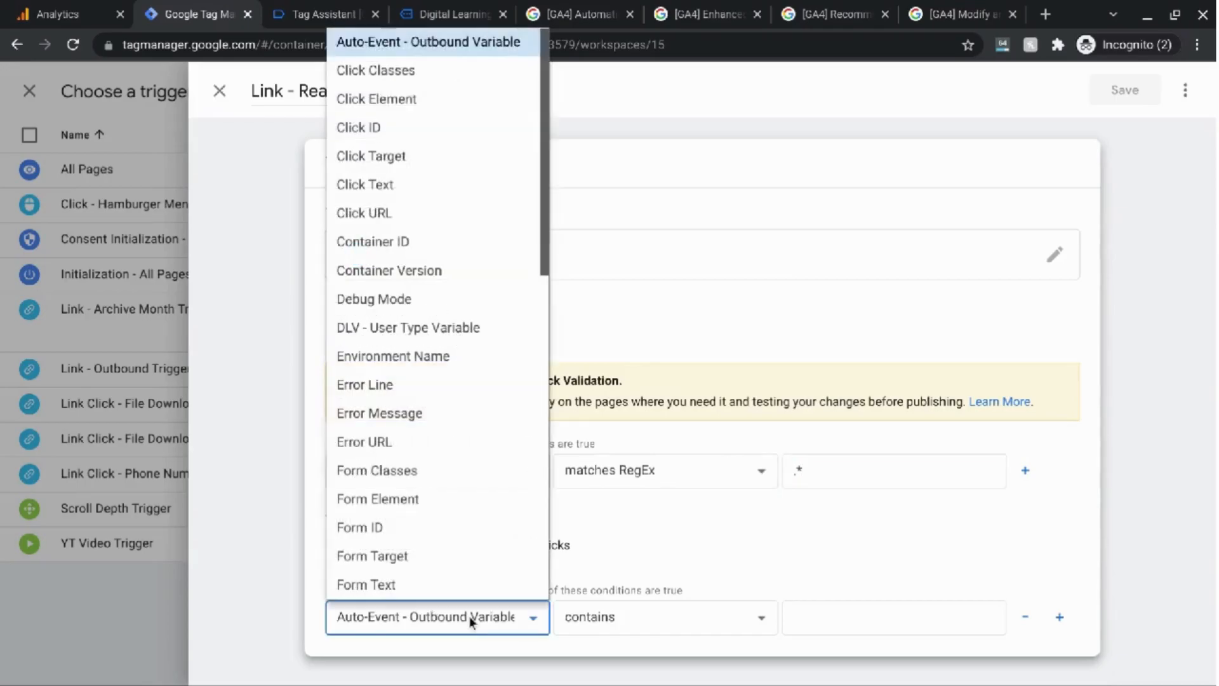
pyautogui.scroll(-1, 478, 572)
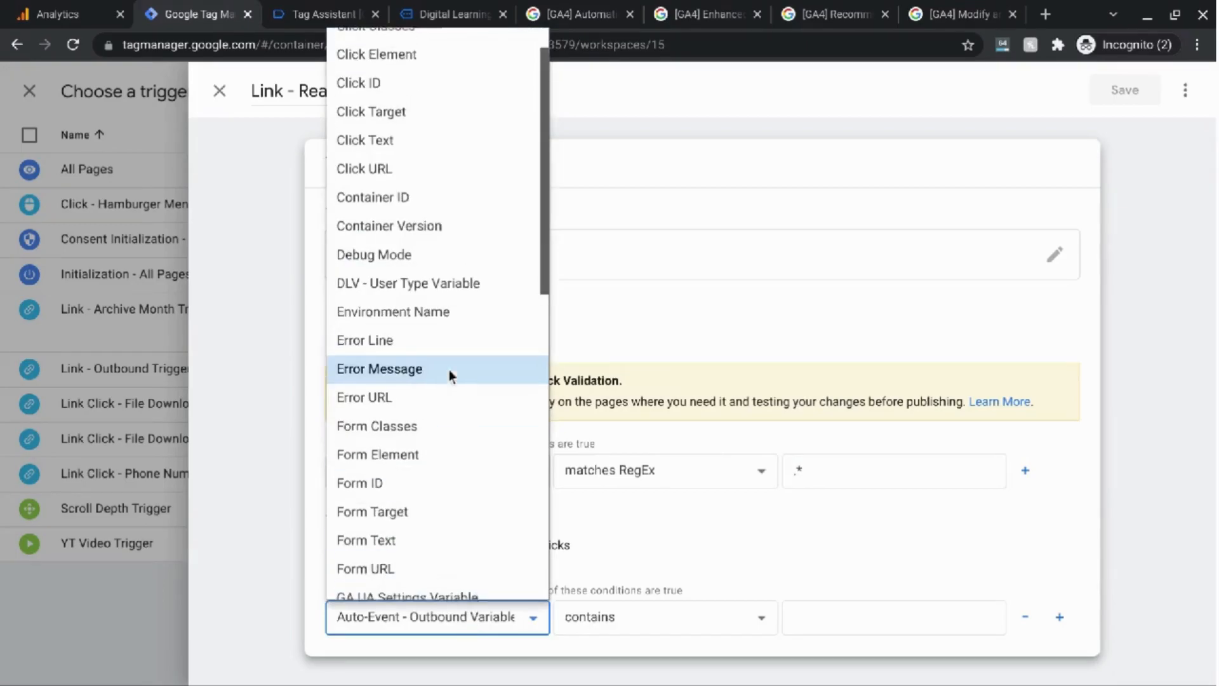
pyautogui.scroll(1, 449, 370)
pyautogui.click(449, 105)
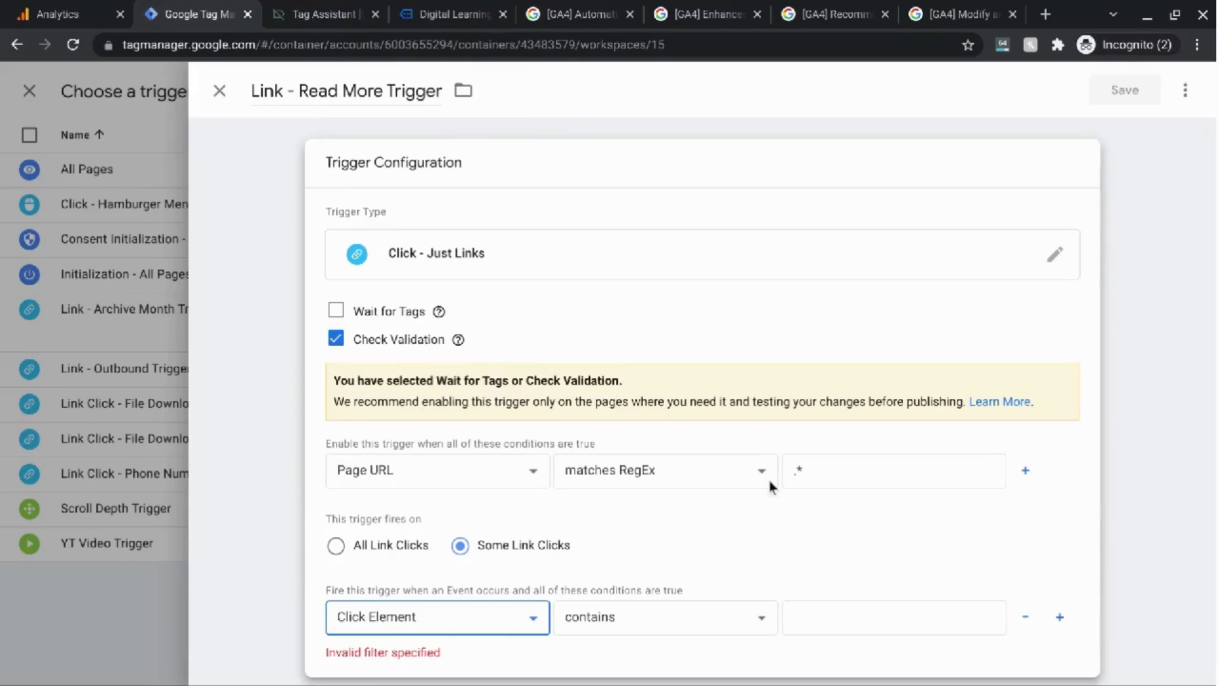
pyautogui.click(729, 619)
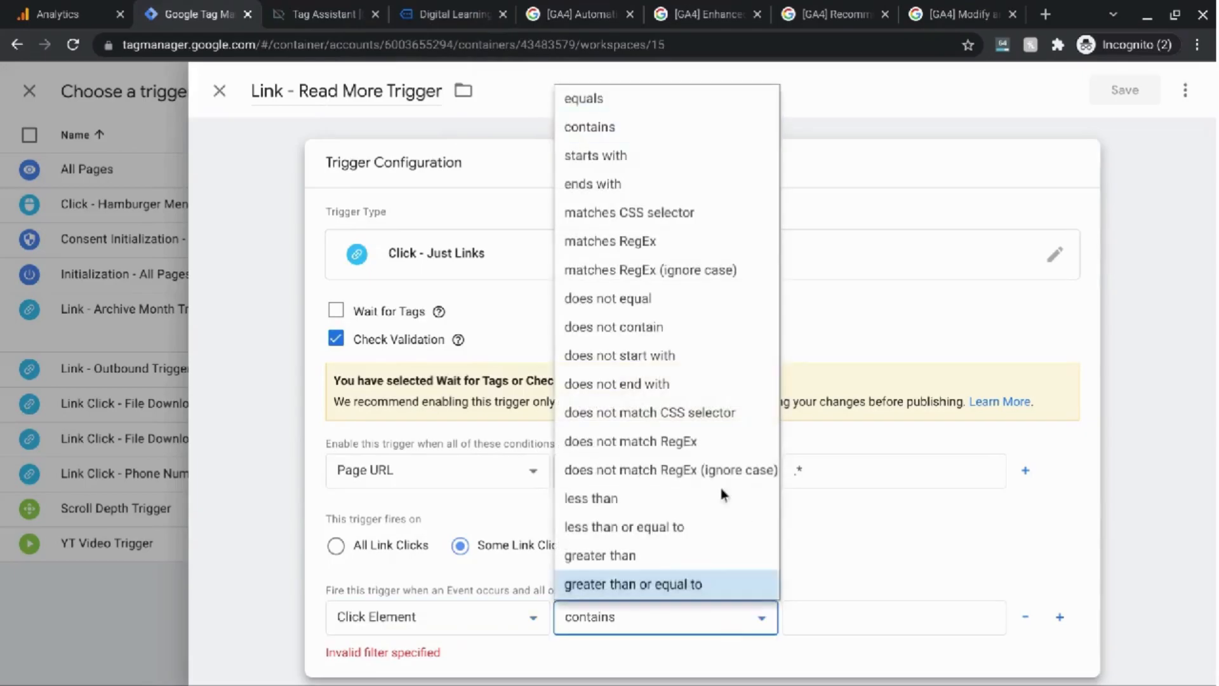
pyautogui.click(699, 221)
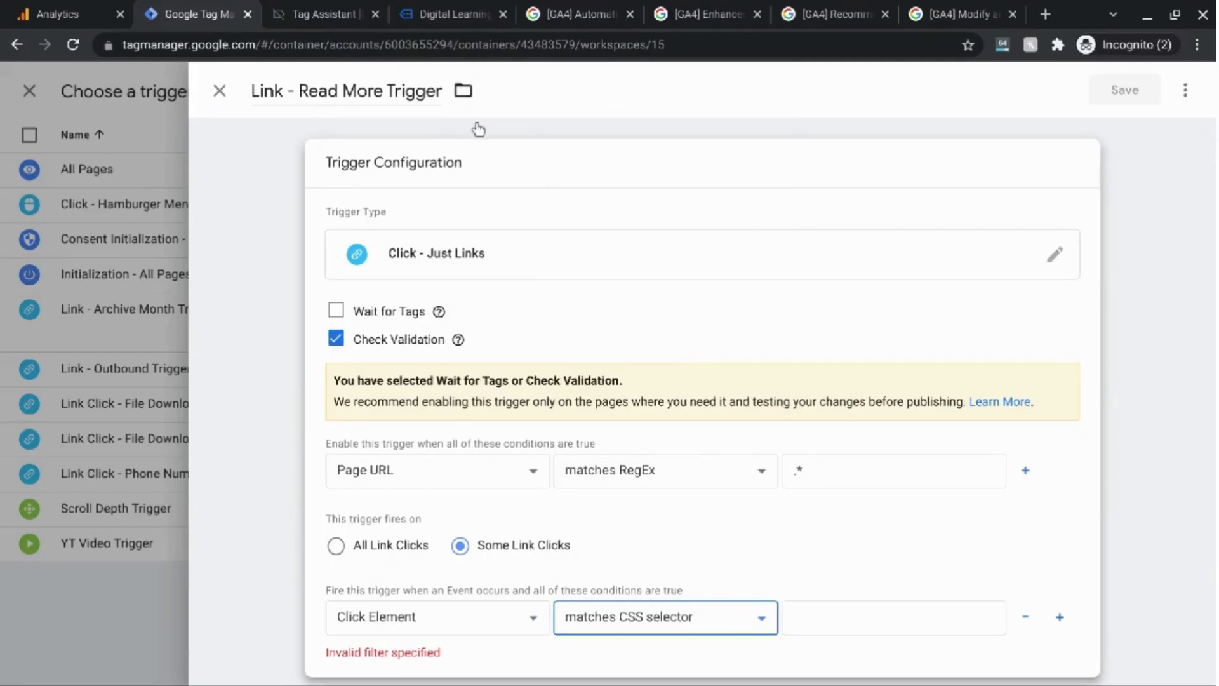
# Follow a READ MORE link on the sandbox site and examine the resulting Link Click event's variables in Tag Assistant
pyautogui.click(448, 14)
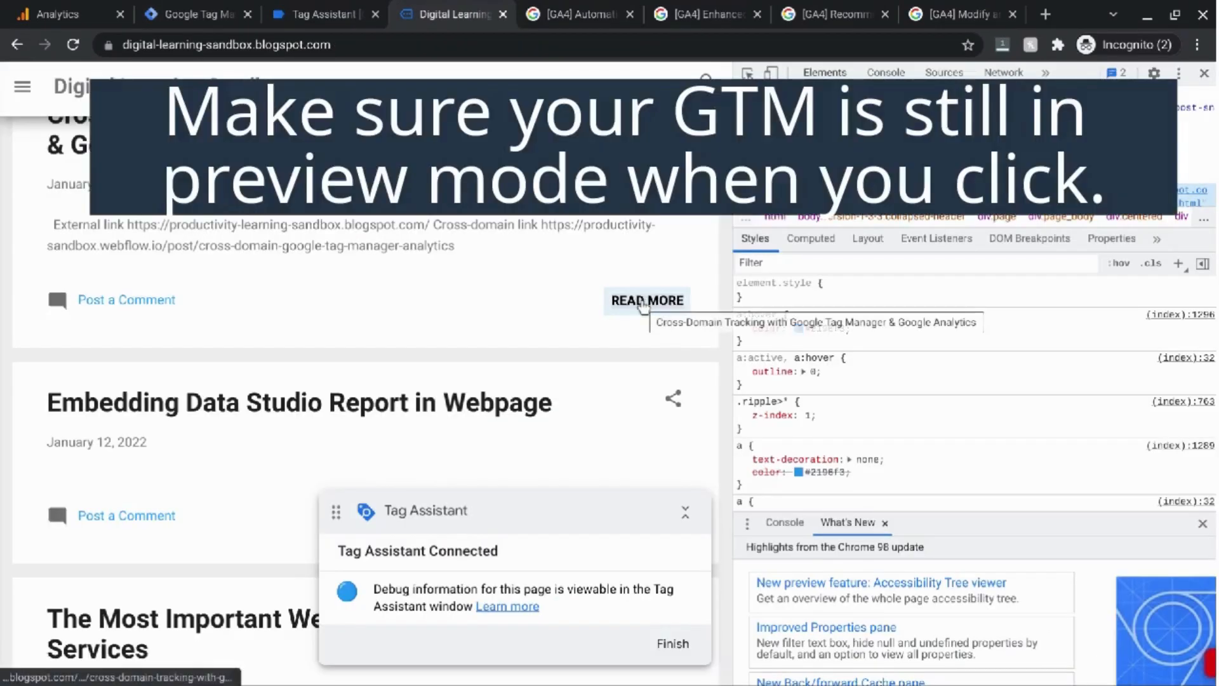
pyautogui.click(644, 308)
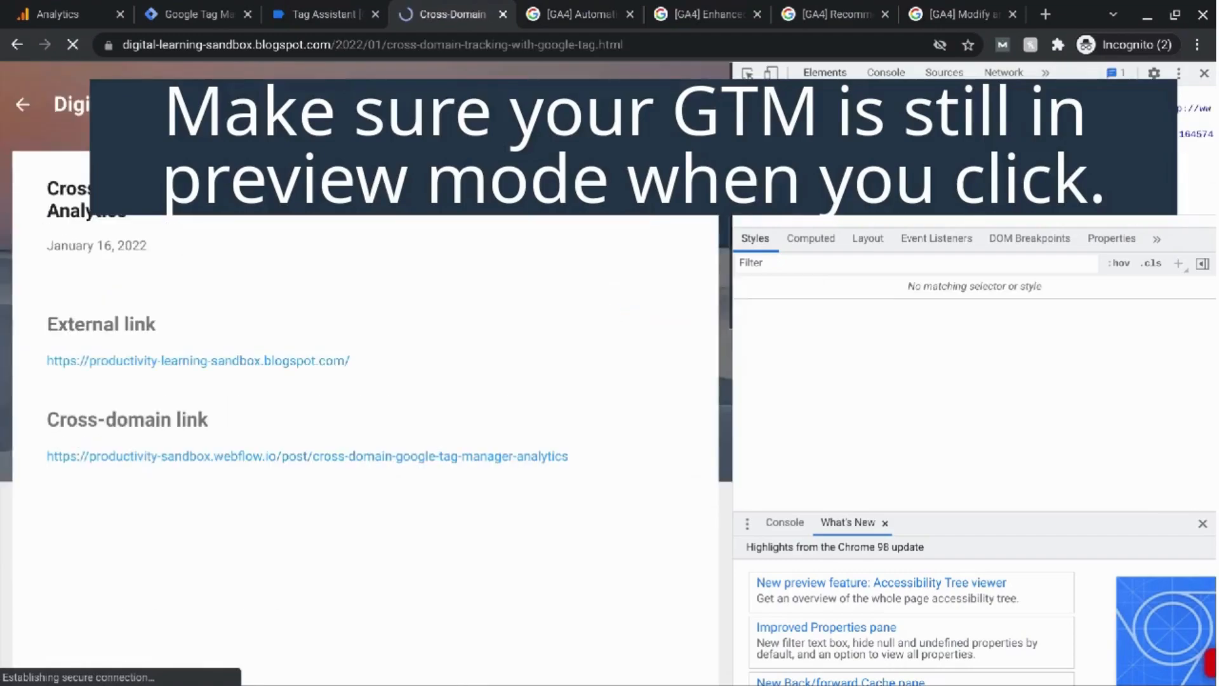
pyautogui.click(314, 14)
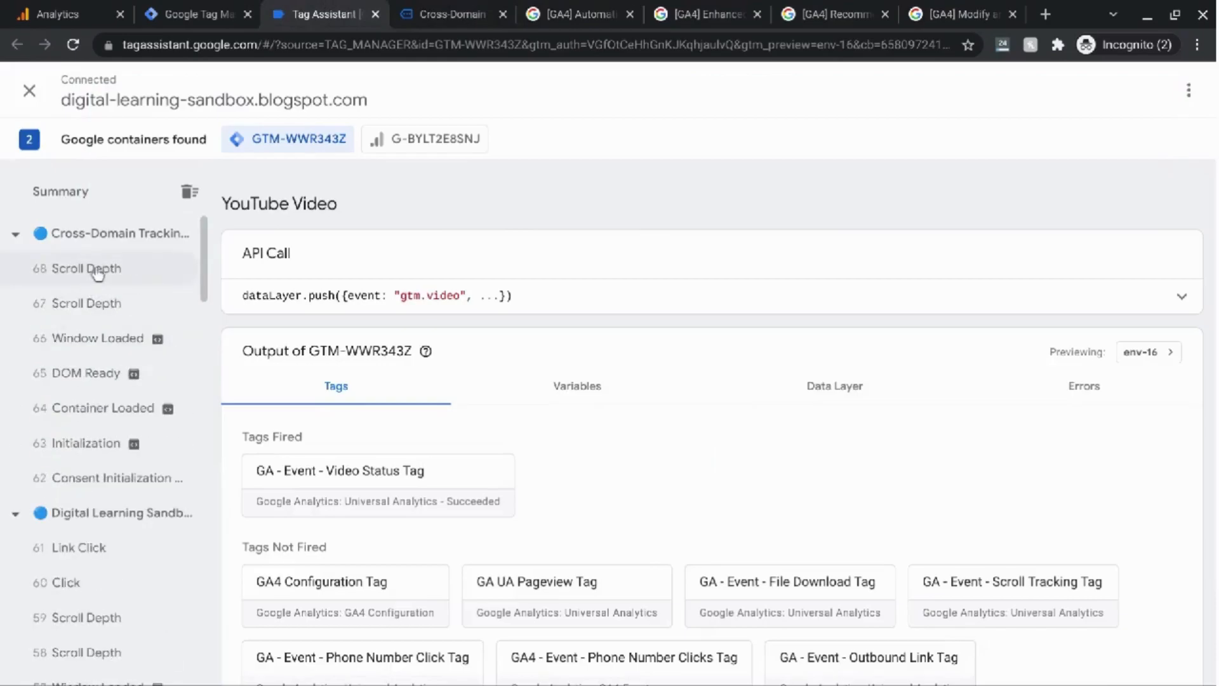
pyautogui.scroll(-2, 73, 482)
pyautogui.click(97, 466)
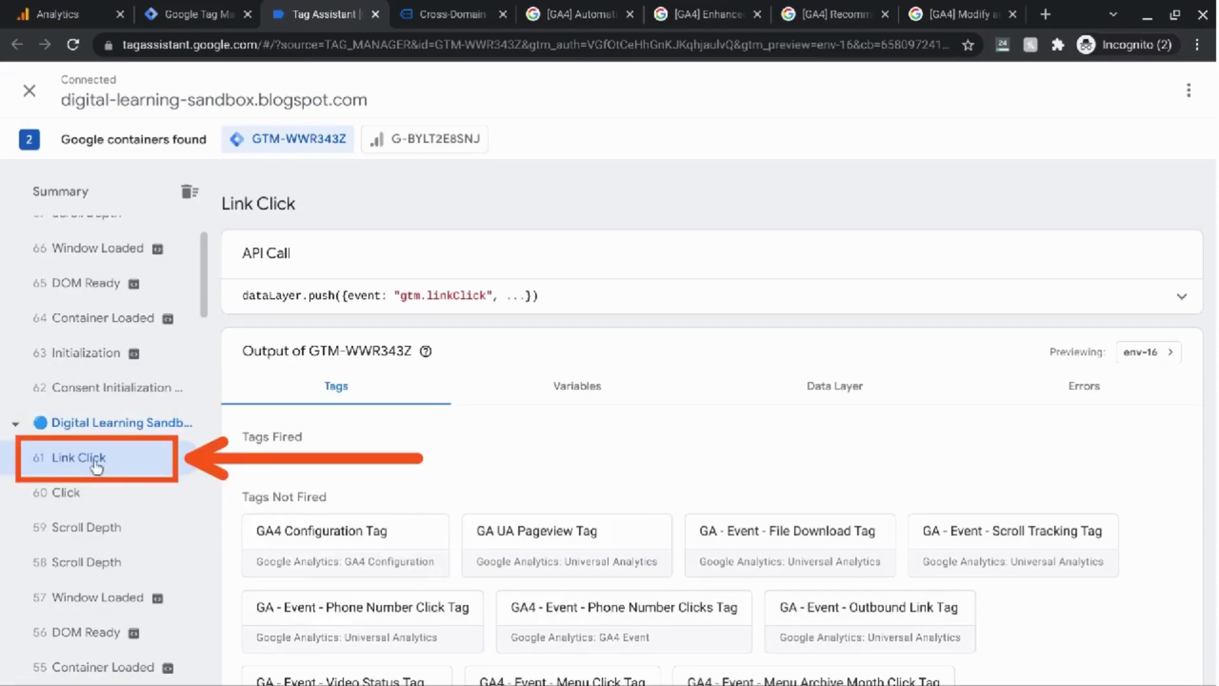
pyautogui.click(574, 392)
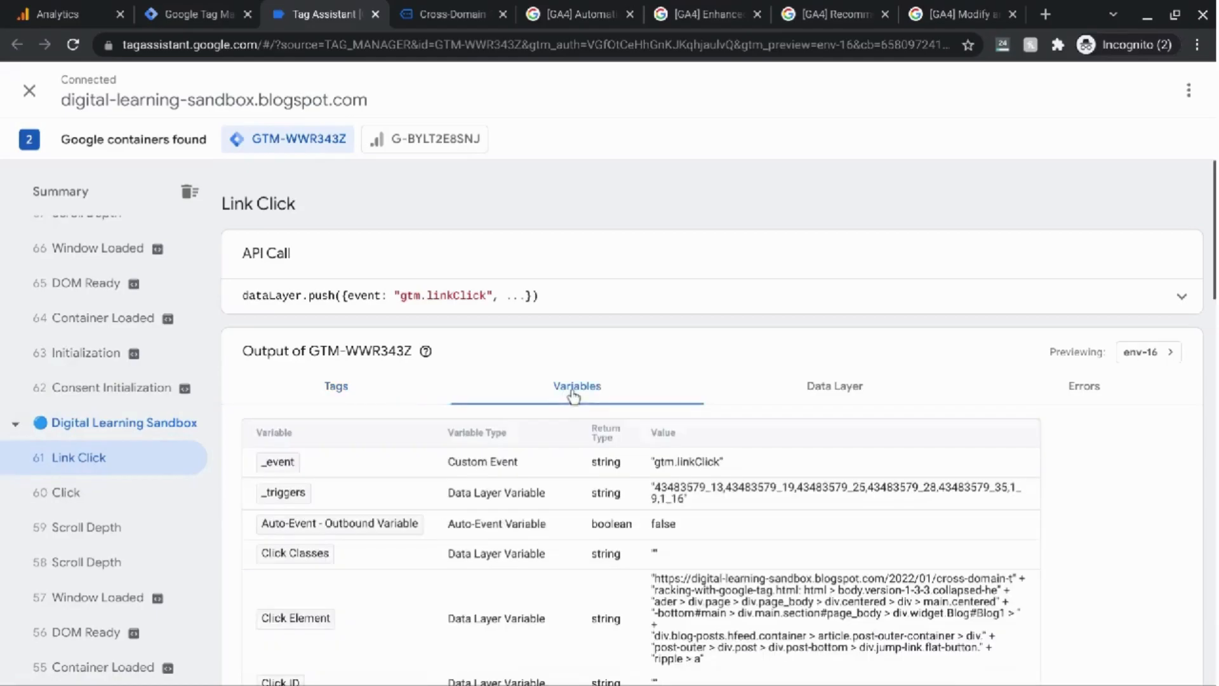
pyautogui.scroll(-4, 757, 381)
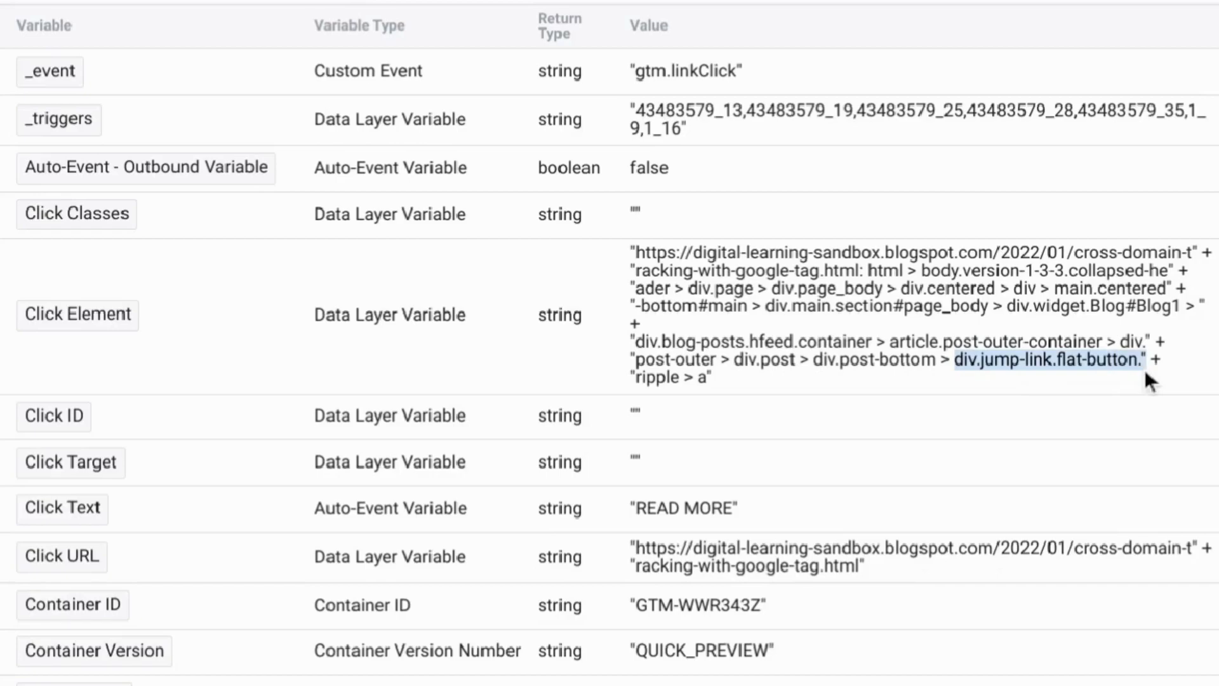
# Copy the end of the Click Element value from div.jump-link.flat-button. through ripple
pyautogui.hotkey('shift', 'Right')
pyautogui.hotkey('shift', 'Right')
pyautogui.hotkey('shift', 'Right')
pyautogui.hotkey('shift', 'Right')
pyautogui.hotkey('shift', 'Right')
pyautogui.hotkey('shift', 'Right')
pyautogui.hotkey('shift', 'Right')
pyautogui.hotkey('shift', 'Right')
pyautogui.hotkey('shift', 'Right')
pyautogui.hotkey('shift', 'Right')
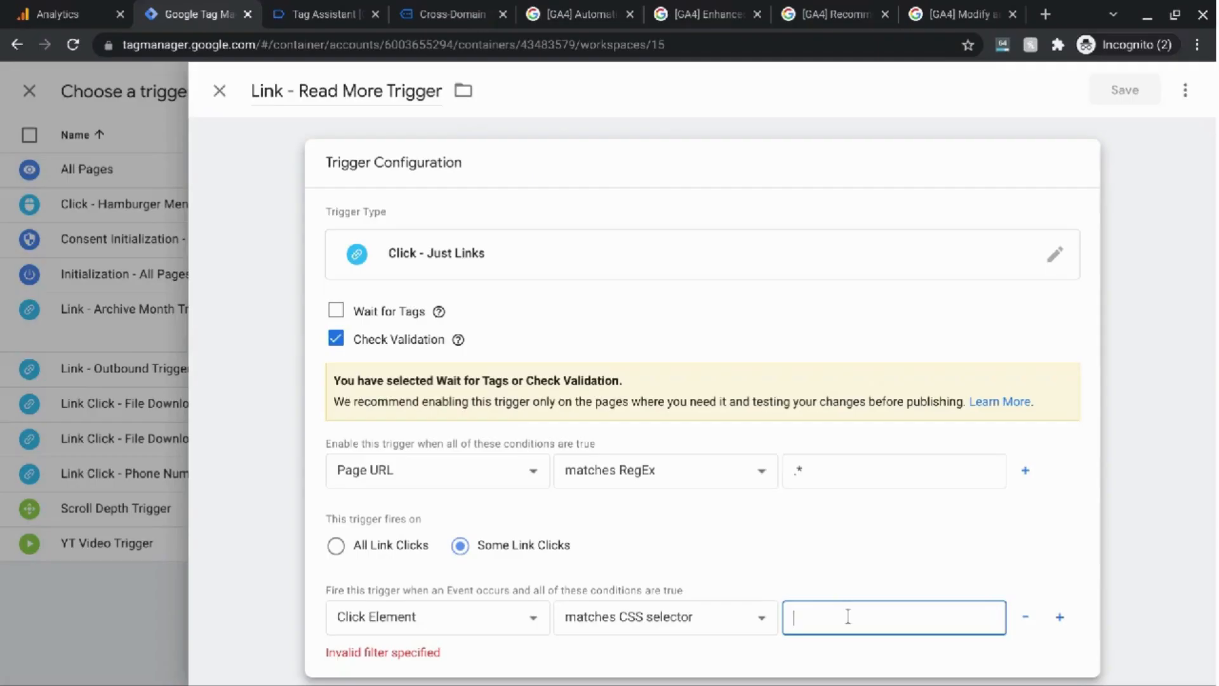
# In Tag Manager, set the Click Element condition's CSS selector to div.jump-link.flat-button.ripple > a, without the copied quotes and plus sign
pyautogui.write('div.jump-link.flat-button." + "ripple')
pyautogui.press('Left')
pyautogui.press('Left')
pyautogui.press('Left')
pyautogui.press('Left')
pyautogui.press('Left')
pyautogui.press('Left')
pyautogui.press('BackSpace')
pyautogui.press('BackSpace')
pyautogui.press('BackSpace')
pyautogui.press('BackSpace')
pyautogui.press('BackSpace')
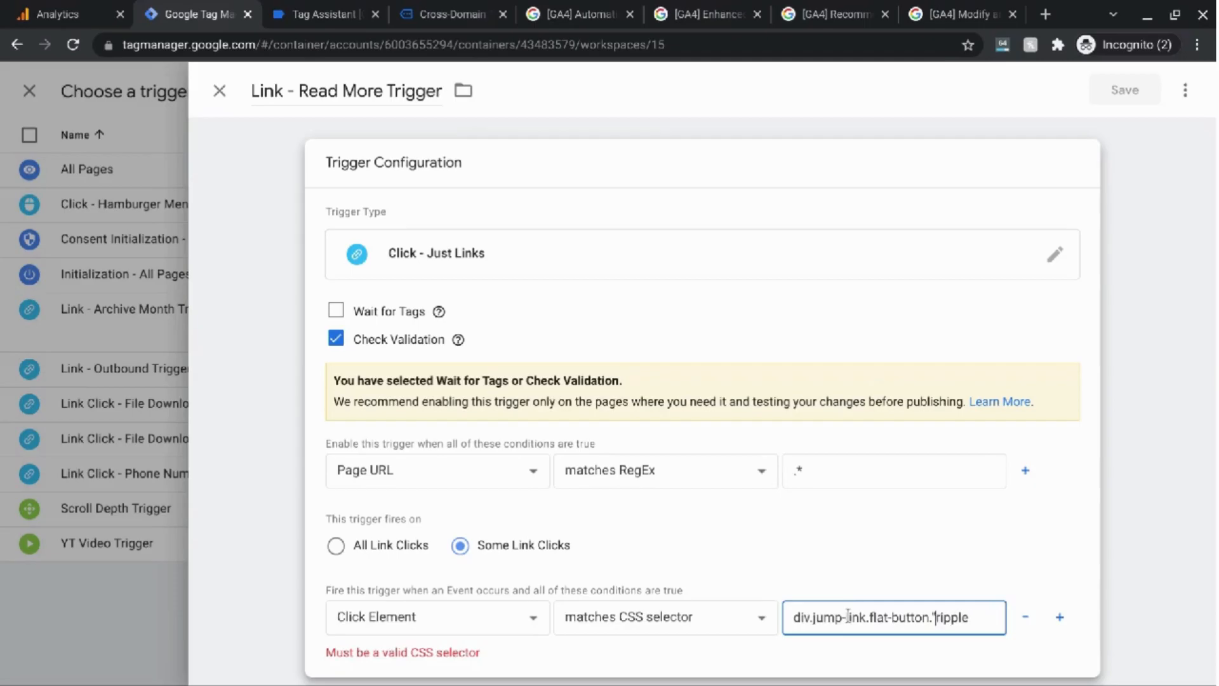
pyautogui.press('BackSpace')
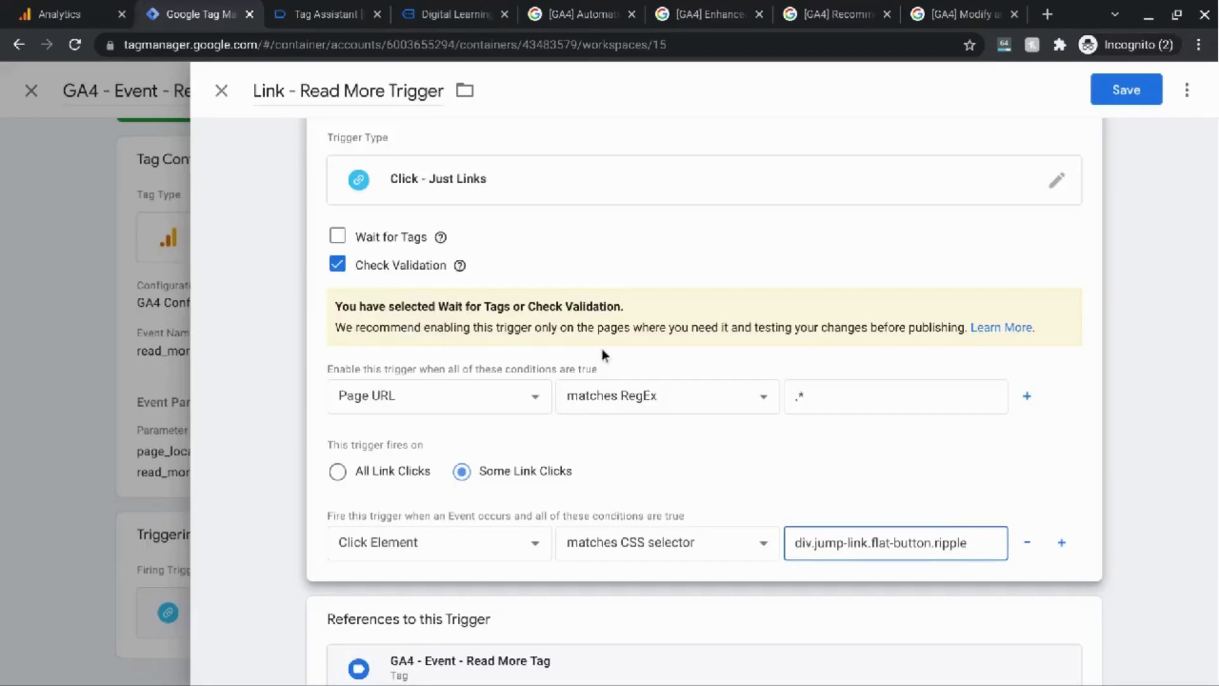
pyautogui.write('> a')
# Add a second firing condition requiring Click Text to equal READ MORE
pyautogui.click(1063, 544)
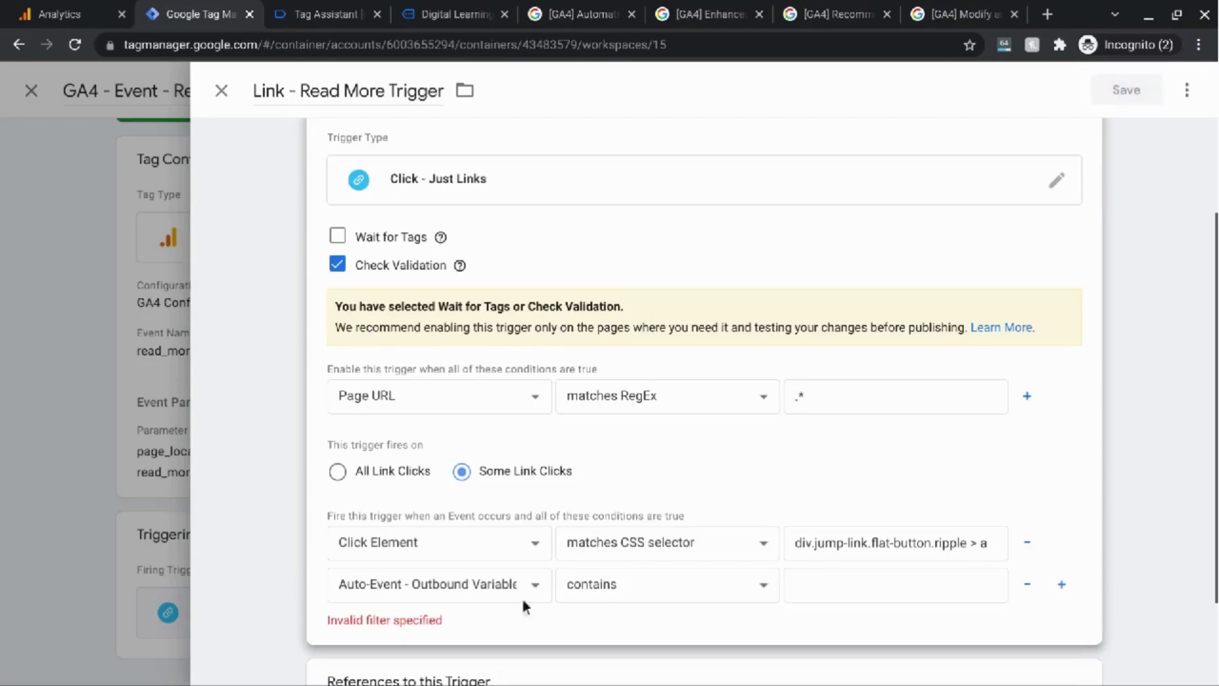
pyautogui.click(482, 585)
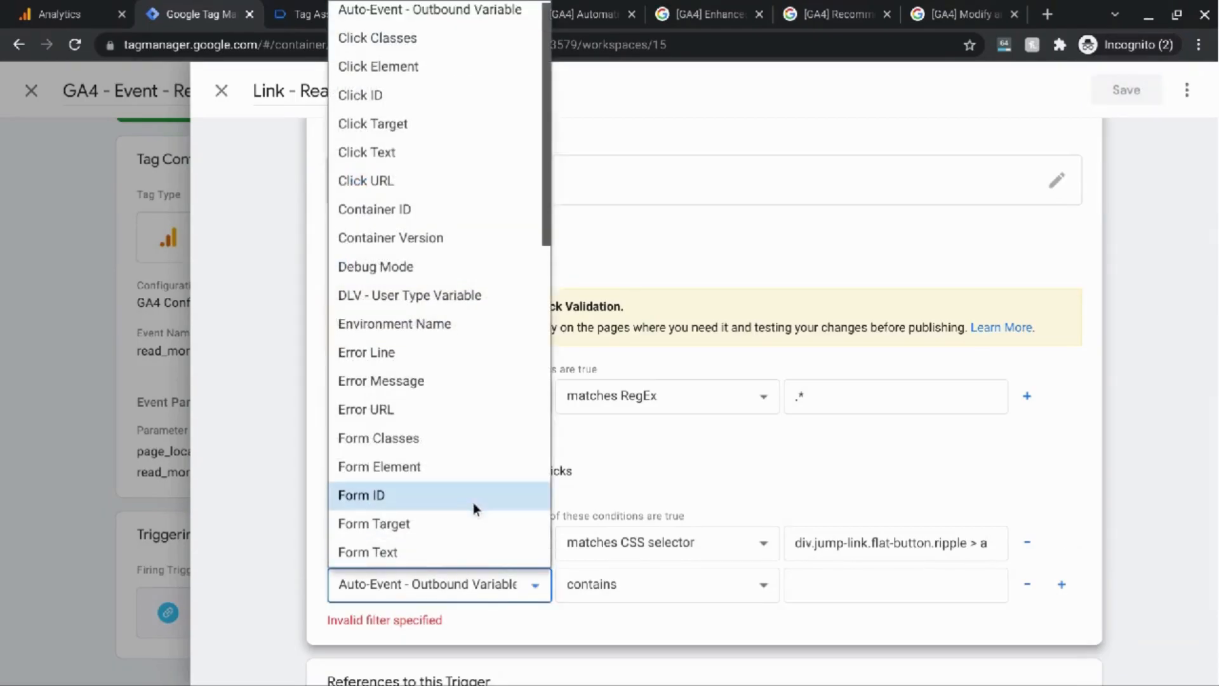
pyautogui.click(455, 159)
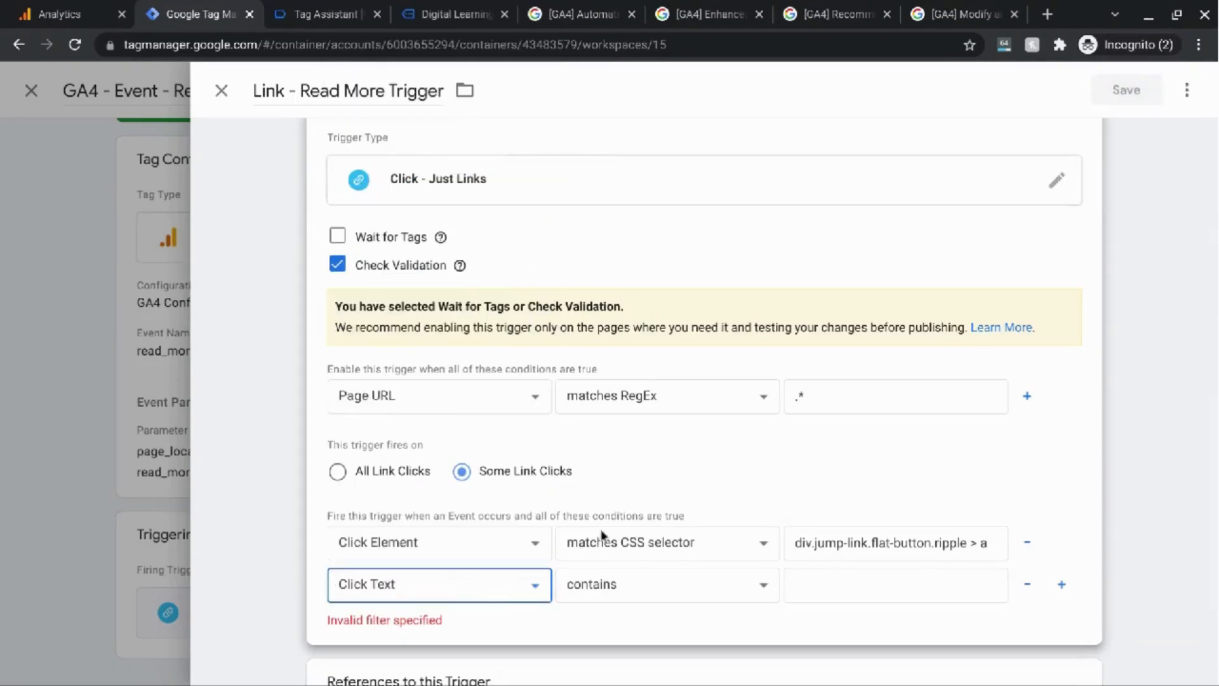
pyautogui.click(684, 593)
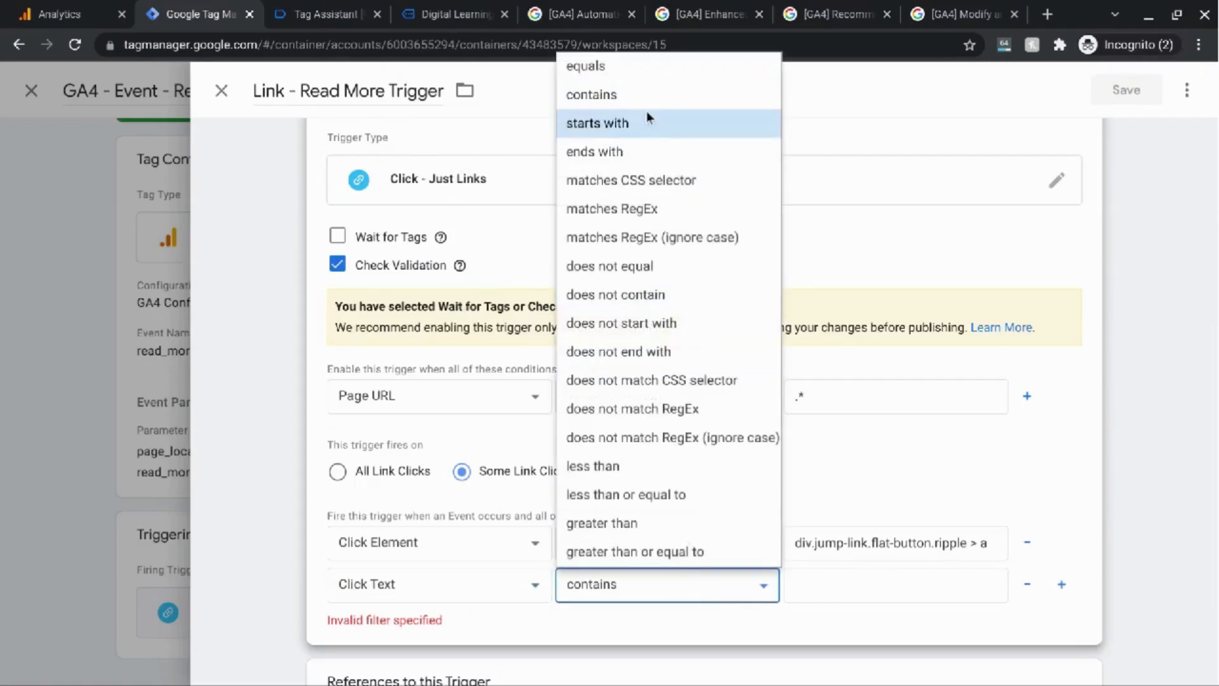
pyautogui.click(637, 70)
pyautogui.click(855, 581)
pyautogui.write('READ MO')
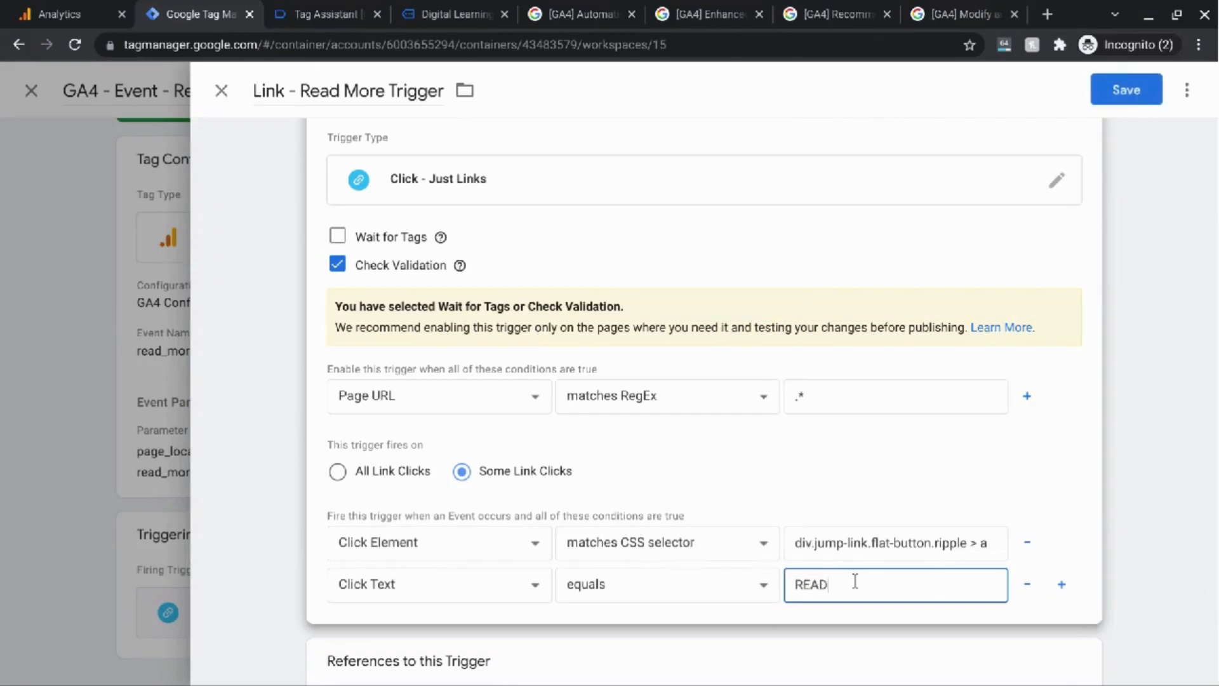
pyautogui.write('RE')
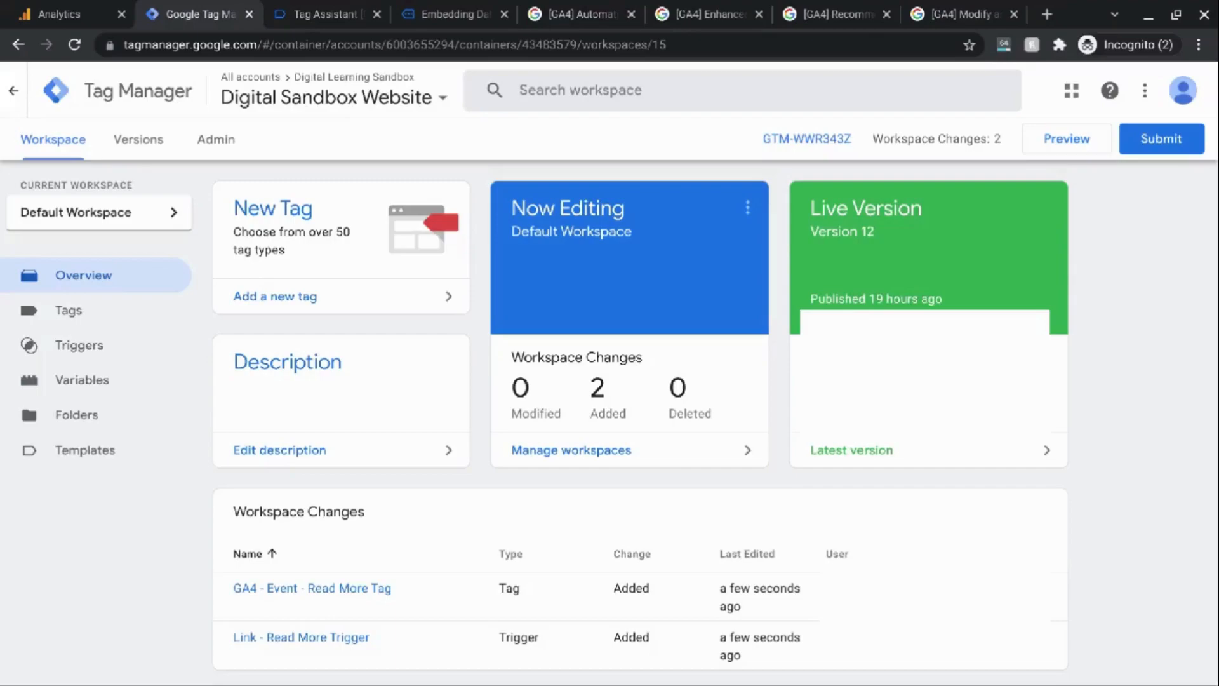
# Preview the workspace, connect Tag Assistant to the Digital Learning Sandbox site, and switch to that site
pyautogui.click(1064, 144)
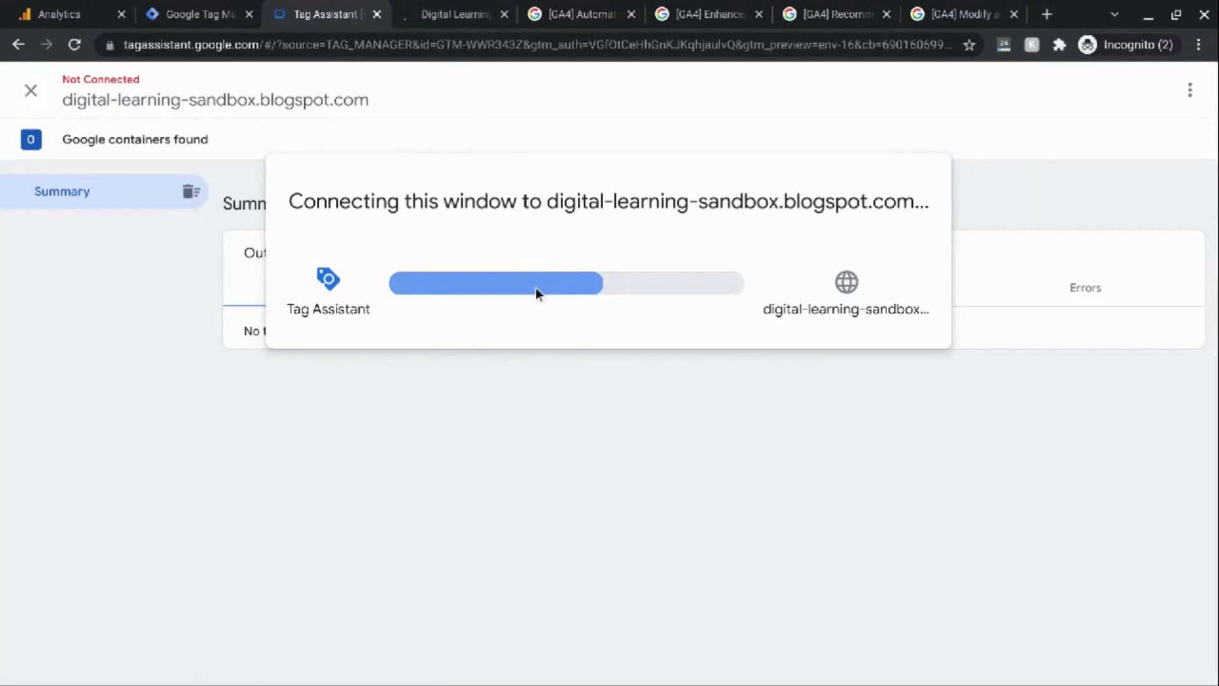
pyautogui.click(604, 397)
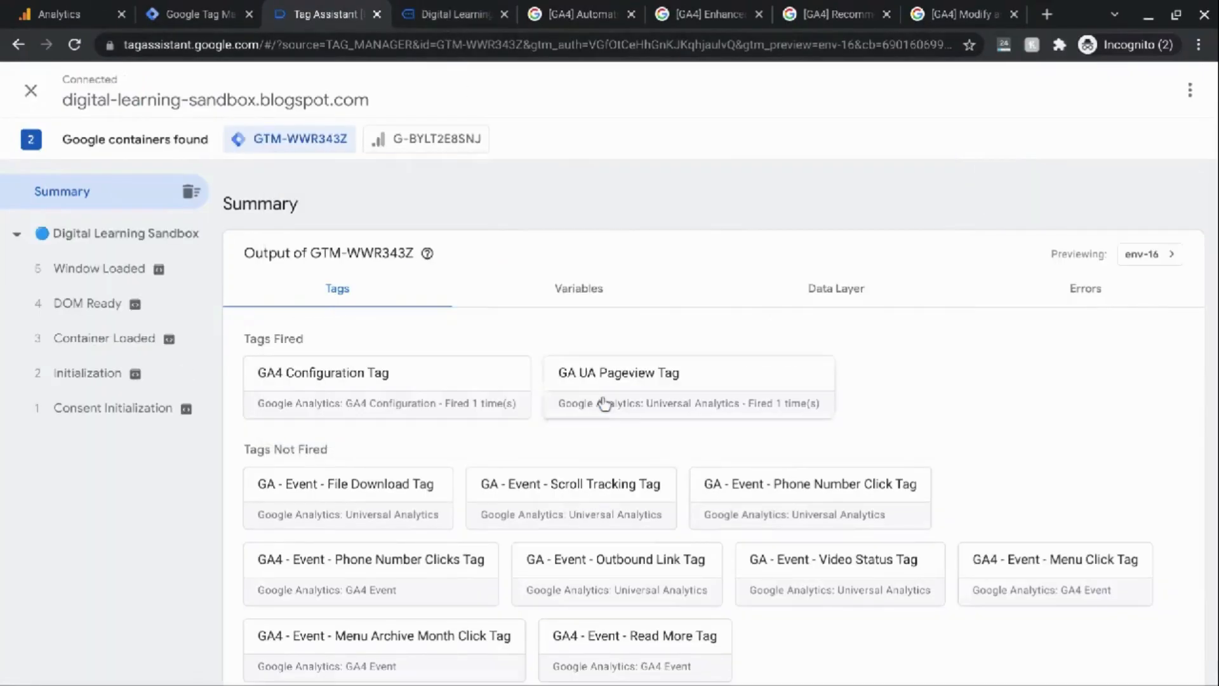
pyautogui.click(437, 20)
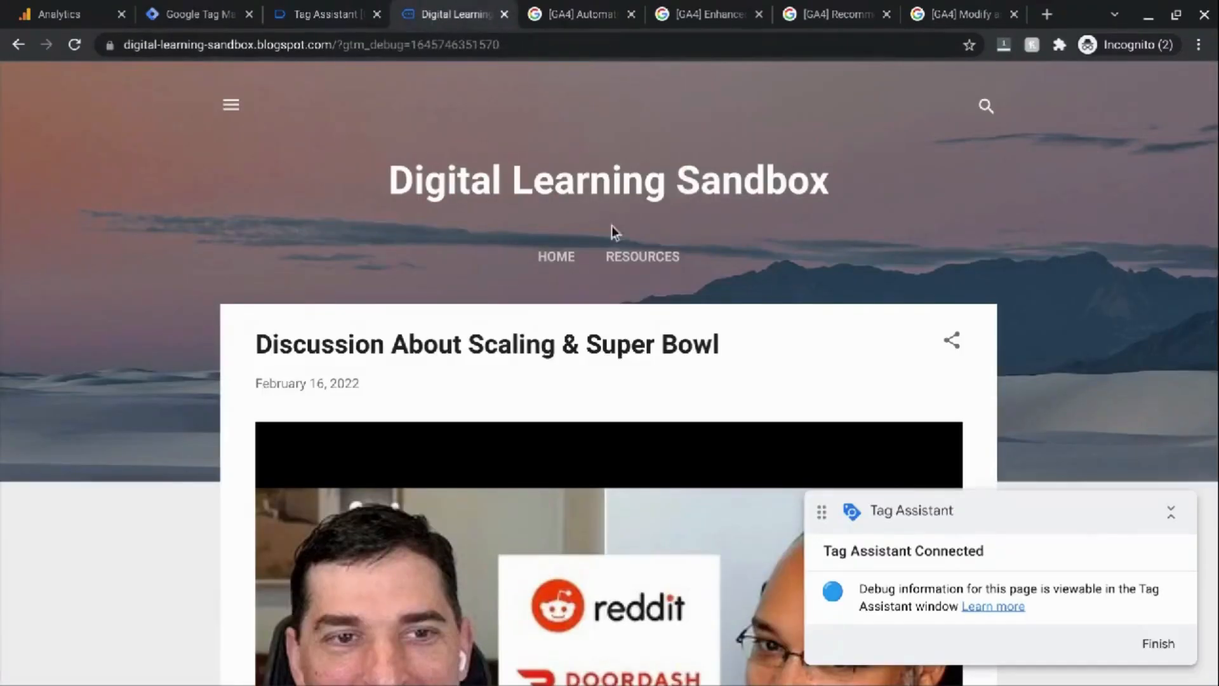
# Move the collapsed Tag Assistant badge aside and follow the READ MORE link of "The Most Important Website Builder Features and Services"
pyautogui.click(1174, 515)
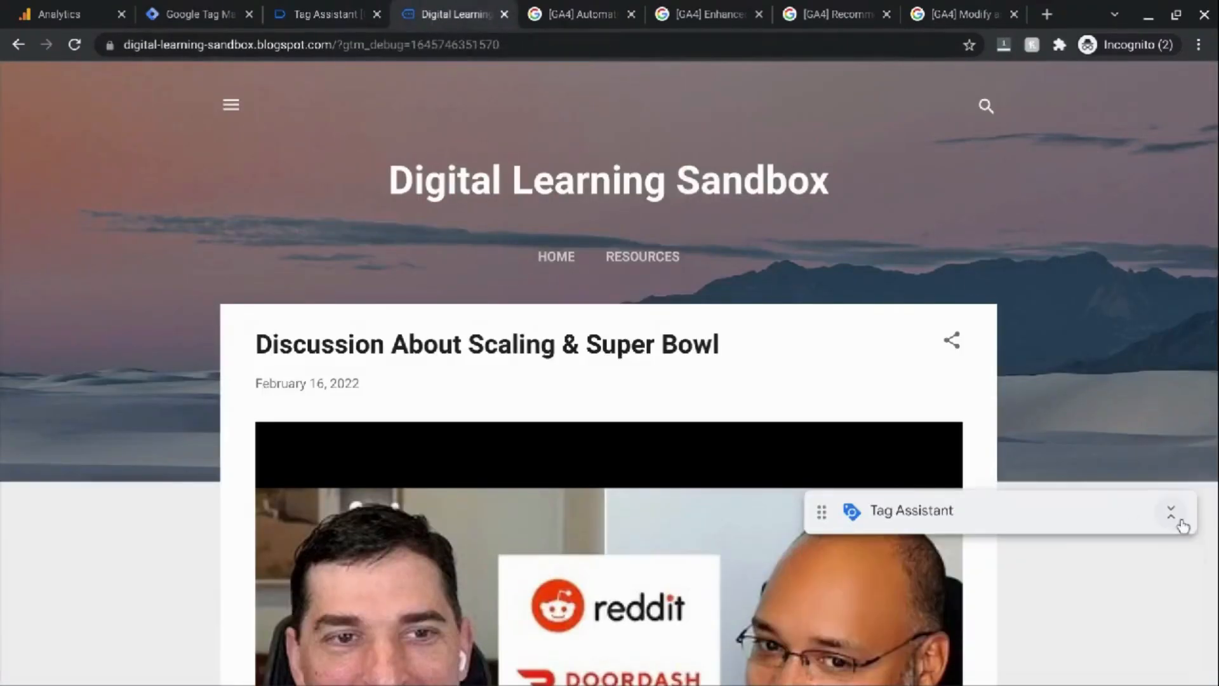
pyautogui.moveTo(822, 511); pyautogui.dragTo(849, 643)
pyautogui.scroll(-6, 581, 400)
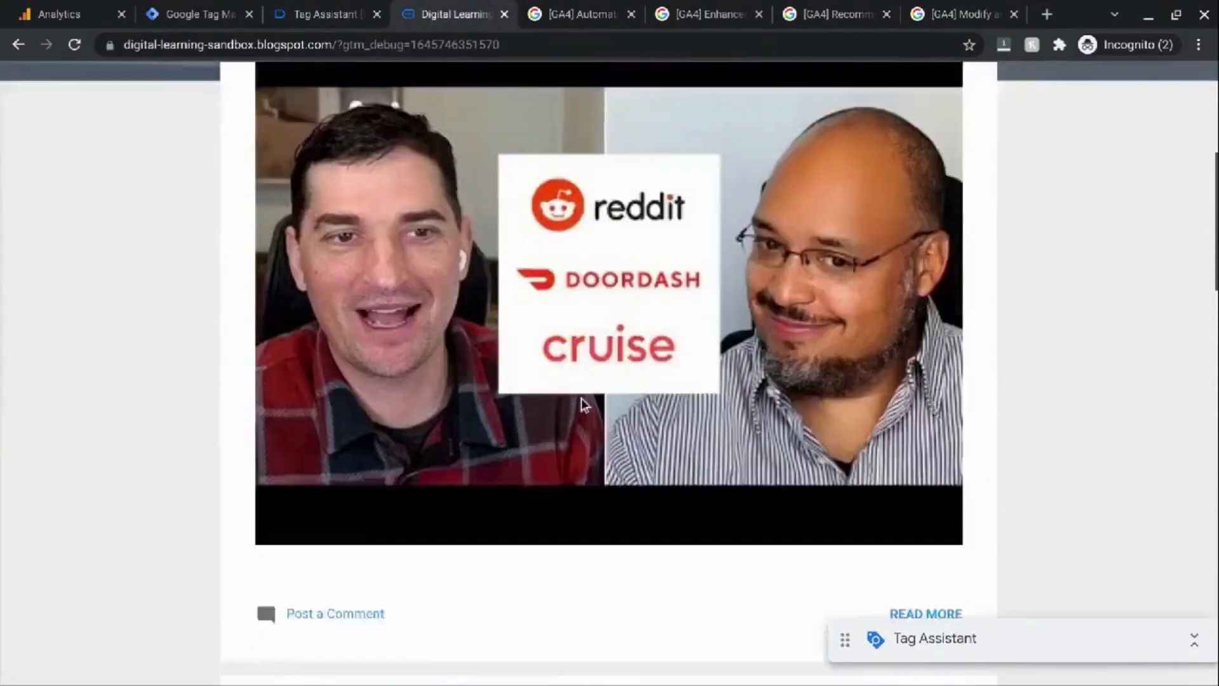
pyautogui.scroll(-10, 584, 405)
pyautogui.scroll(-7, 583, 403)
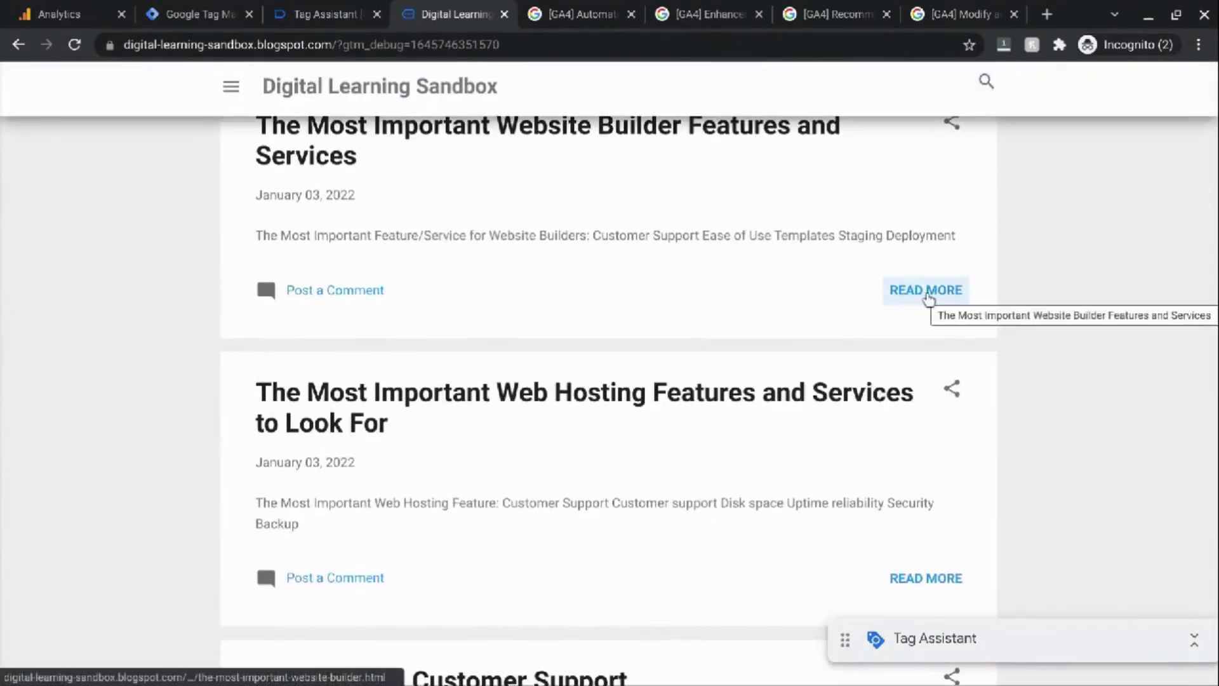
pyautogui.click(909, 304)
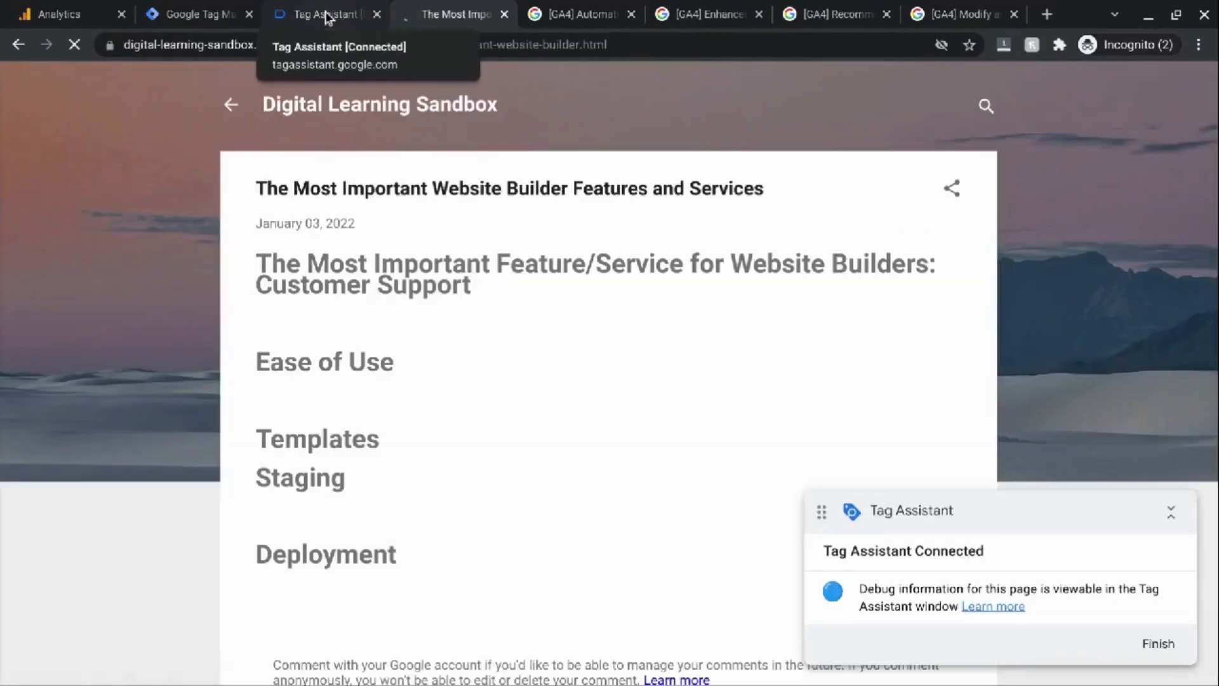
# In Tag Assistant, examine the page_location and link_url values that GA4 - Event - Read More Tag sent on the Link Click event
pyautogui.click(326, 15)
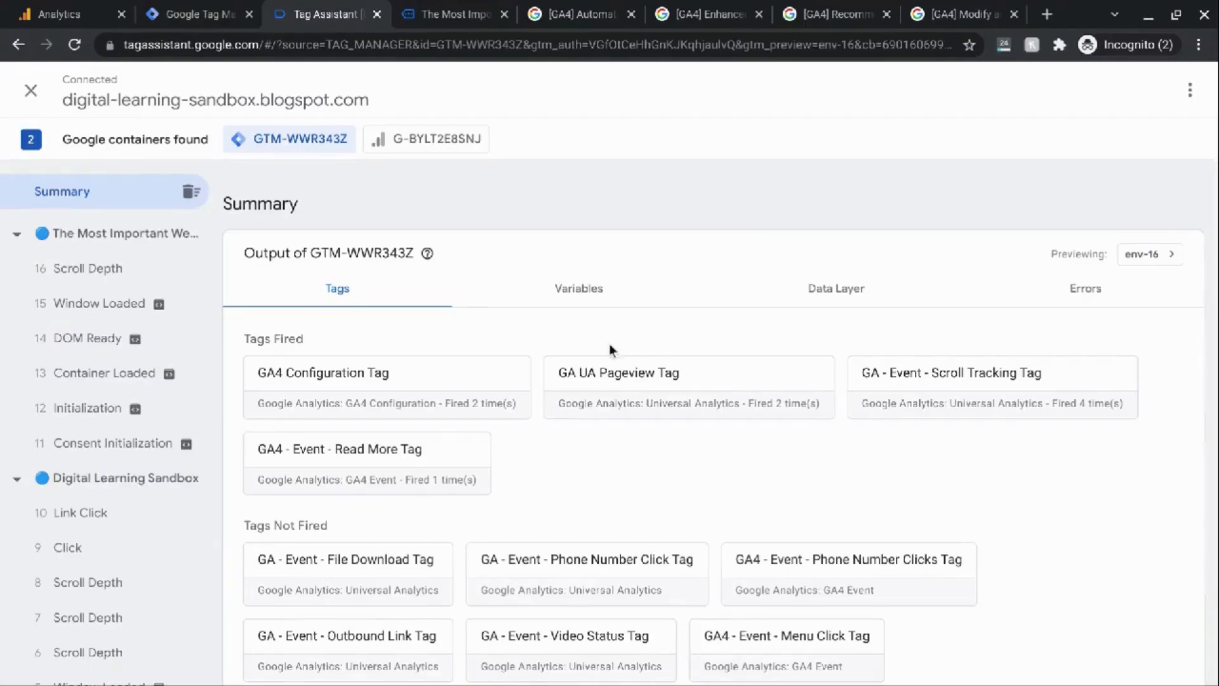
pyautogui.click(360, 464)
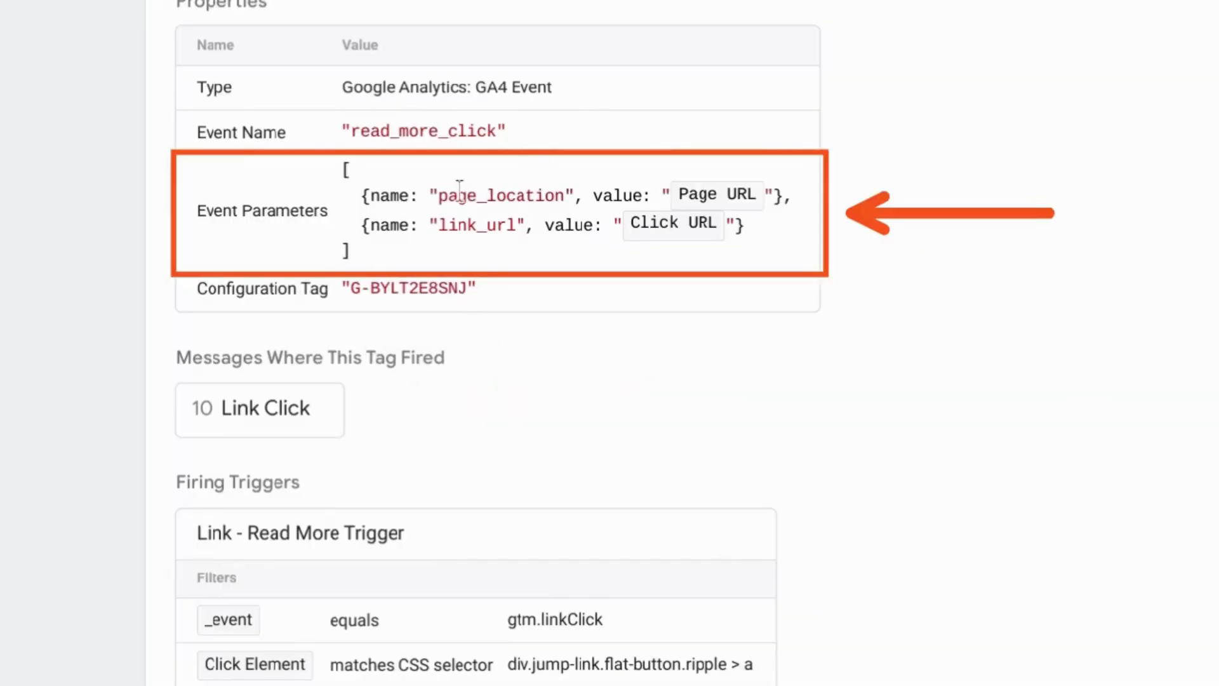
pyautogui.click(267, 419)
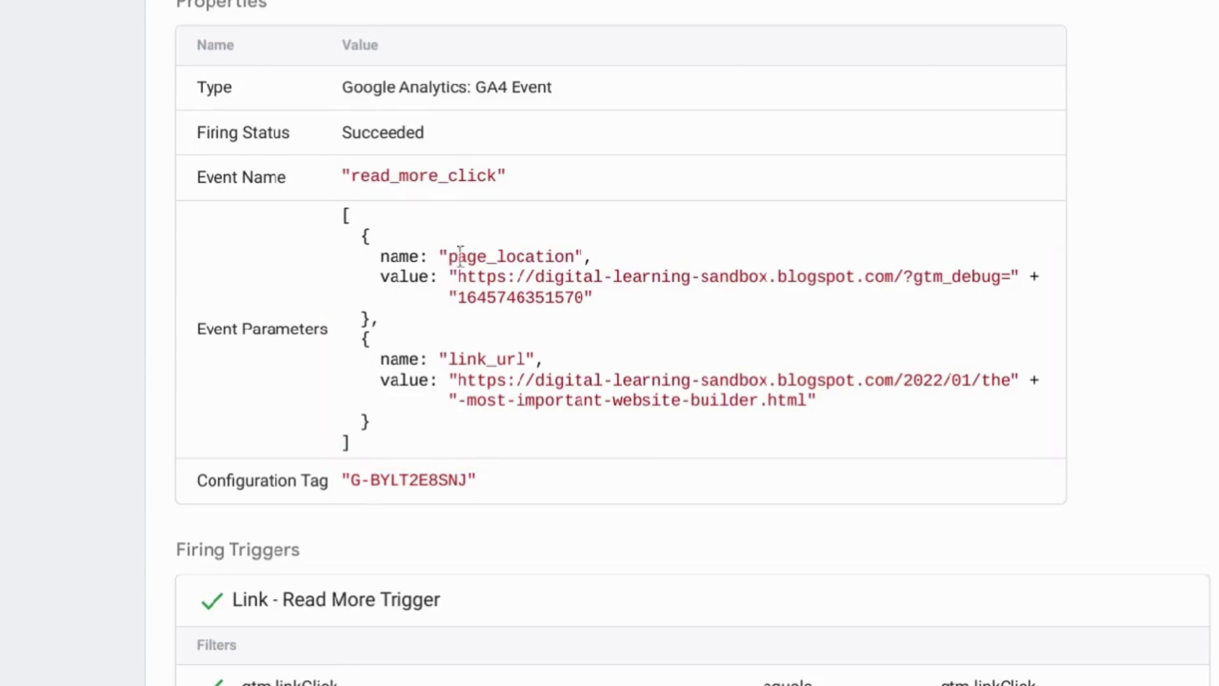
pyautogui.moveTo(446, 257); pyautogui.dragTo(586, 298)
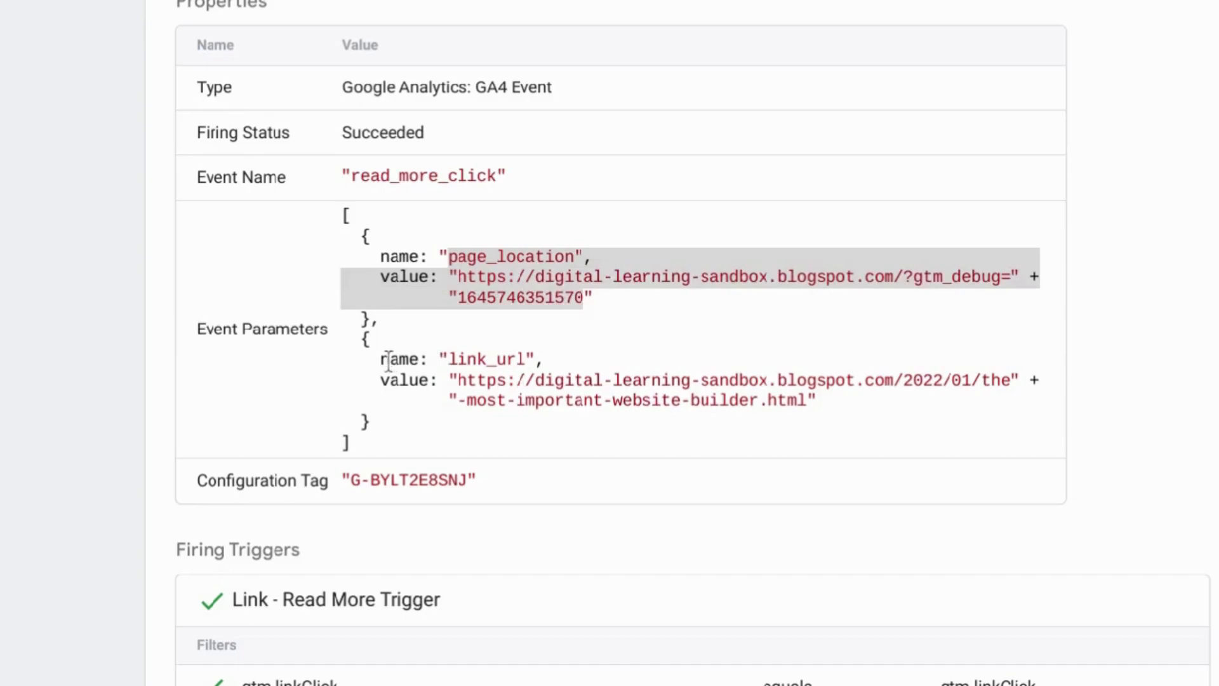
pyautogui.moveTo(381, 359); pyautogui.dragTo(563, 416)
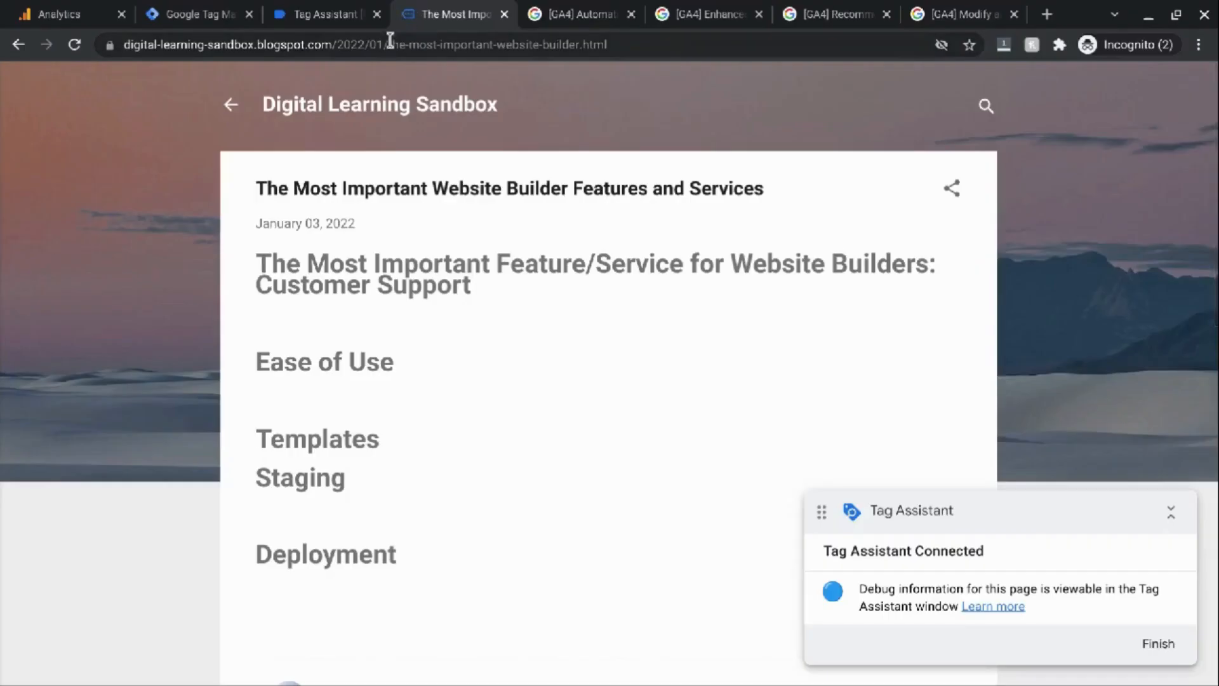
pyautogui.click(324, 14)
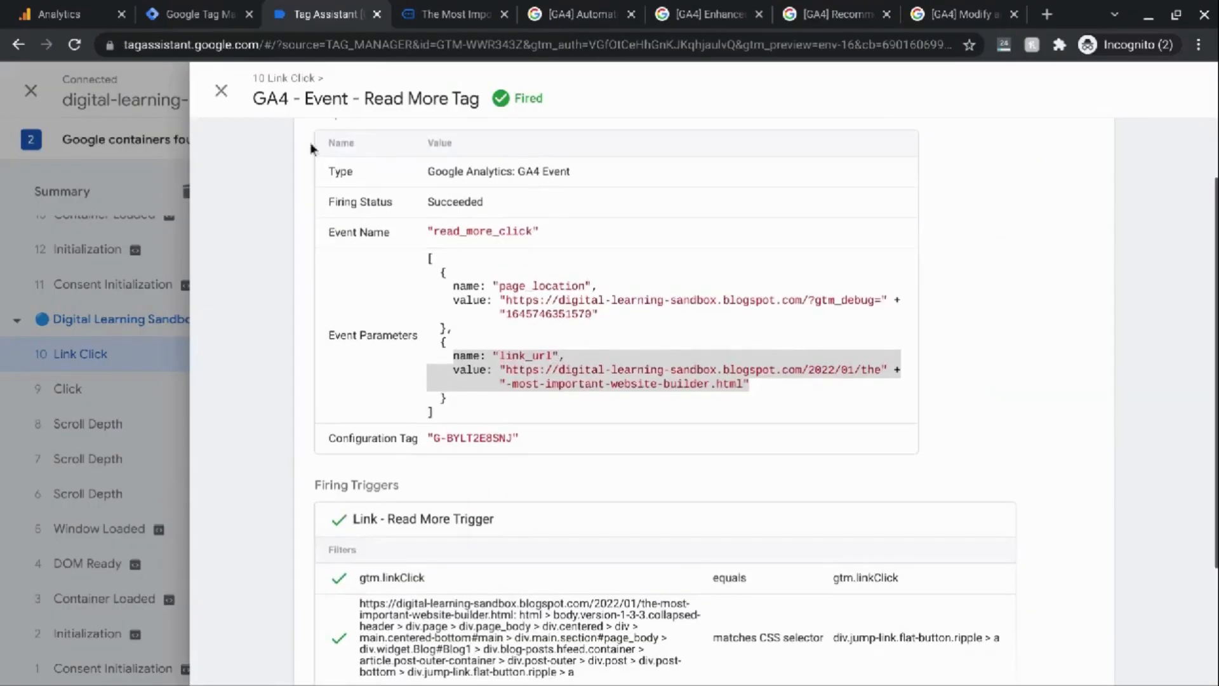
# In GA4 DebugView, close the high_page_engagement details, open the latest read_more_click event and examine its link_url value
pyautogui.click(40, 15)
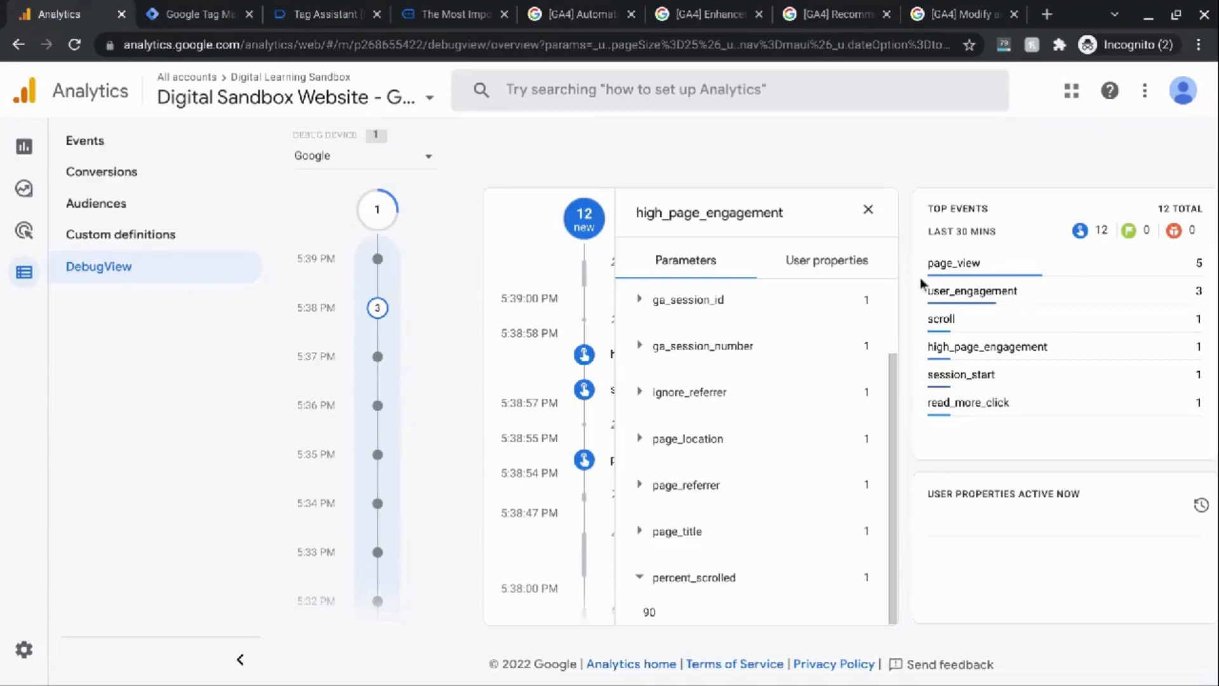
pyautogui.click(868, 209)
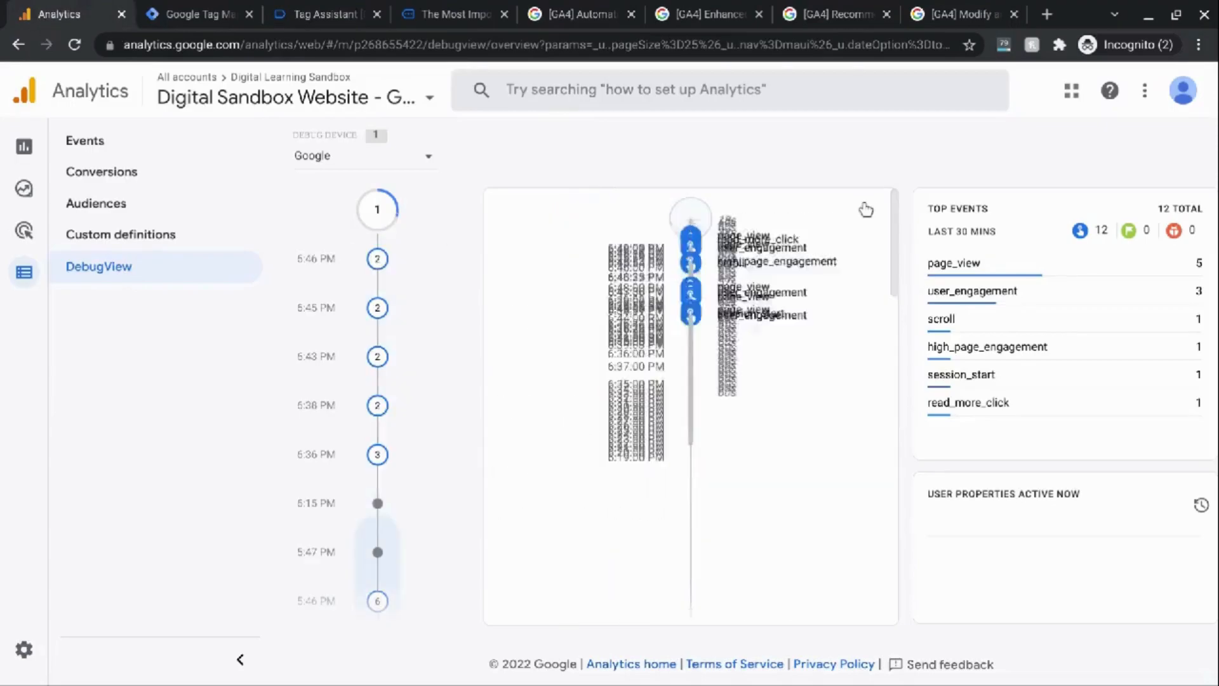
pyautogui.scroll(-3, 738, 276)
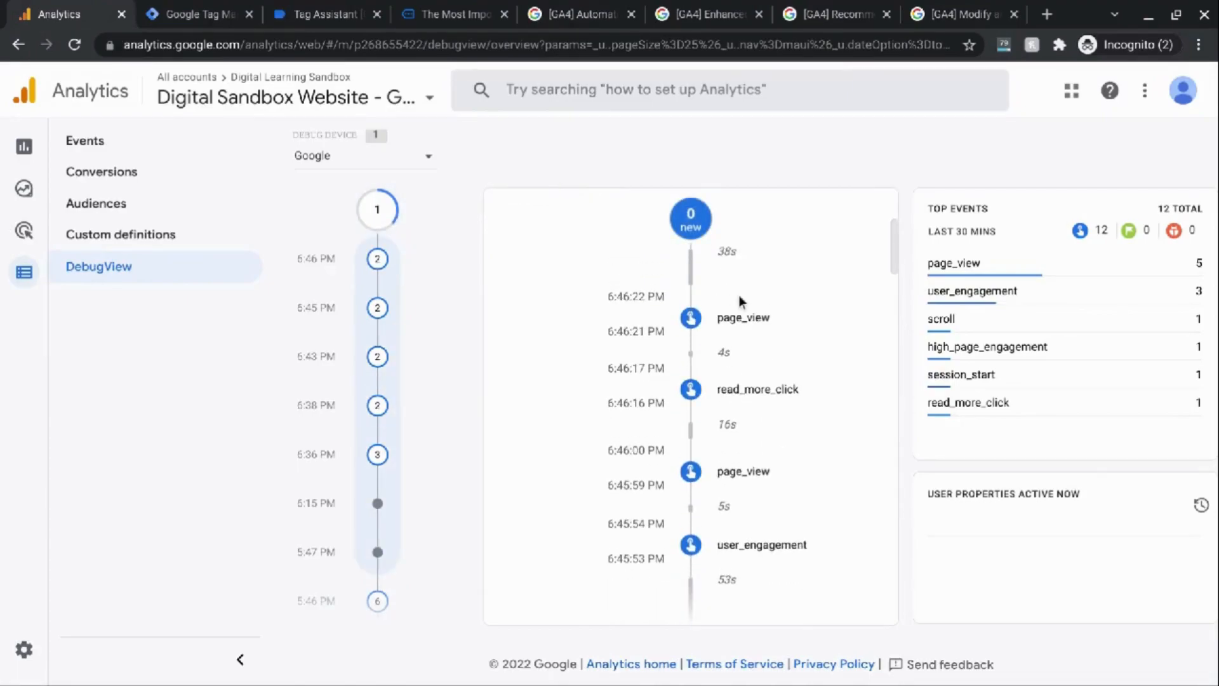
pyautogui.scroll(-1, 738, 295)
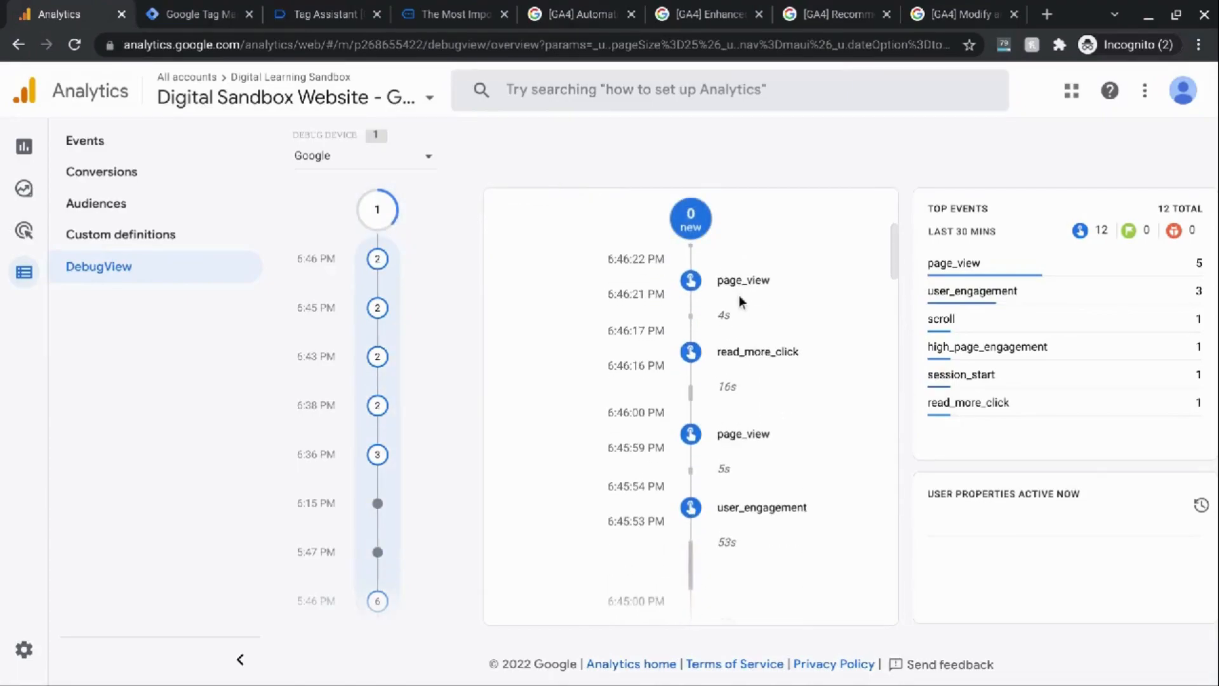
pyautogui.click(750, 356)
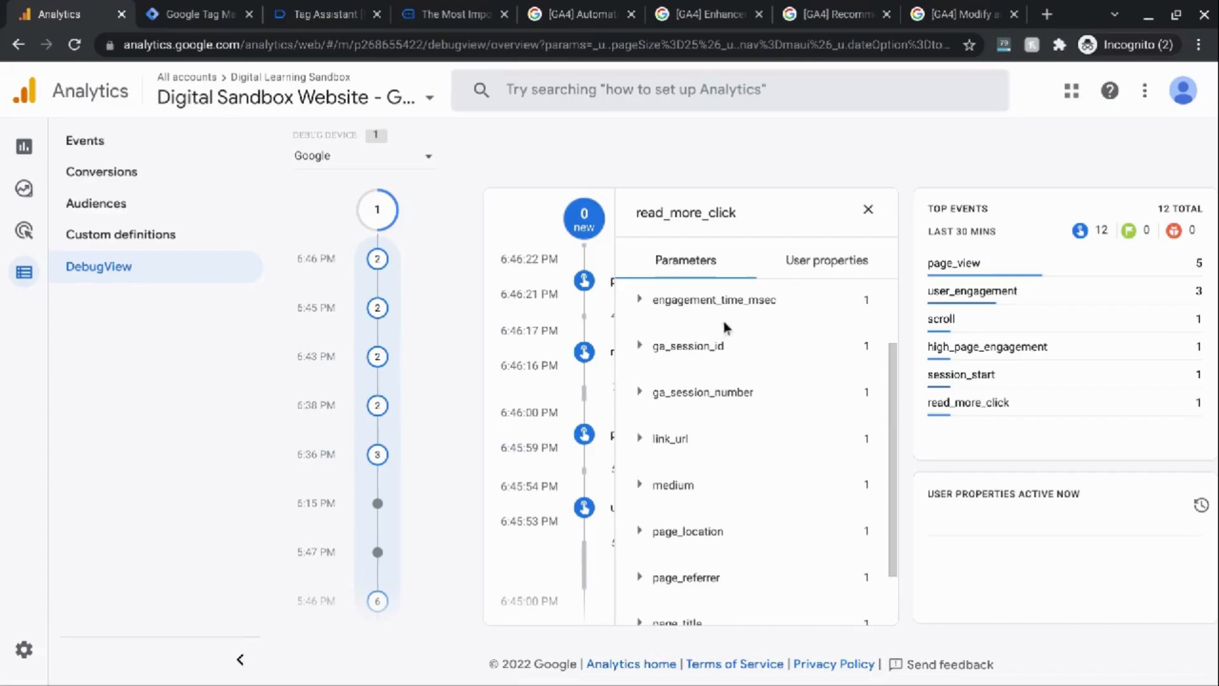
pyautogui.scroll(-1, 765, 435)
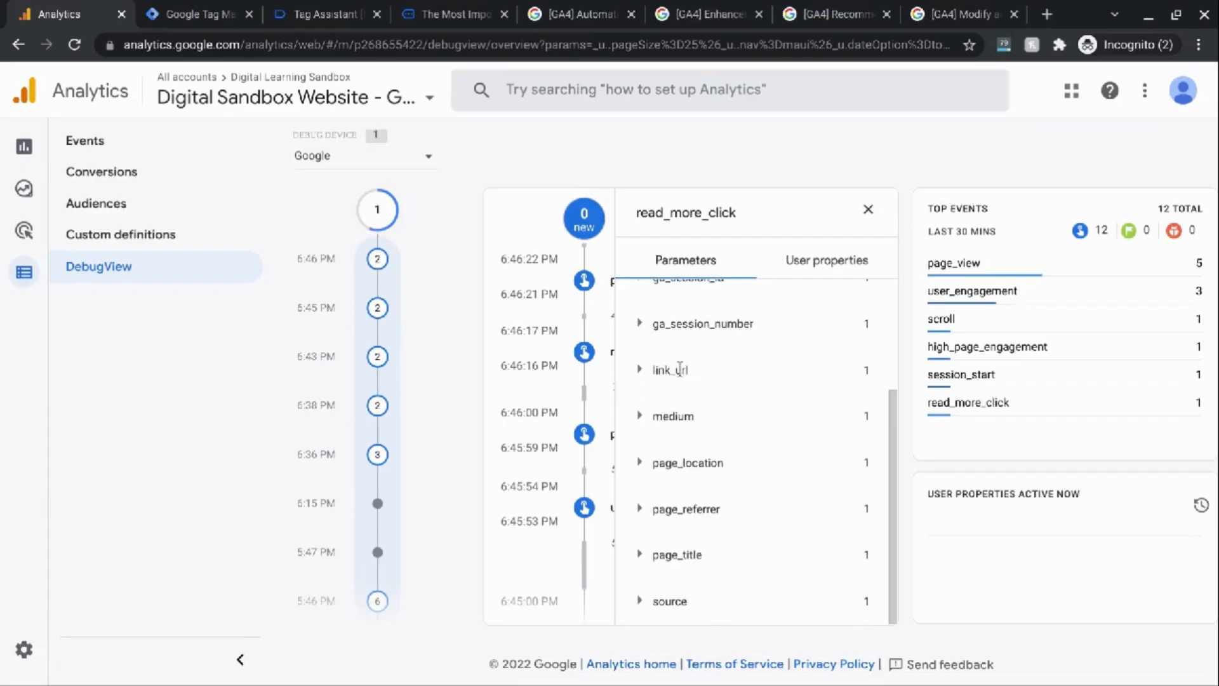
pyautogui.click(642, 375)
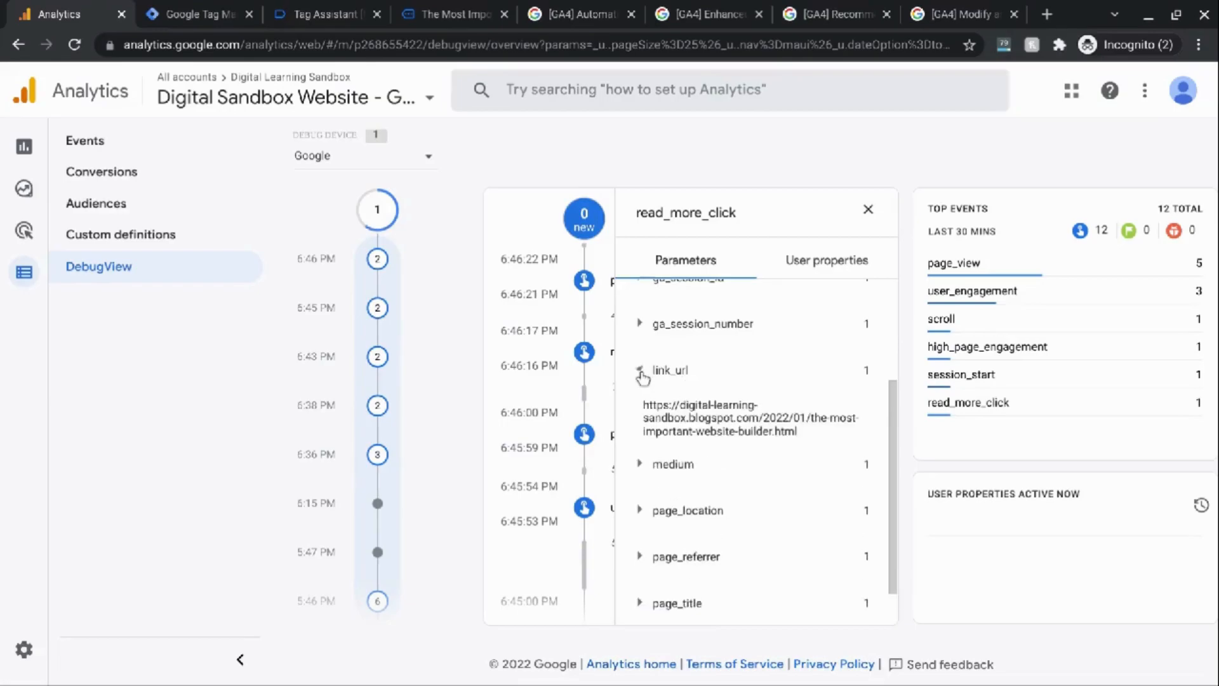
pyautogui.tripleClick(684, 416)
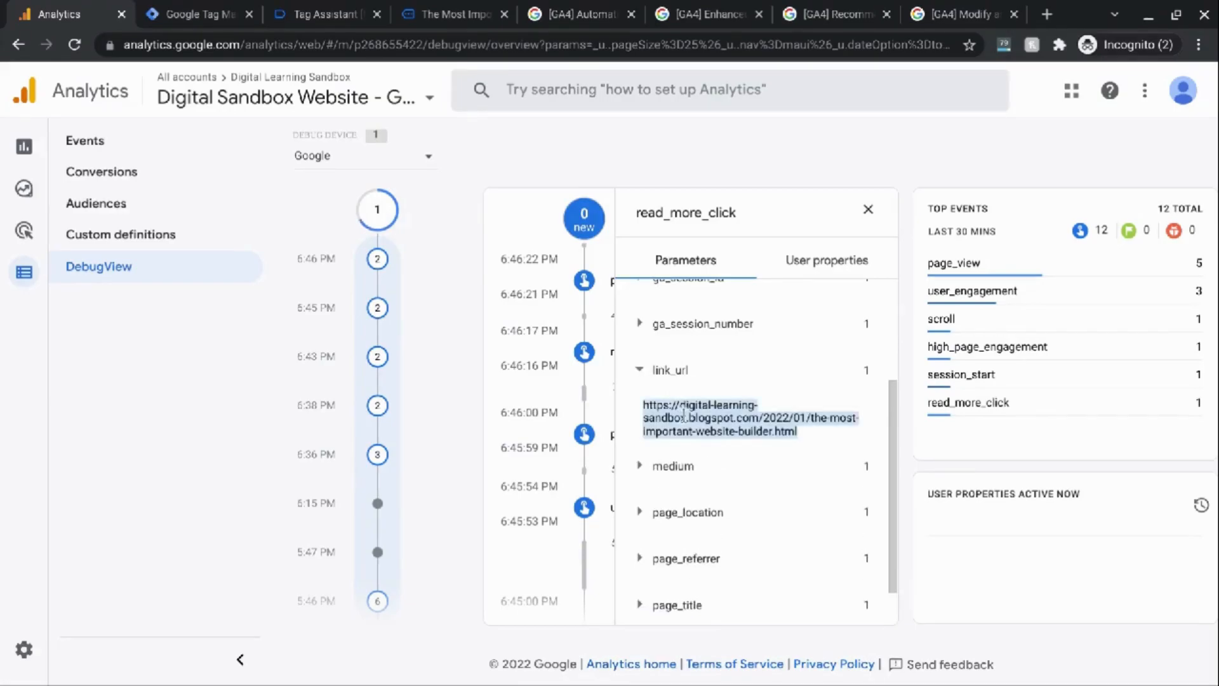
pyautogui.scroll(3, 684, 416)
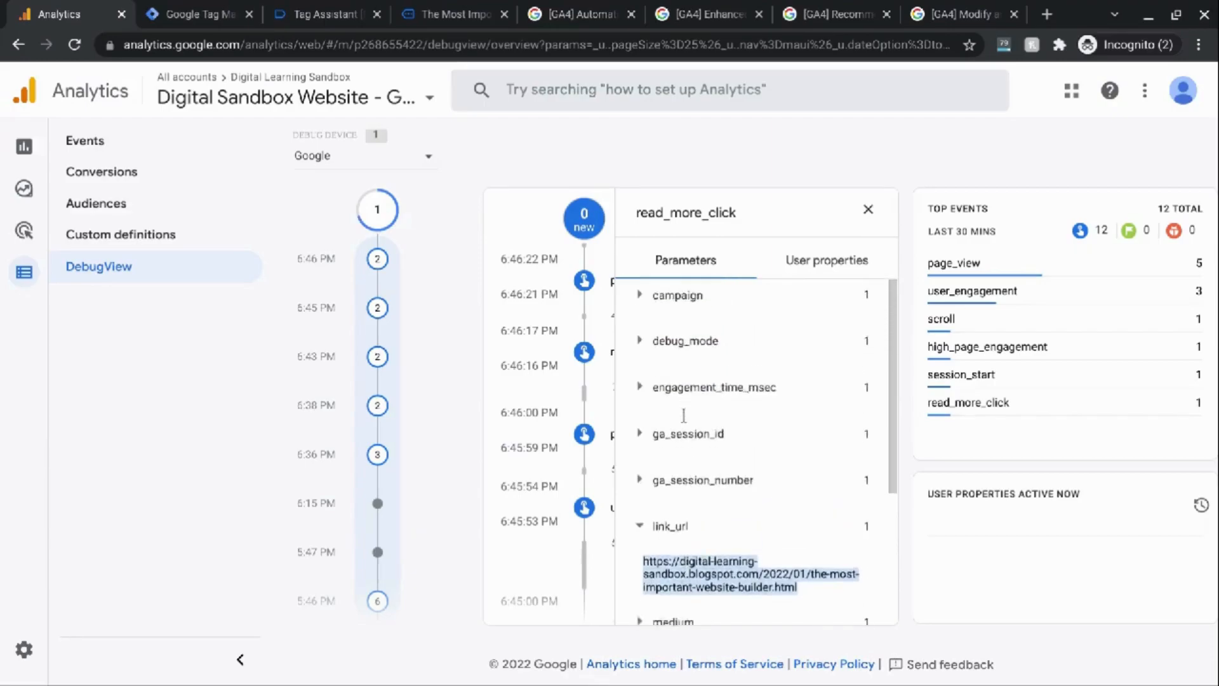
# Expand the read_more_click event's page_location parameter and examine its value
pyautogui.scroll(-4, 684, 416)
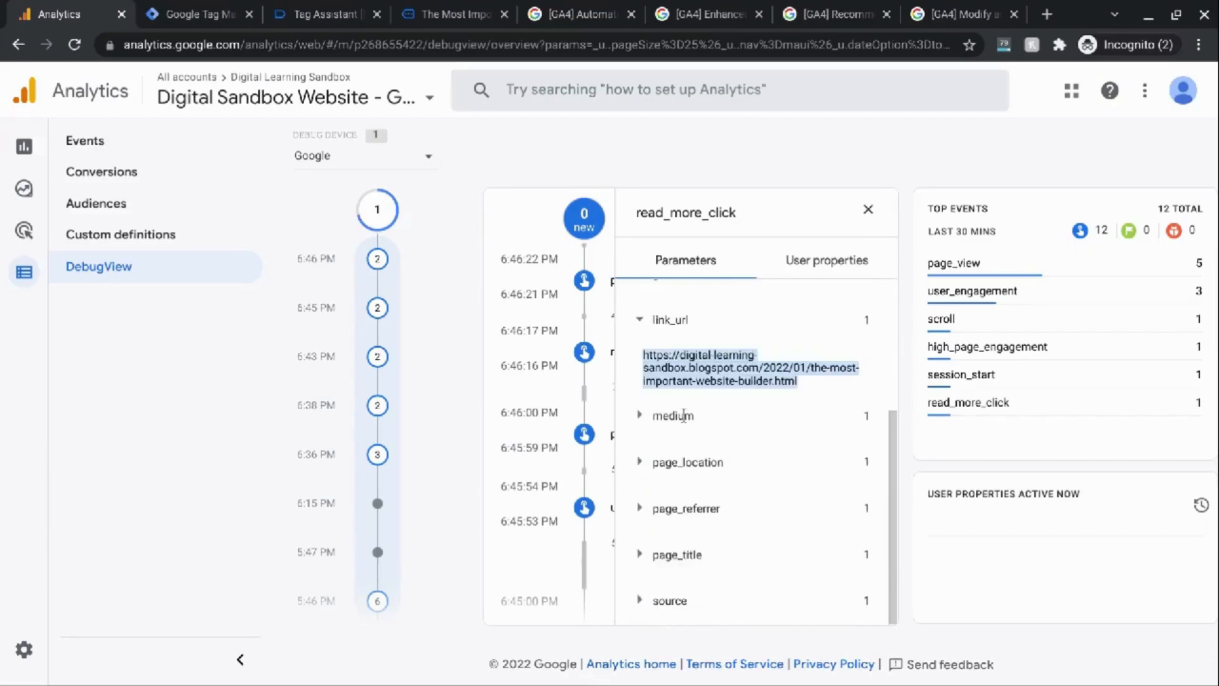
pyautogui.click(641, 478)
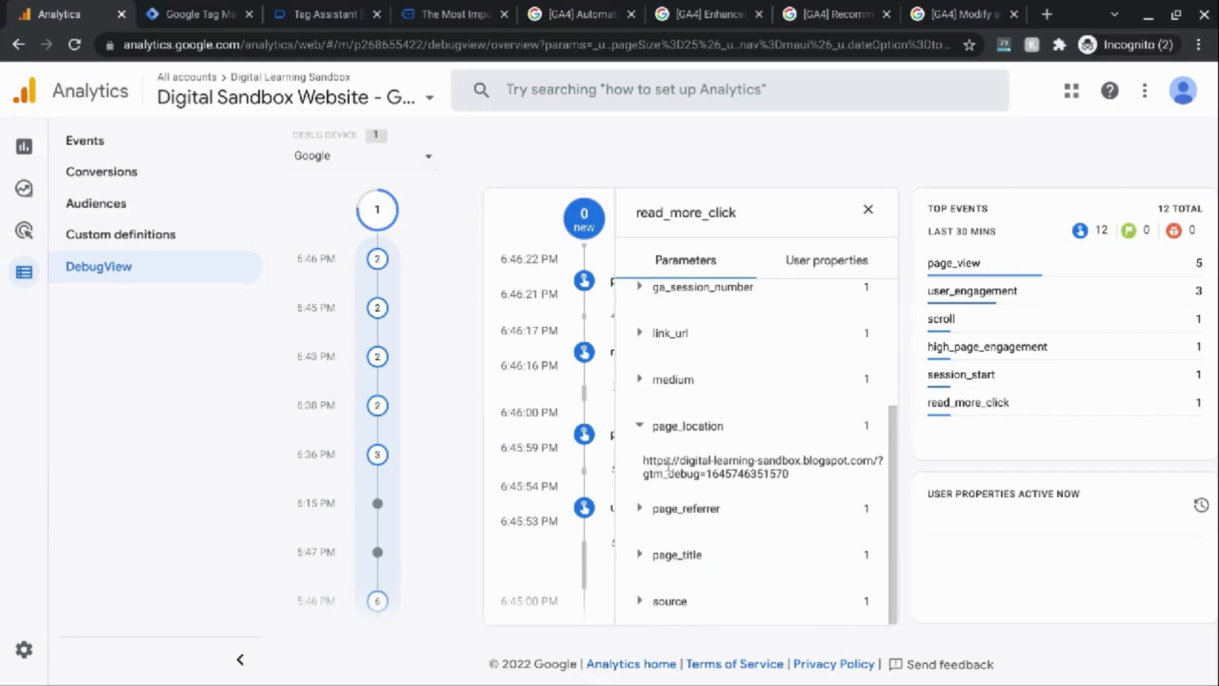
pyautogui.tripleClick(668, 466)
pyautogui.click(668, 465)
pyautogui.tripleClick(668, 465)
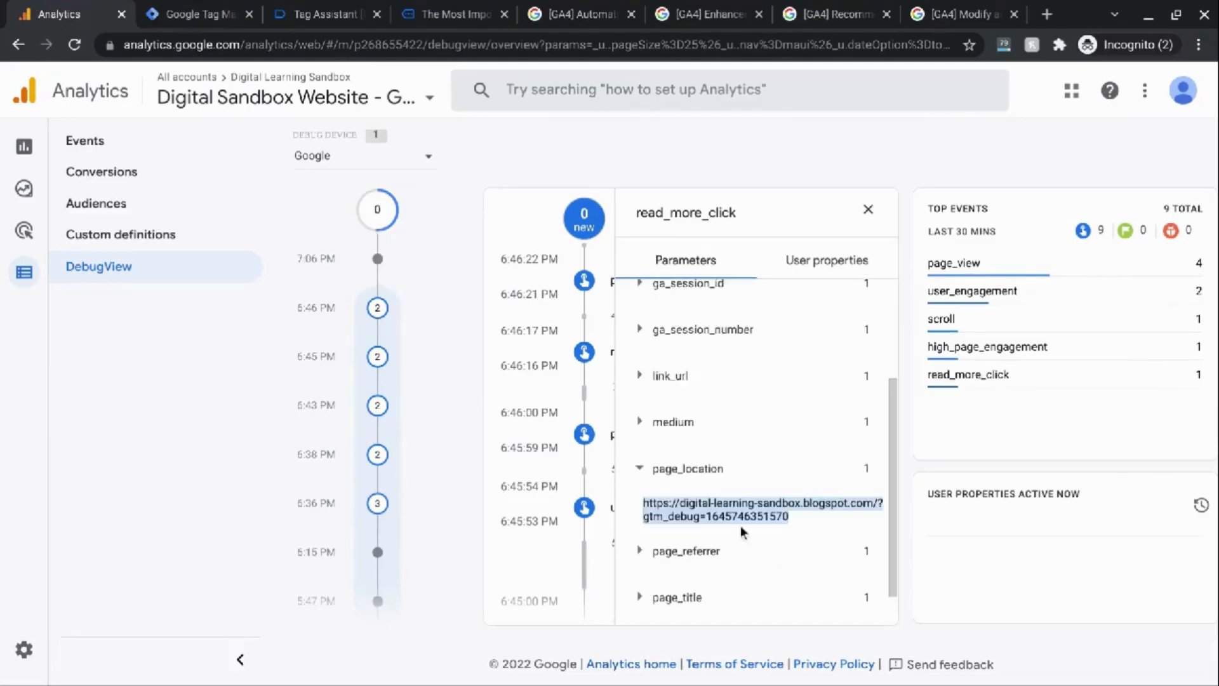
# In the Analytics Help article on automatically collected events, examine the parameters listed for the file_download event
pyautogui.click(586, 15)
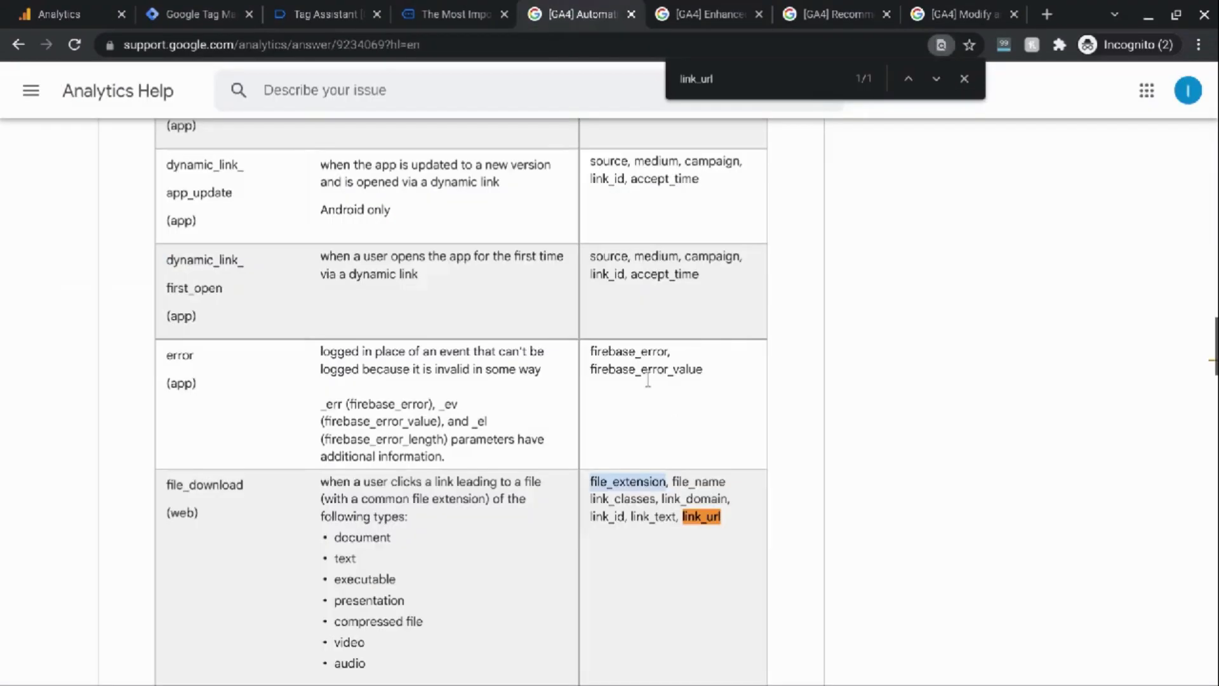
pyautogui.doubleClick(632, 498)
pyautogui.tripleClick(632, 492)
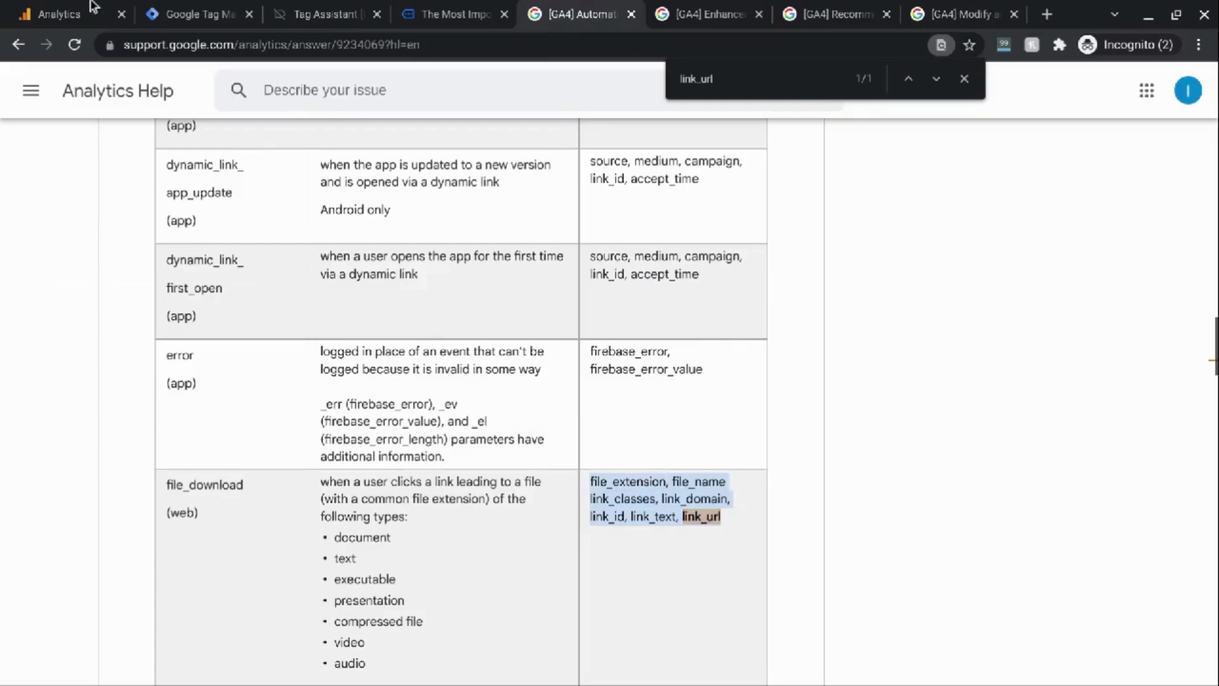
# In Google Tag Manager, rename the link_url parameter of GA4 - Event - Read More Tag as read_more_link_url and save the tag
pyautogui.click(77, 15)
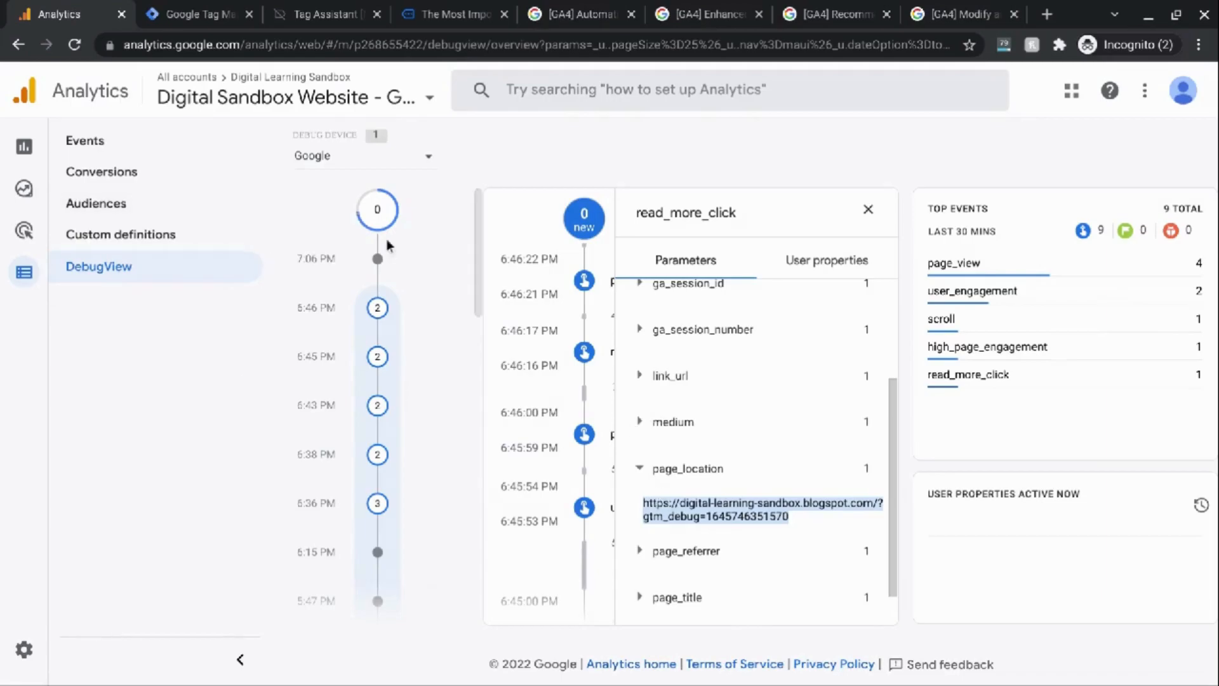
pyautogui.click(207, 20)
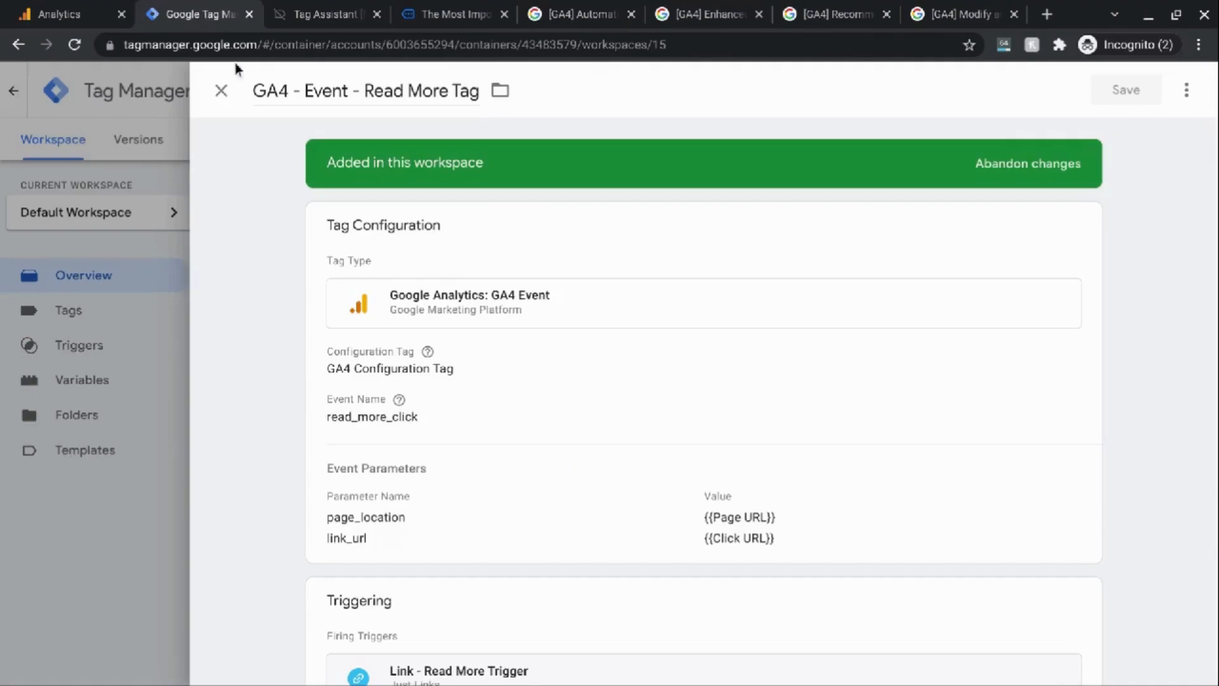
pyautogui.click(596, 418)
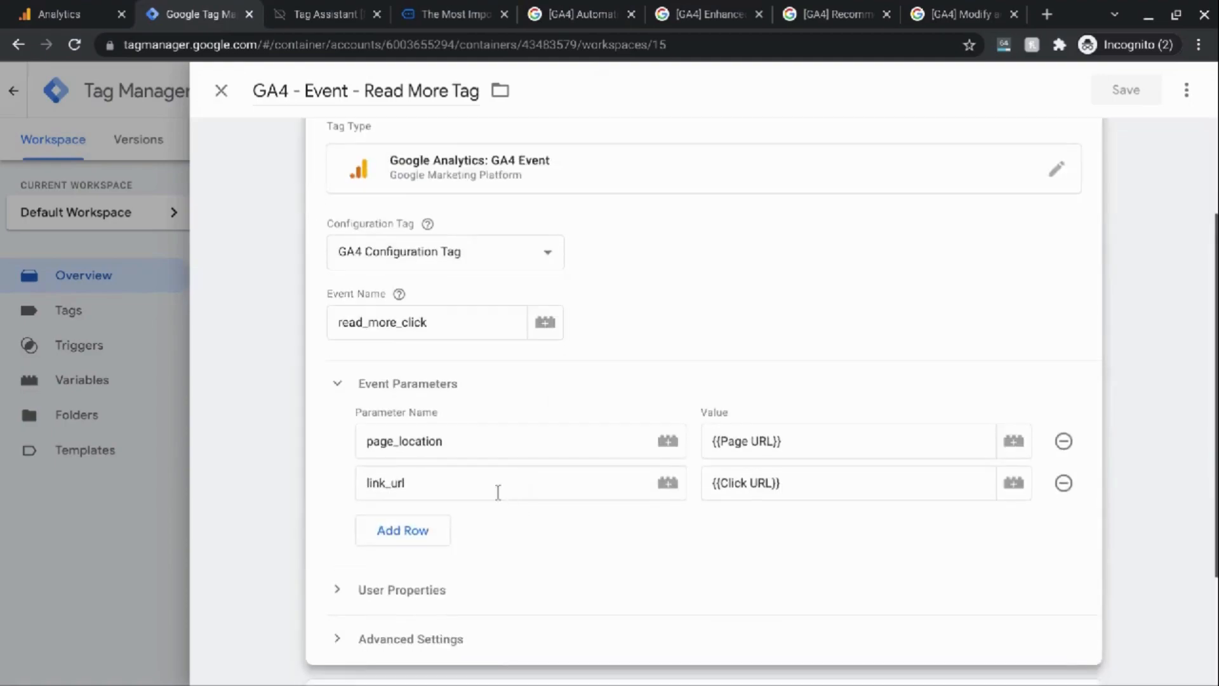
pyautogui.click(363, 486)
pyautogui.write('read_more_')
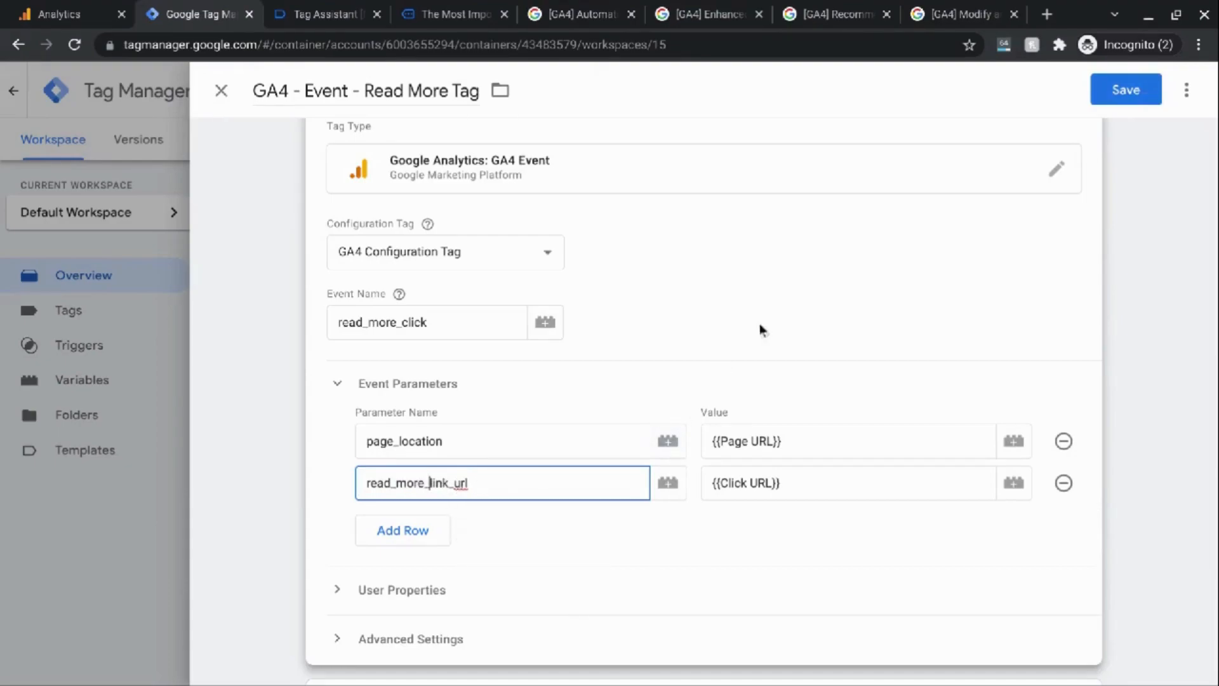
pyautogui.click(1126, 92)
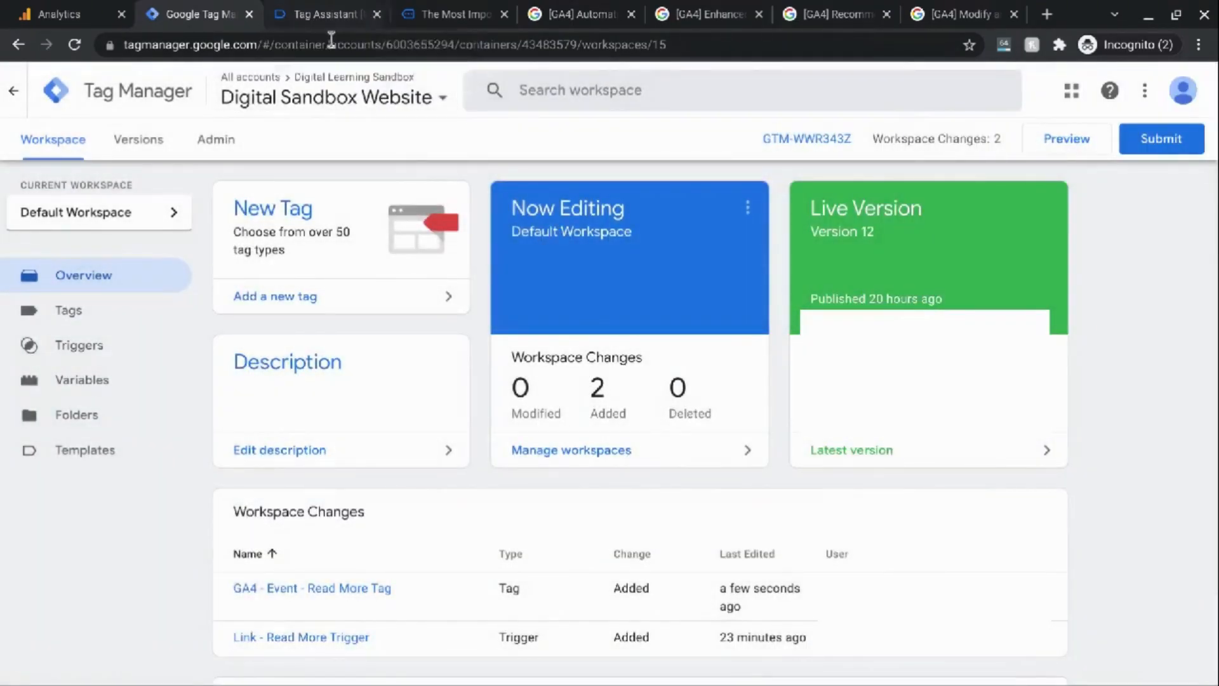
# Preview the updated workspace with Tag Assistant and switch to the Digital Learning Sandbox site
pyautogui.click(411, 17)
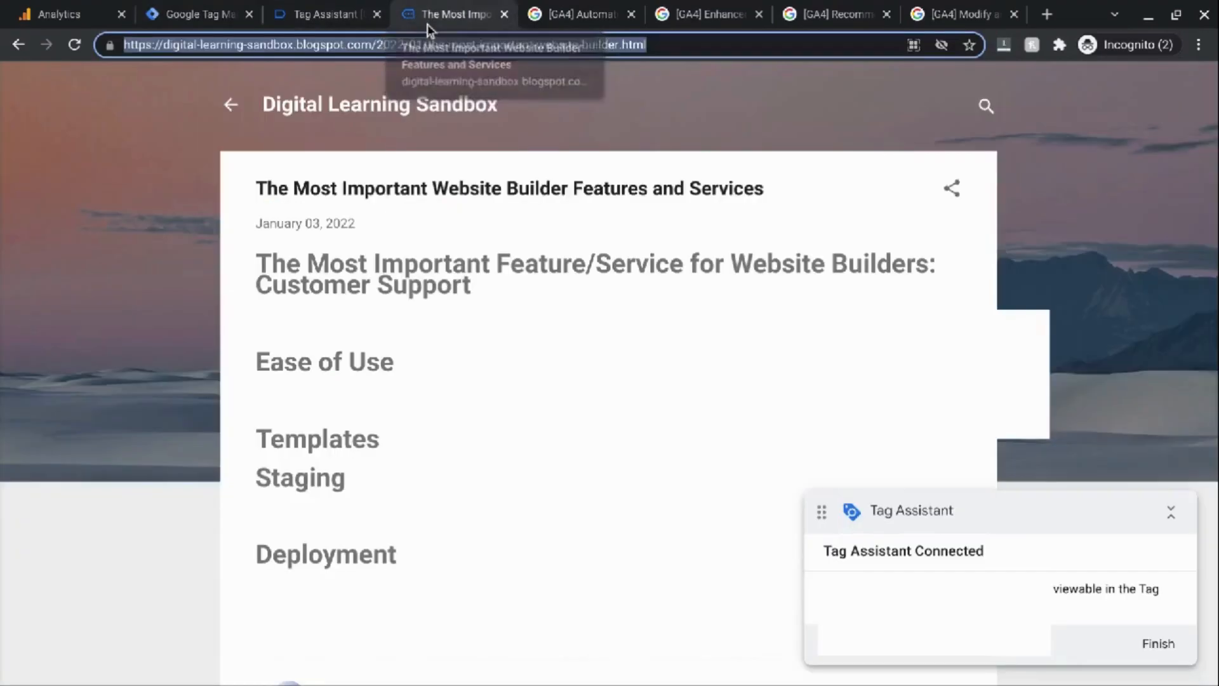
pyautogui.click(227, 21)
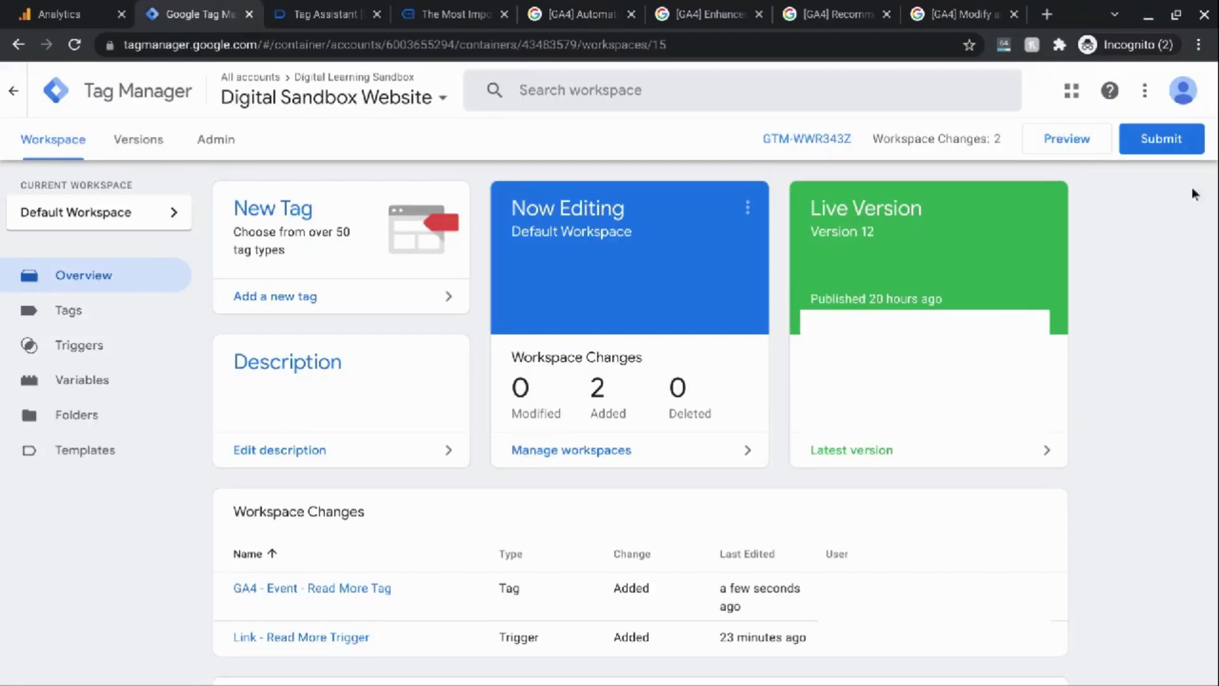
pyautogui.click(1078, 141)
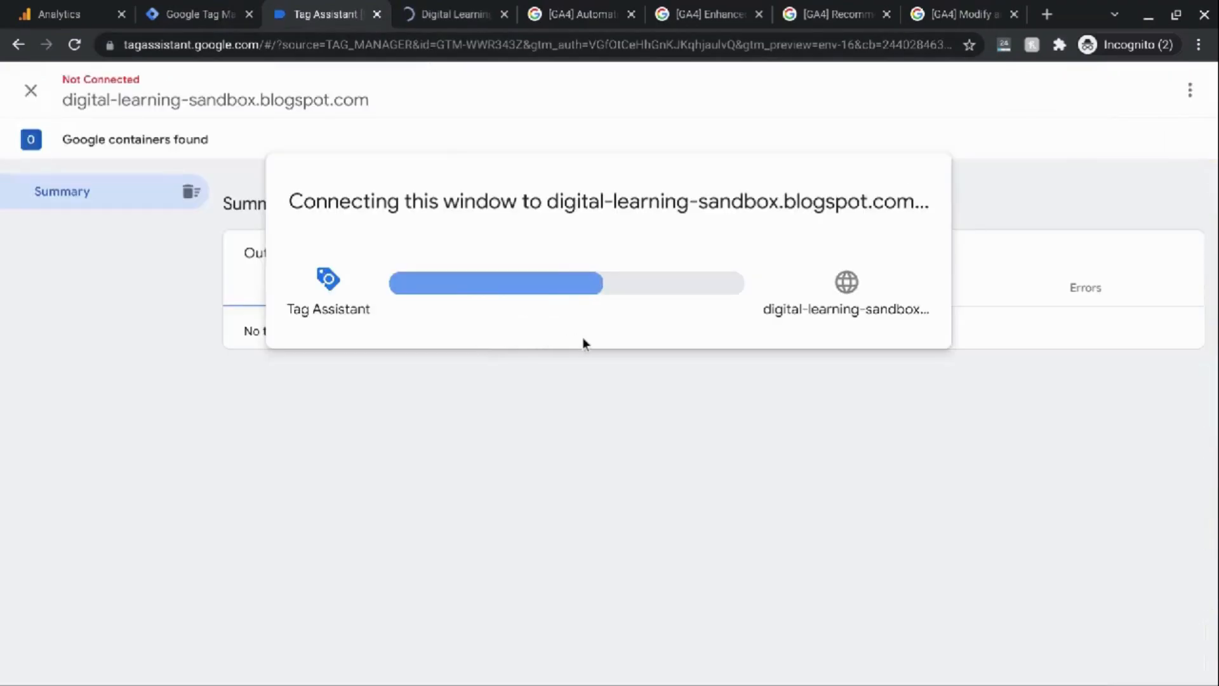
pyautogui.click(443, 16)
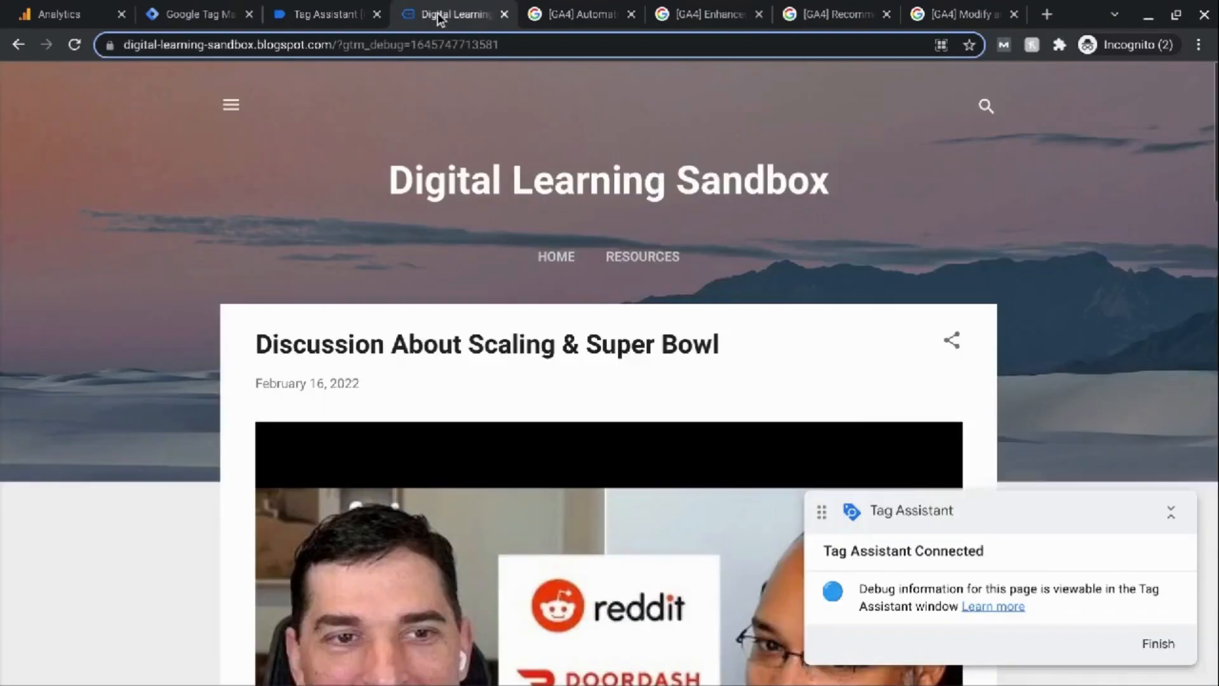
# Follow the READ MORE link of the "Embedding Data Studio Report in Webpage" post
pyautogui.scroll(-15, 674, 329)
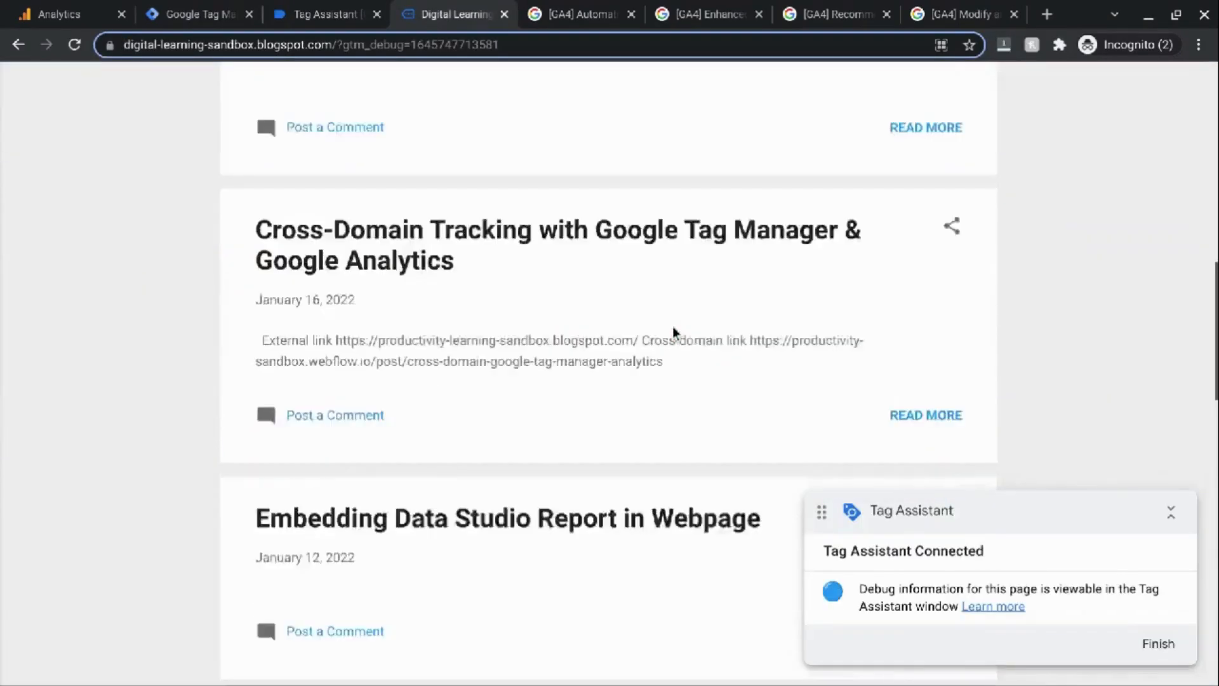
pyautogui.scroll(-2, 918, 357)
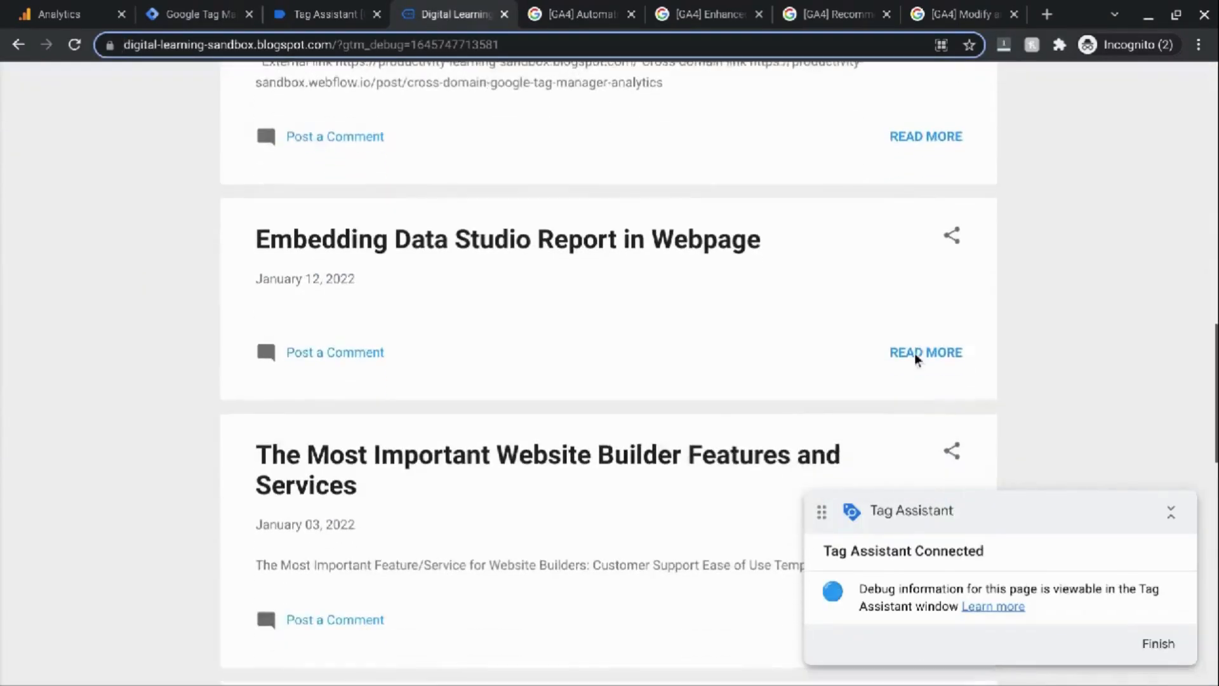
pyautogui.click(924, 355)
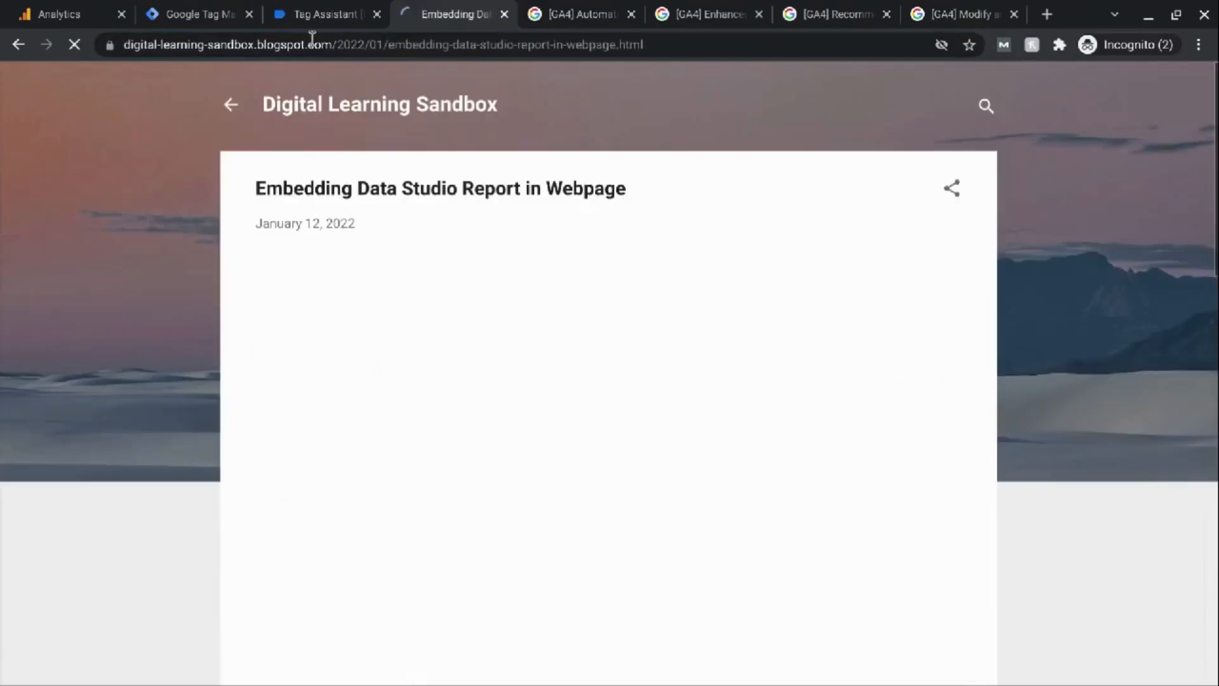
# In Tag Assistant, continue past the connection notice and examine the event parameters of the fired GA4 - Event - Read More Tag
pyautogui.click(305, 14)
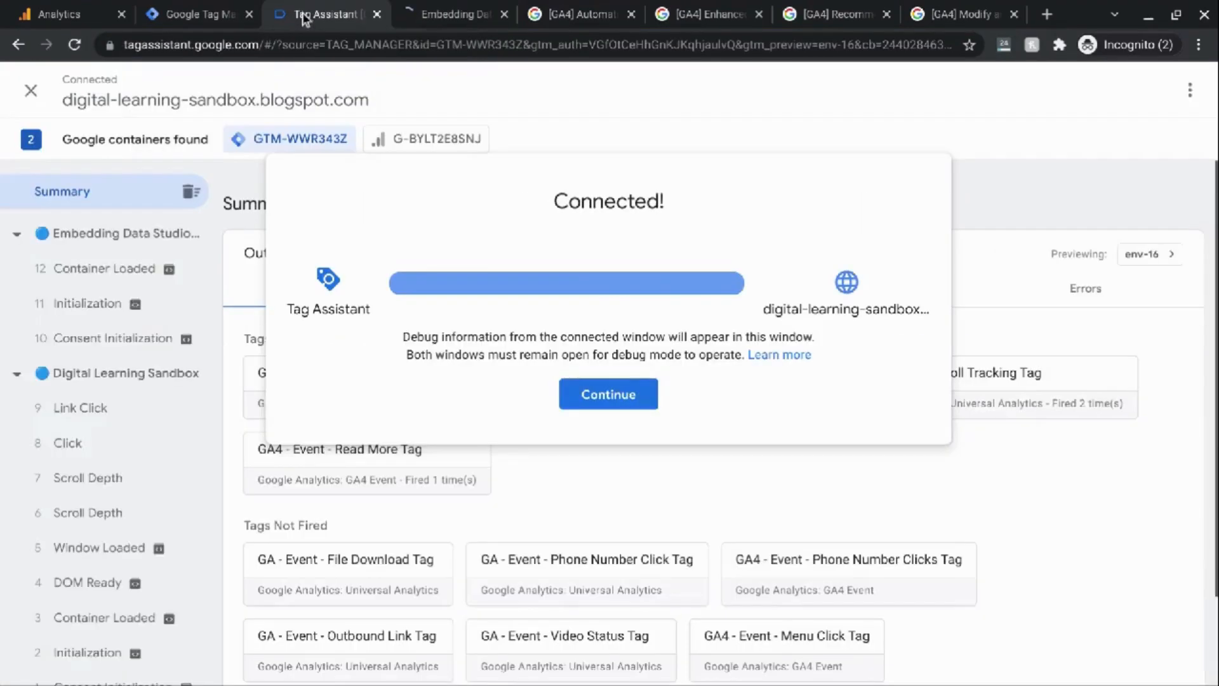
pyautogui.click(599, 397)
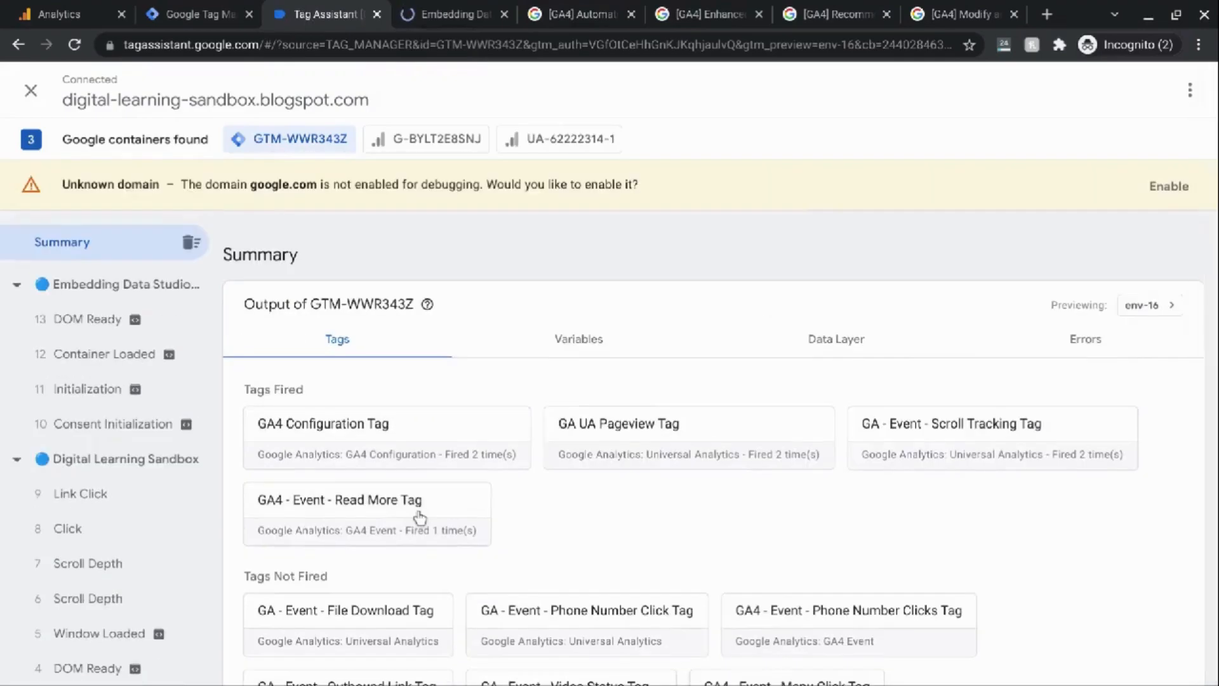
pyautogui.click(420, 517)
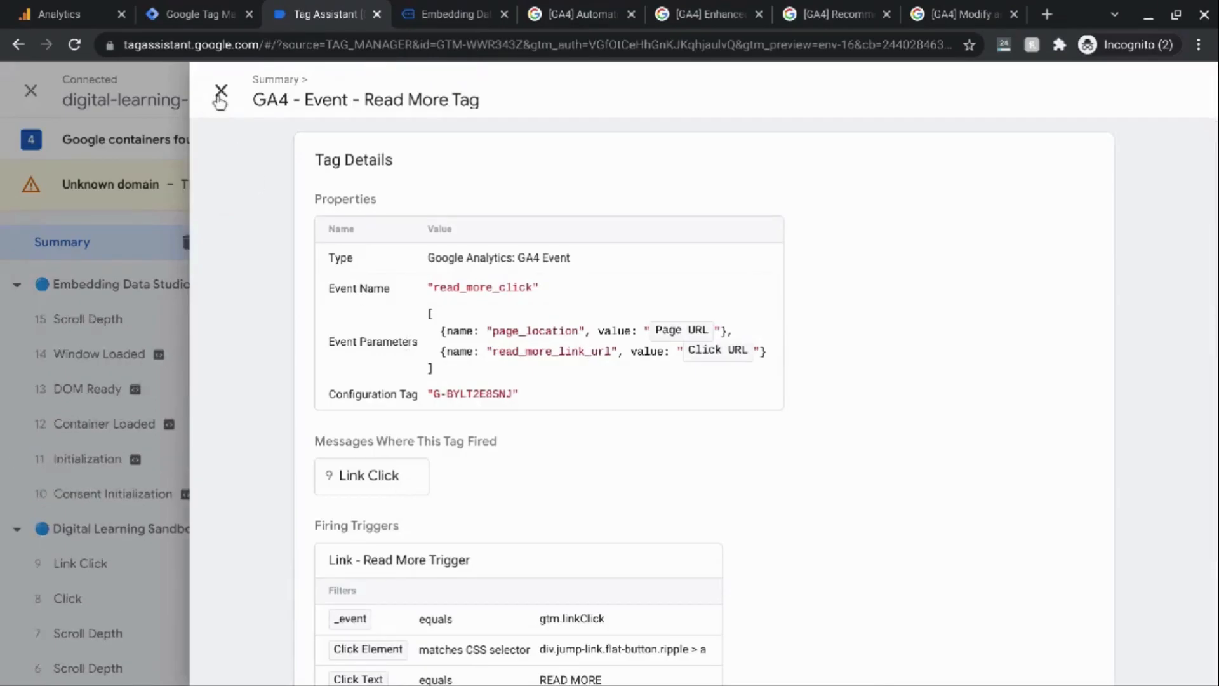
# In GA4 DebugView, open the newest read_more_click event and examine its read_more_link_url and page_title values
pyautogui.click(58, 14)
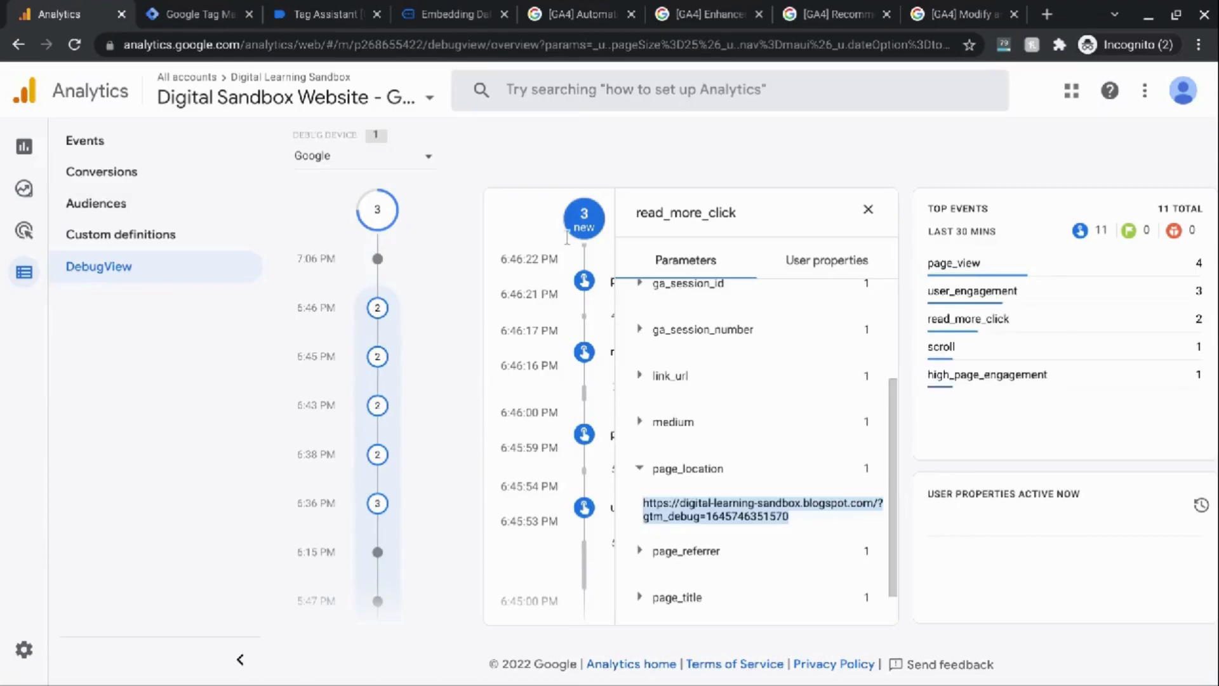
pyautogui.click(869, 210)
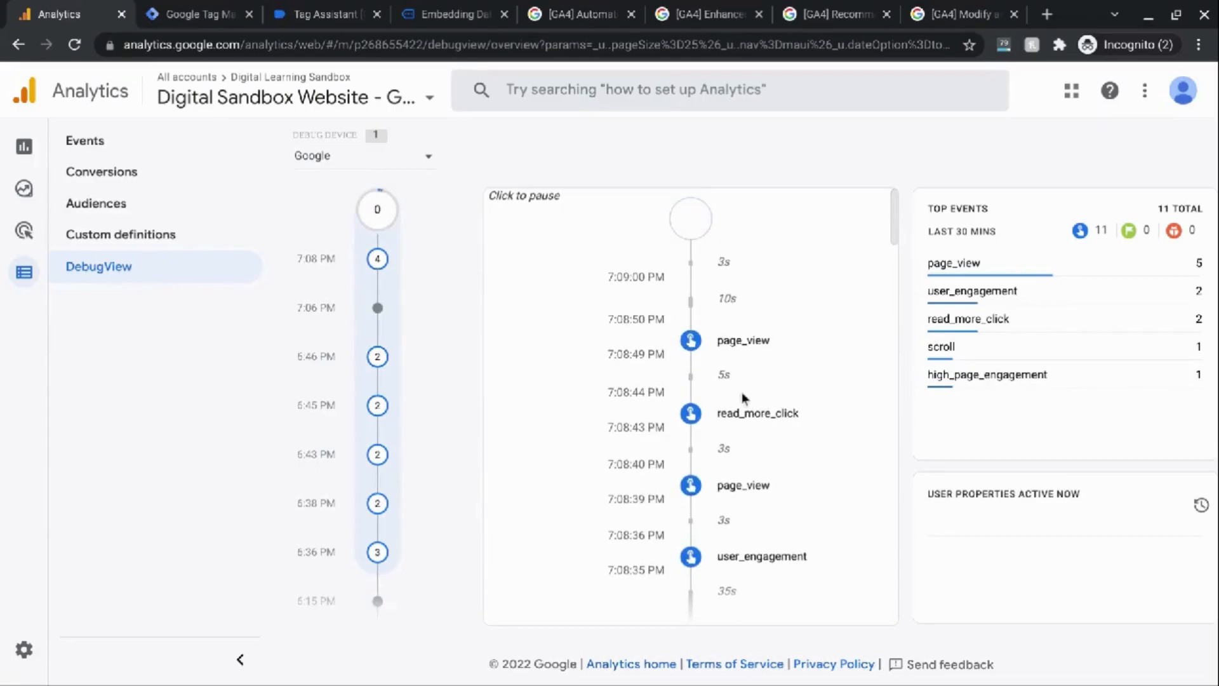
pyautogui.click(760, 421)
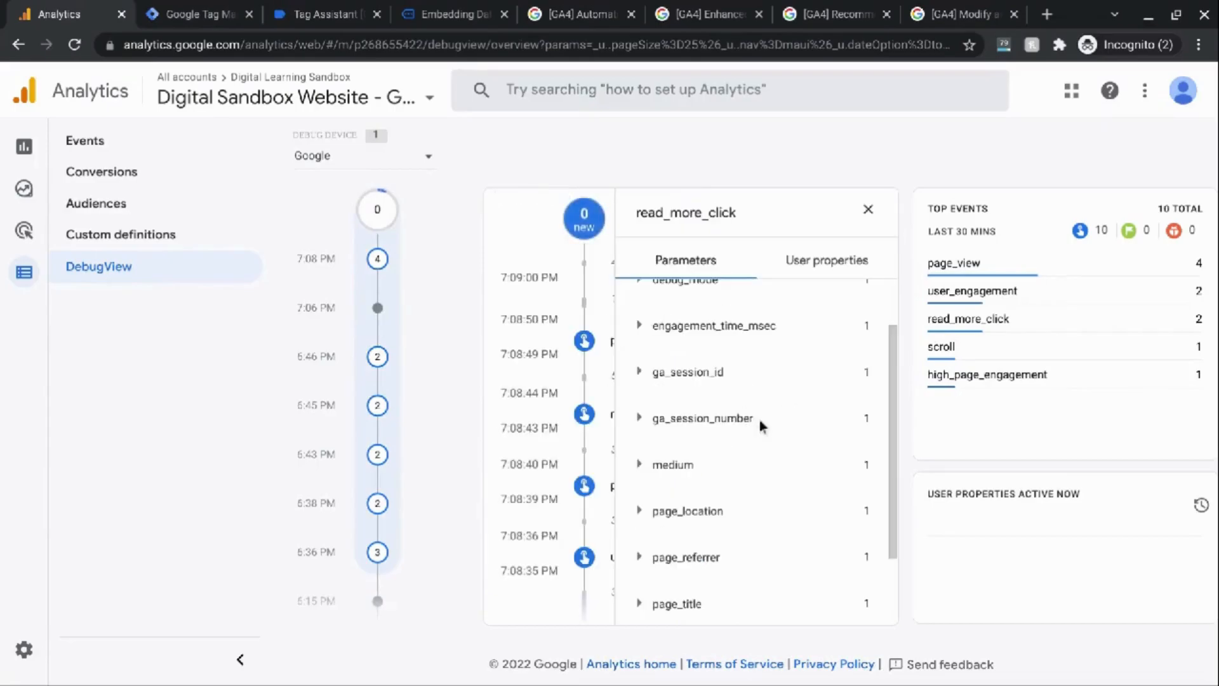
pyautogui.scroll(-3, 727, 402)
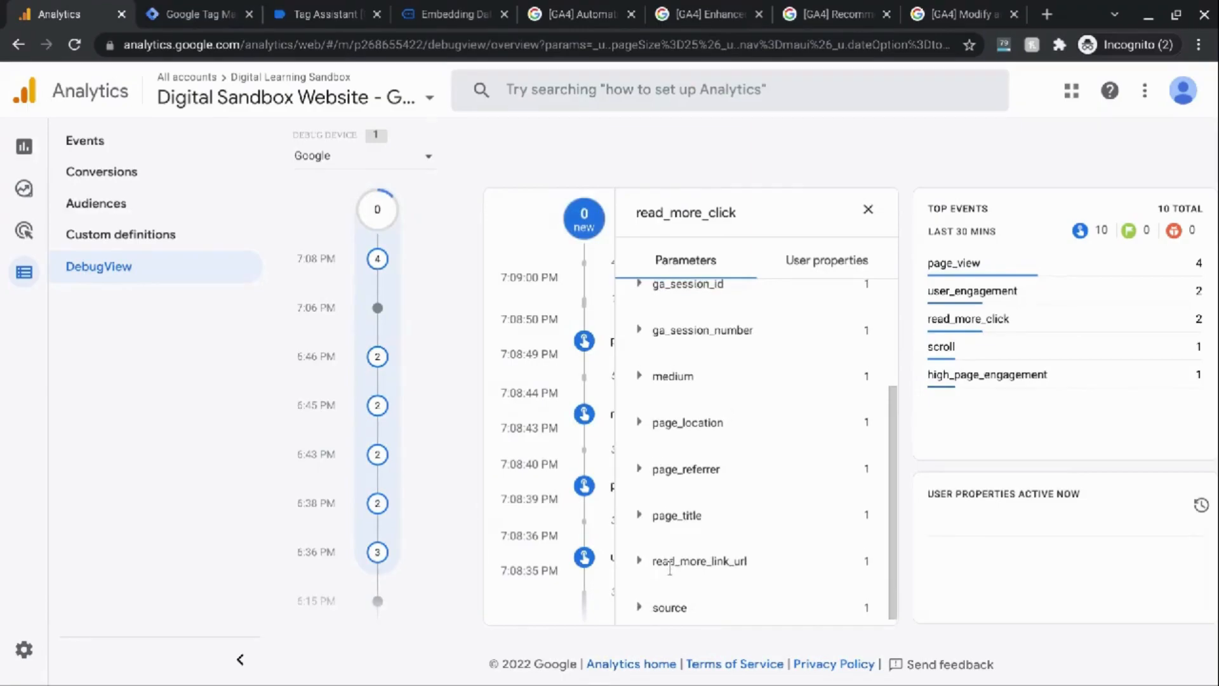
pyautogui.click(673, 561)
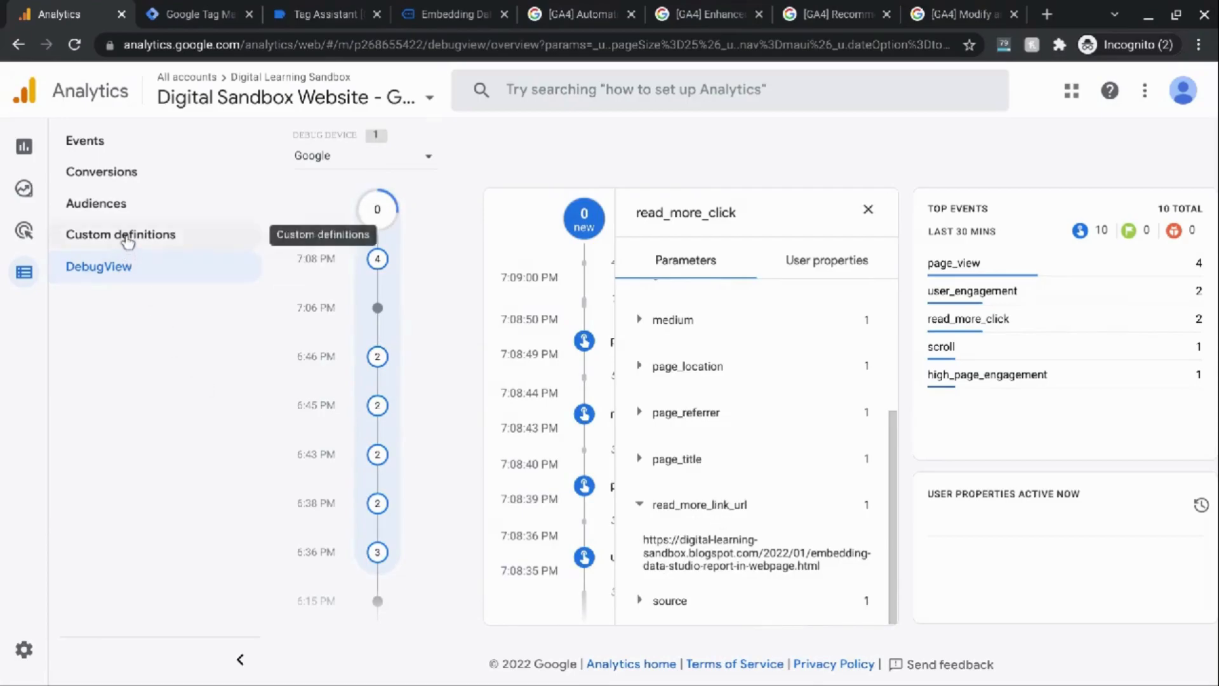
pyautogui.tripleClick(679, 509)
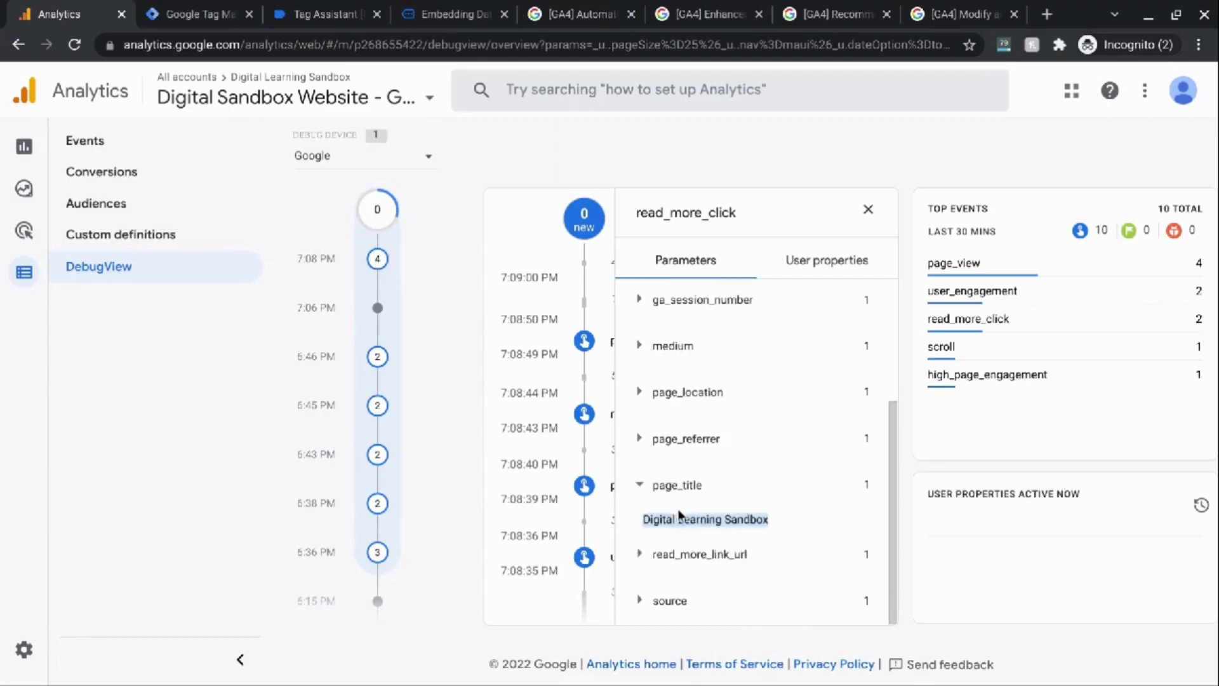
# Examine the read_more_link_url value of the read_more_click event and copy the parameter's name
pyautogui.tripleClick(697, 553)
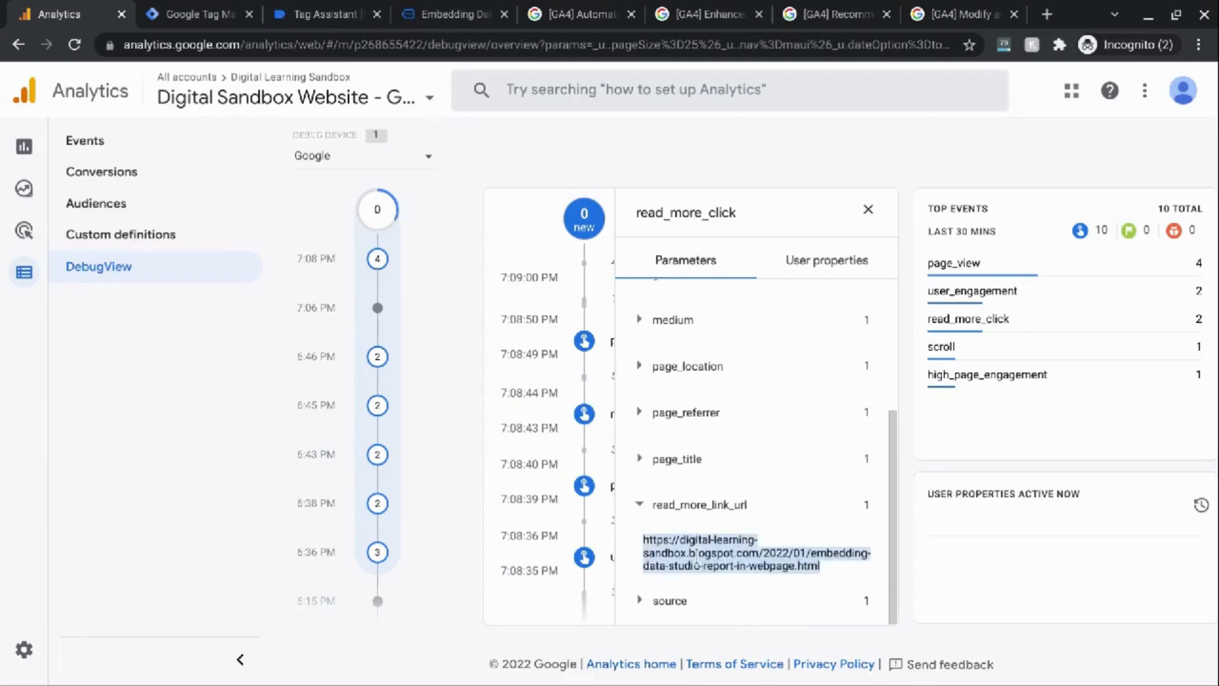
pyautogui.moveTo(654, 506); pyautogui.dragTo(752, 508)
pyautogui.hotkey('ctrl', 'c')
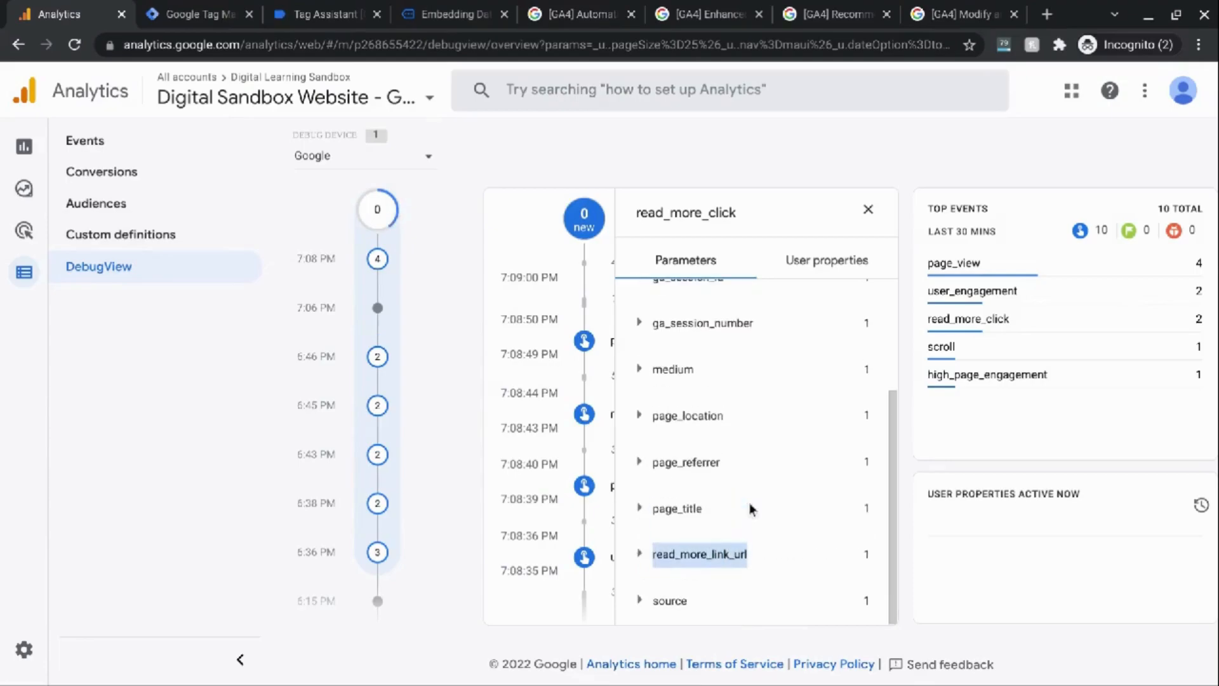
# Create and save an event-scoped custom dimension named Read More Link, using read_more_link_url as its event parameter
pyautogui.click(104, 241)
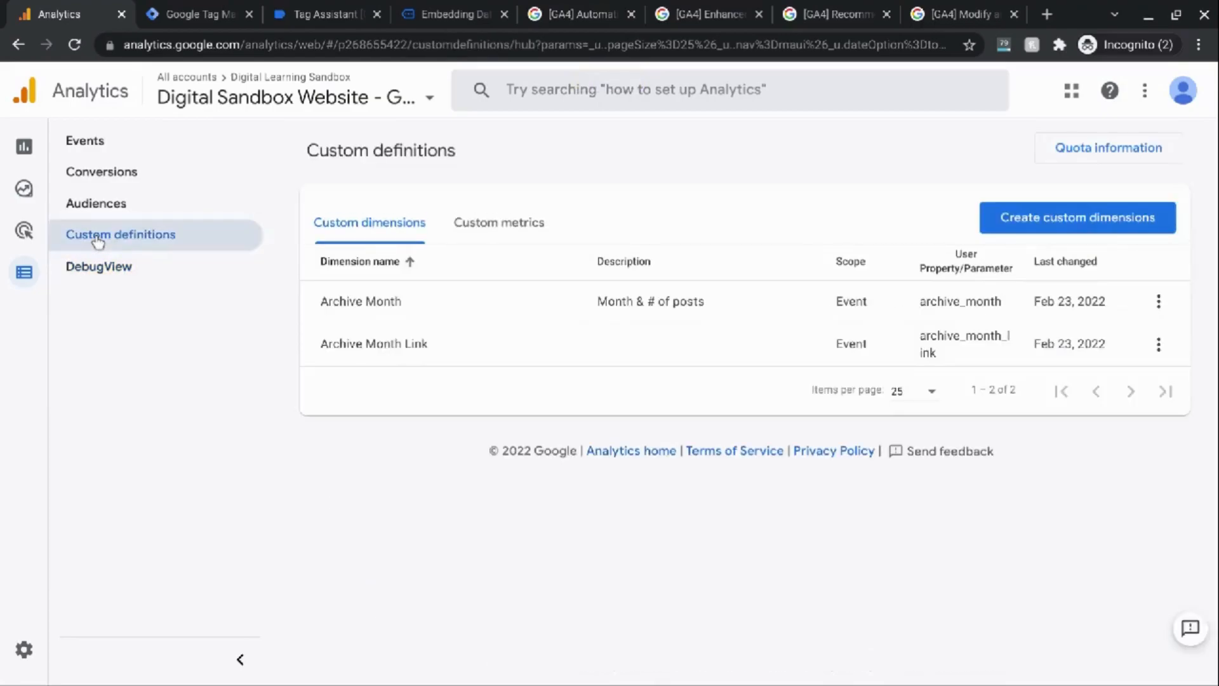
pyautogui.click(1066, 226)
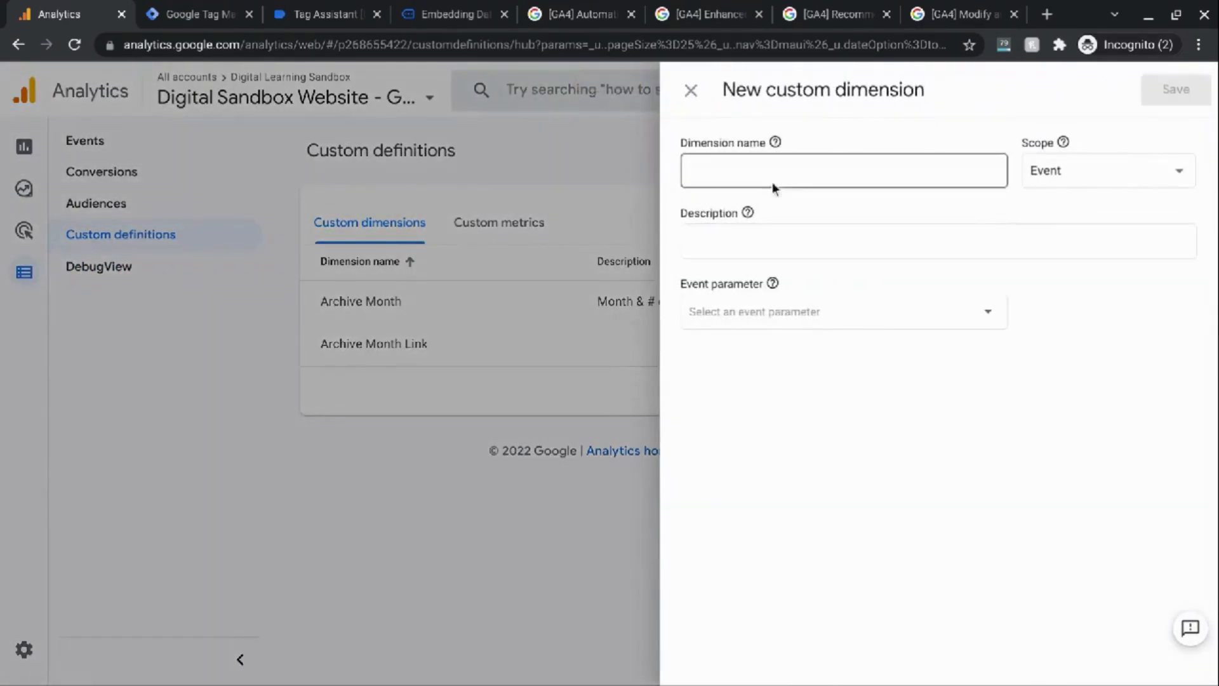
pyautogui.click(763, 173)
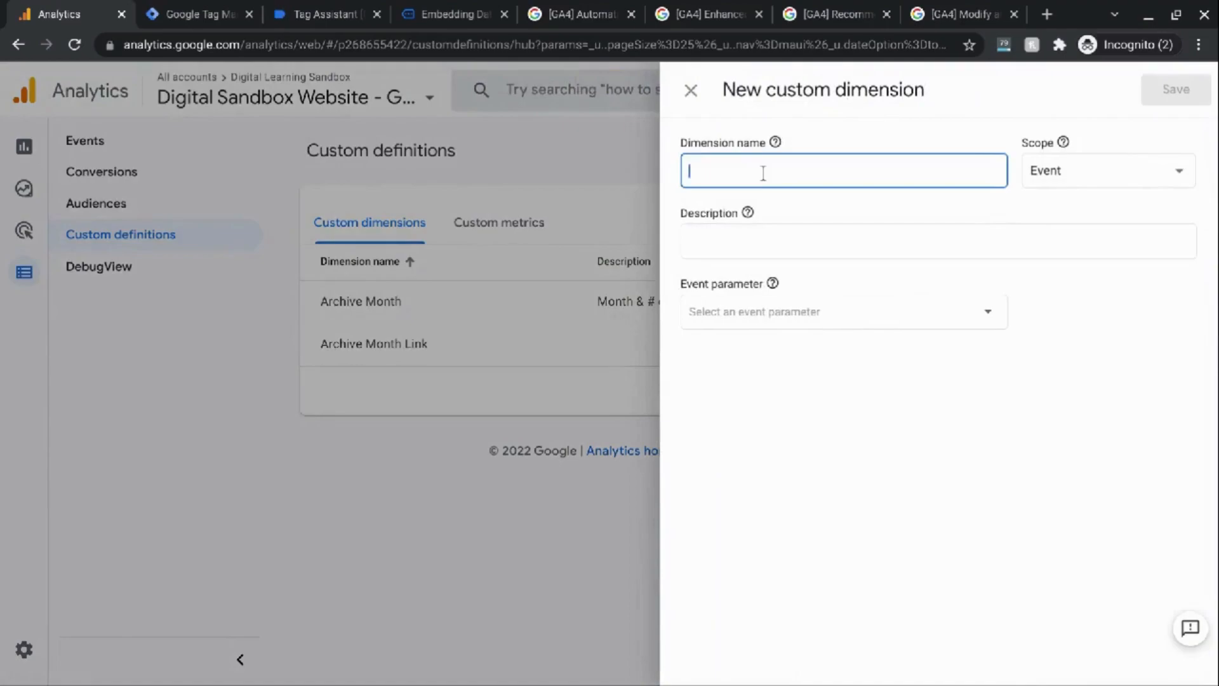
pyautogui.write('Read More Link')
pyautogui.click(763, 315)
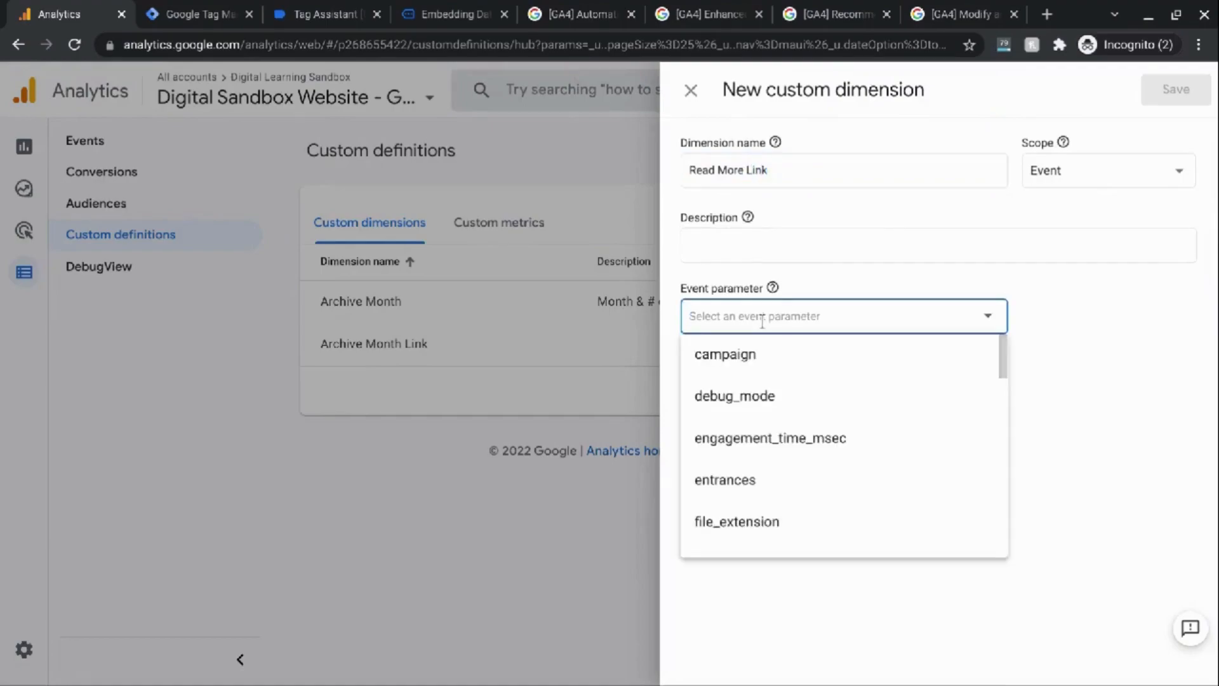
pyautogui.hotkey('ctrl', 'v')
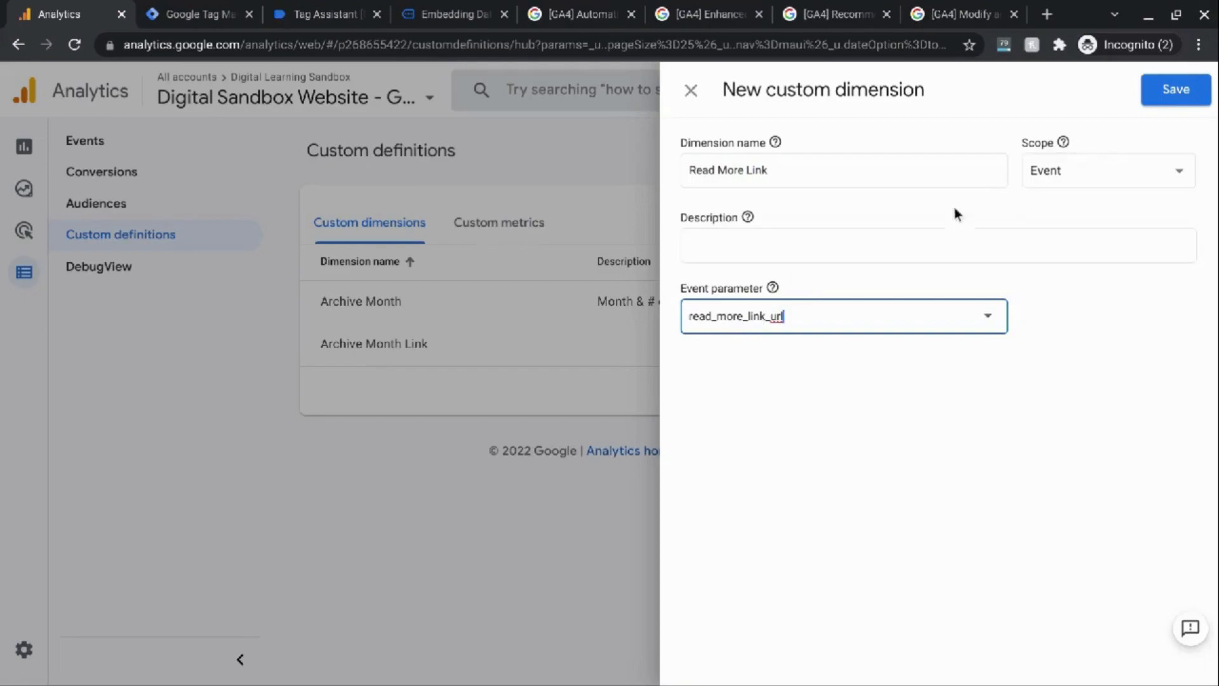
pyautogui.click(1167, 105)
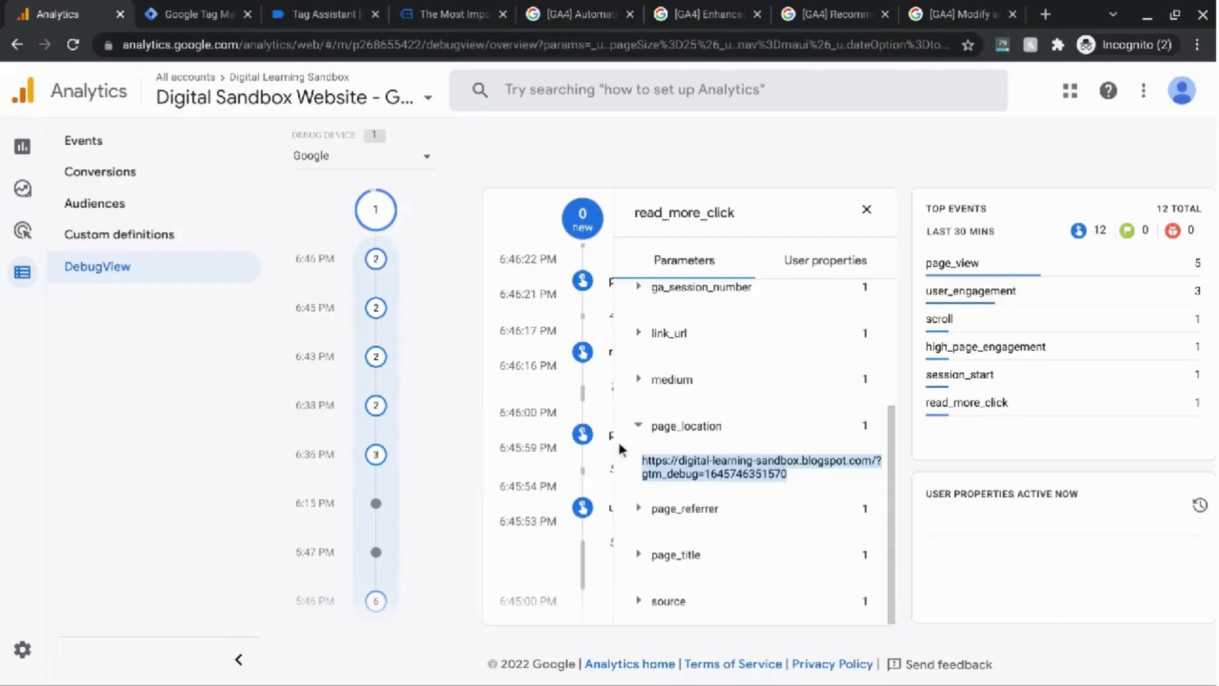
# Switch to Google Tag Manager and open the GA - Event - File Download Tag from the workspace's tags
pyautogui.click(227, 8)
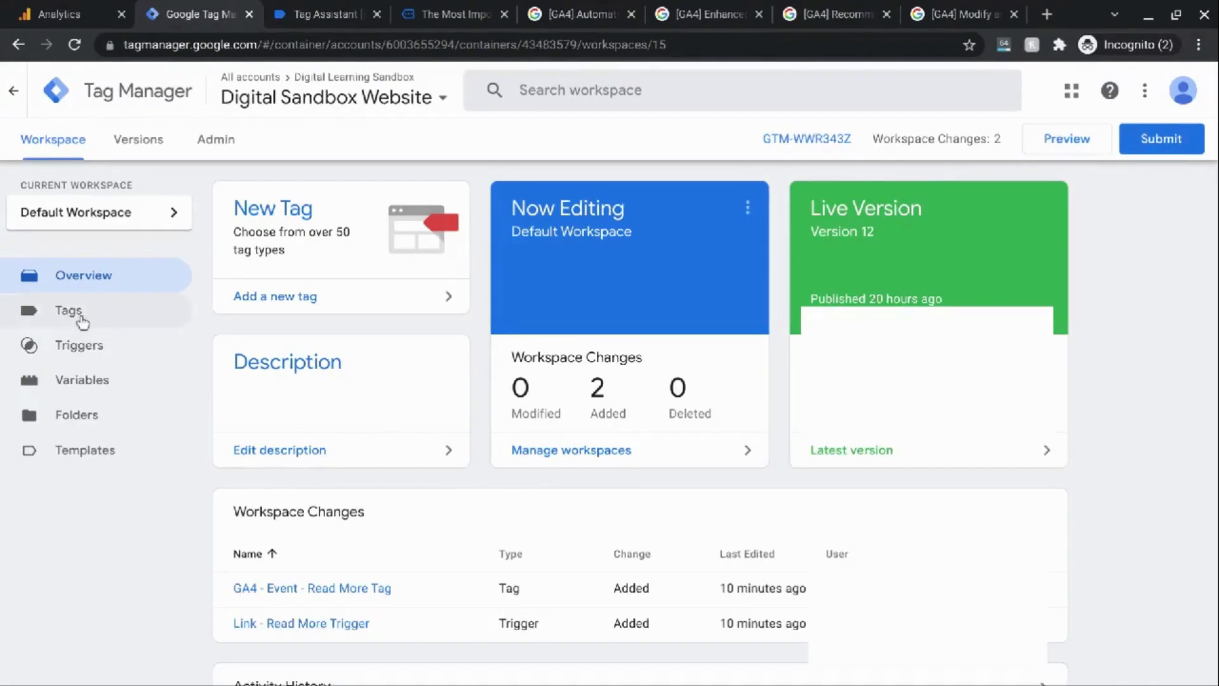
pyautogui.click(83, 322)
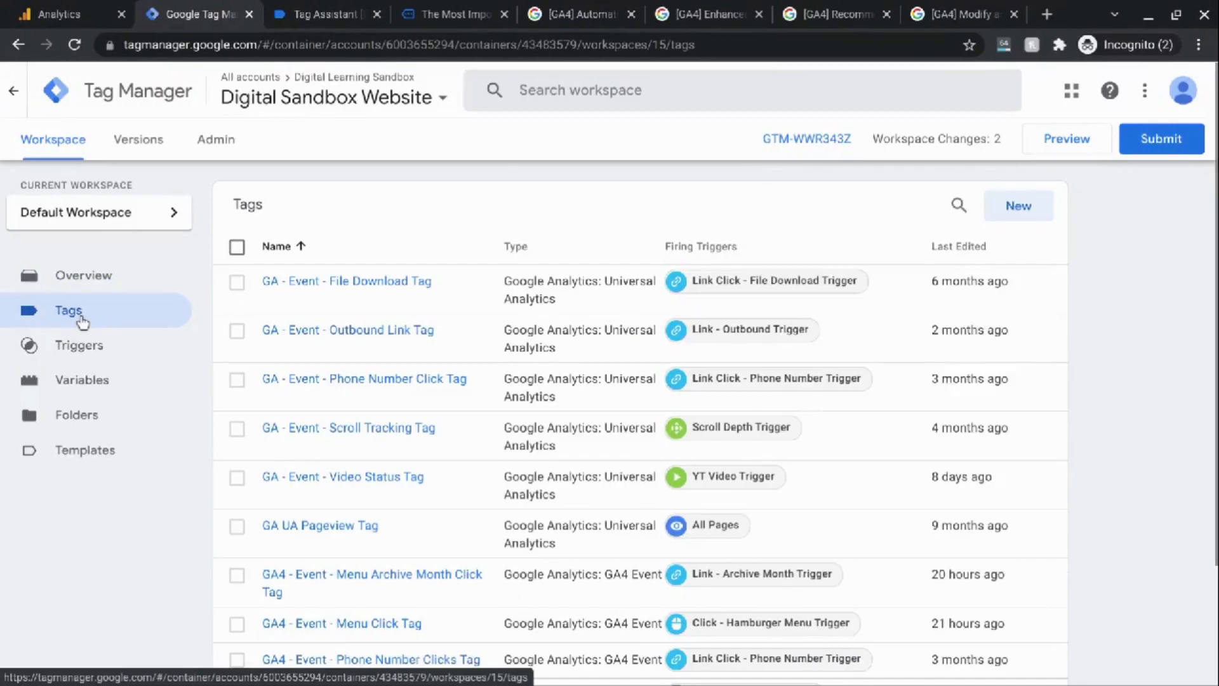
pyautogui.click(335, 281)
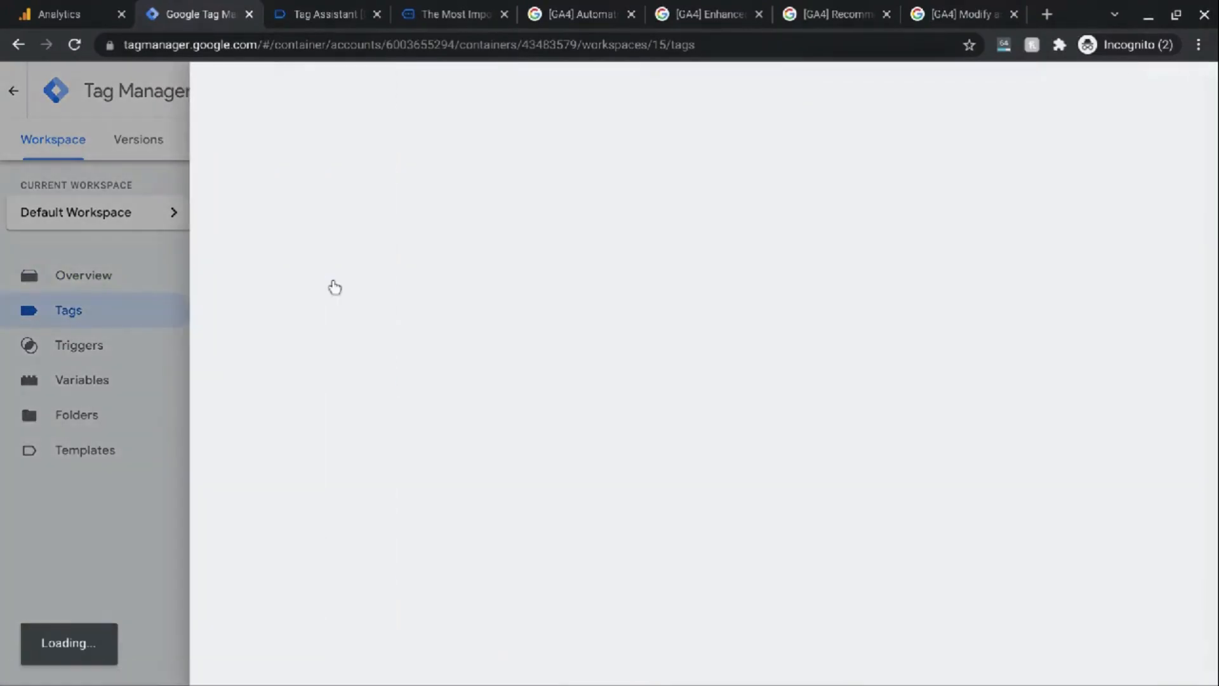